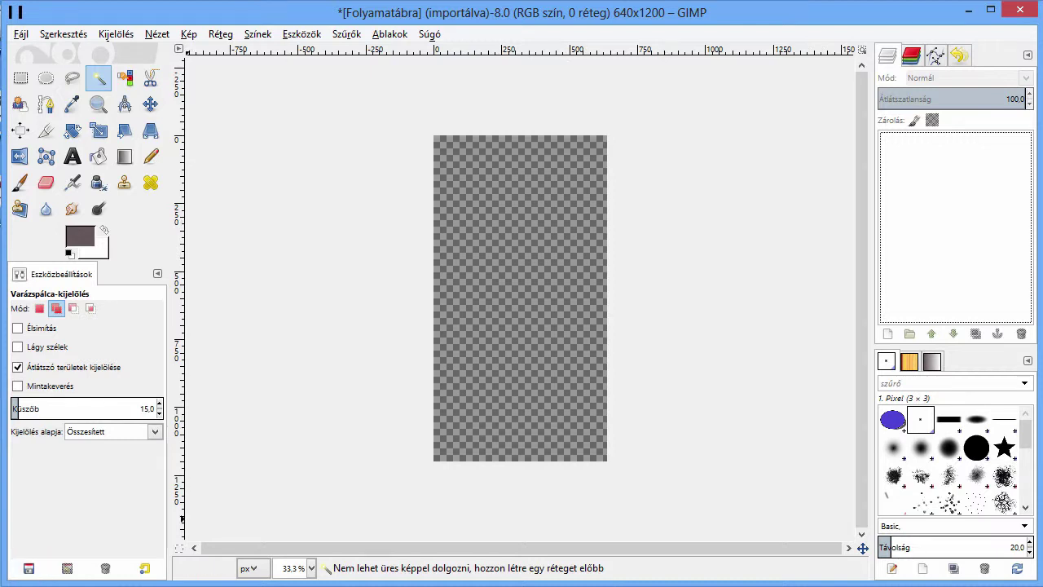
# Open the Folyamatábra.xcf flowchart file from the 1_példa folder
pyautogui.hotkey('alt', 'f')
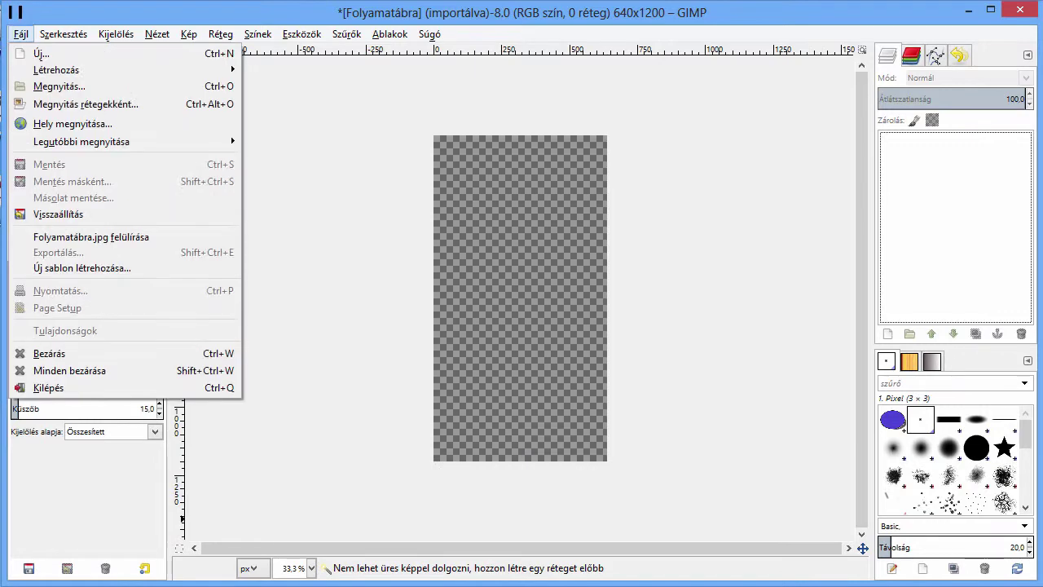
pyautogui.press('Down')
pyautogui.press('Down')
pyautogui.press('Return')
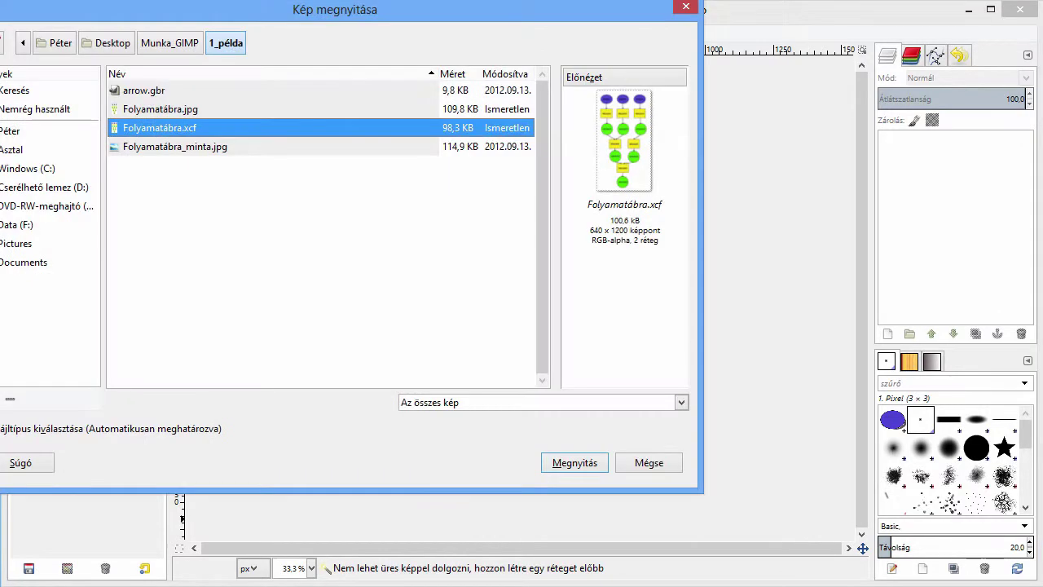
pyautogui.press('Return')
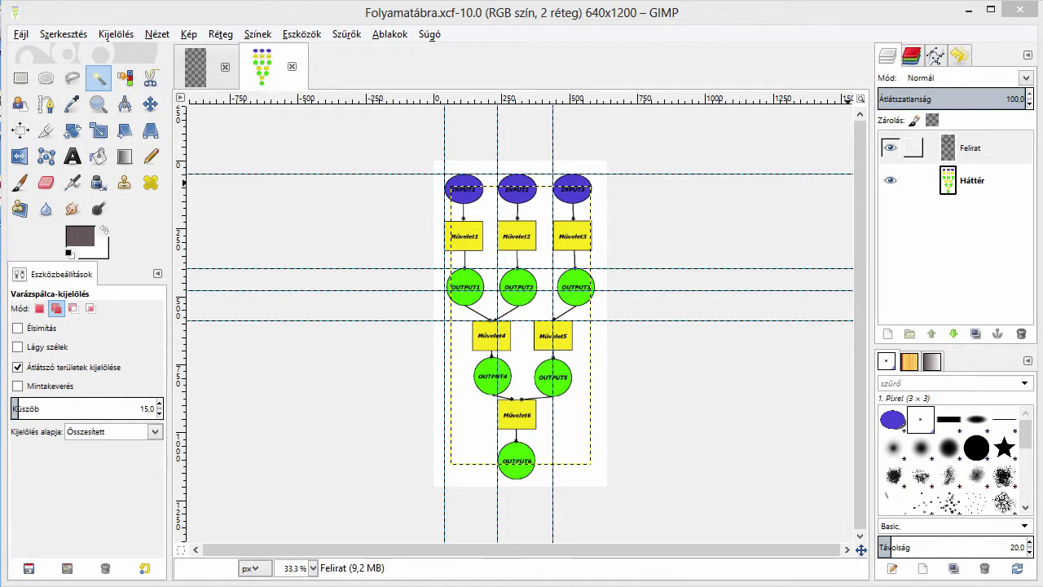
# Hide the Felirat text layer and make Háttér the active layer
pyautogui.click(889, 147)
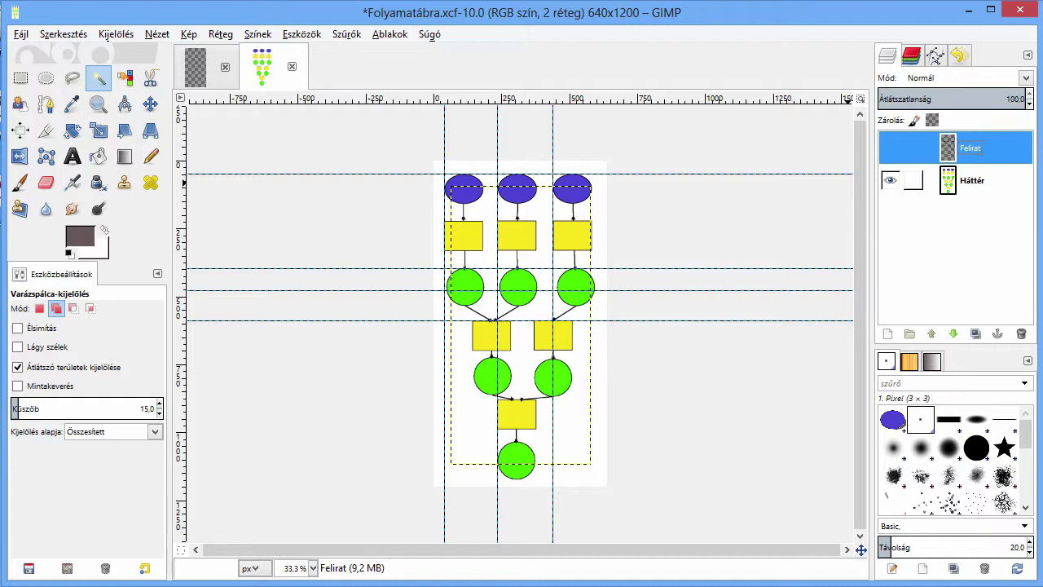
pyautogui.click(972, 180)
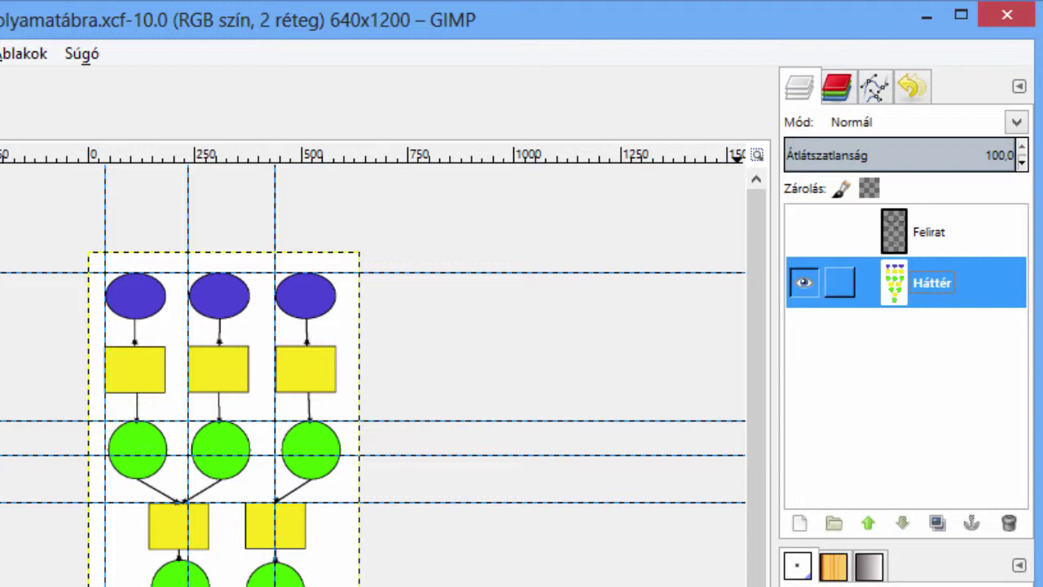
# Make five duplicates of the Háttér background layer
pyautogui.rightClick(957, 283)
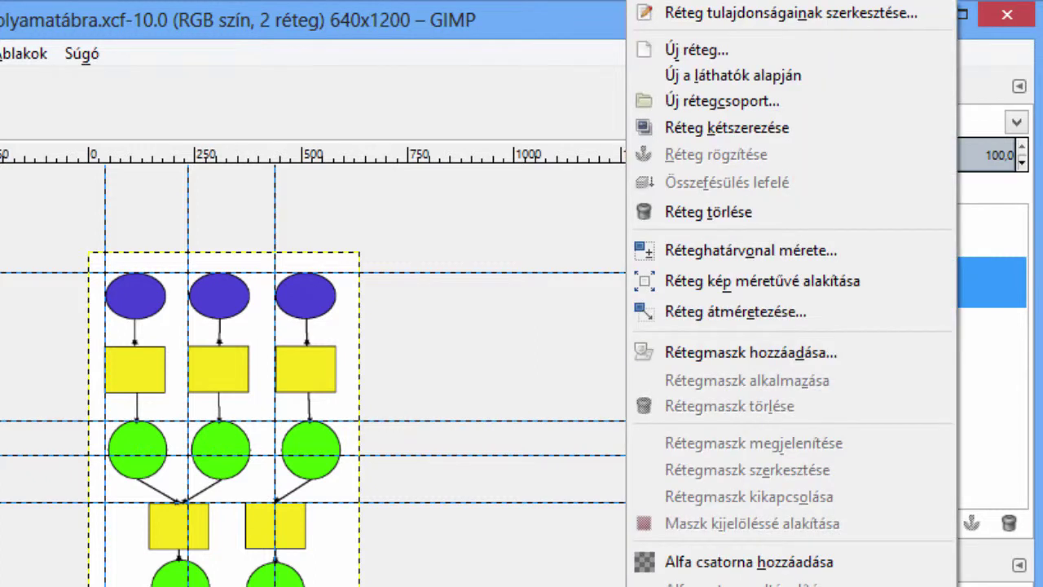
pyautogui.click(726, 127)
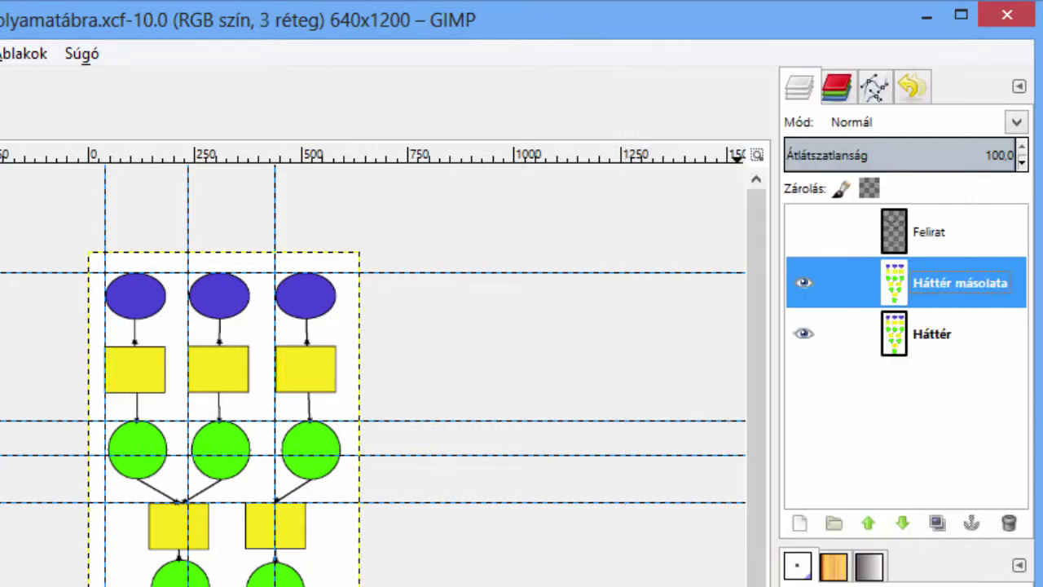
pyautogui.rightClick(937, 282)
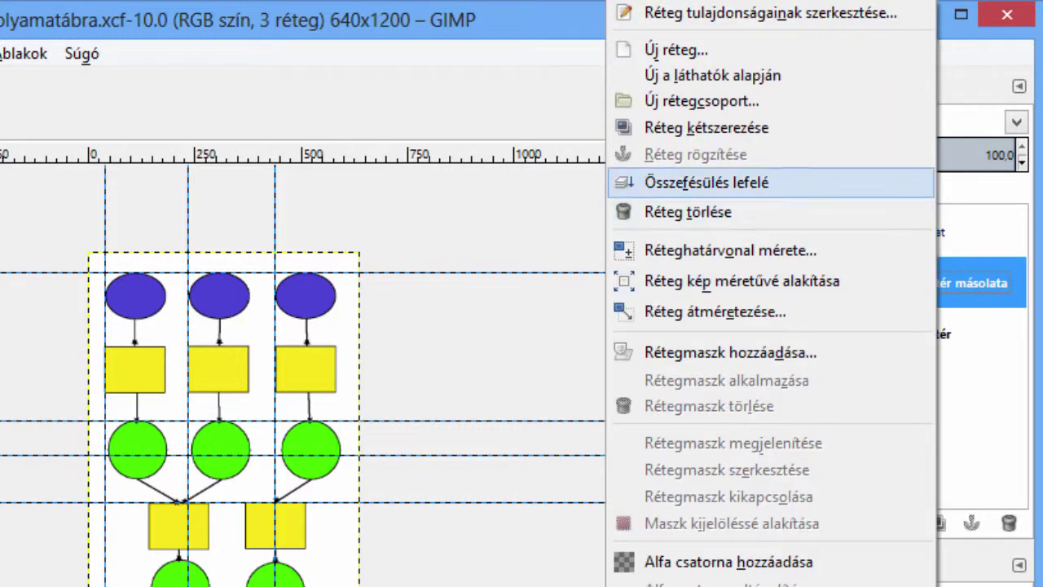
pyautogui.click(706, 127)
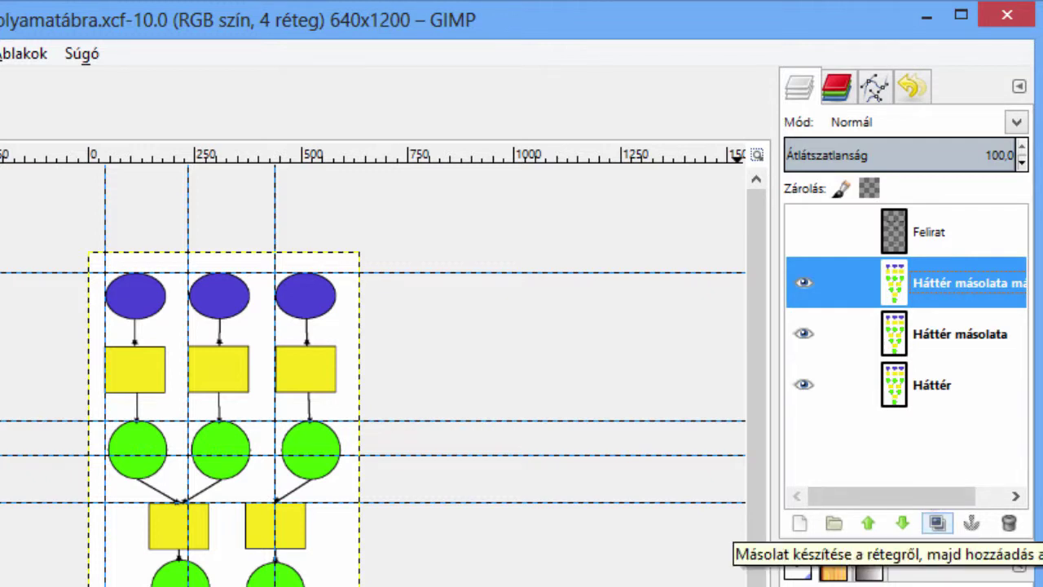
pyautogui.click(937, 522)
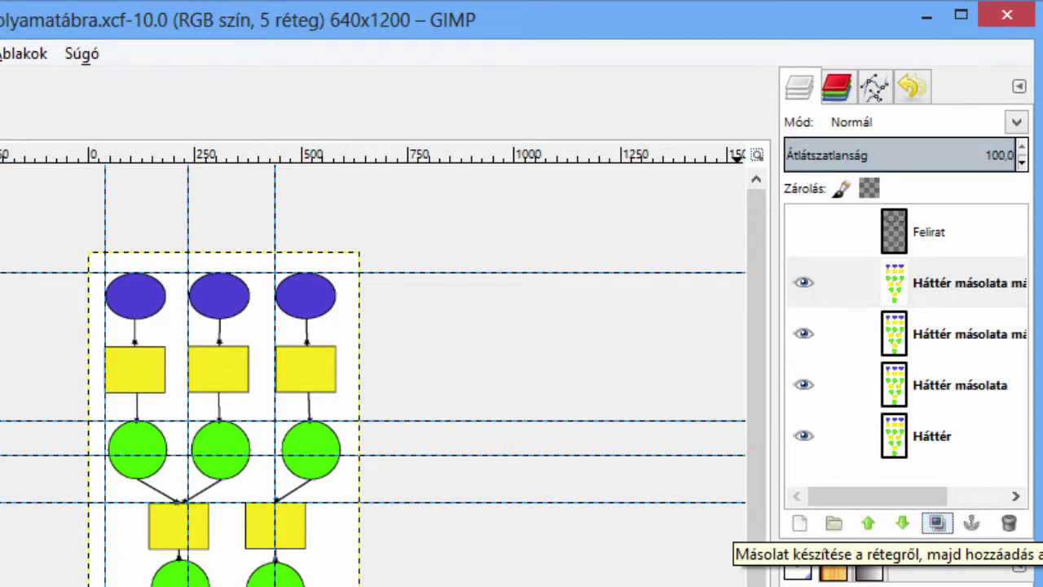
pyautogui.click(937, 523)
pyautogui.click(936, 522)
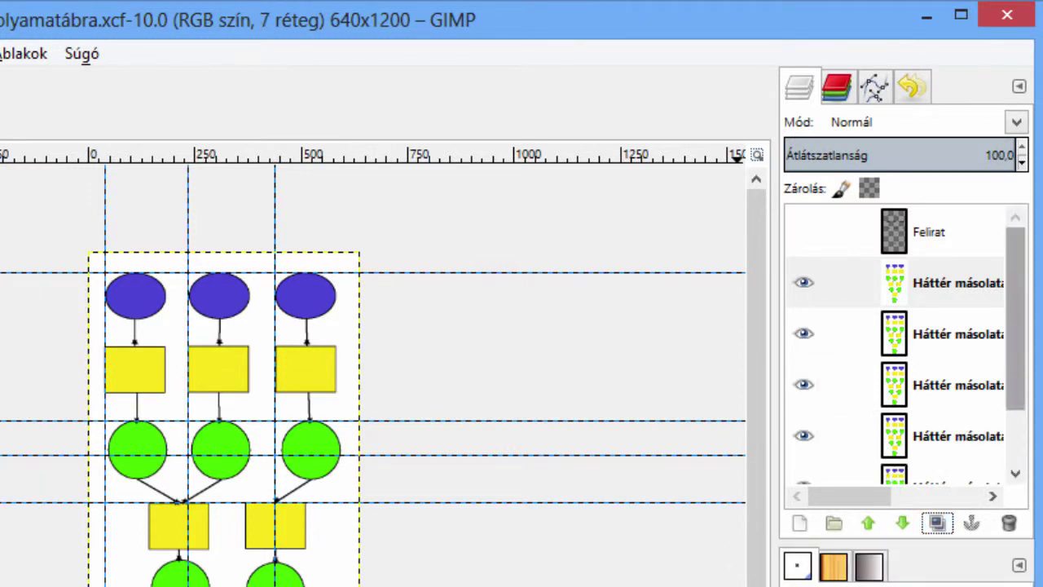
pyautogui.scroll(-2, 896, 343)
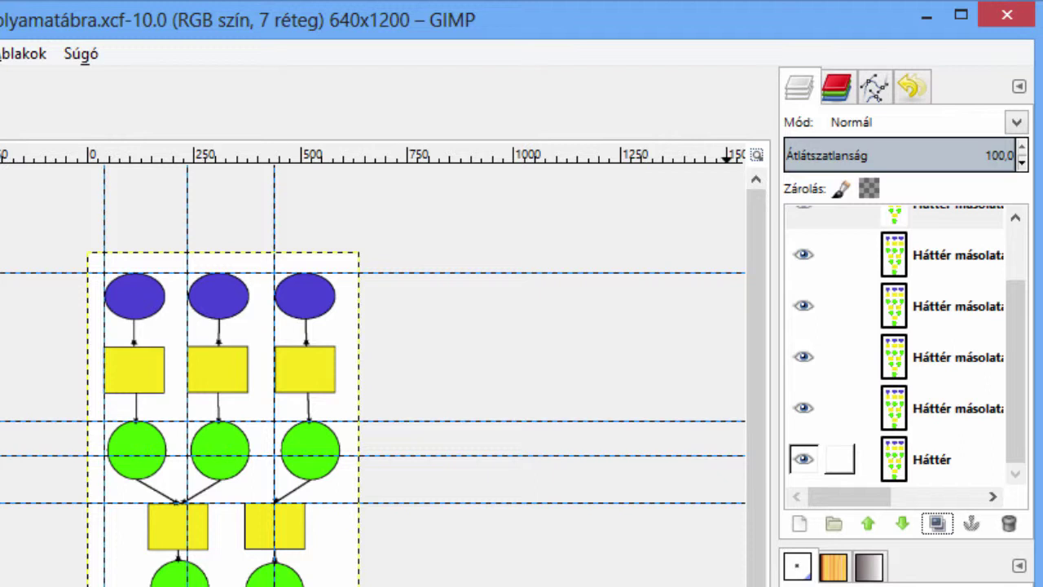
# Rename the background copies Háttér 2, Háttér 3 and so on up to Háttér 7
pyautogui.doubleClick(954, 407)
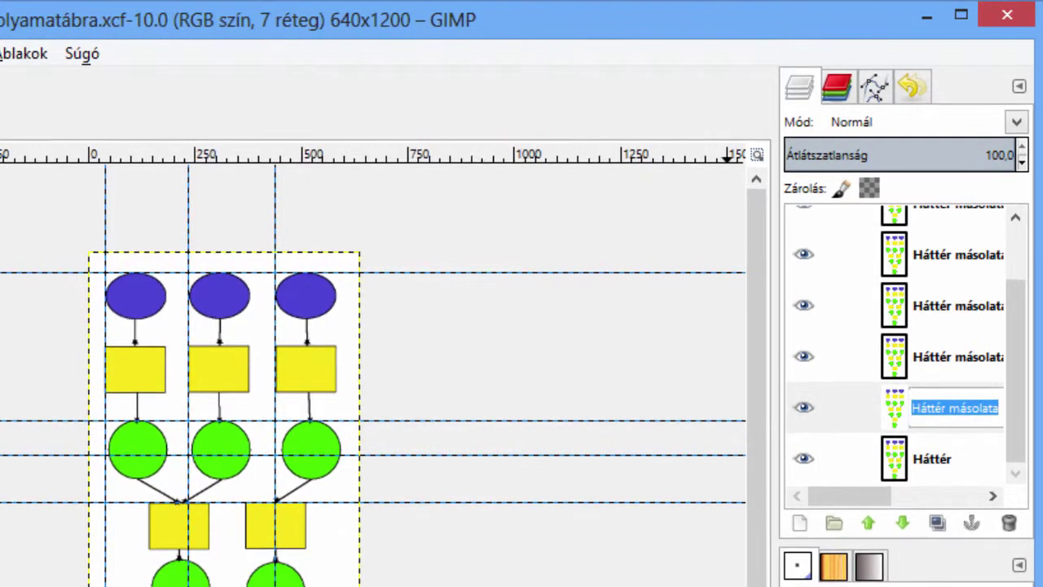
pyautogui.write('Háttér ')
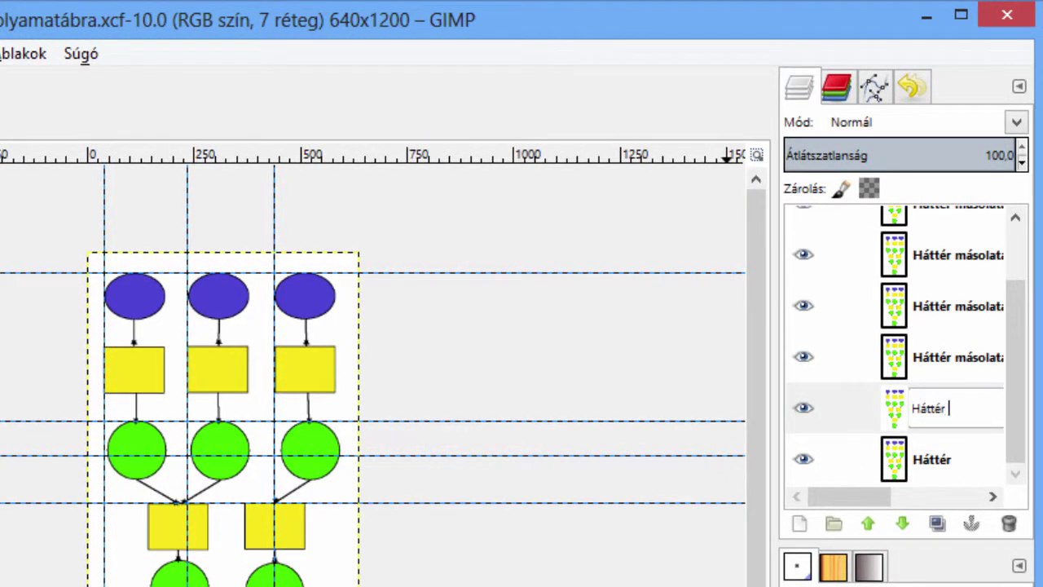
pyautogui.write('2')
pyautogui.press('Return')
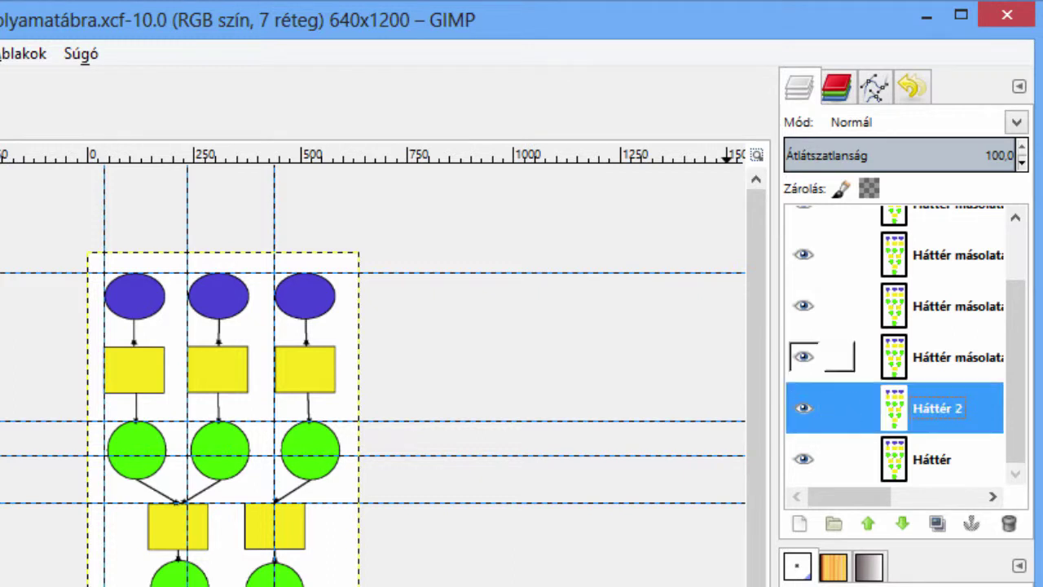
pyautogui.click(945, 356)
pyautogui.doubleClick(953, 357)
pyautogui.write('Há')
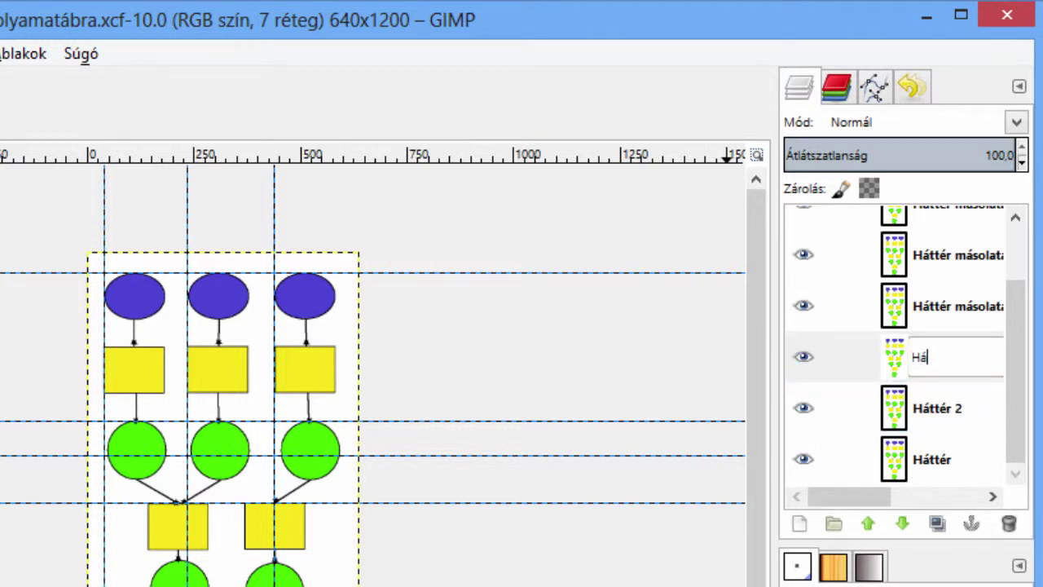
pyautogui.write('ttér 3')
pyautogui.press('Return')
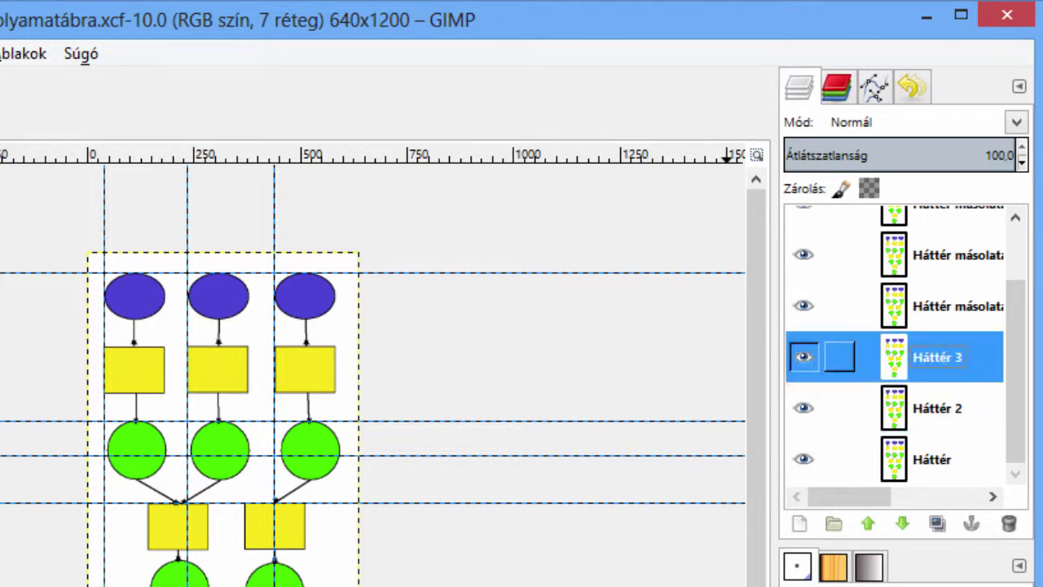
pyautogui.doubleClick(953, 305)
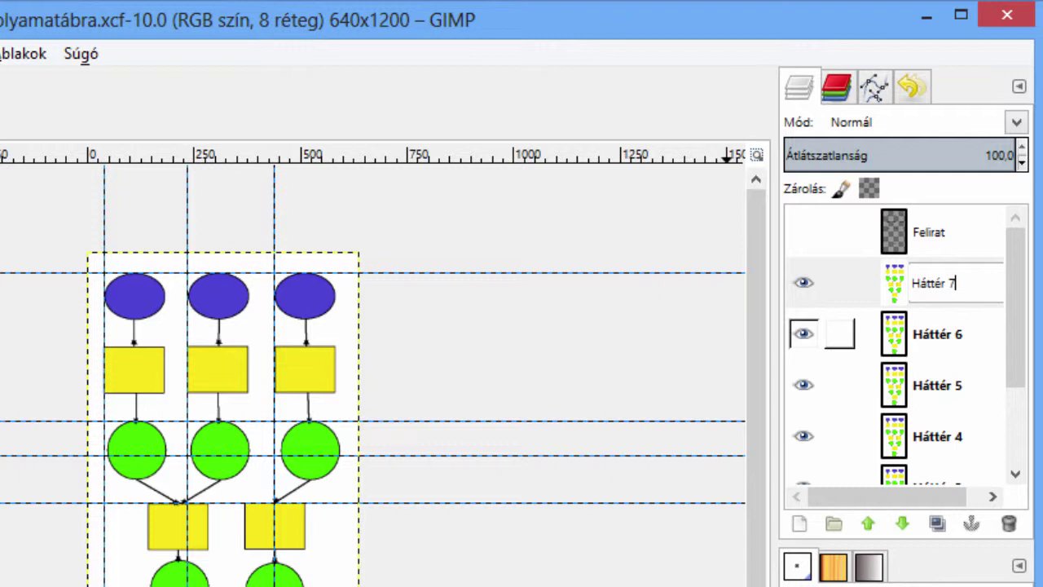
pyautogui.press('Return')
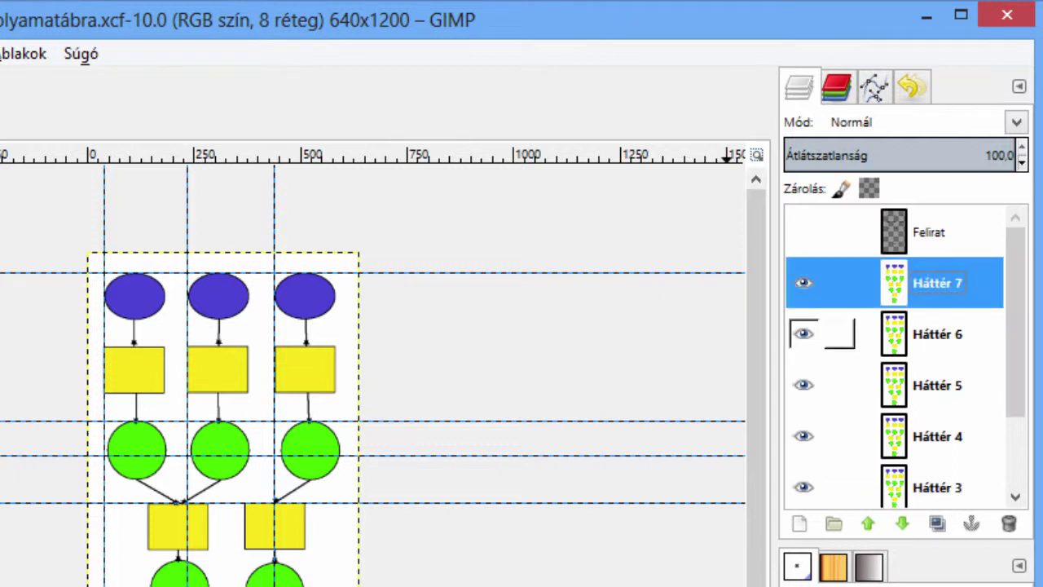
# Hide Háttér 7 through Háttér 3 and the original Háttér, leaving Háttér 2 visible
pyautogui.moveTo(803, 283); pyautogui.dragTo(803, 486)
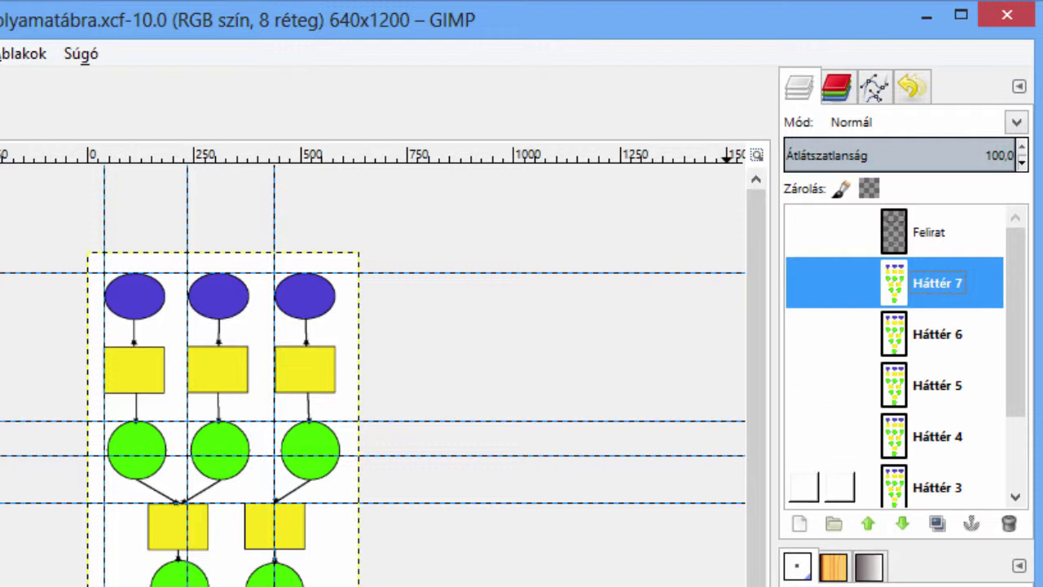
pyautogui.scroll(-3, 804, 385)
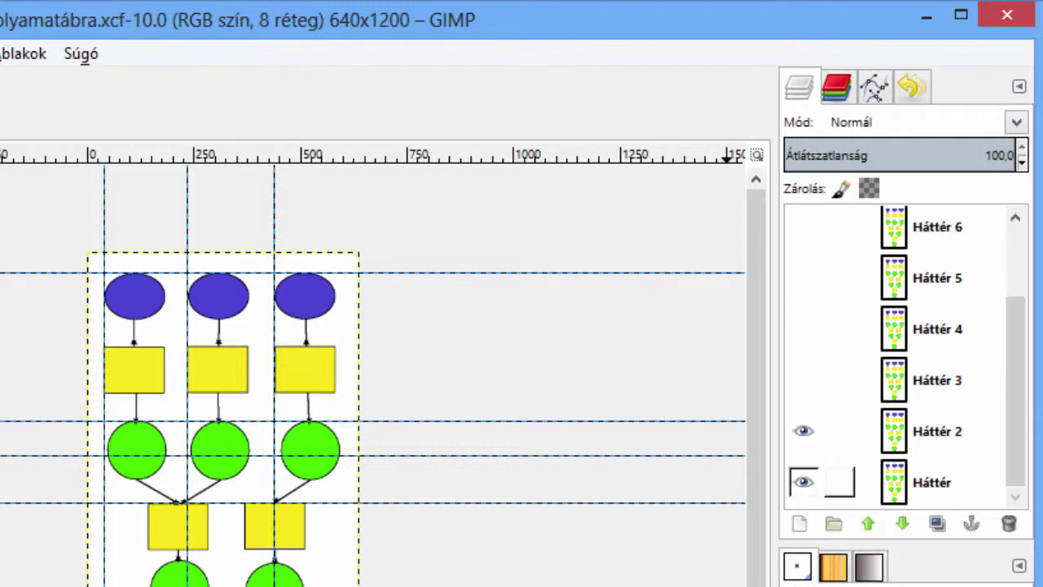
pyautogui.click(803, 482)
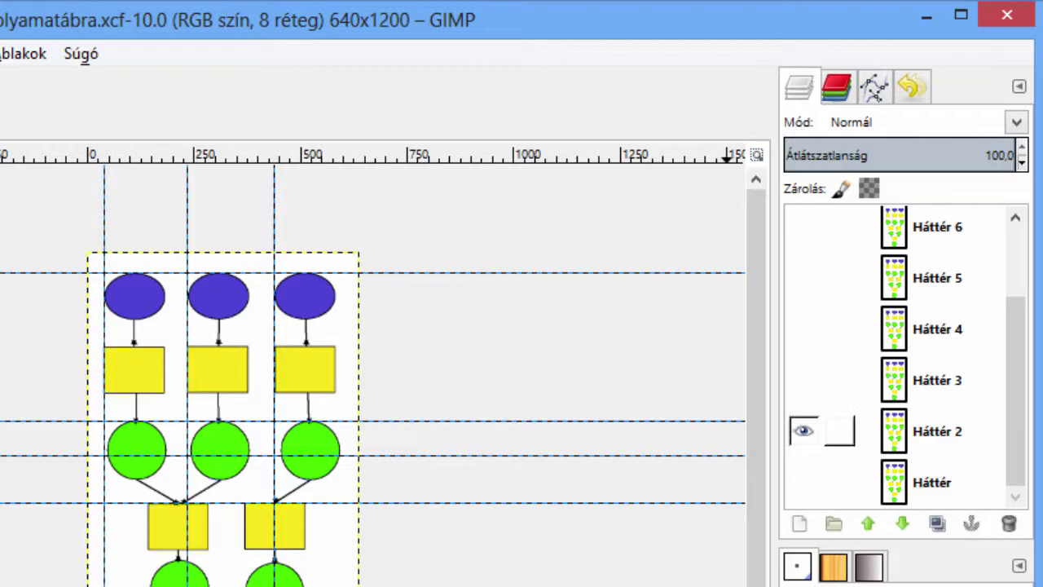
# Select Háttér 2, zoom to 200% on the top ellipses, and choose Ellipse Select
pyautogui.click(937, 431)
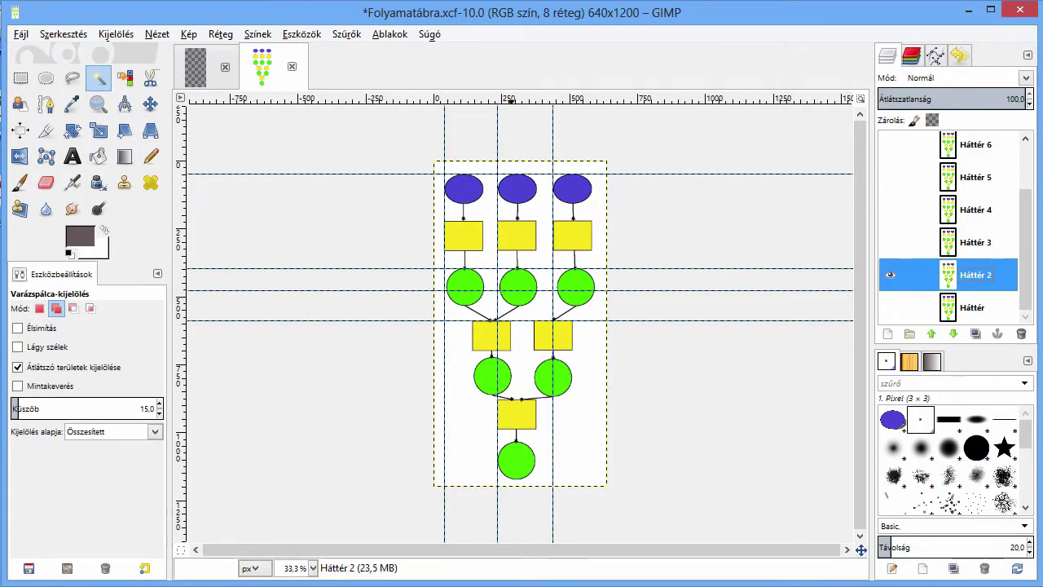
pyautogui.press('1')
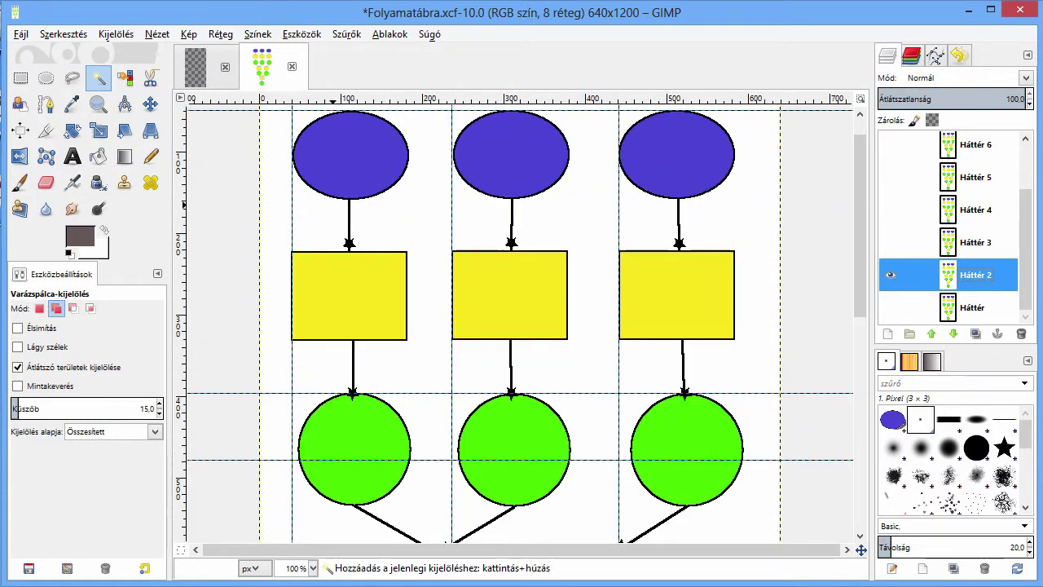
pyautogui.scroll(1, 859, 220)
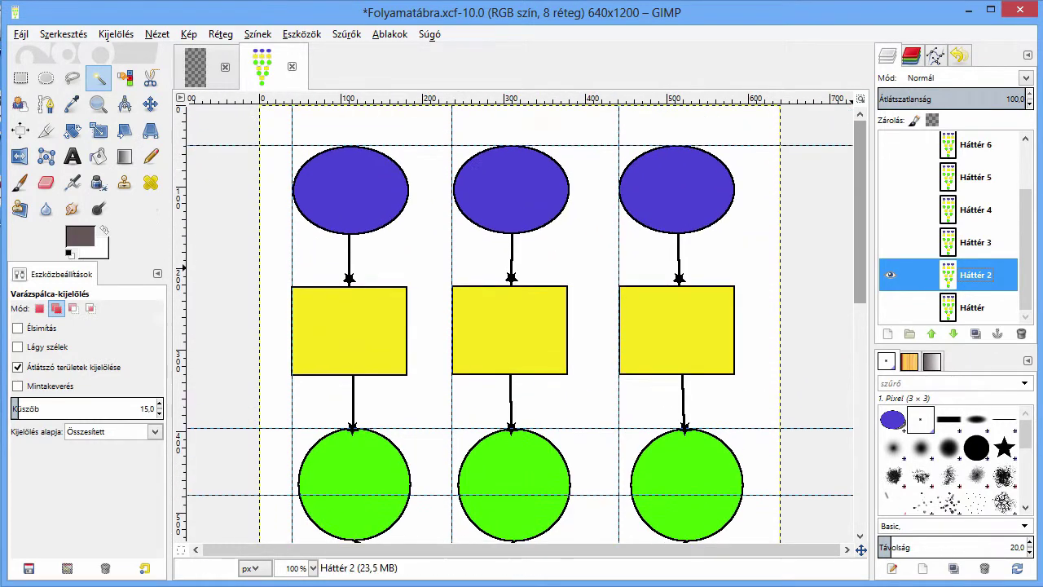
pyautogui.press('+')
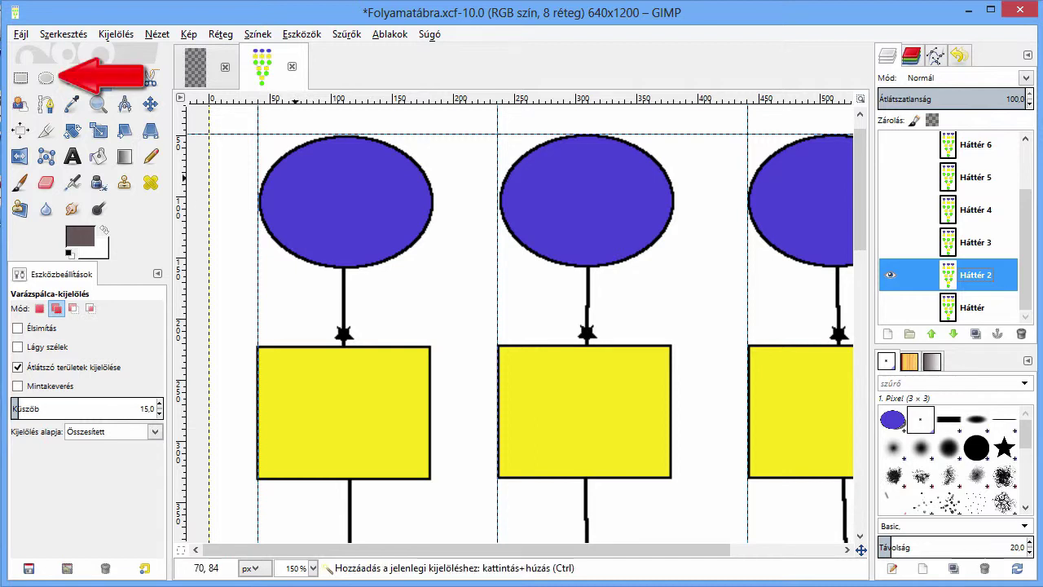
pyautogui.press('+')
pyautogui.scroll(2, 521, 326)
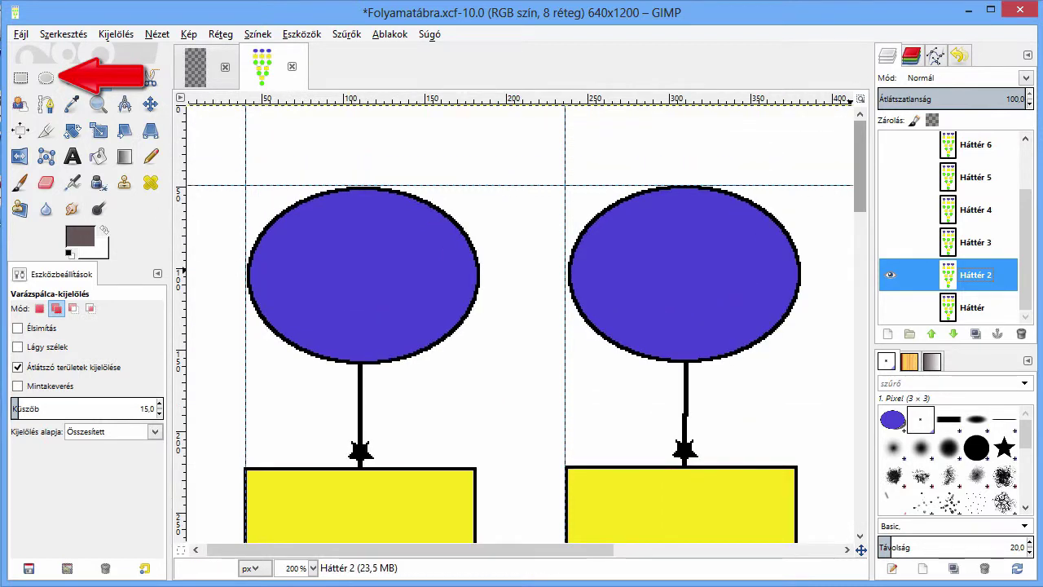
pyautogui.click(46, 78)
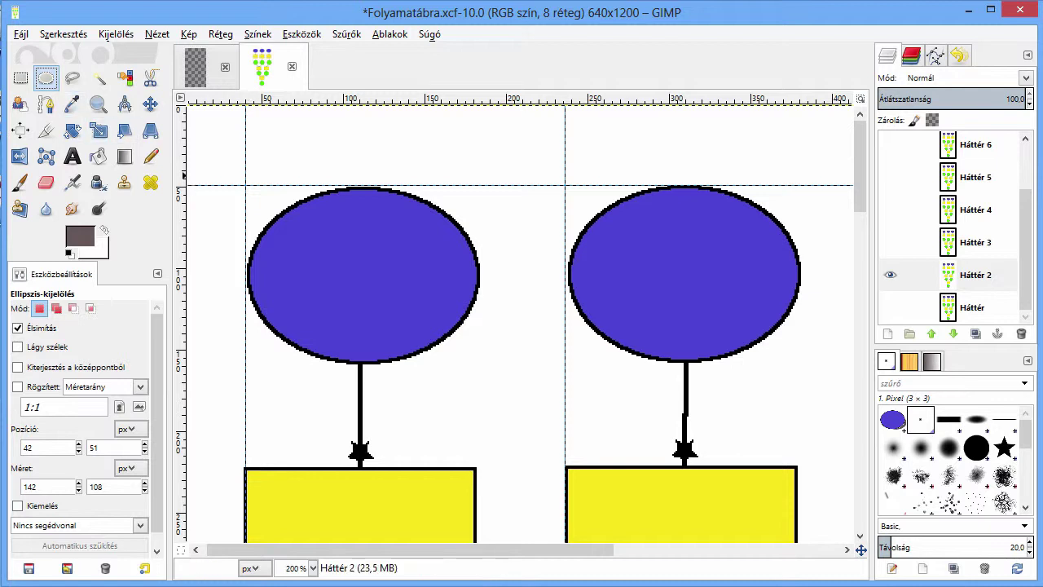
# Select the top-left blue ellipse, trimming the selection to 142×107 px at 42,51
pyautogui.moveTo(246, 186); pyautogui.dragTo(479, 366)
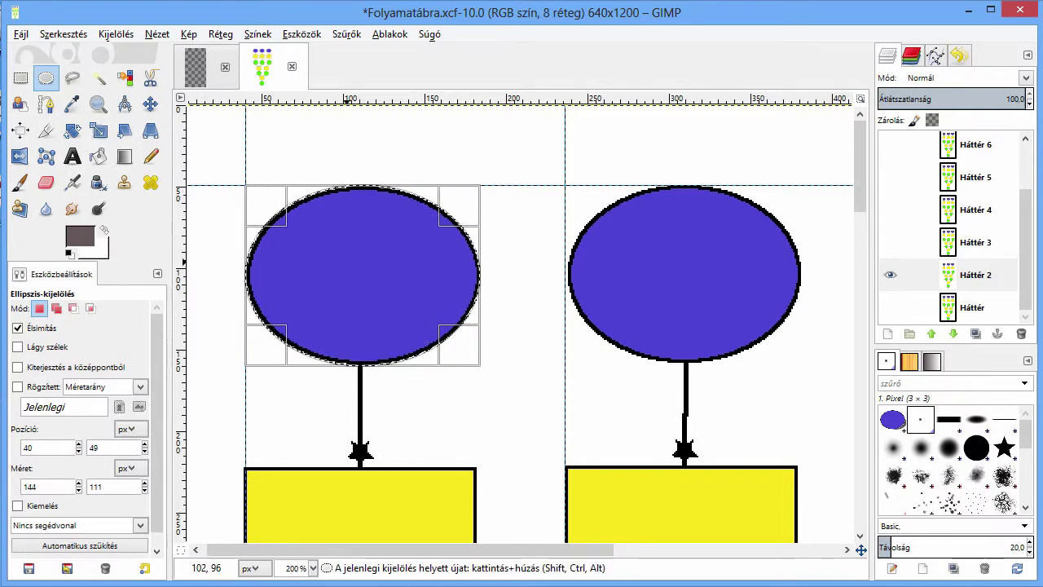
pyautogui.scroll(2, 299, 186)
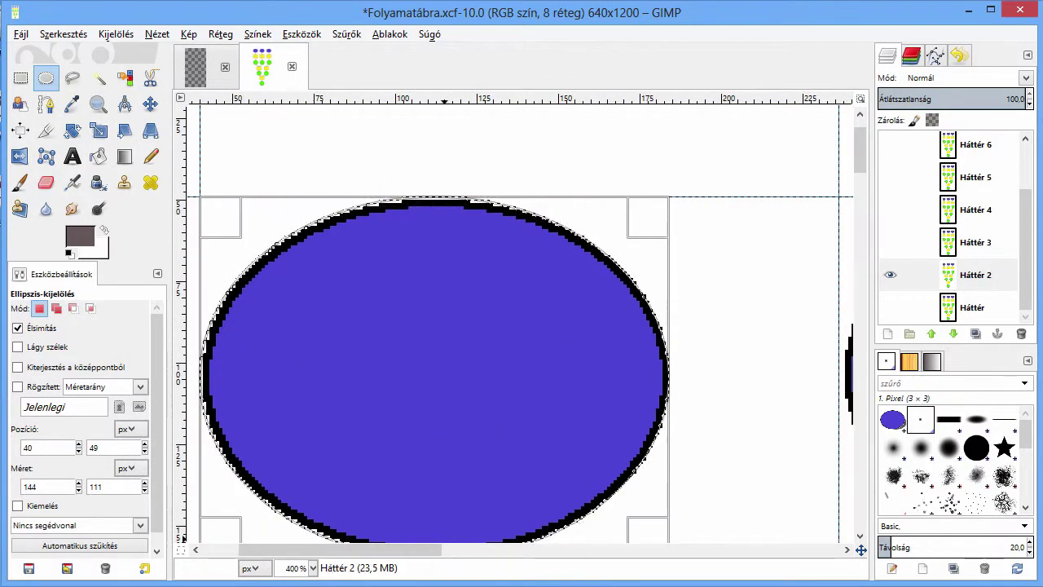
pyautogui.hscroll(-3, 521, 325)
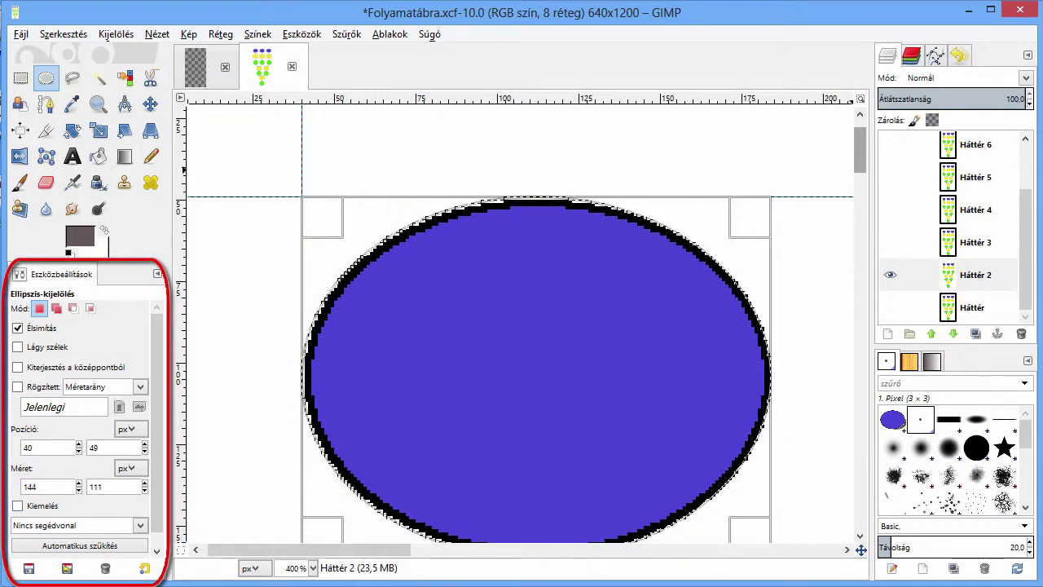
pyautogui.scroll(-2, 322, 155)
pyautogui.scroll(-1, 322, 155)
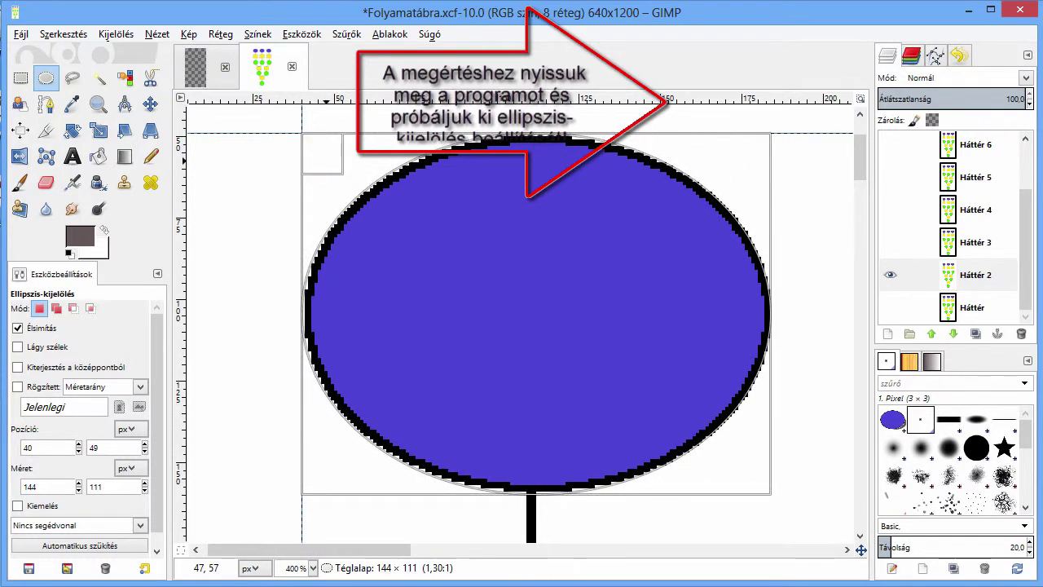
pyautogui.moveTo(328, 165); pyautogui.dragTo(328, 172)
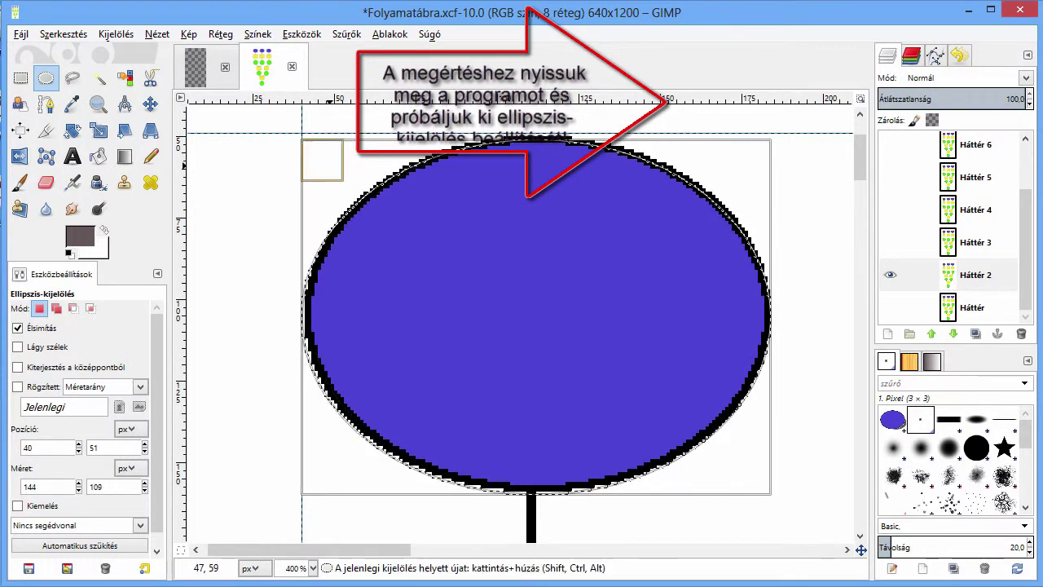
pyautogui.moveTo(553, 474); pyautogui.dragTo(556, 467)
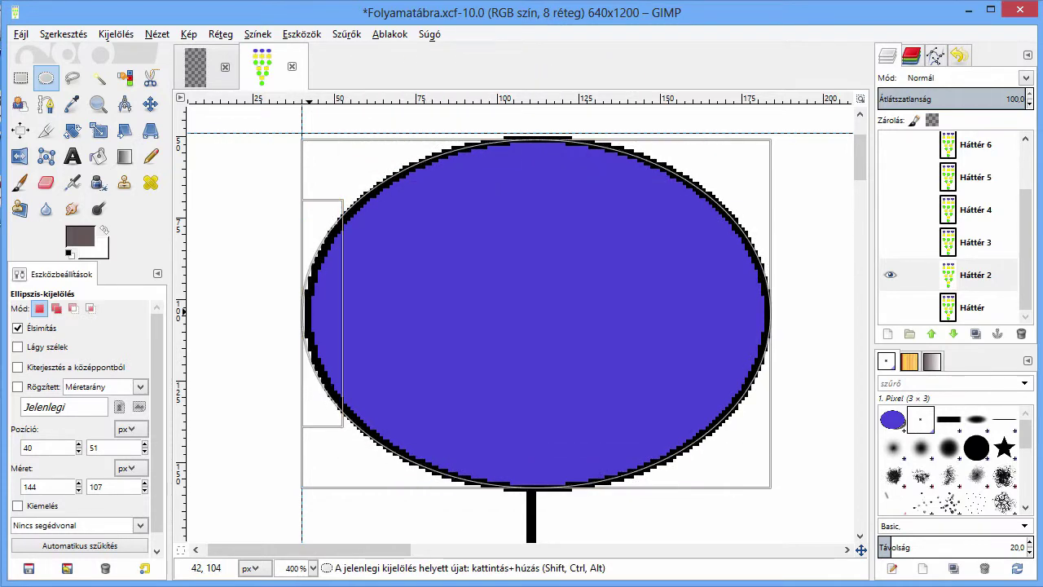
pyautogui.moveTo(313, 321); pyautogui.dragTo(322, 314)
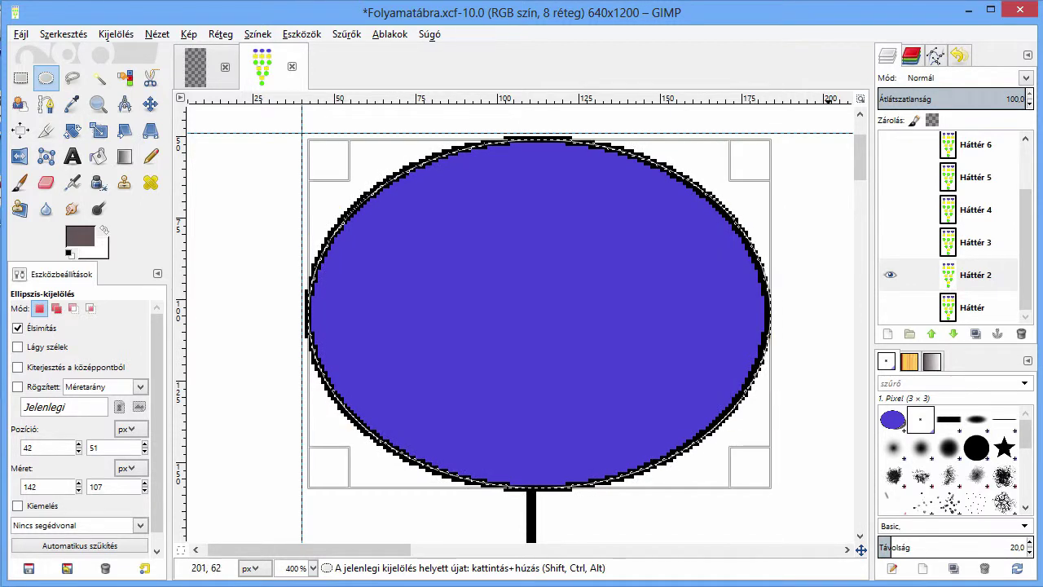
# Paste the selected ellipse as new layer Beillesztett réteg and hide Háttér 2
pyautogui.hotkey('ctrl', 'c')
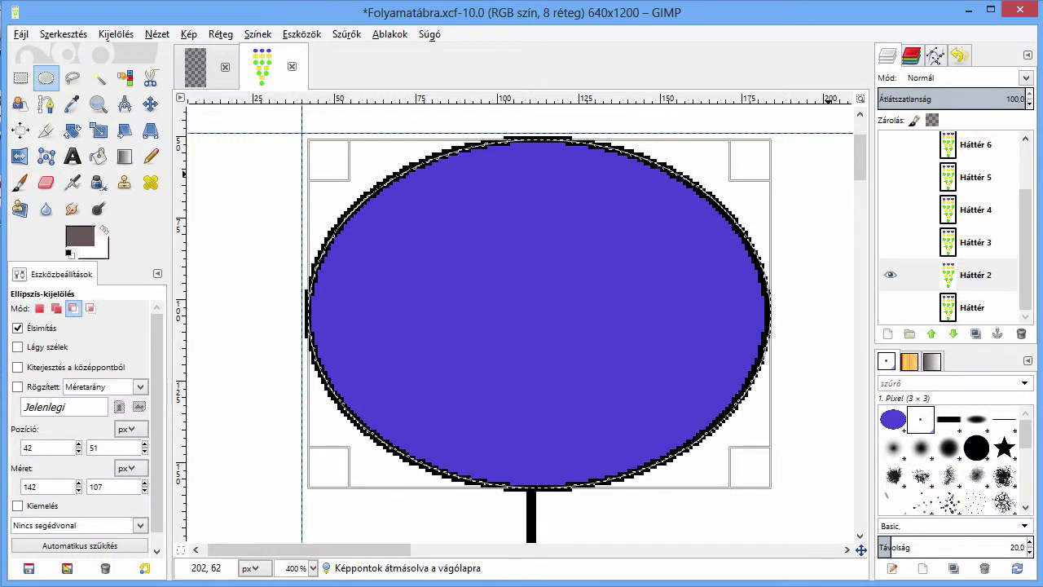
pyautogui.hotkey('ctrl', 'v')
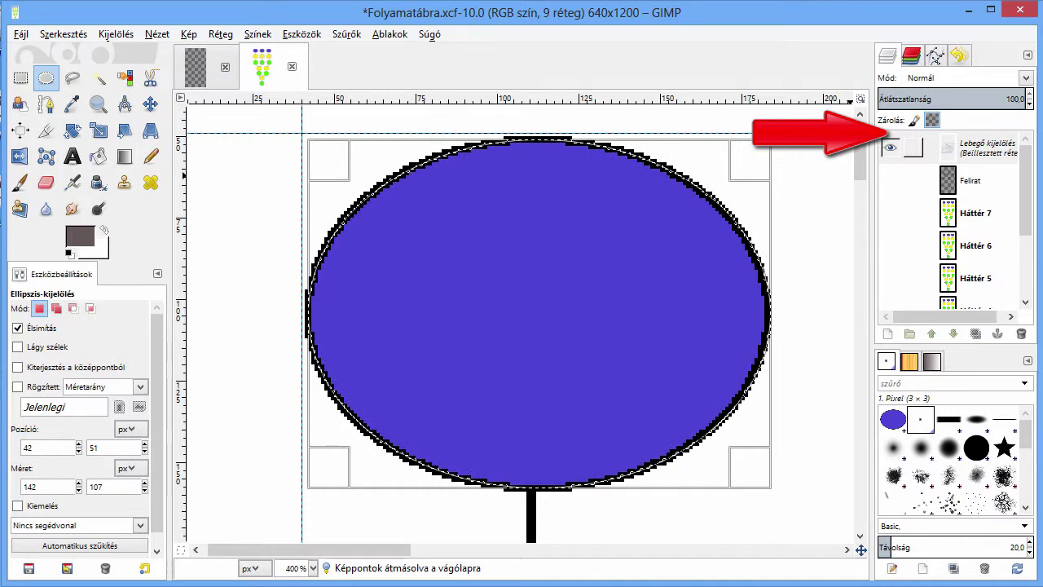
pyautogui.rightClick(978, 148)
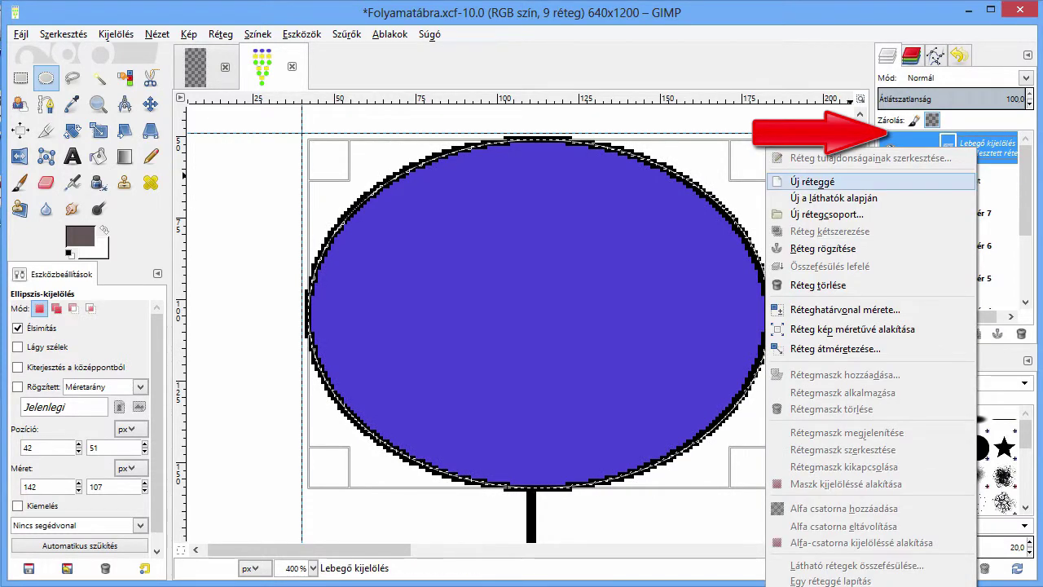
pyautogui.click(812, 181)
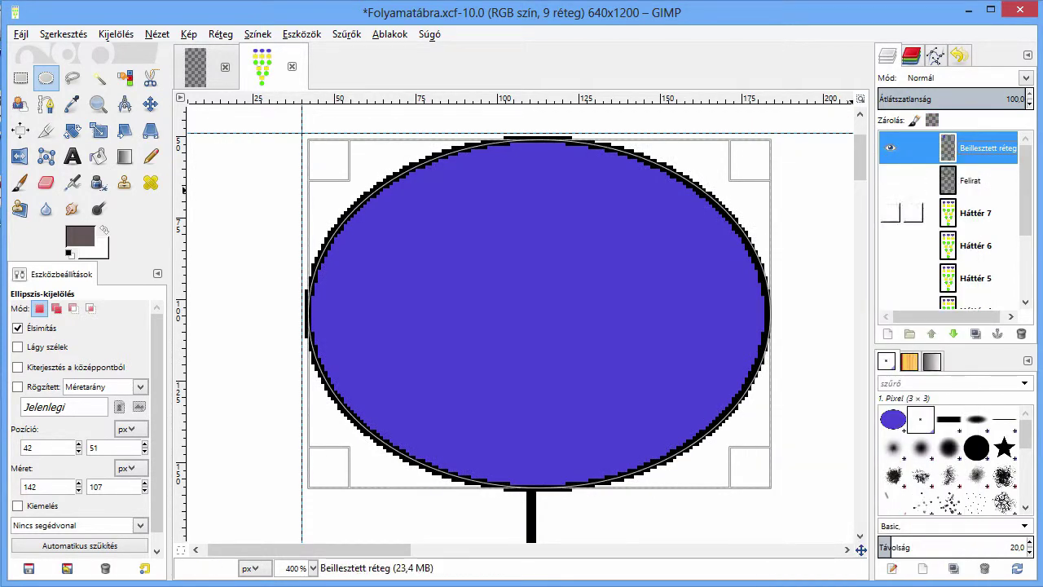
pyautogui.scroll(-3, 913, 261)
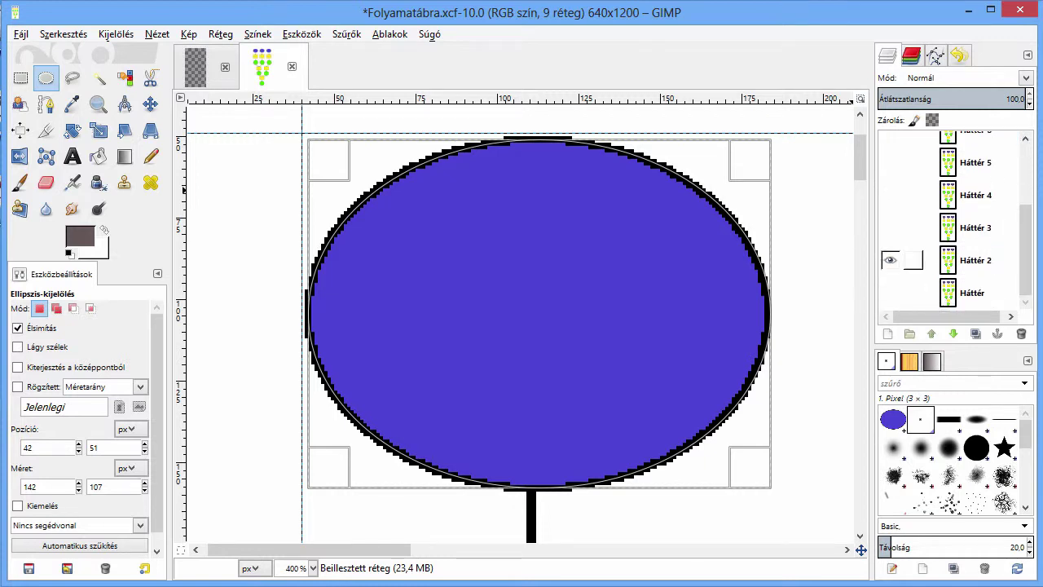
pyautogui.click(890, 260)
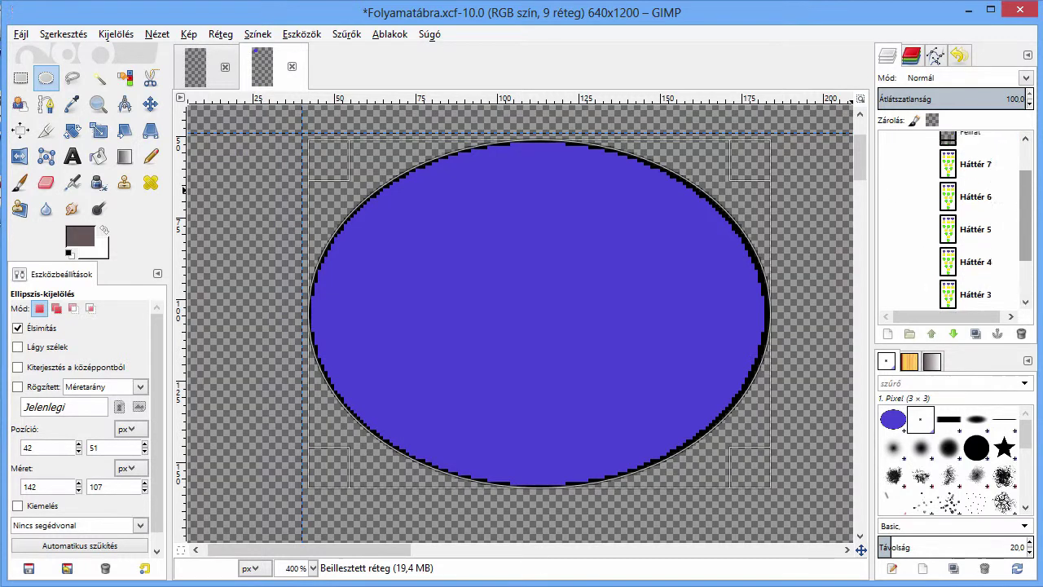
# Duplicate the Beillesztett réteg ellipse layer and begin renaming the copy
pyautogui.scroll(3, 890, 260)
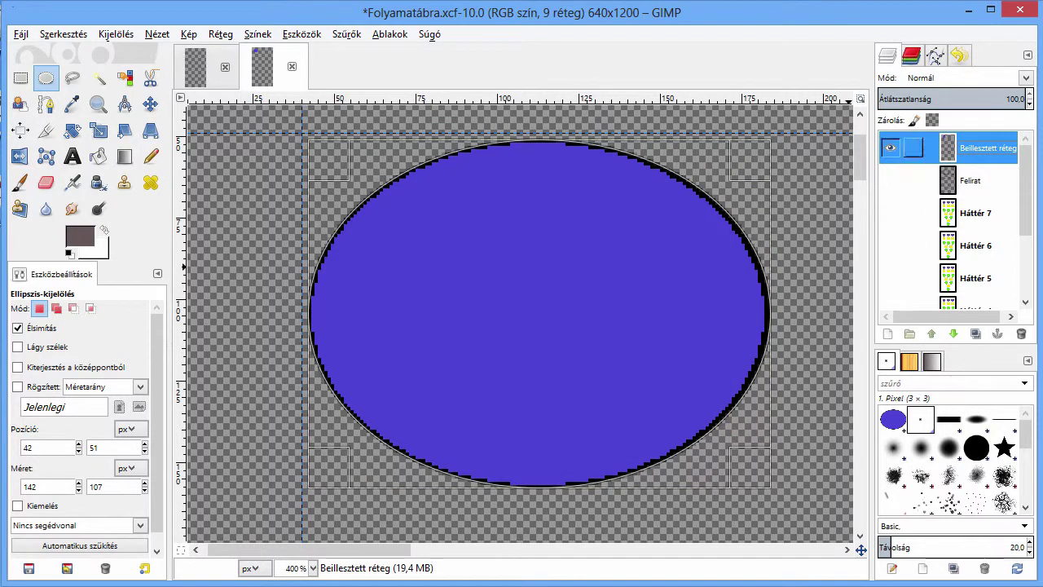
pyautogui.click(975, 334)
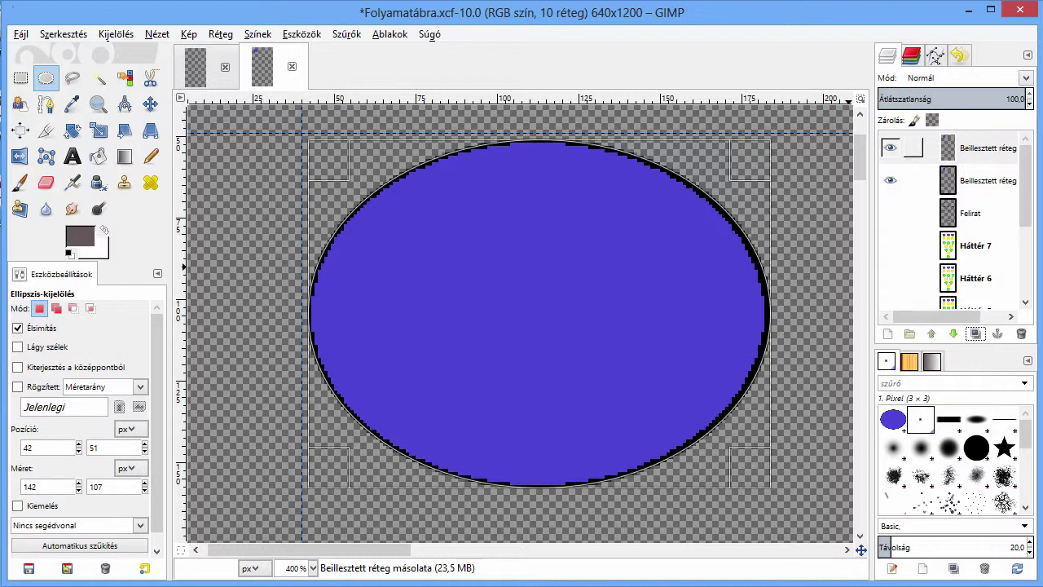
pyautogui.doubleClick(987, 148)
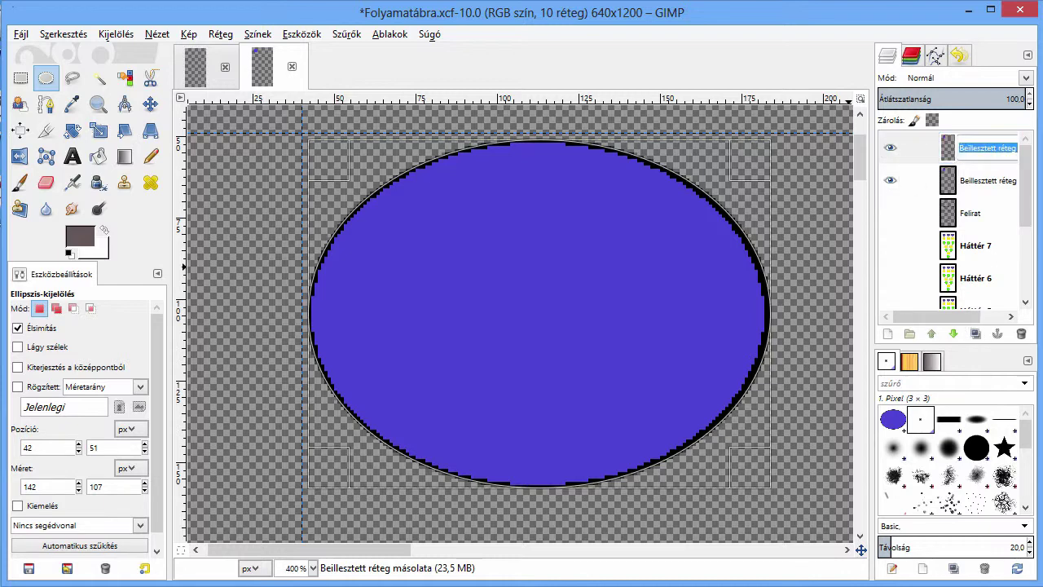
# Name the copy Árnyék and hide the original Beillesztett réteg layer
pyautogui.write('Árnyék')
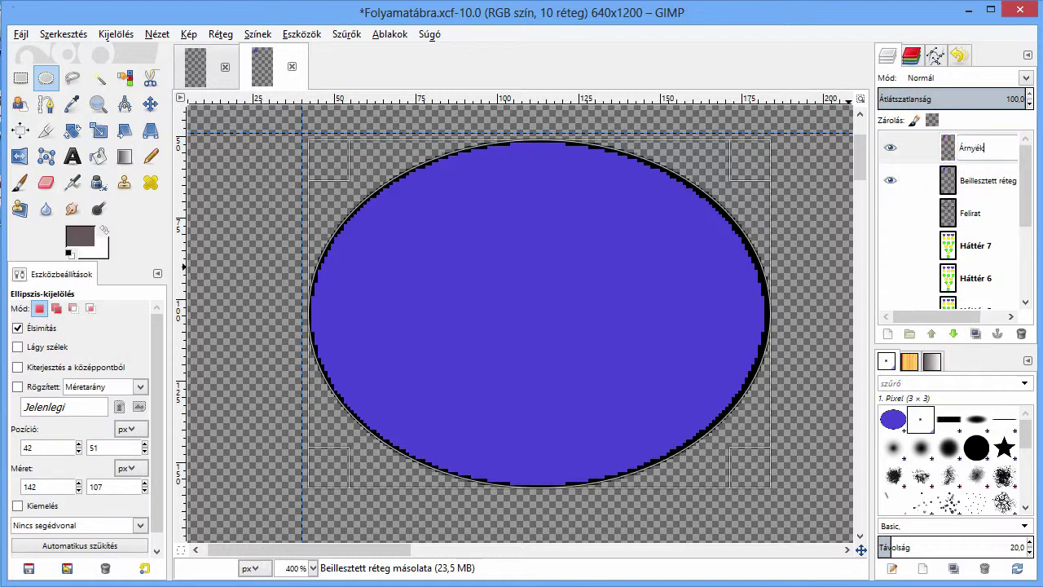
pyautogui.press('Return')
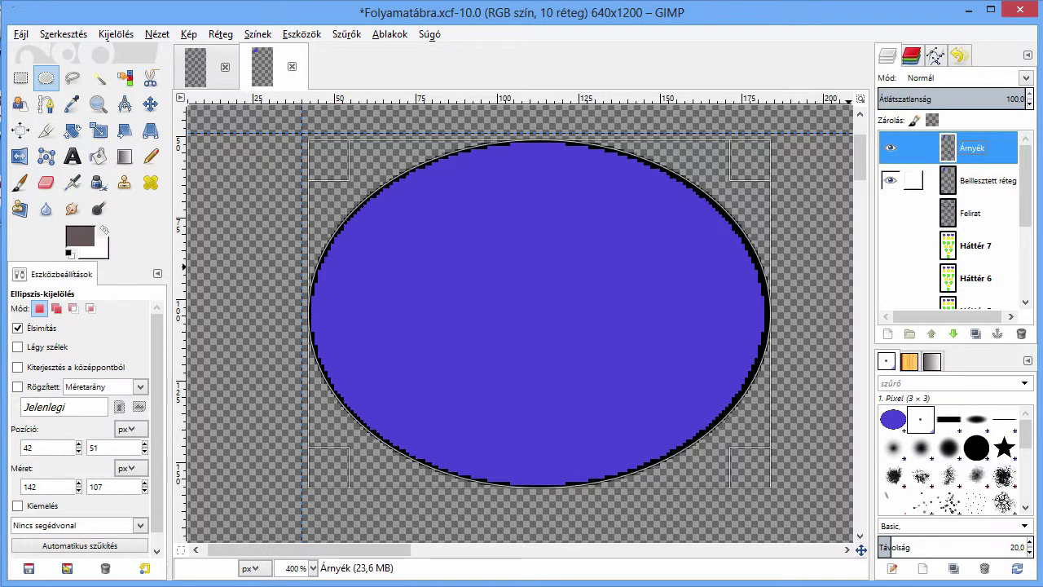
pyautogui.click(890, 180)
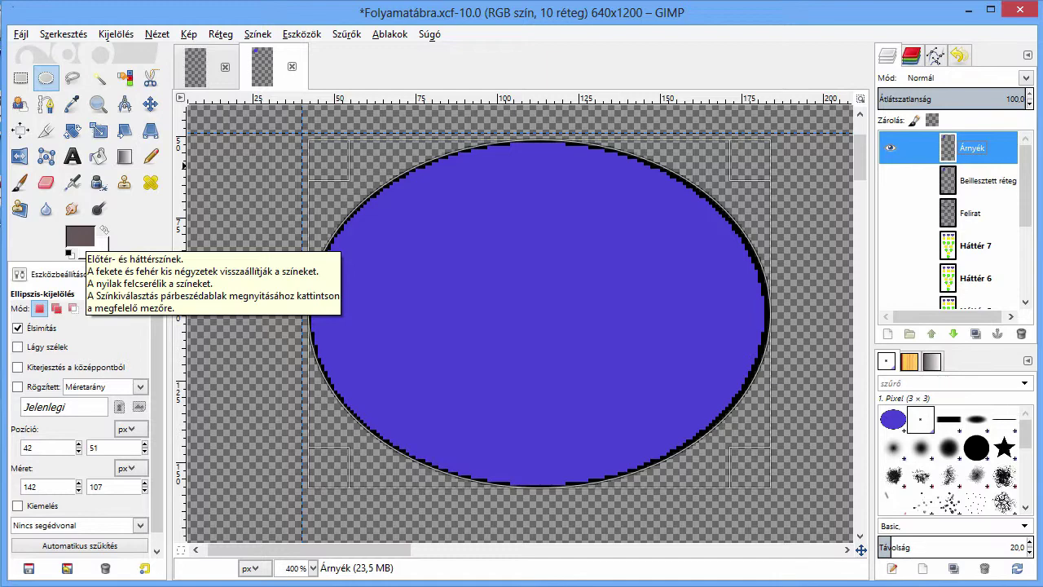
# Fill the whole Árnyék ellipse, outline included, with dark greyish-brown 645858
pyautogui.click(79, 236)
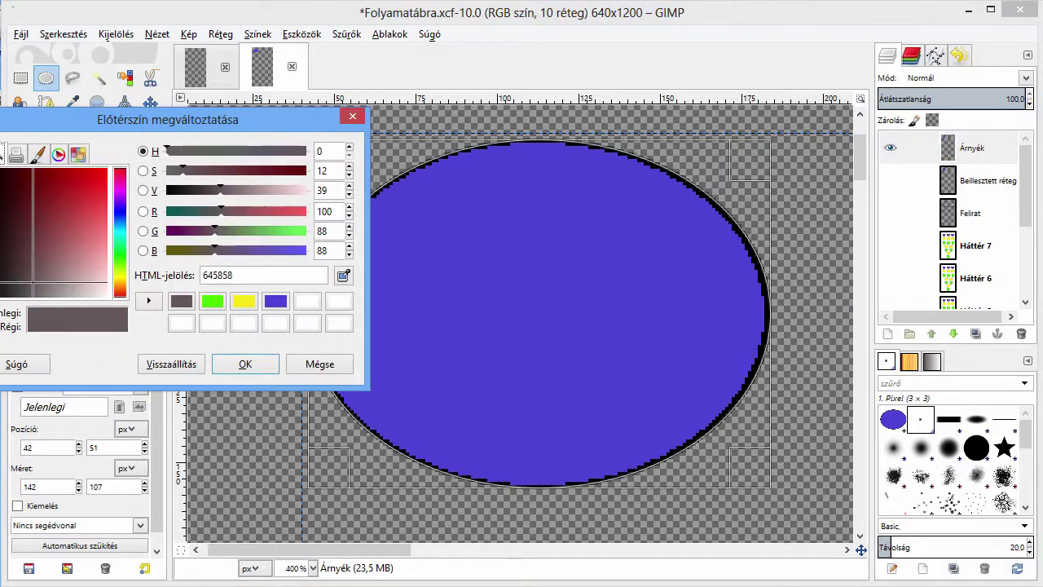
pyautogui.click(244, 363)
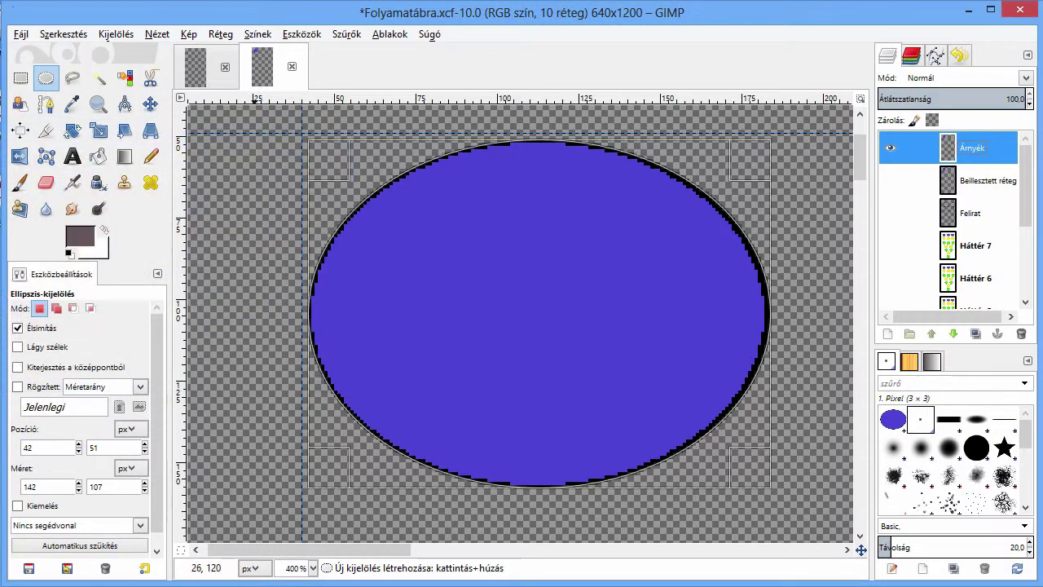
pyautogui.click(98, 156)
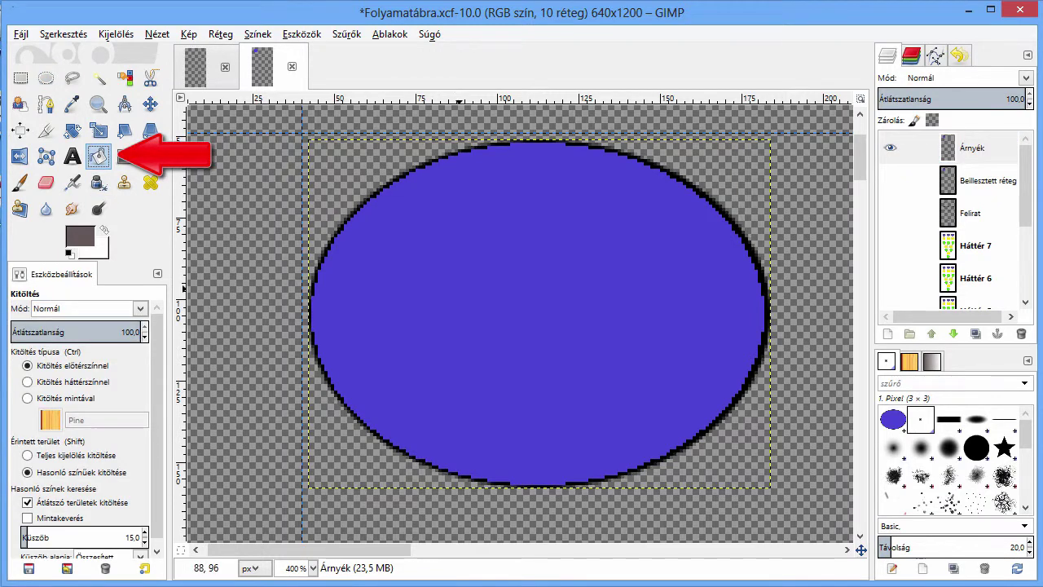
pyautogui.click(448, 306)
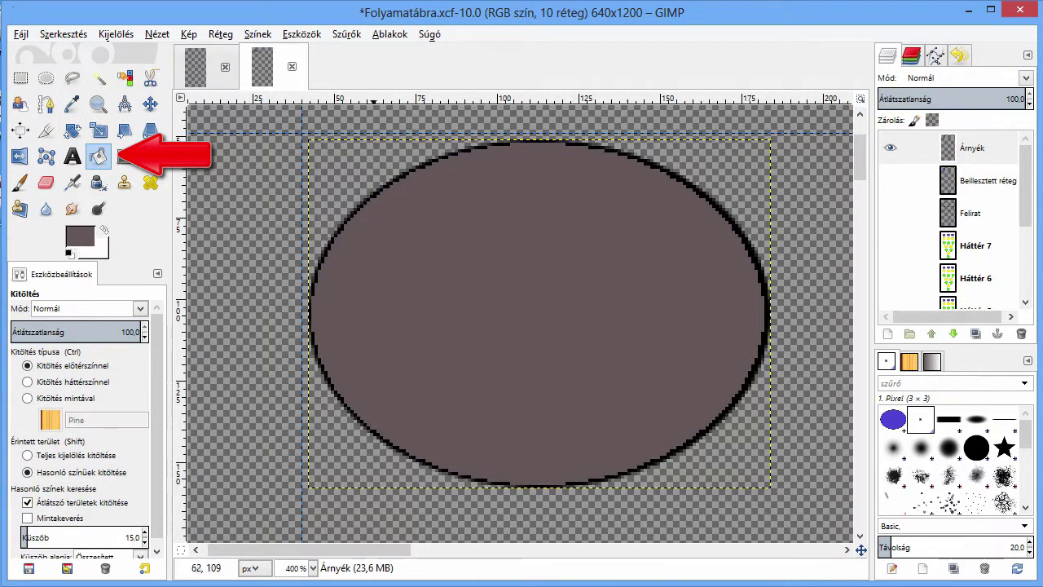
pyautogui.hotkey('shift', 'ctrl', 'a')
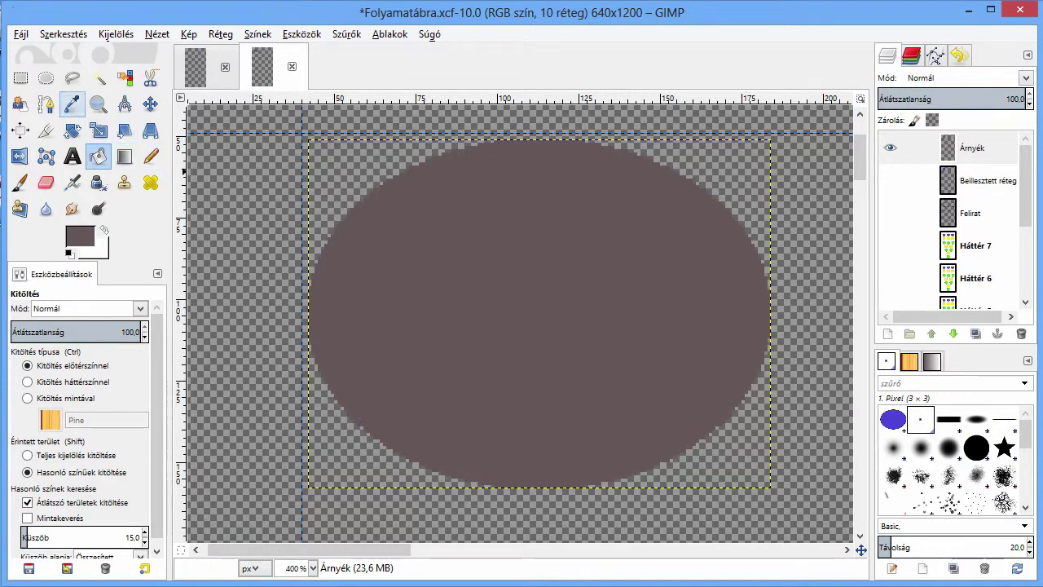
# Select the shadow ellipse by colour and perspective-skew it toward the lower right
pyautogui.click(124, 77)
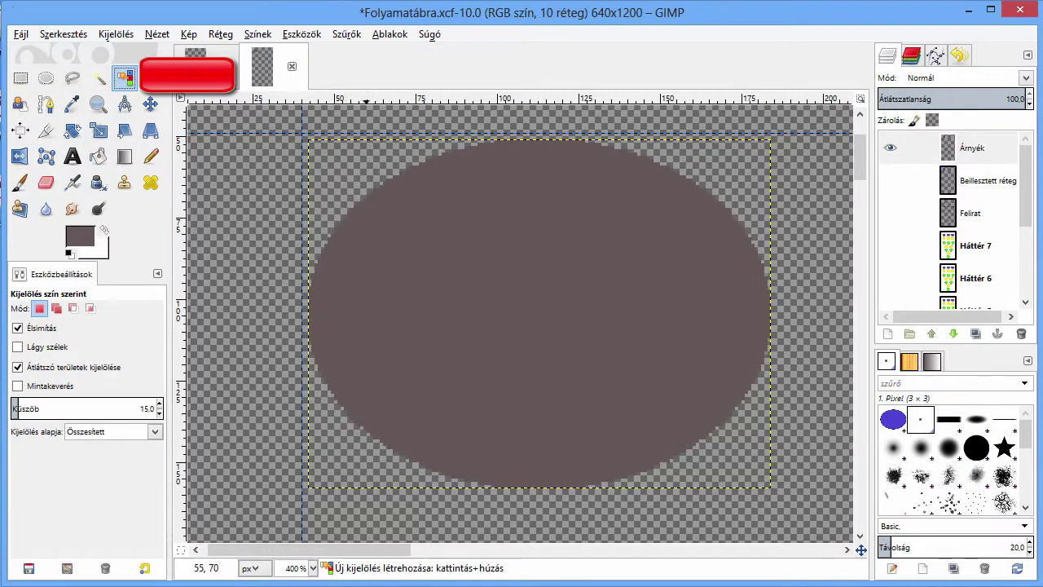
pyautogui.click(488, 310)
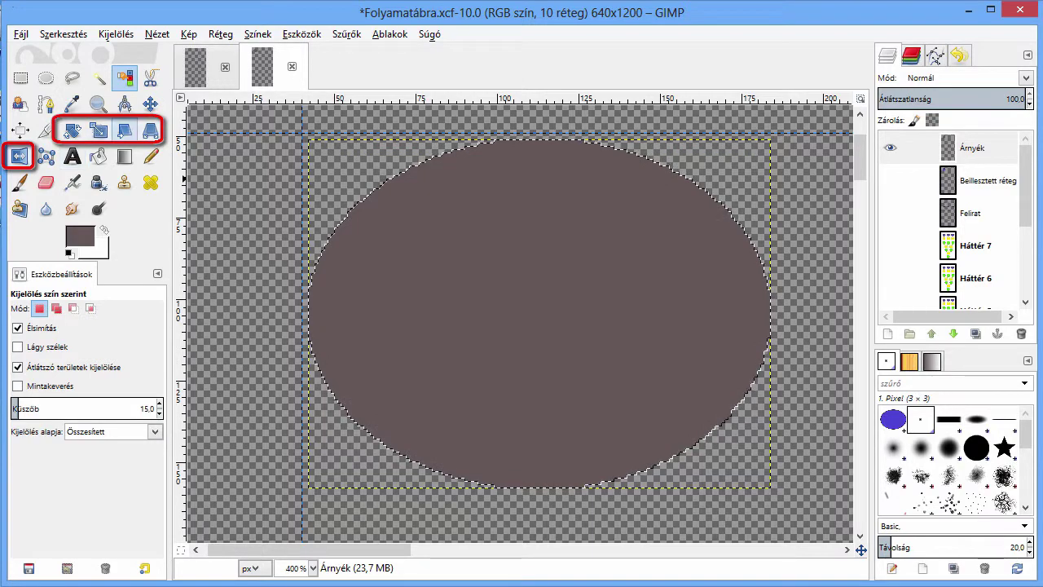
pyautogui.click(151, 130)
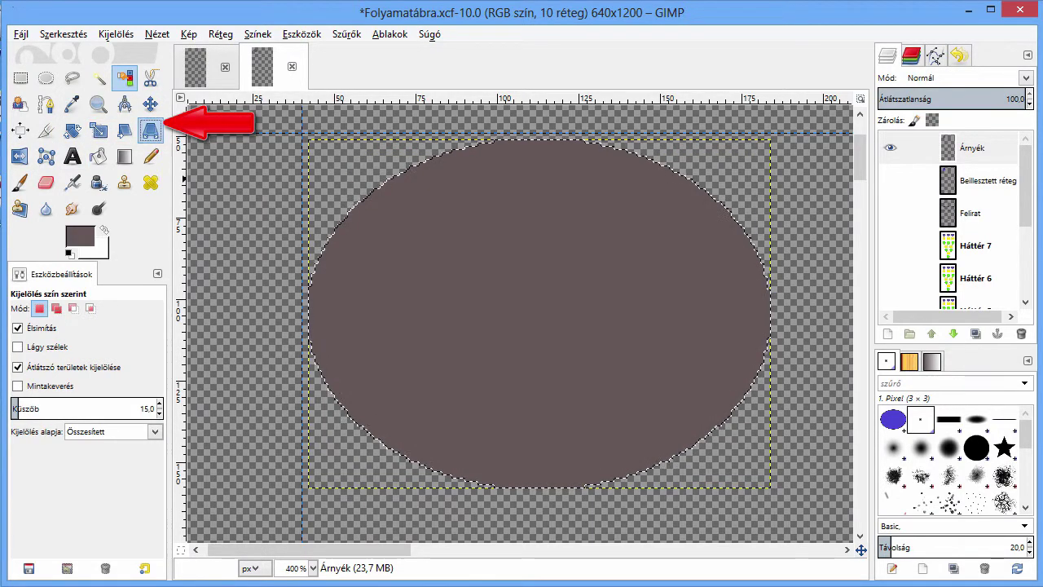
pyautogui.click(489, 309)
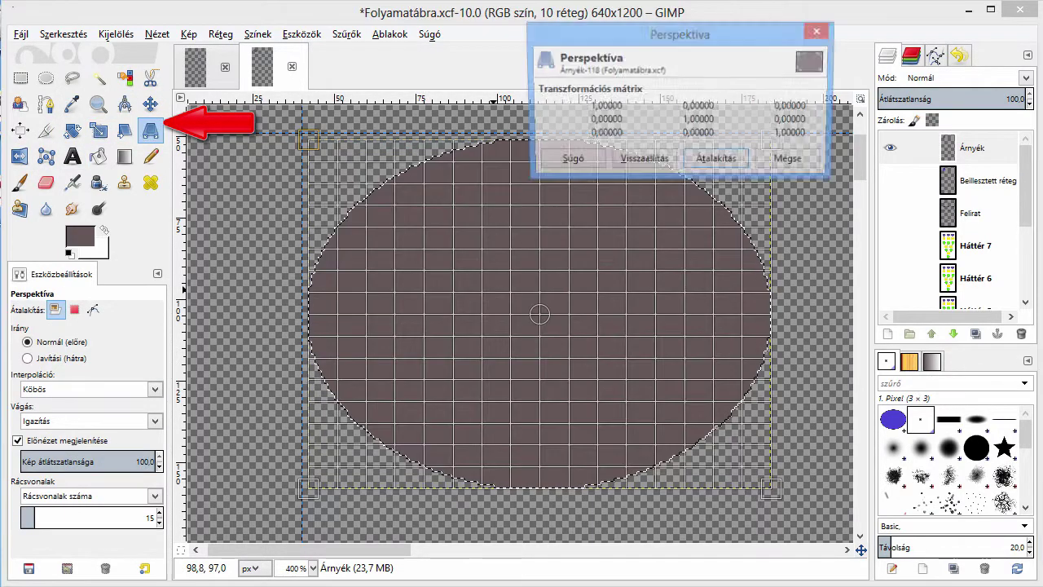
pyautogui.moveTo(679, 33); pyautogui.dragTo(170, 23)
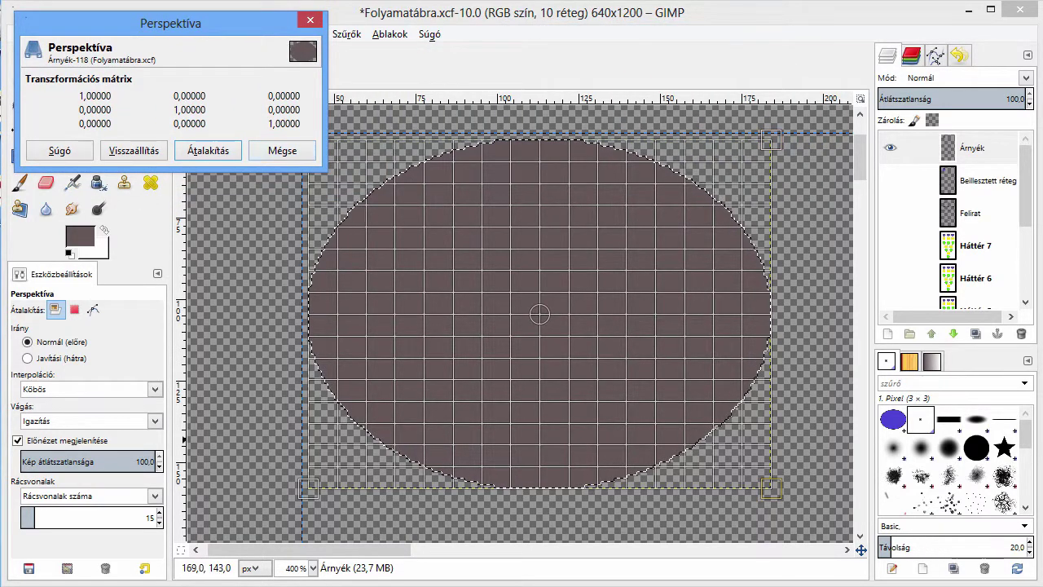
pyautogui.moveTo(778, 488); pyautogui.dragTo(819, 528)
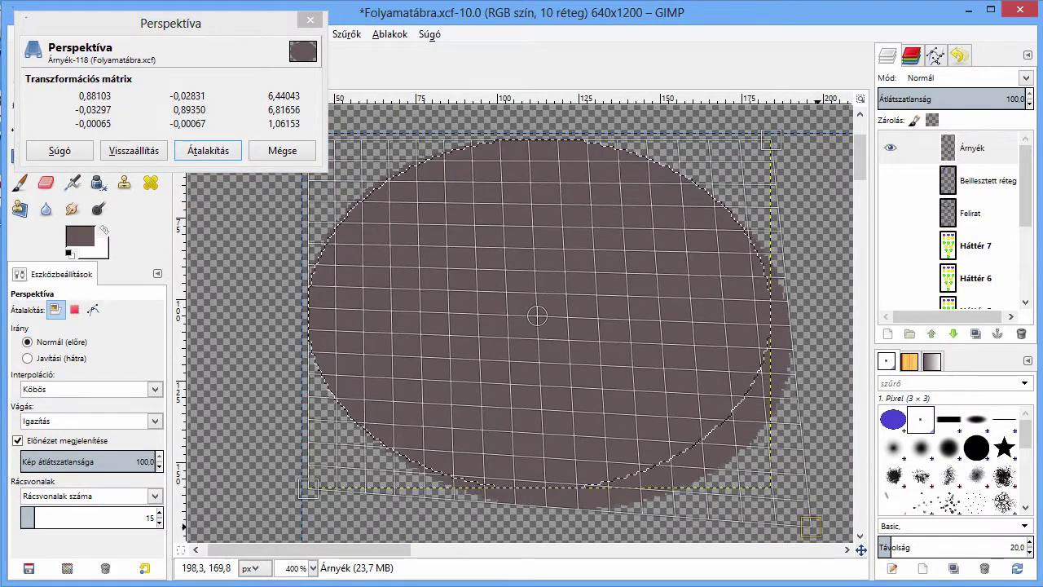
pyautogui.moveTo(770, 140); pyautogui.dragTo(760, 175)
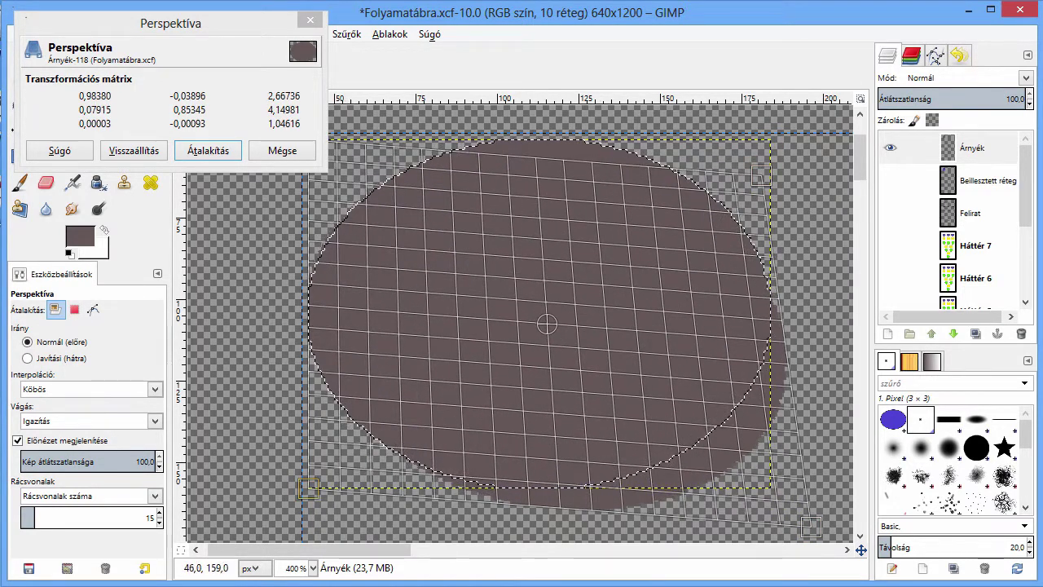
pyautogui.moveTo(313, 491); pyautogui.dragTo(305, 479)
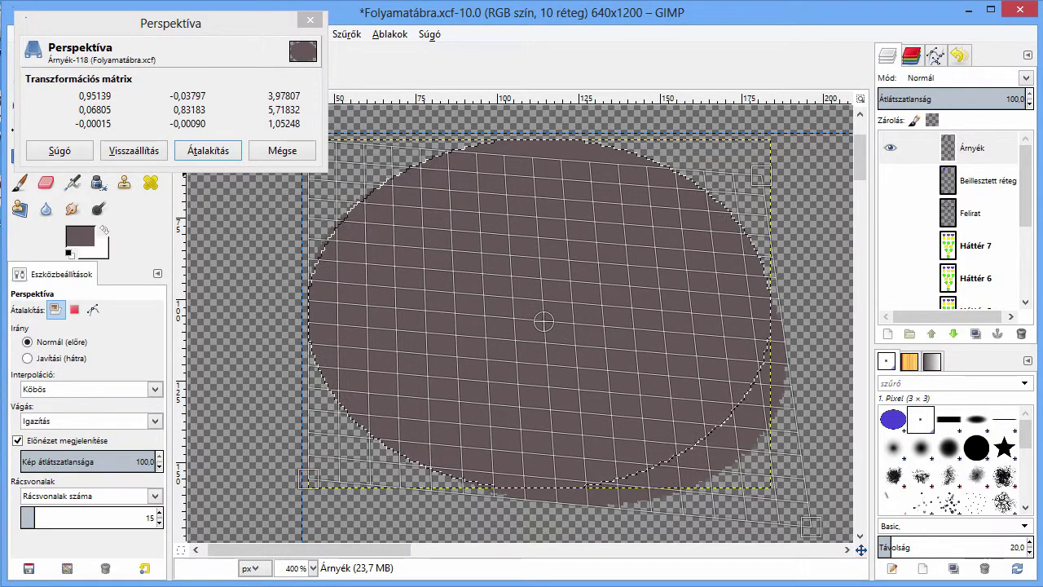
pyautogui.click(207, 150)
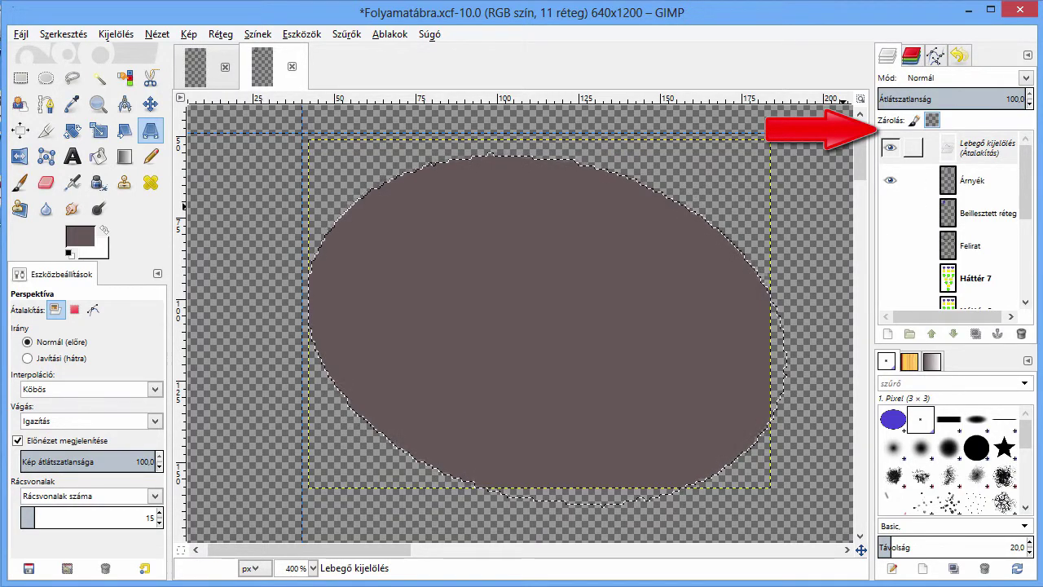
# Turn the floating transformed shadow into a new layer and delete the old Árnyék layer
pyautogui.rightClick(980, 148)
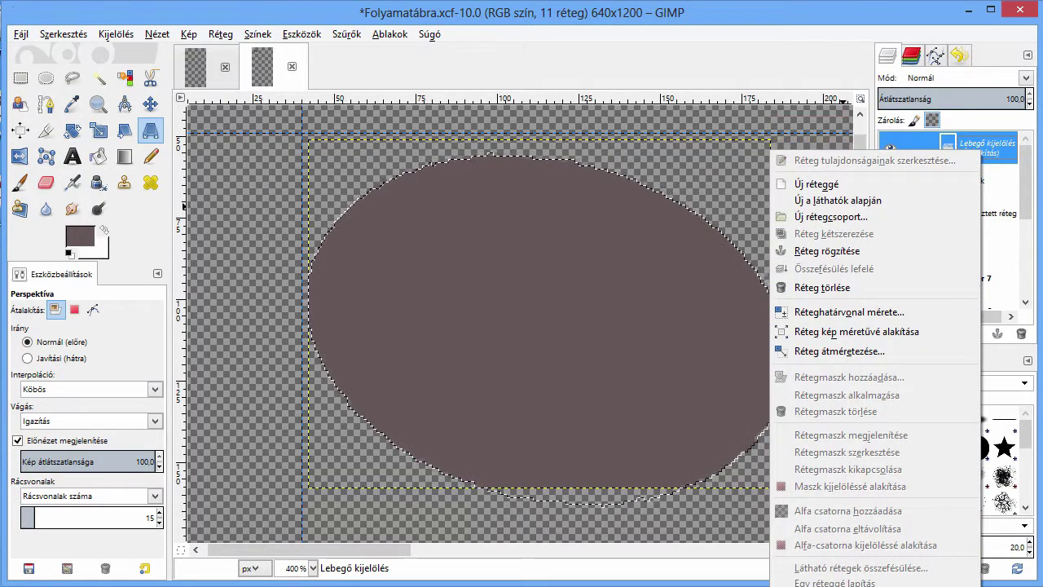
pyautogui.click(816, 184)
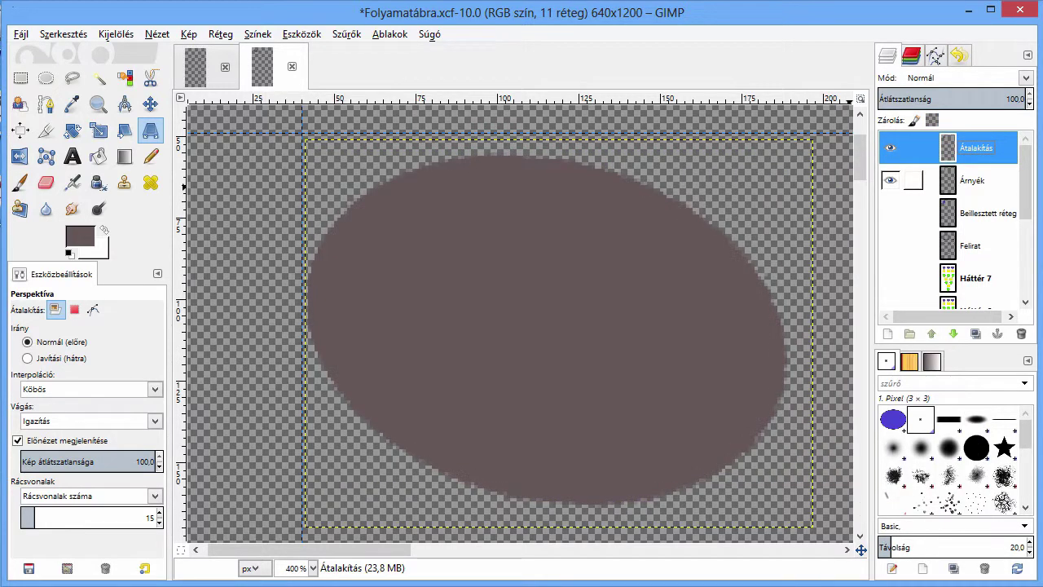
pyautogui.click(971, 180)
pyautogui.click(890, 148)
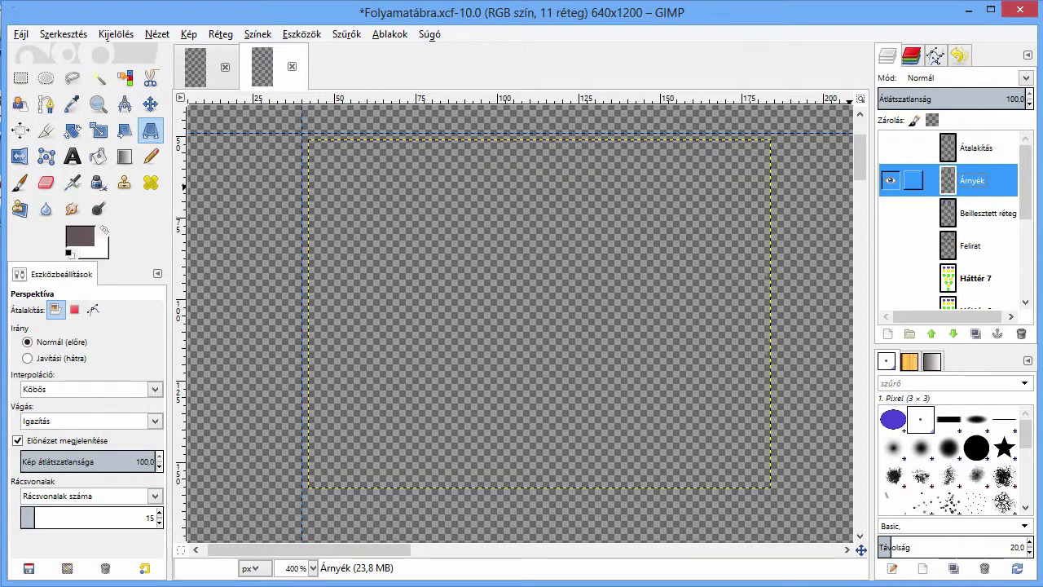
pyautogui.click(1021, 333)
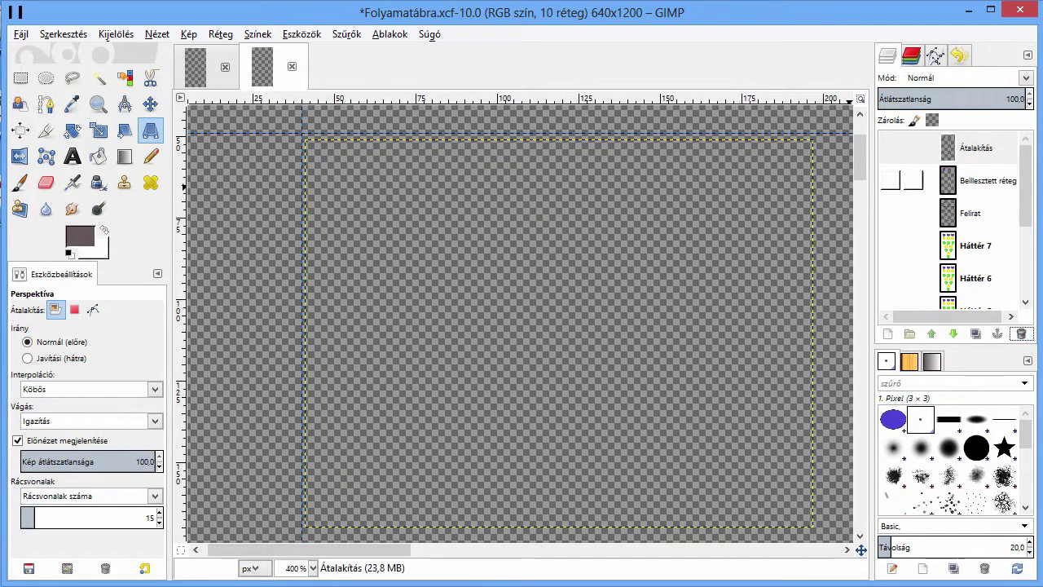
# Rename the new shadow layer to Árnyék and make the Beillesztett réteg layer visible
pyautogui.click(889, 147)
pyautogui.doubleClick(975, 148)
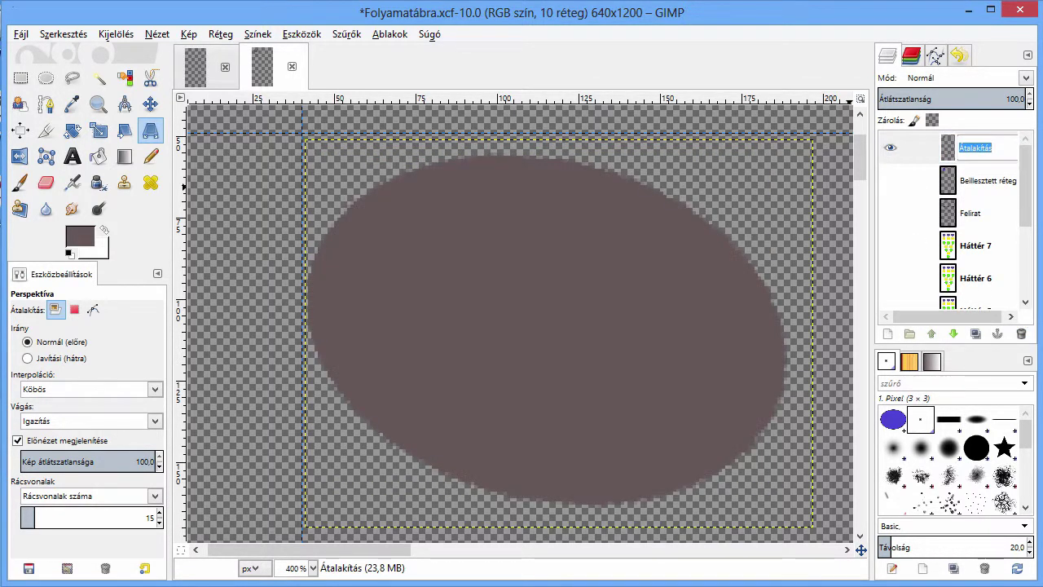
pyautogui.write('Árnyék')
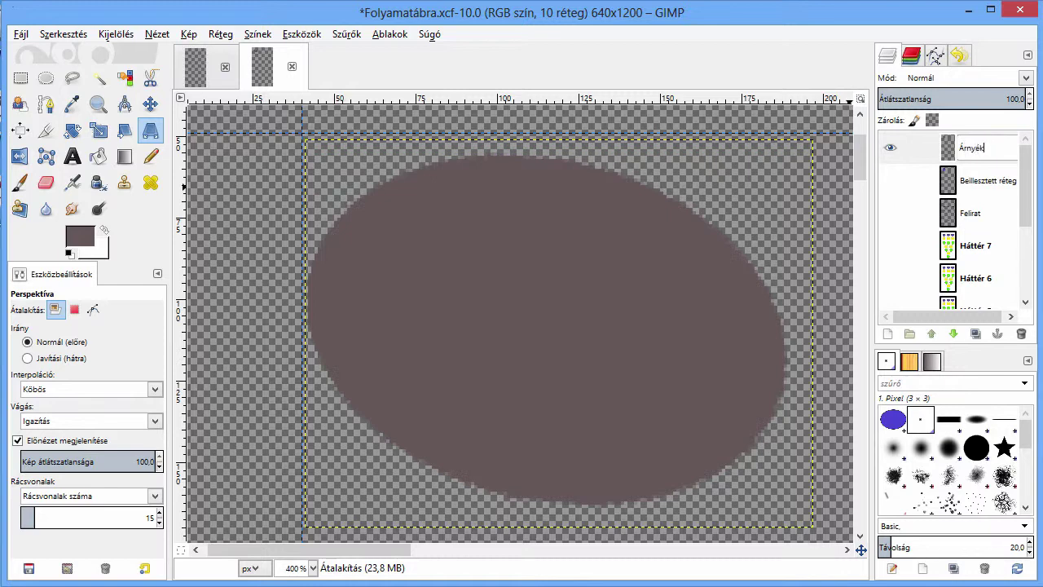
pyautogui.press('Return')
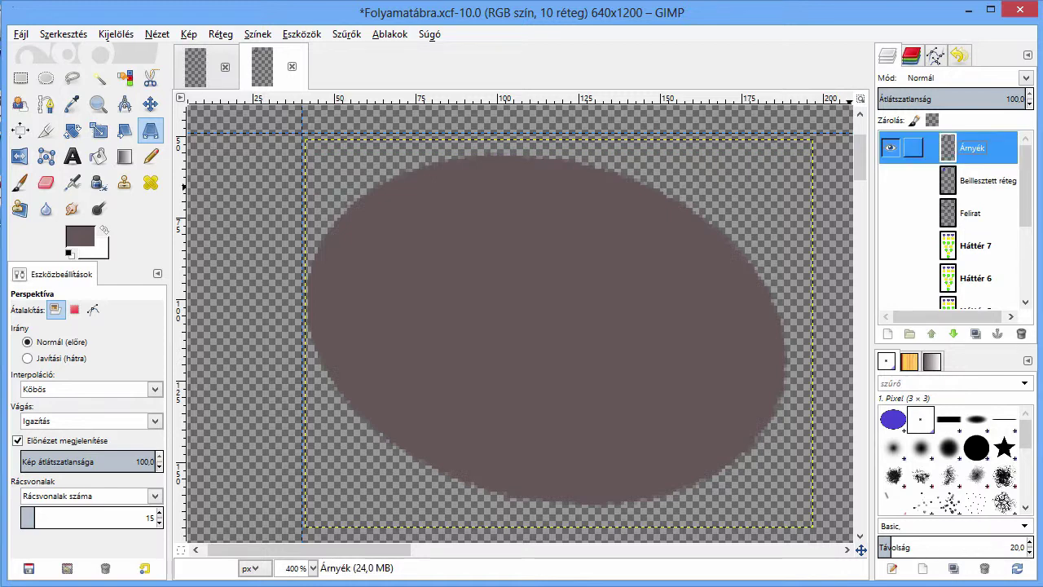
pyautogui.click(889, 180)
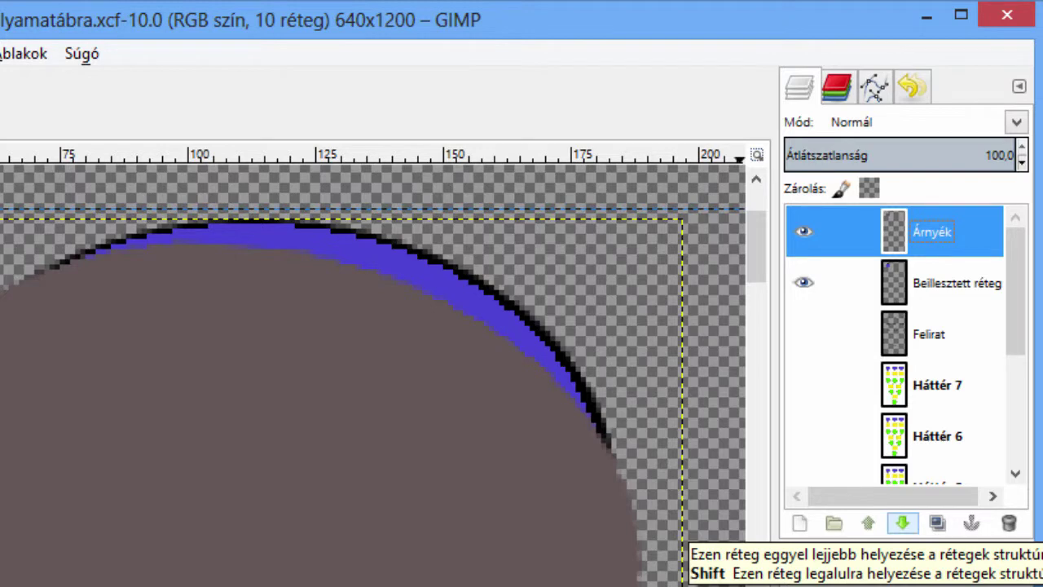
# Lower Árnyék beneath the blue ellipse and merge Beillesztett réteg down onto it
pyautogui.click(902, 522)
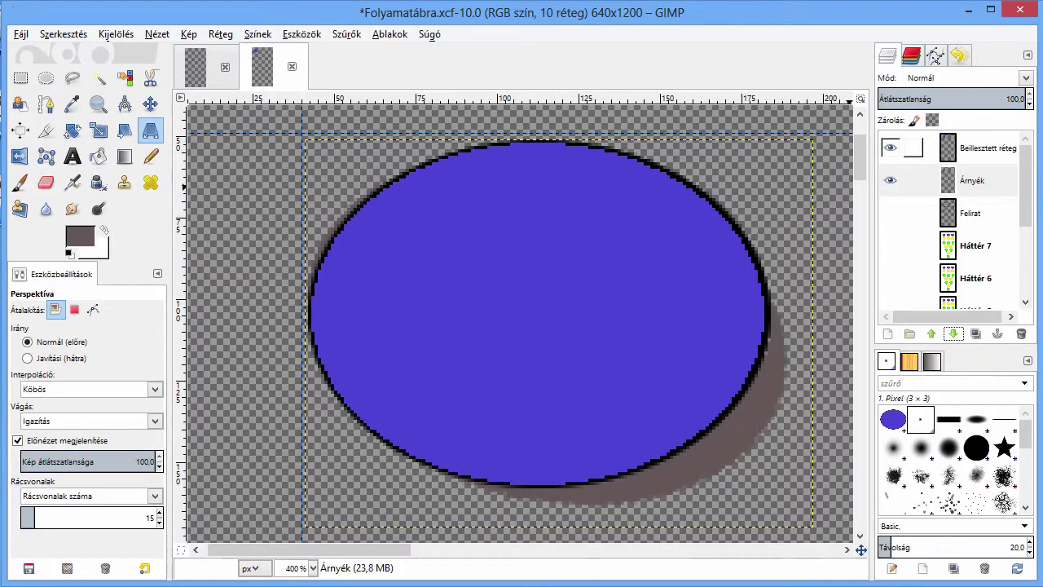
pyautogui.click(978, 148)
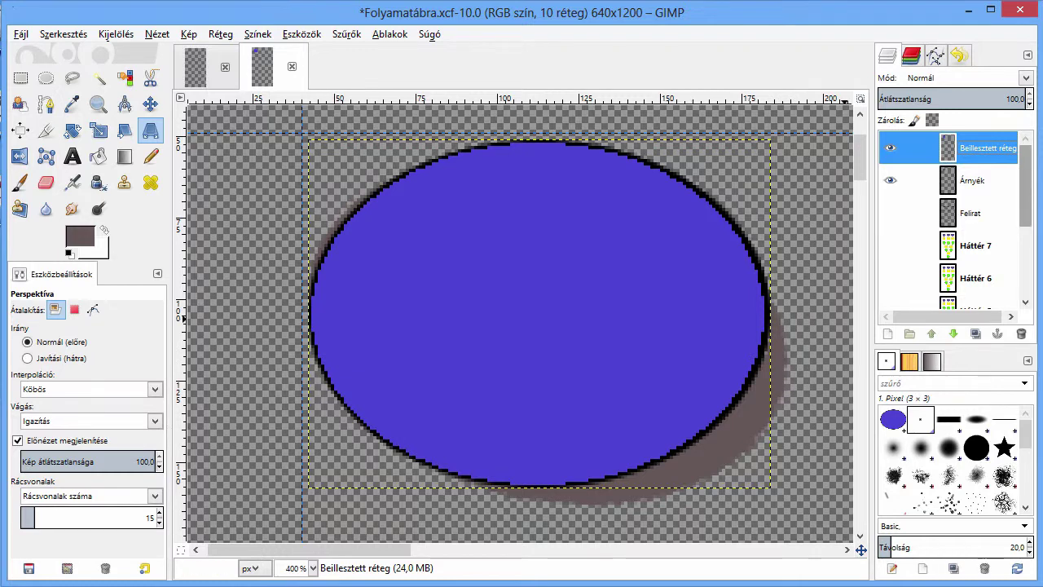
pyautogui.scroll(-5, 949, 220)
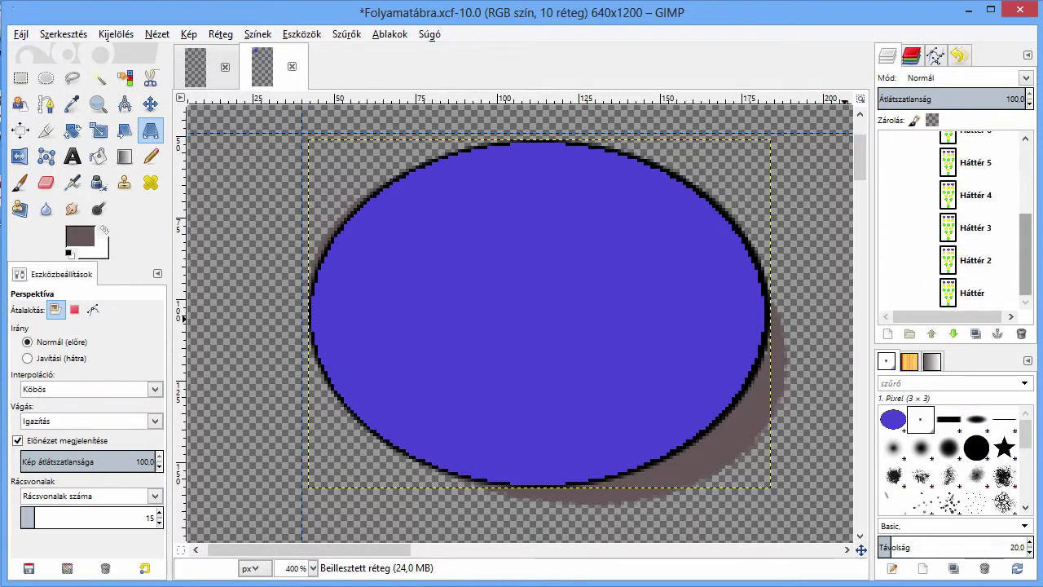
pyautogui.scroll(3, 949, 220)
pyautogui.scroll(2, 950, 220)
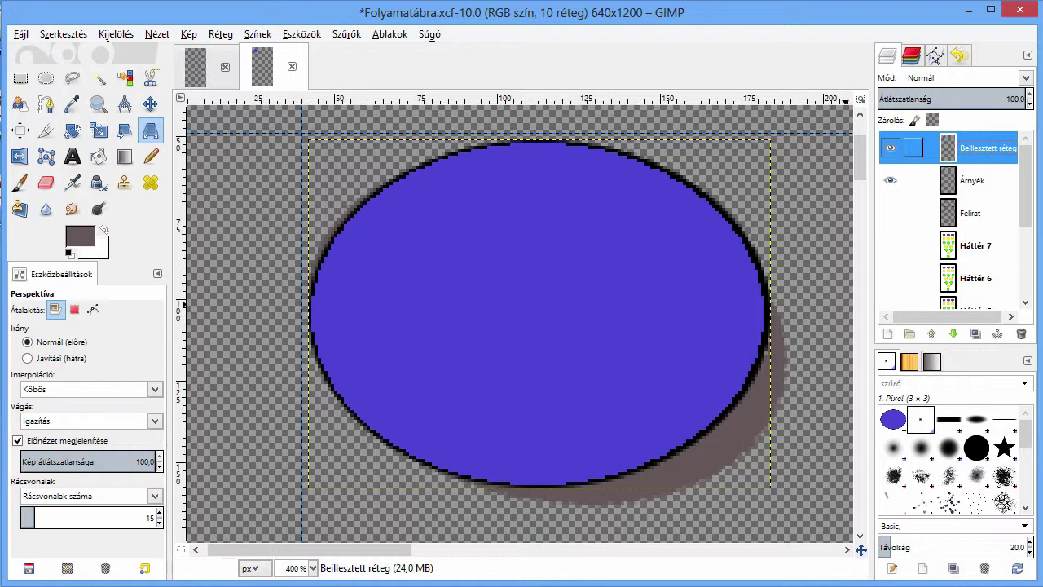
pyautogui.rightClick(978, 149)
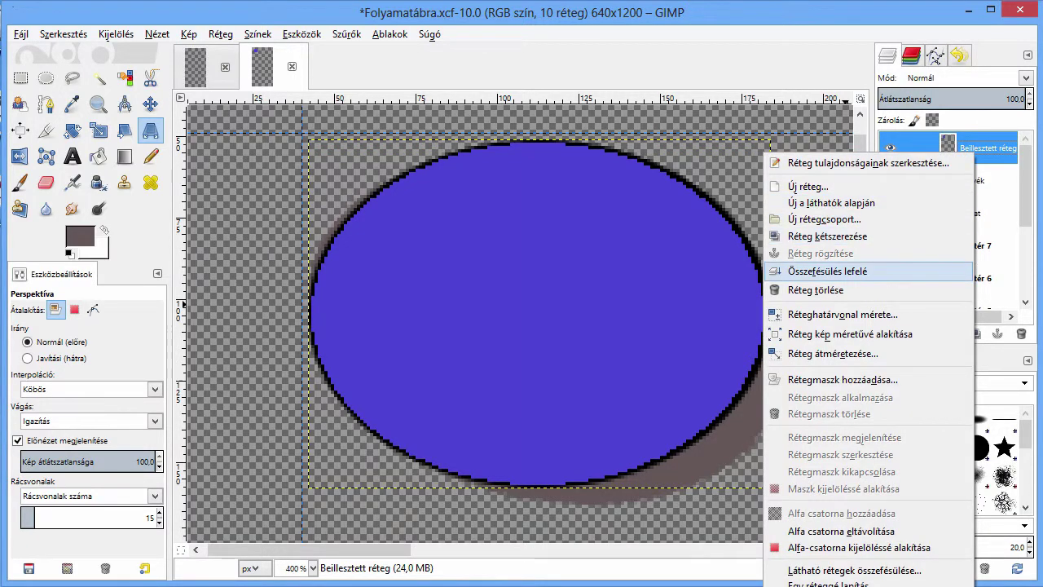
pyautogui.click(827, 271)
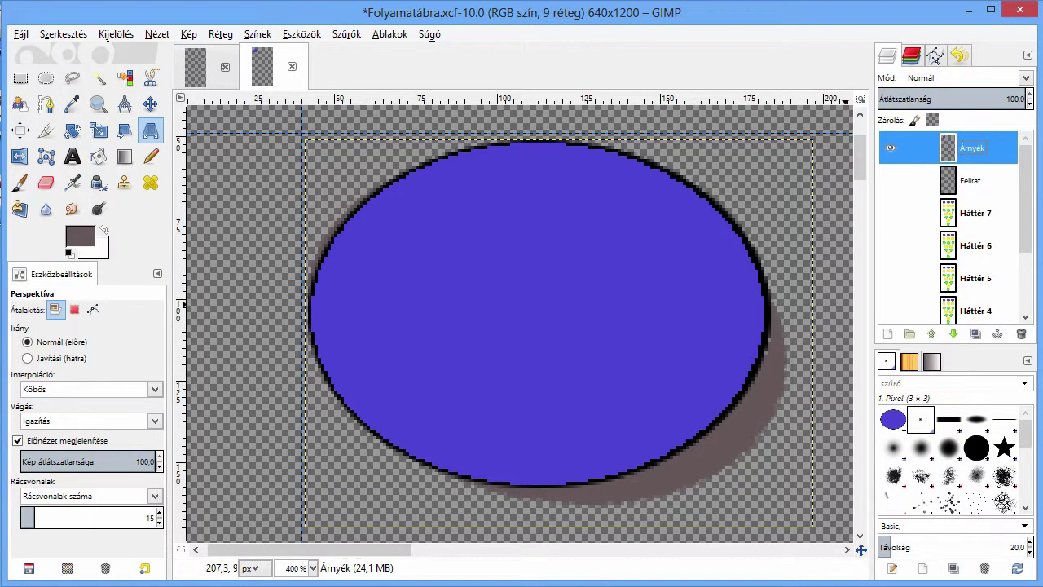
# Fuzzy-select the blue ellipse plus its grey shadow at threshold 102 and copy it
pyautogui.click(889, 147)
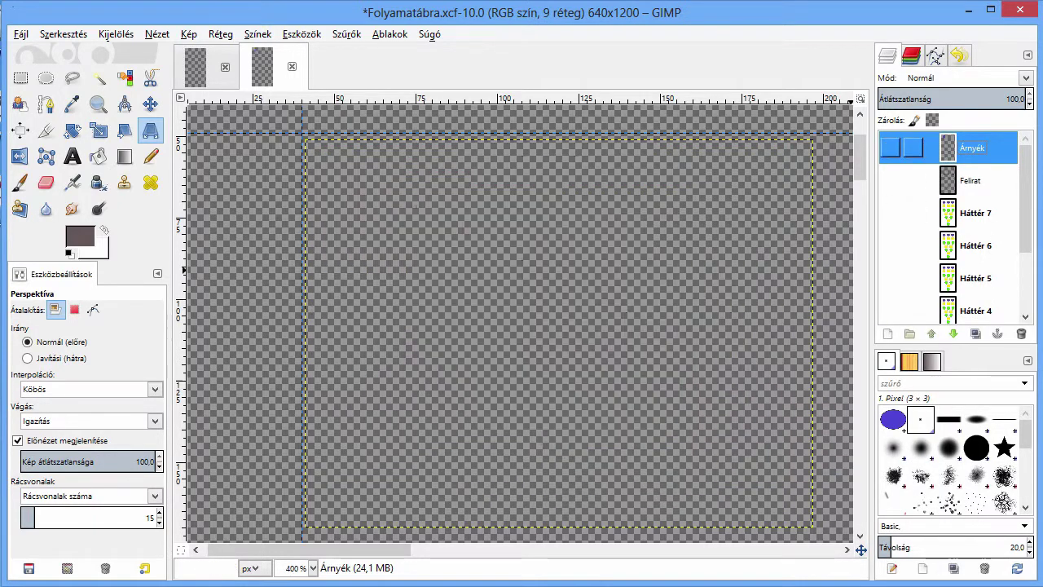
pyautogui.click(890, 148)
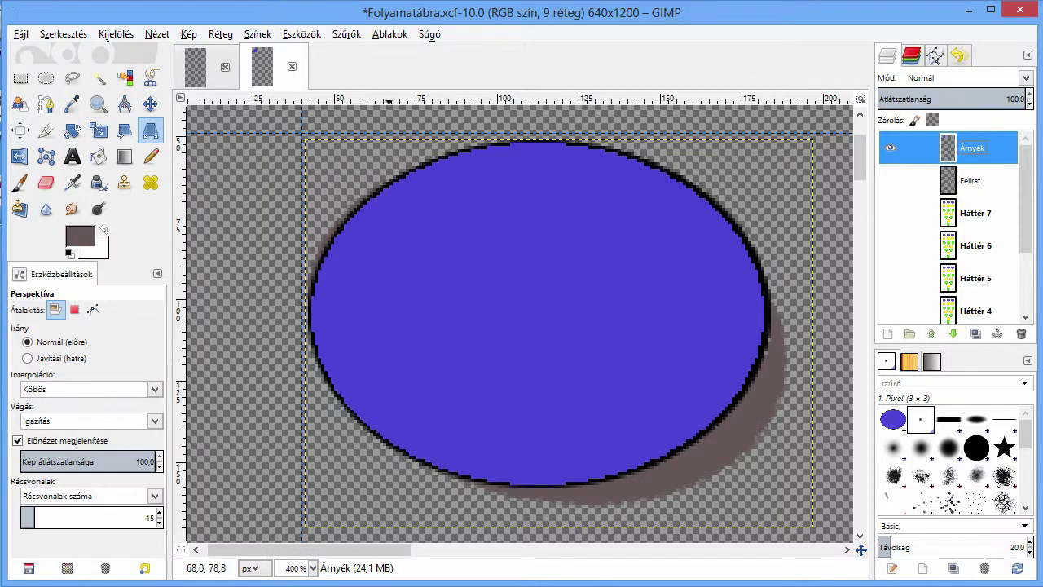
pyautogui.click(98, 78)
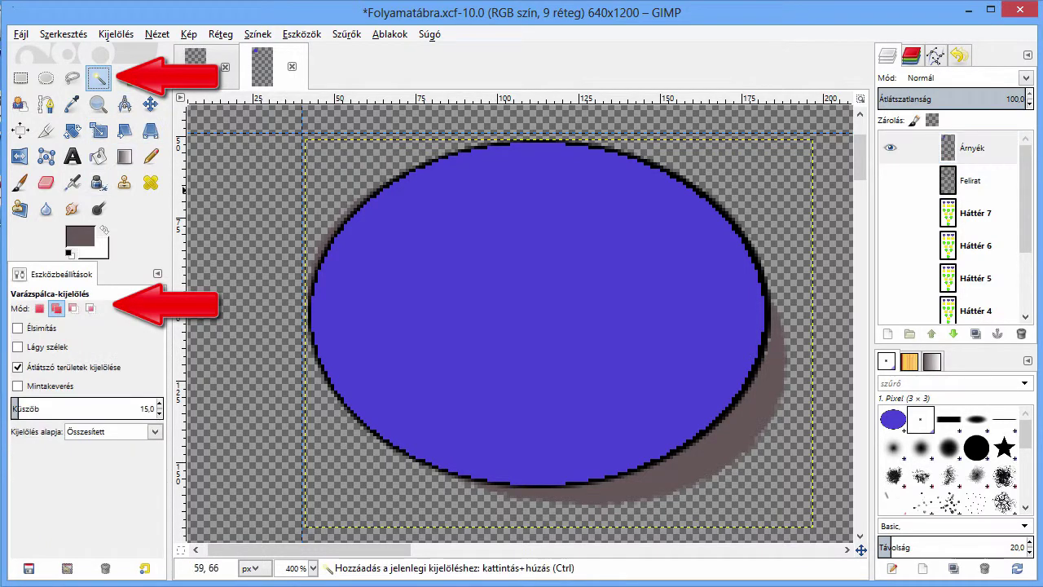
pyautogui.click(355, 253)
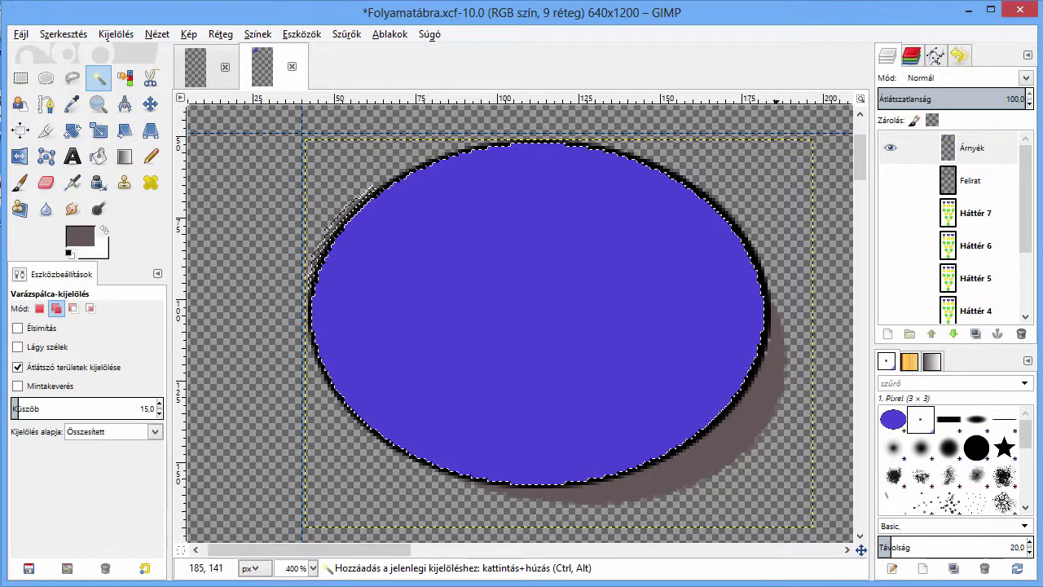
pyautogui.moveTo(681, 433); pyautogui.dragTo(746, 426)
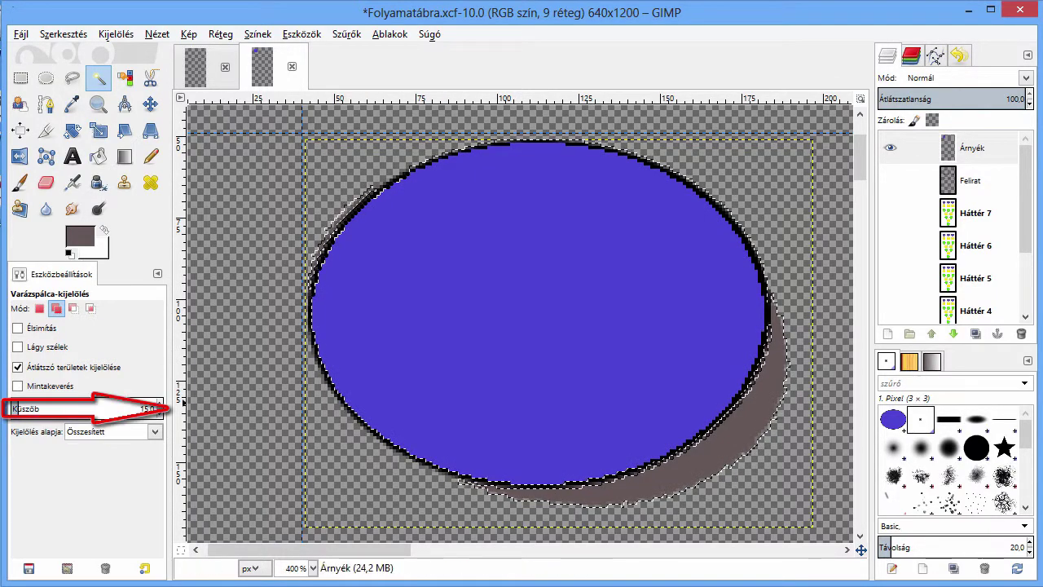
pyautogui.moveTo(20, 408); pyautogui.dragTo(67, 408)
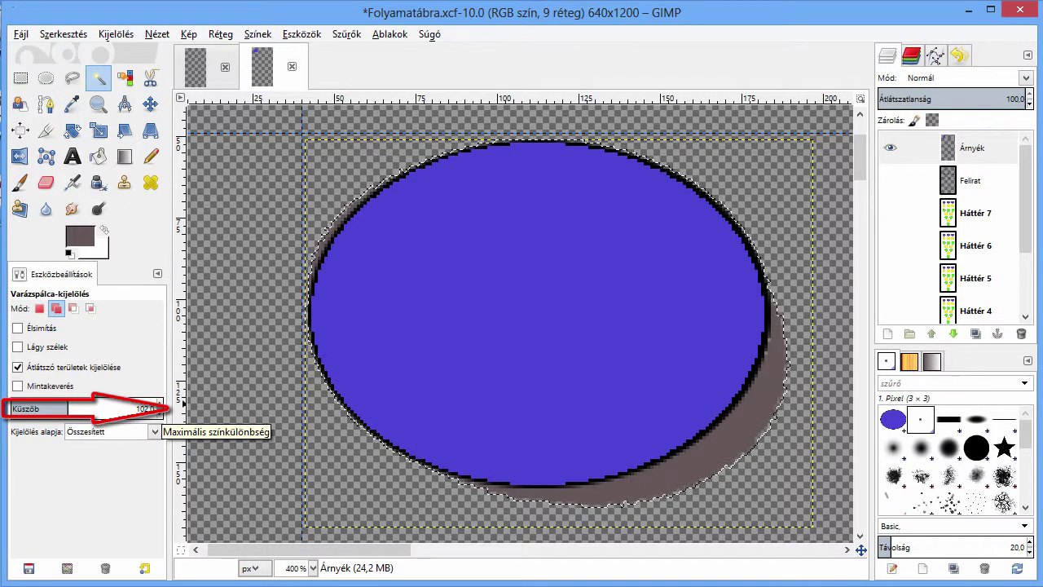
pyautogui.press('ctrl')
pyautogui.hotkey('ctrl', 'c')
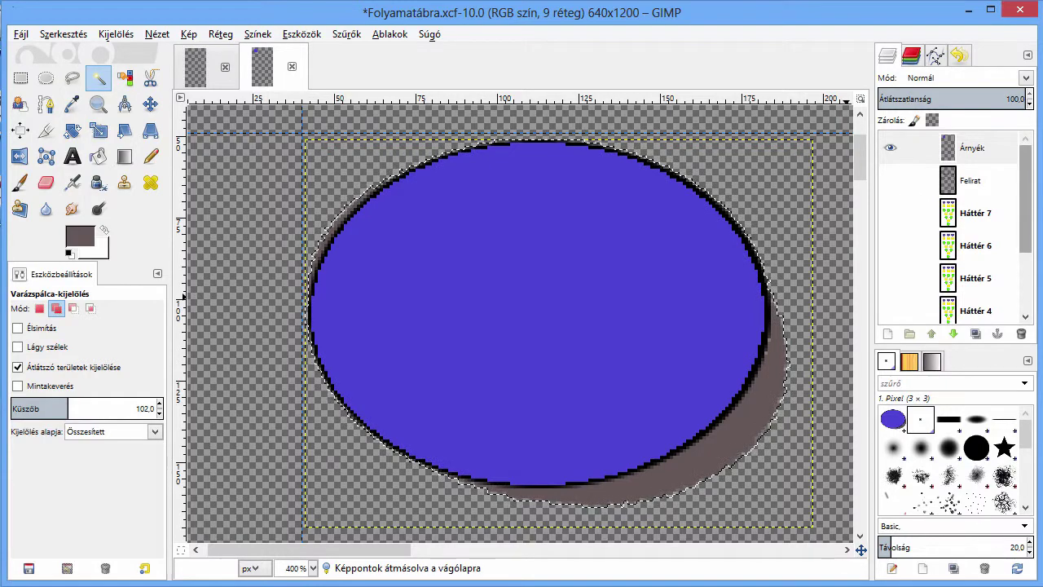
# Select and show Háttér 2, hide Árnyék, and paste the copied ellipse with shadow
pyautogui.scroll(-3, 945, 228)
pyautogui.click(975, 274)
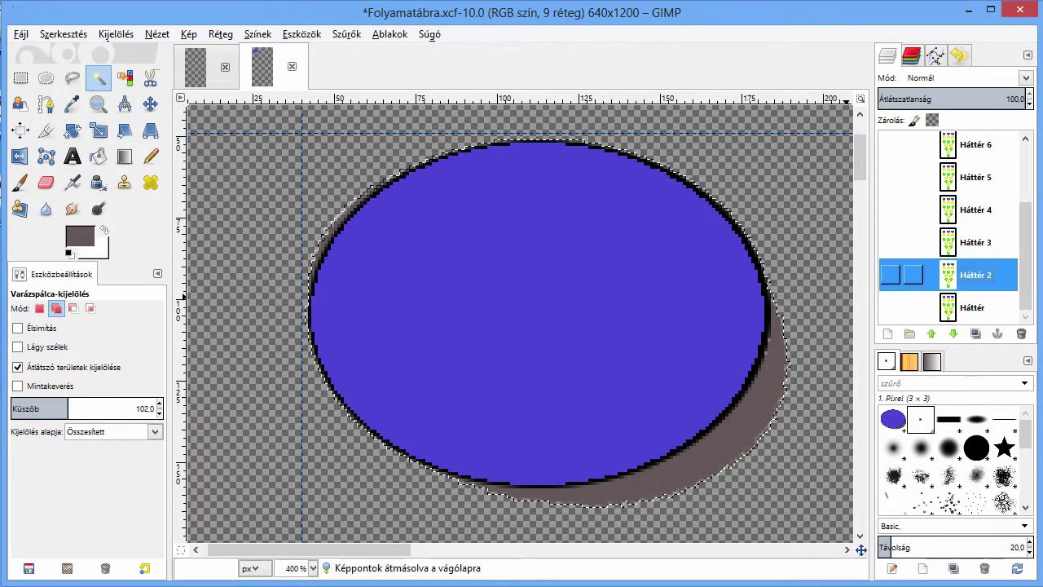
pyautogui.click(890, 274)
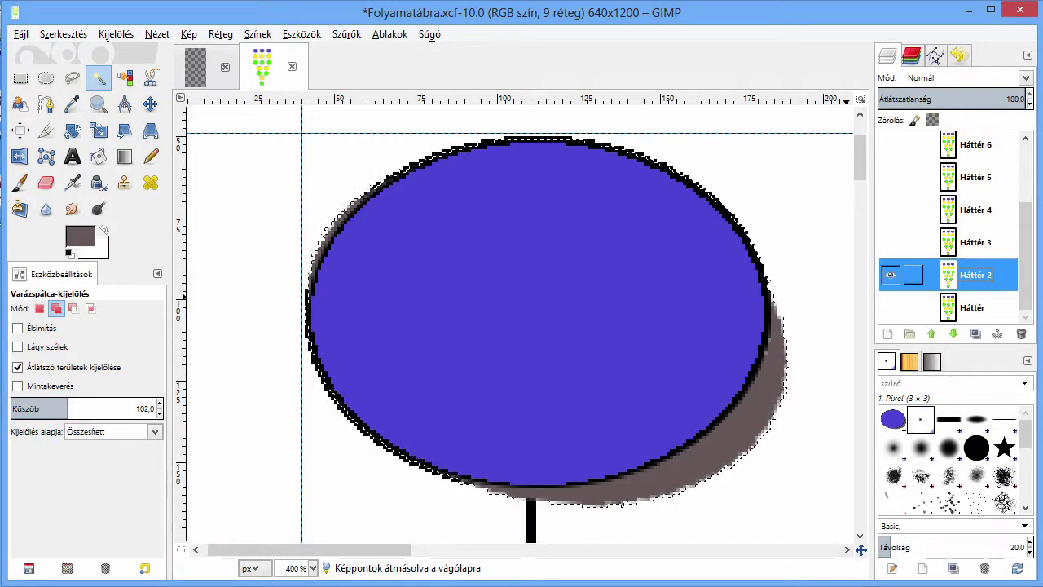
pyautogui.scroll(3, 945, 228)
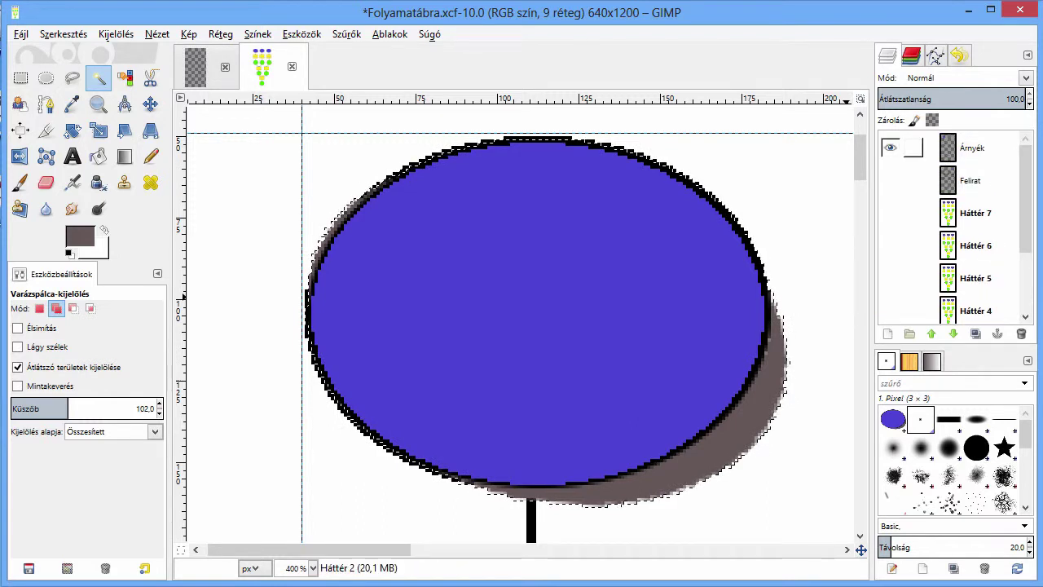
pyautogui.click(890, 147)
pyautogui.scroll(-3, 945, 228)
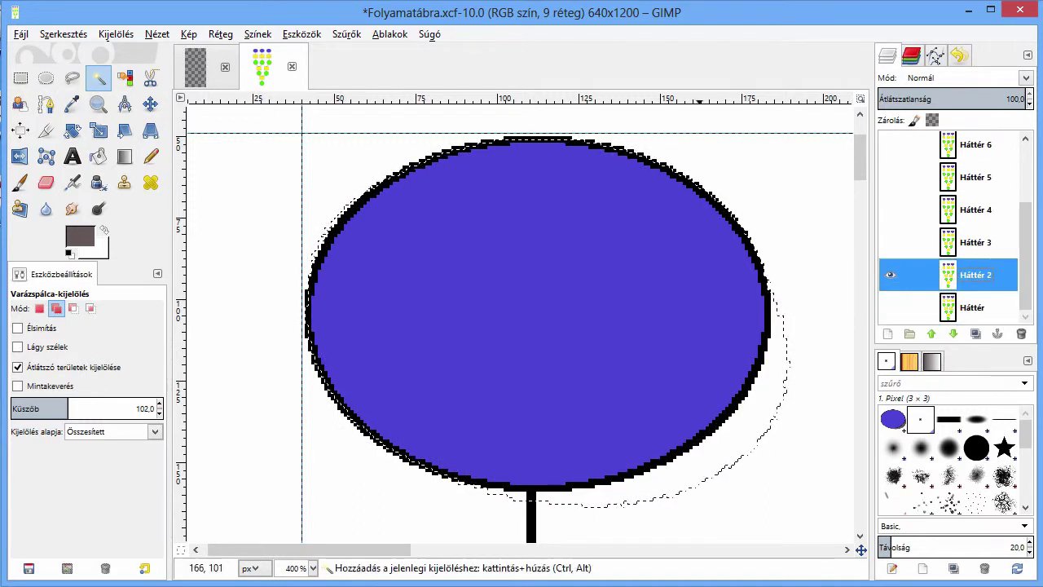
pyautogui.hotkey('ctrl', 'v')
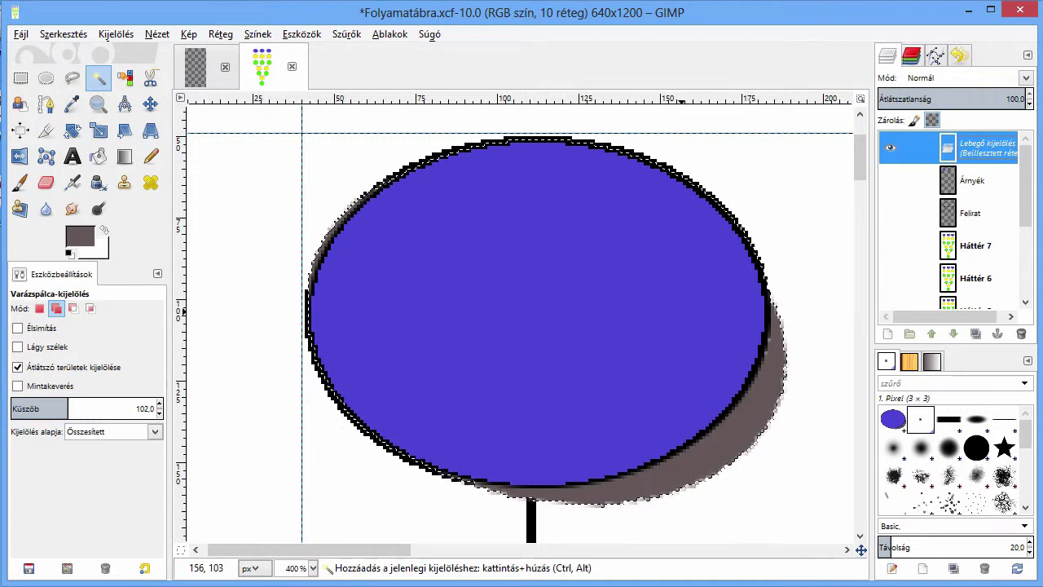
# Anchor the pasted selection onto Háttér 2 and toggle its visibility to check it
pyautogui.press('-')
pyautogui.press('-')
pyautogui.press('-')
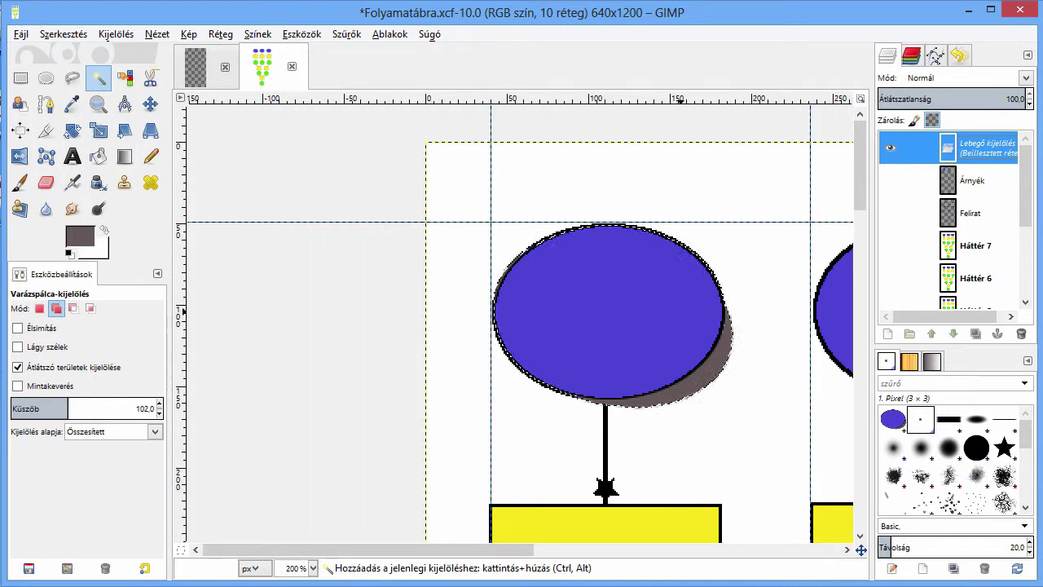
pyautogui.press('-')
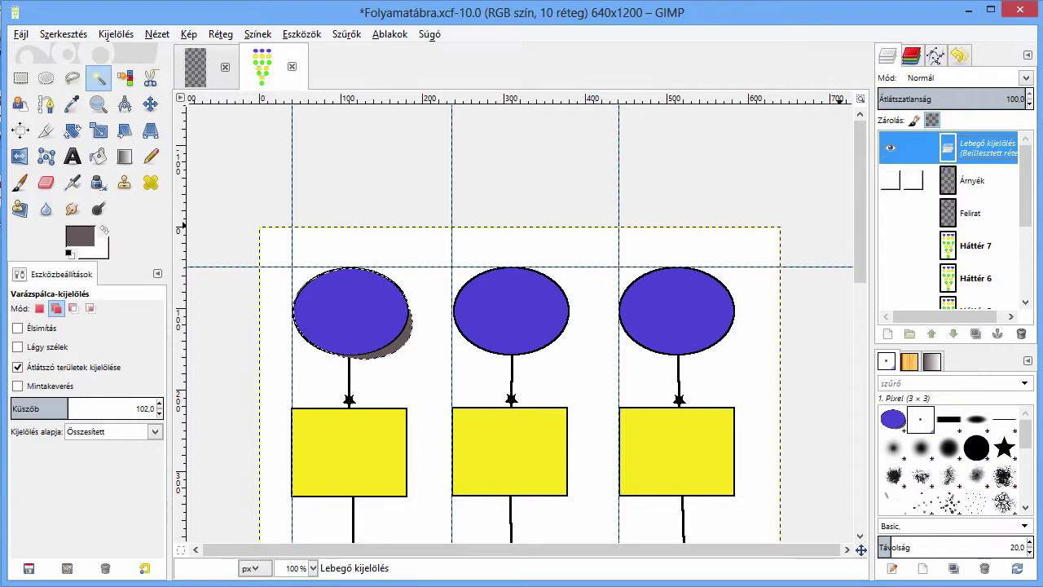
pyautogui.rightClick(978, 153)
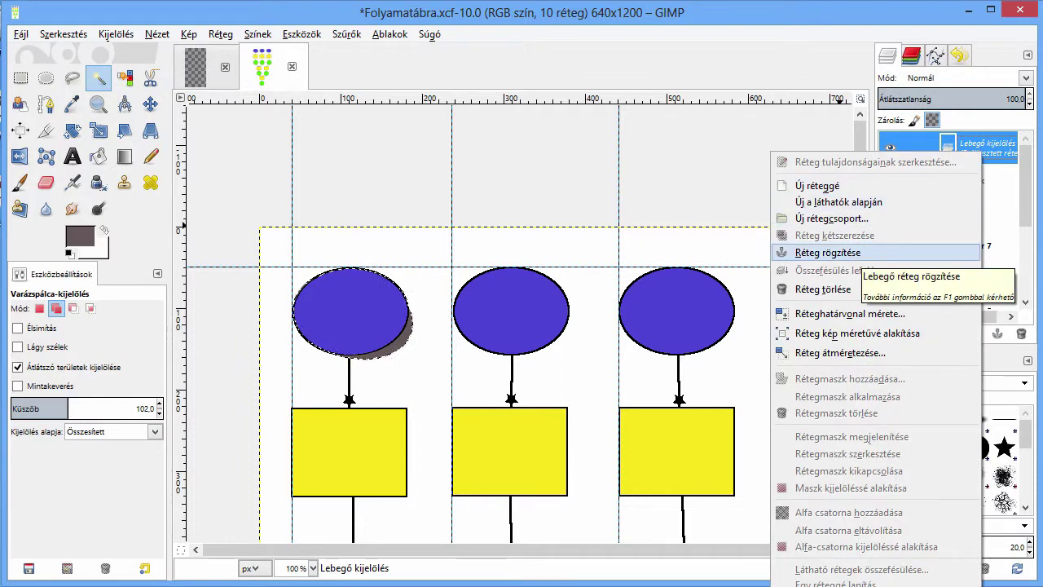
pyautogui.click(827, 253)
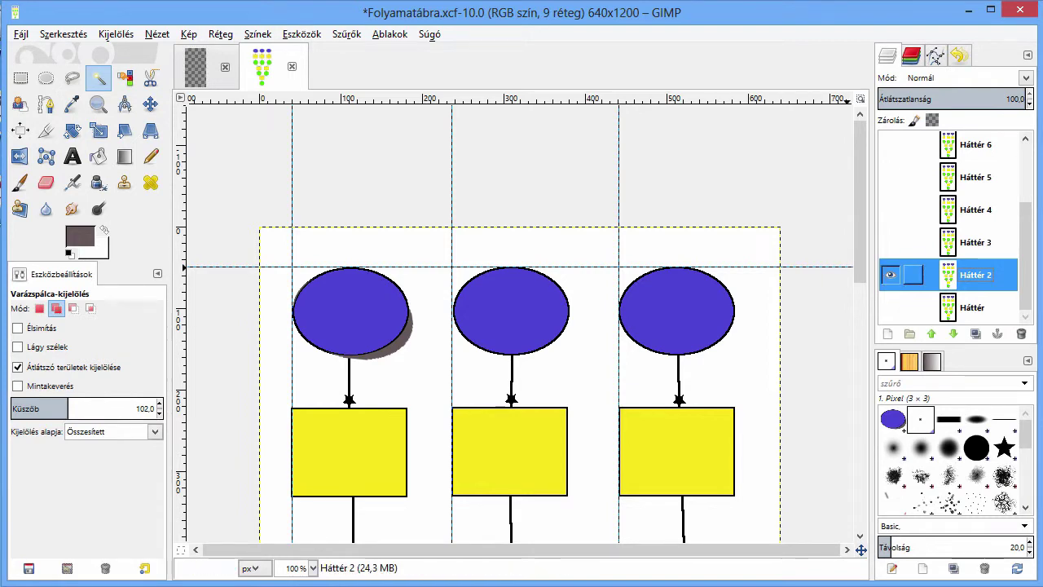
pyautogui.click(890, 275)
pyautogui.click(890, 274)
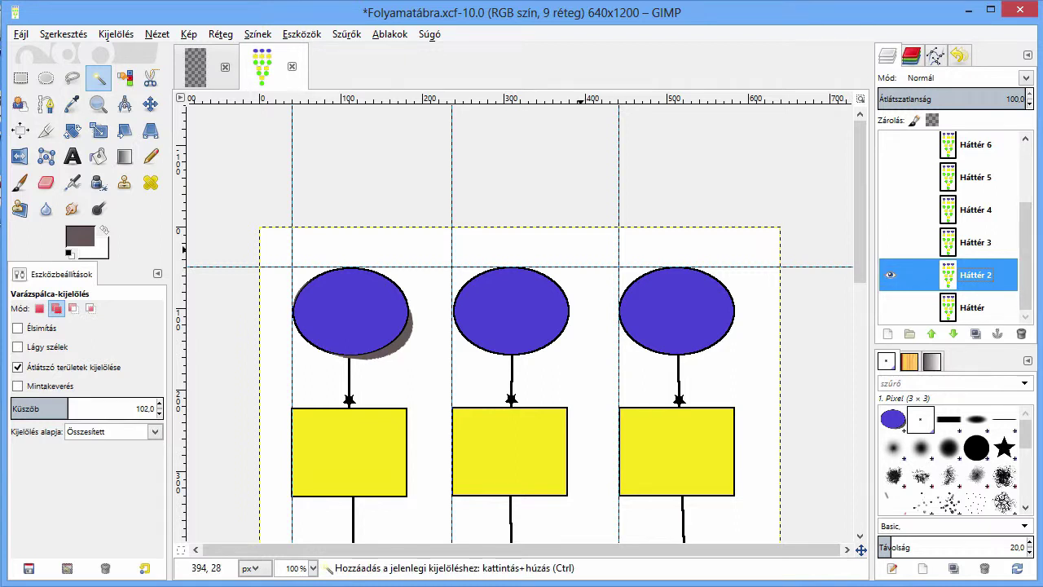
# Scroll down to the row of green circles and choose the Ellipse Select tool
pyautogui.scroll(-3, 581, 250)
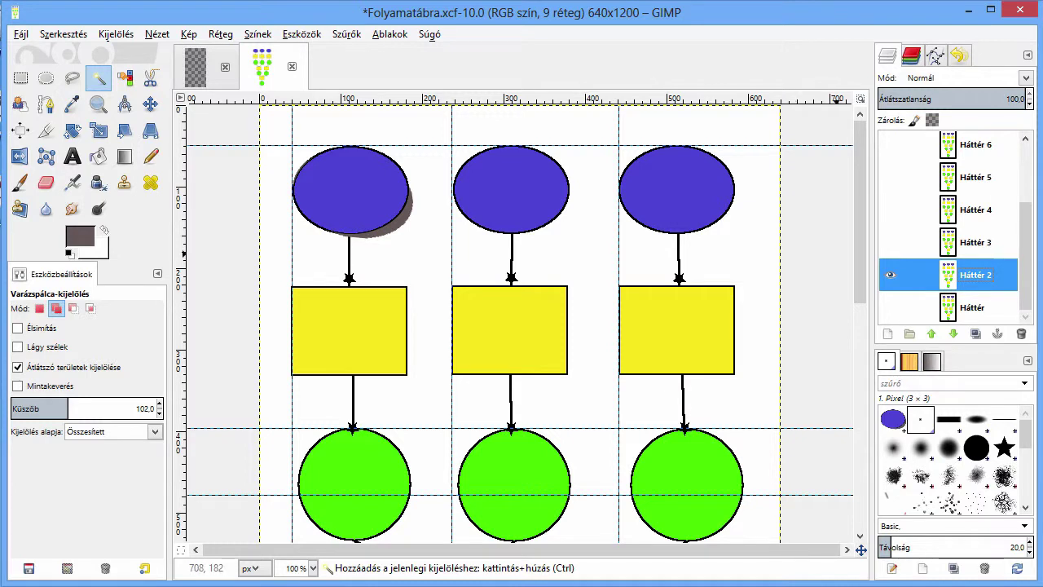
pyautogui.scroll(-1, 860, 212)
pyautogui.scroll(-3, 860, 187)
pyautogui.scroll(-2, 859, 188)
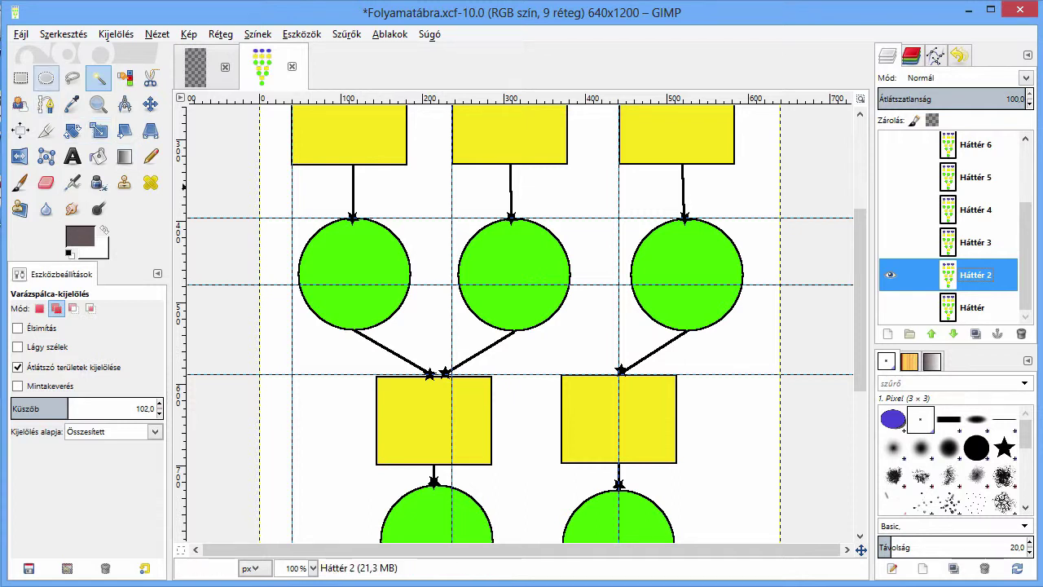
pyautogui.click(46, 77)
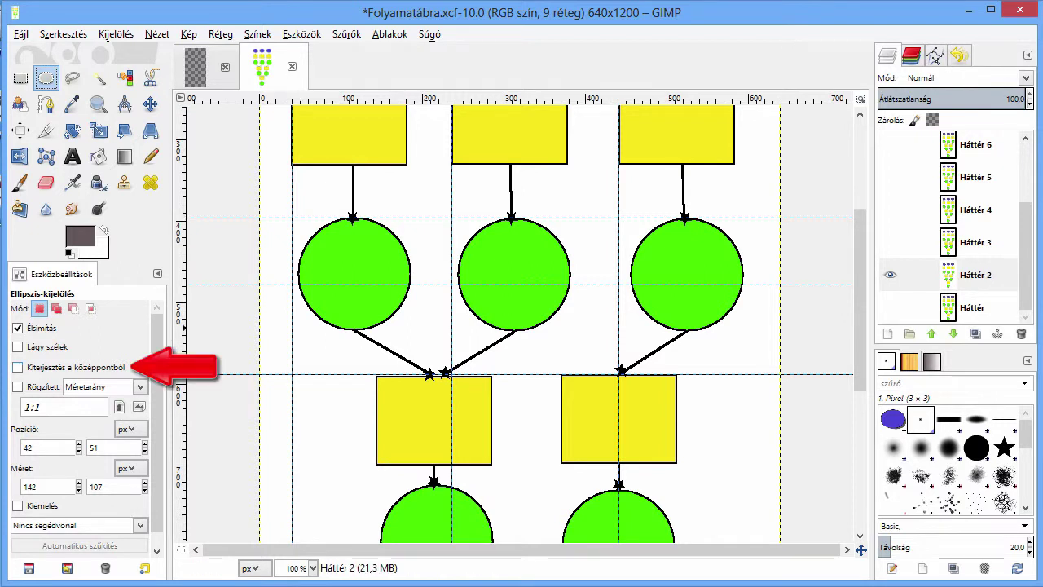
# Draw a centre-expanded elliptical selection fitted to the left green circle at 138×140 px
pyautogui.click(18, 366)
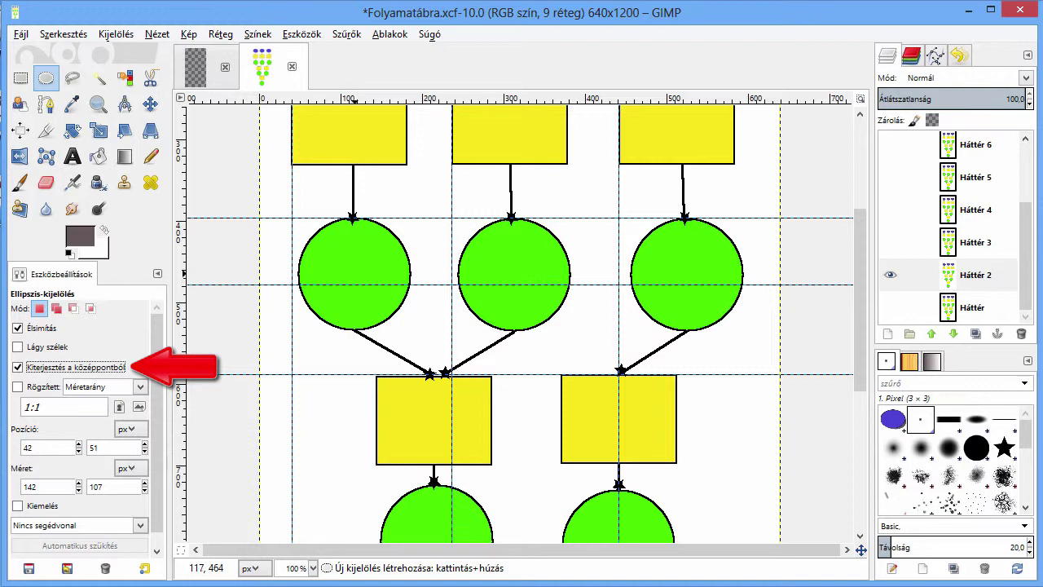
pyautogui.moveTo(357, 274); pyautogui.dragTo(298, 219)
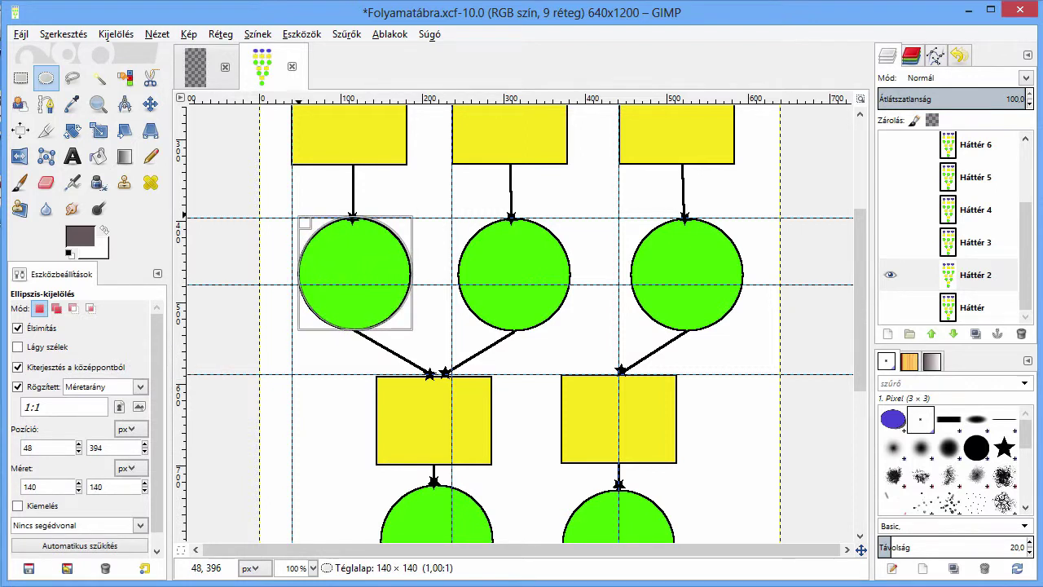
pyautogui.moveTo(301, 219); pyautogui.dragTo(304, 221)
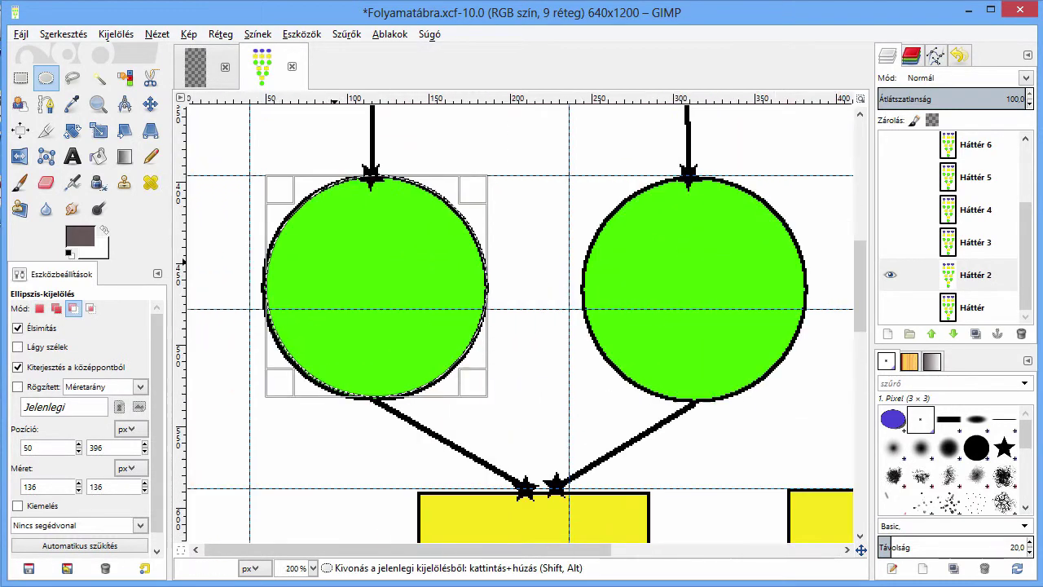
pyautogui.scroll(2, 330, 262)
pyautogui.keyDown('ctrl'); pyautogui.scroll(1, 322, 267); pyautogui.keyUp('ctrl')
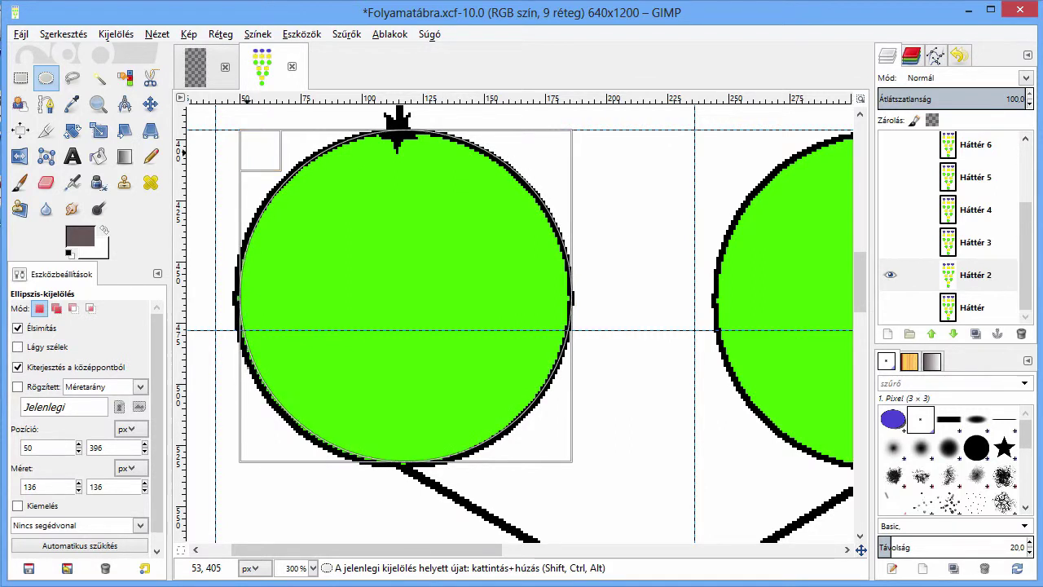
pyautogui.moveTo(252, 155); pyautogui.dragTo(247, 153)
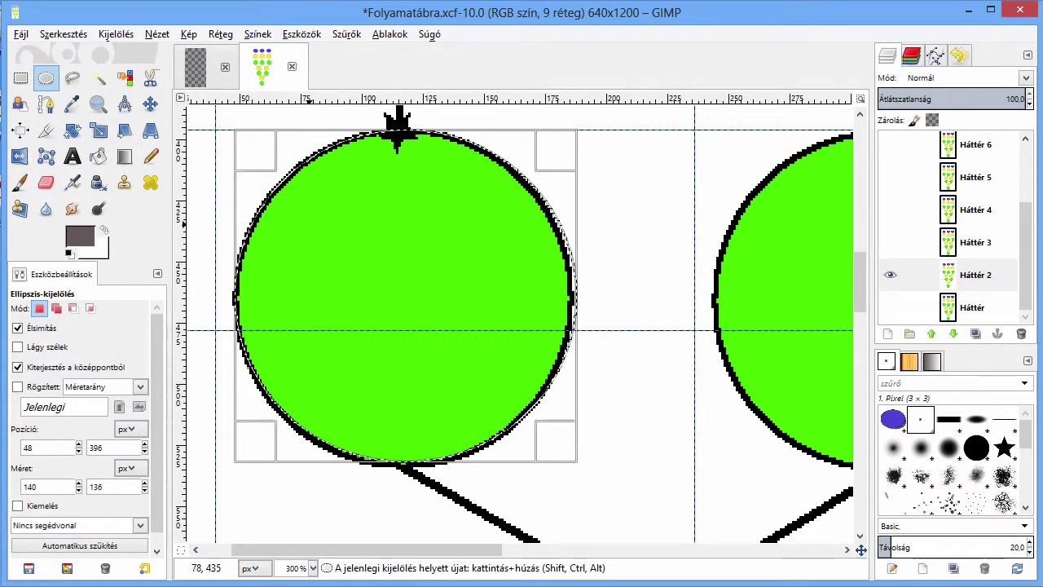
pyautogui.moveTo(410, 449); pyautogui.dragTo(408, 454)
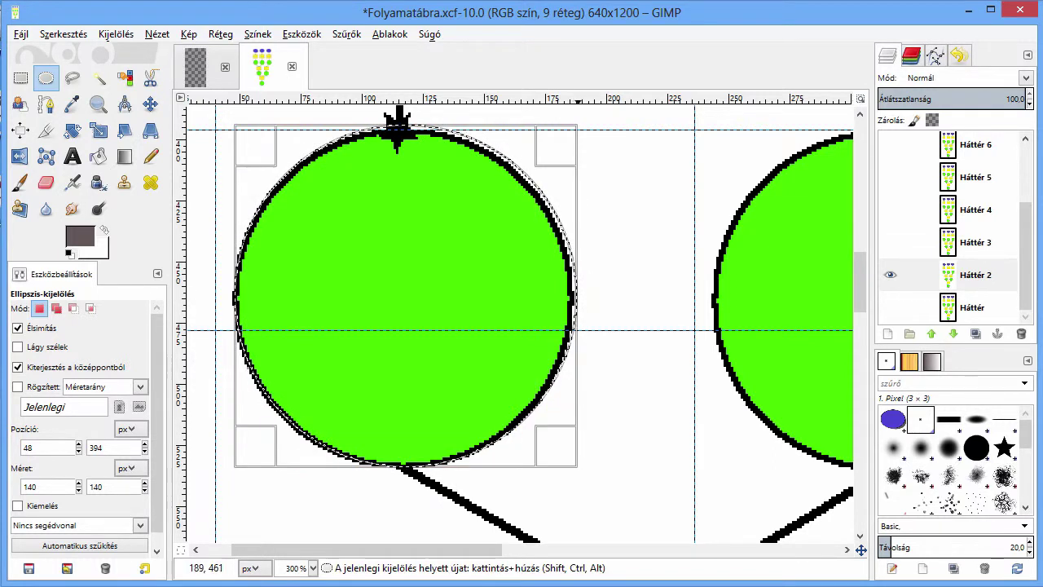
pyautogui.moveTo(581, 290); pyautogui.dragTo(566, 293)
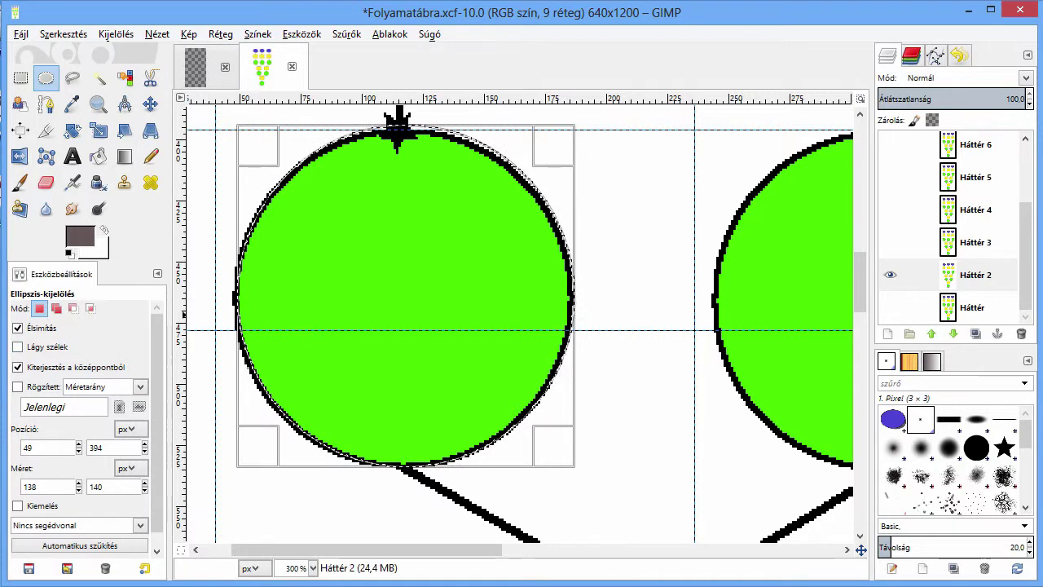
# Copy and paste the left green circle as a new layer, then hide Háttér 2
pyautogui.hotkey('ctrl', 'c')
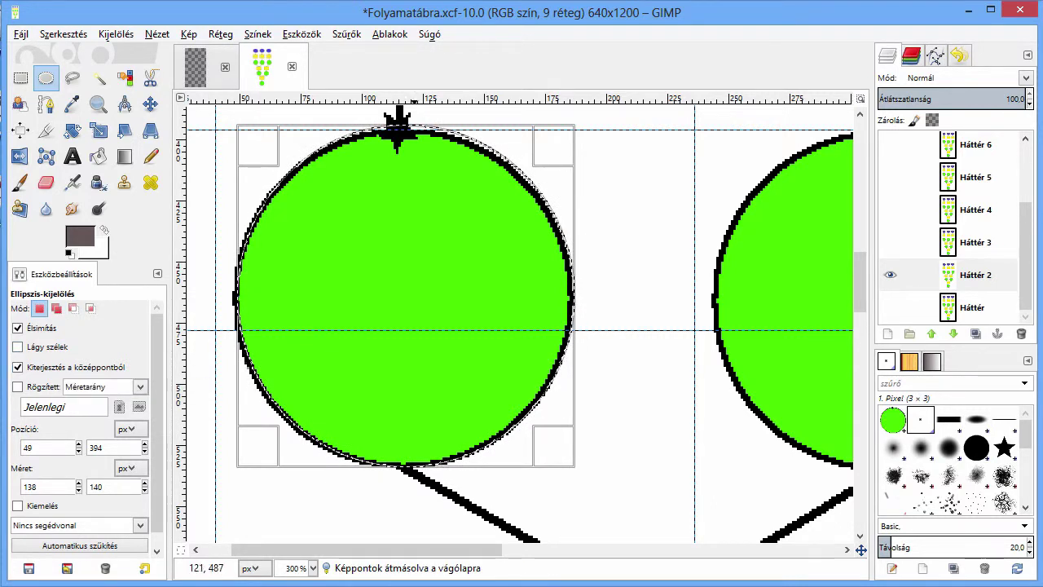
pyautogui.hotkey('ctrl', 'v')
pyautogui.rightClick(982, 146)
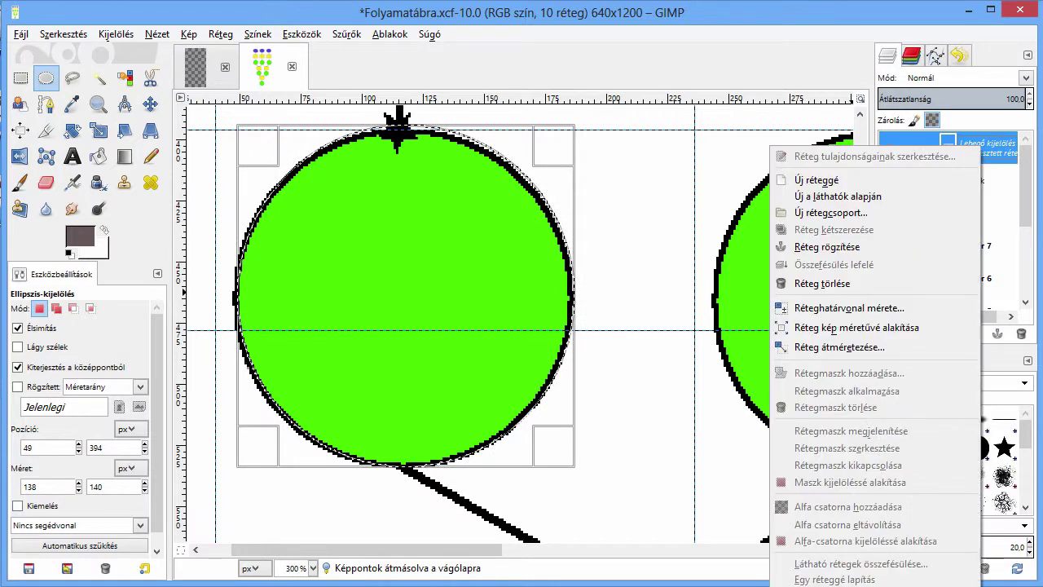
pyautogui.click(815, 179)
pyautogui.scroll(-3, 896, 244)
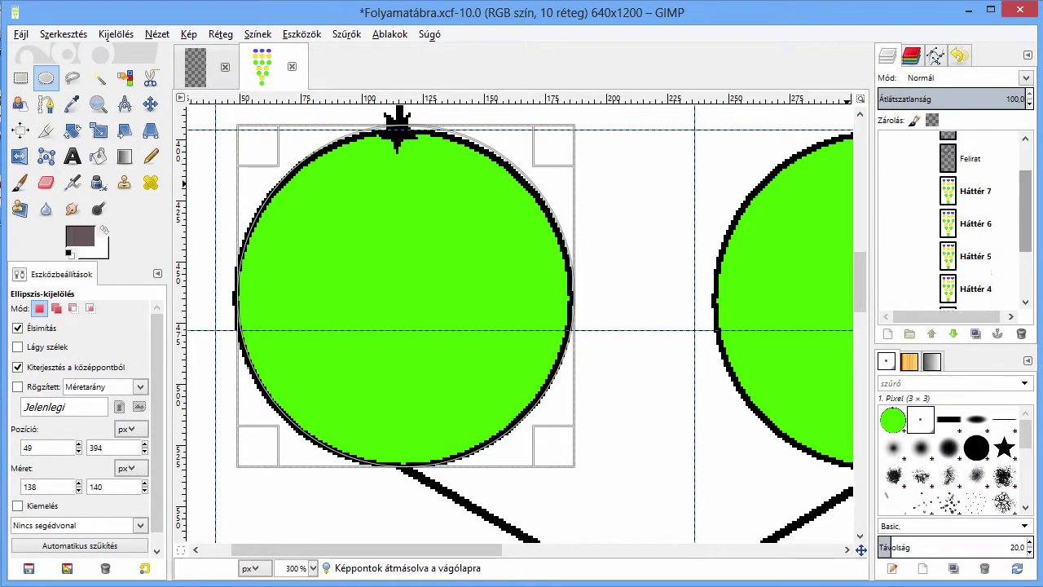
pyautogui.scroll(-2, 896, 293)
pyautogui.click(889, 259)
pyautogui.scroll(2, 896, 244)
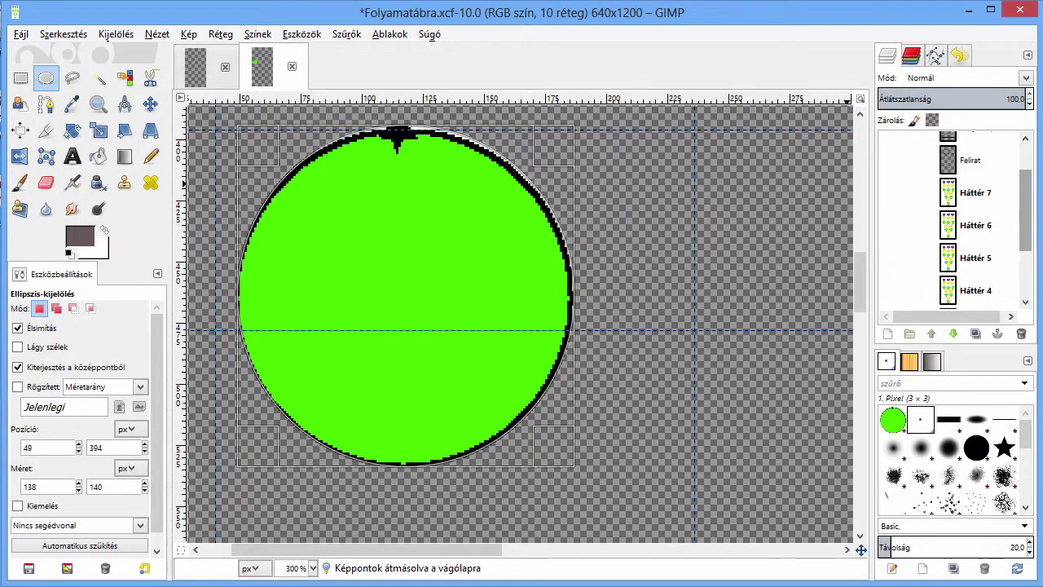
pyautogui.scroll(2, 896, 244)
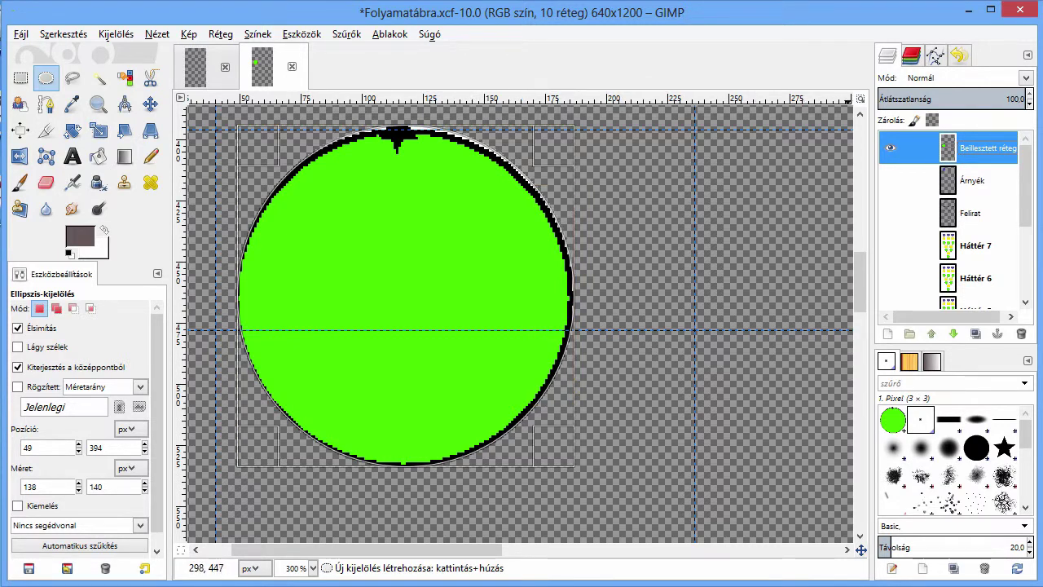
pyautogui.scroll(1, 521, 326)
pyautogui.scroll(2, 521, 326)
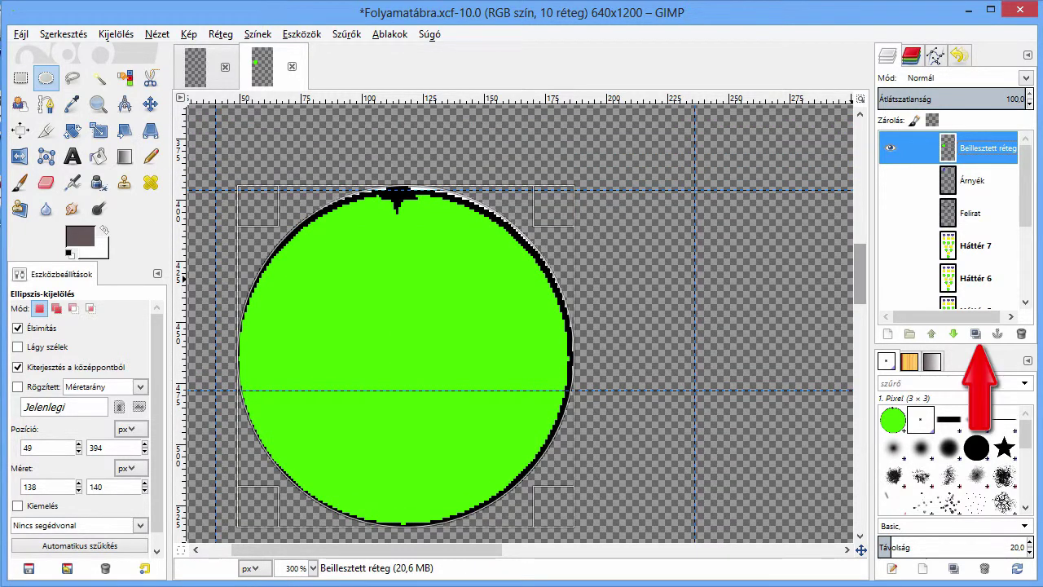
pyautogui.scroll(-5, 522, 326)
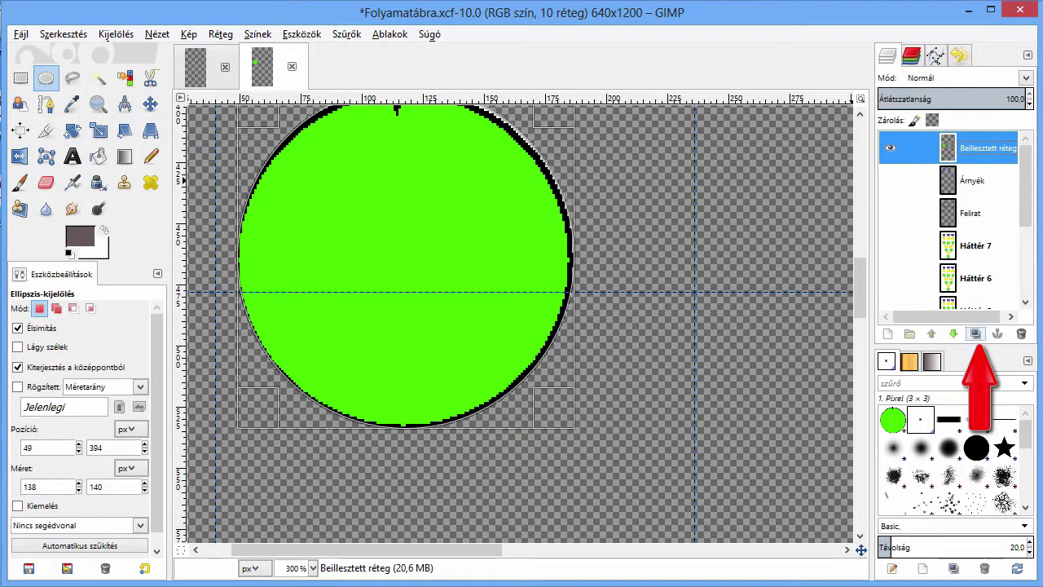
# Duplicate the circle layer, bucket-fill its circle dark grey, and select that circle by colour
pyautogui.click(976, 333)
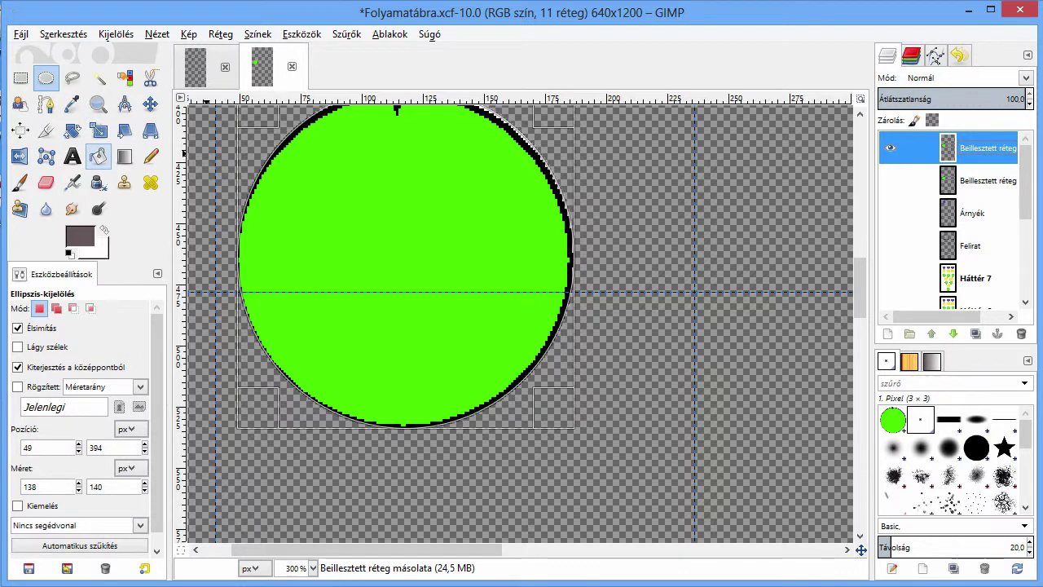
pyautogui.click(98, 155)
pyautogui.click(379, 229)
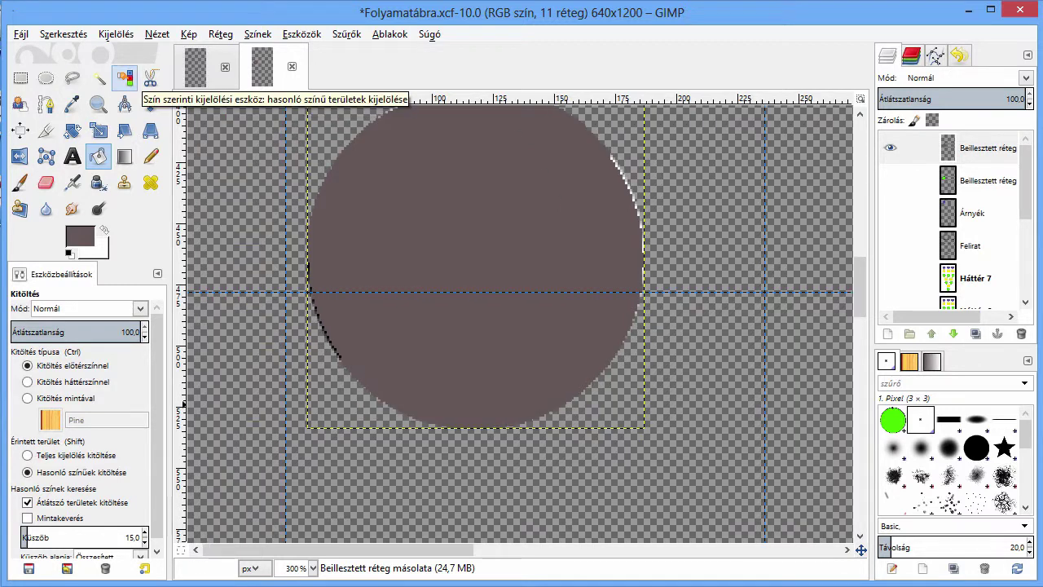
pyautogui.click(125, 77)
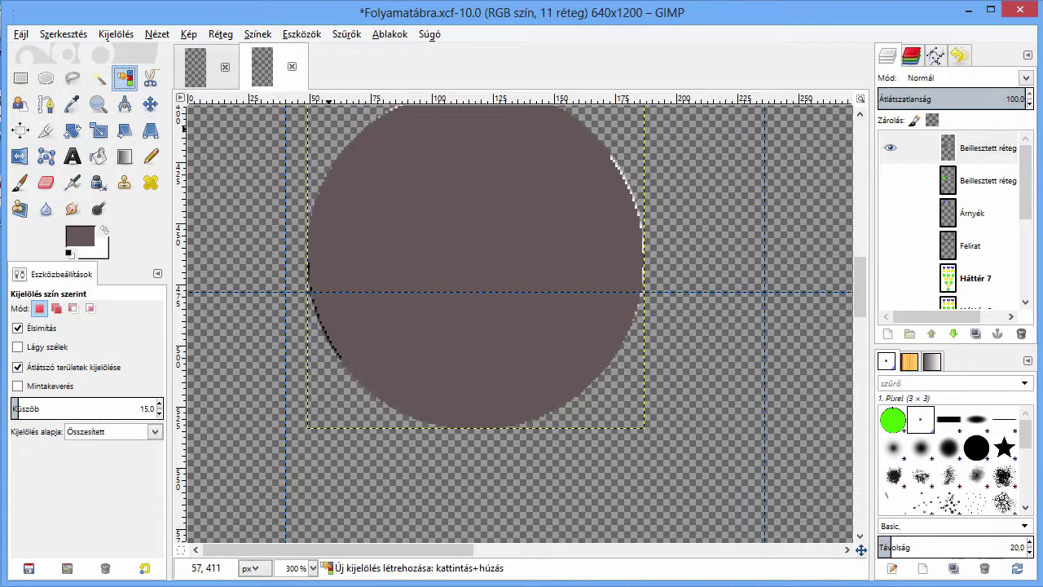
pyautogui.click(331, 255)
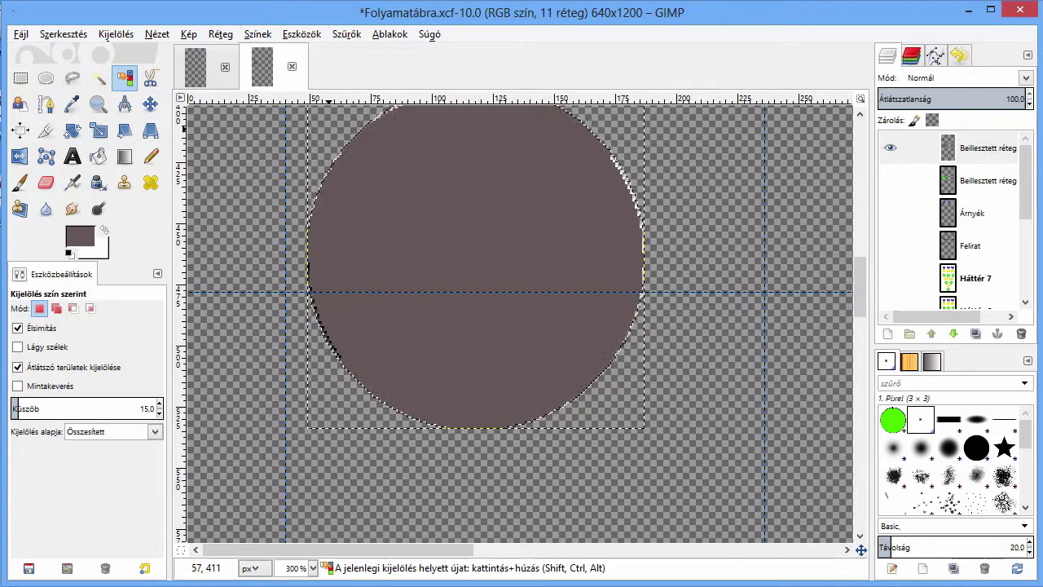
pyautogui.scroll(1, 766, 325)
pyautogui.scroll(3, 766, 326)
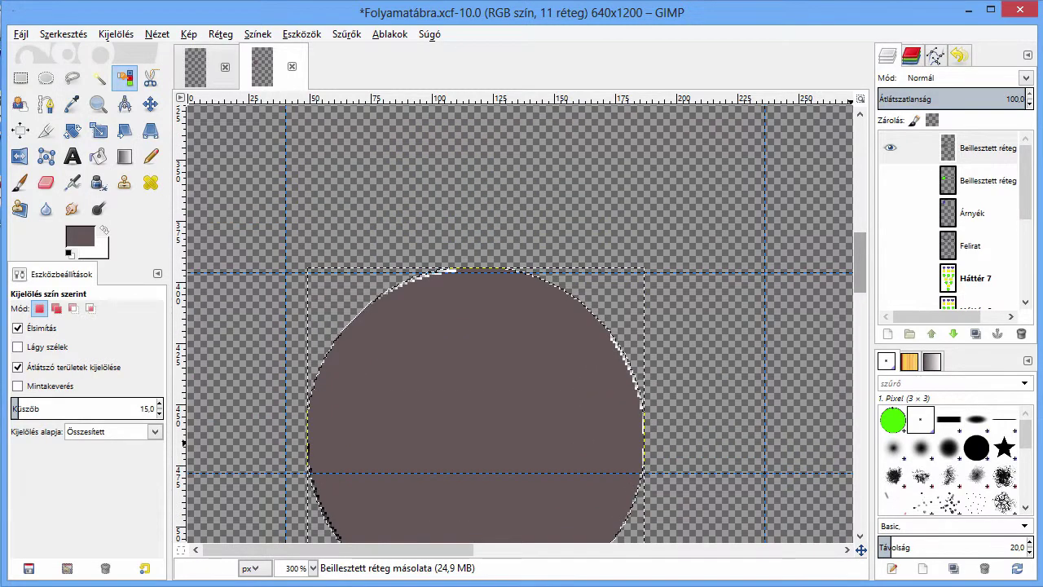
pyautogui.scroll(-2, 766, 326)
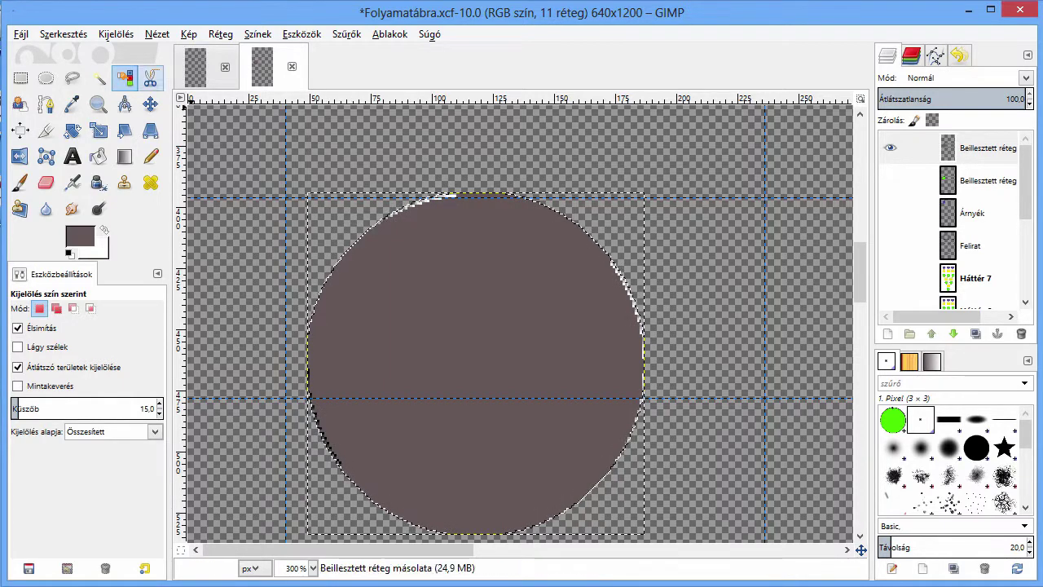
# Invert the selection and paint over the circle's ragged right edge with the Hardness 100 brush
pyautogui.click(115, 34)
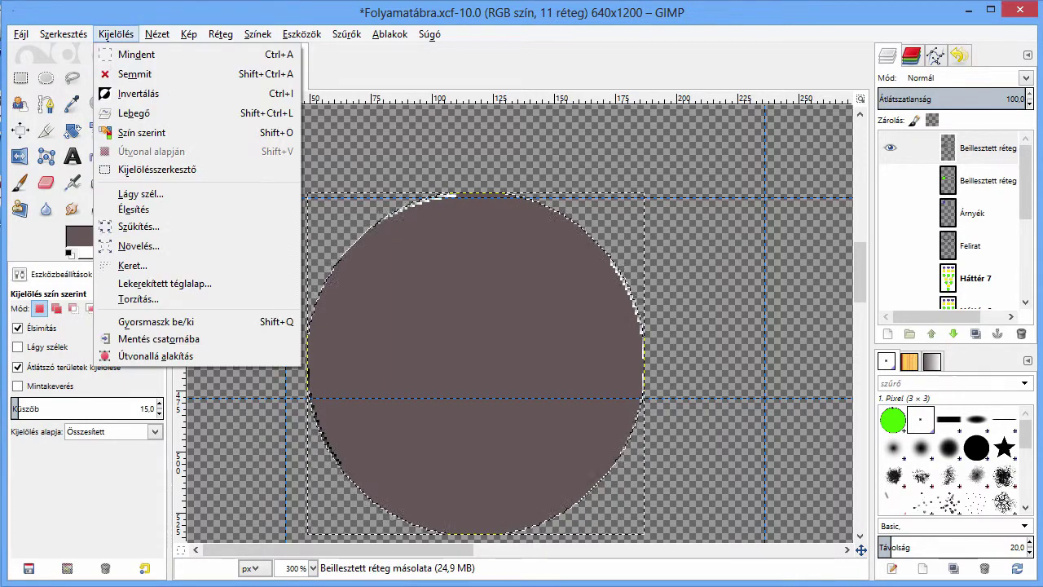
pyautogui.click(135, 93)
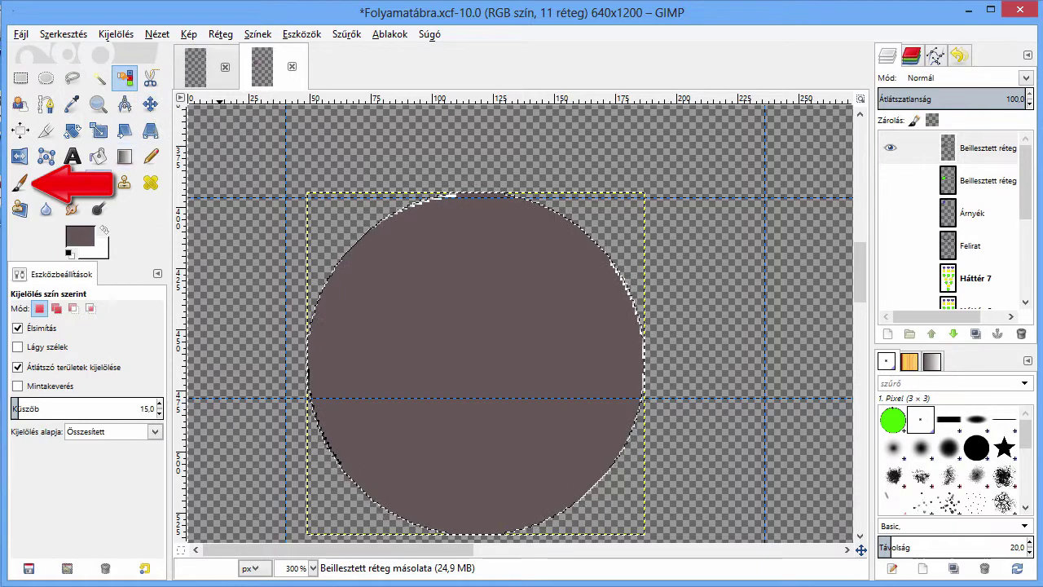
pyautogui.click(19, 183)
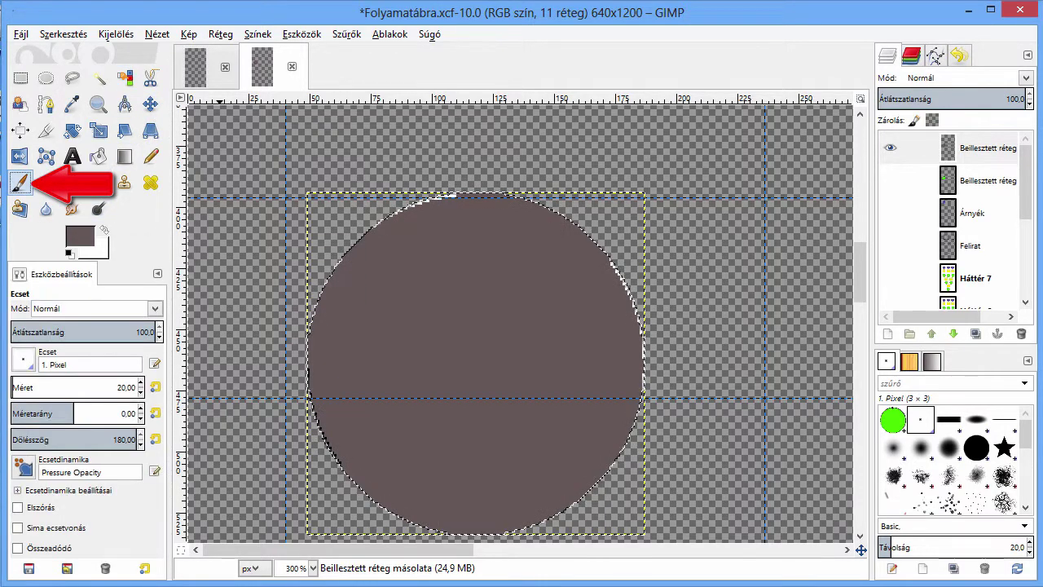
pyautogui.click(23, 359)
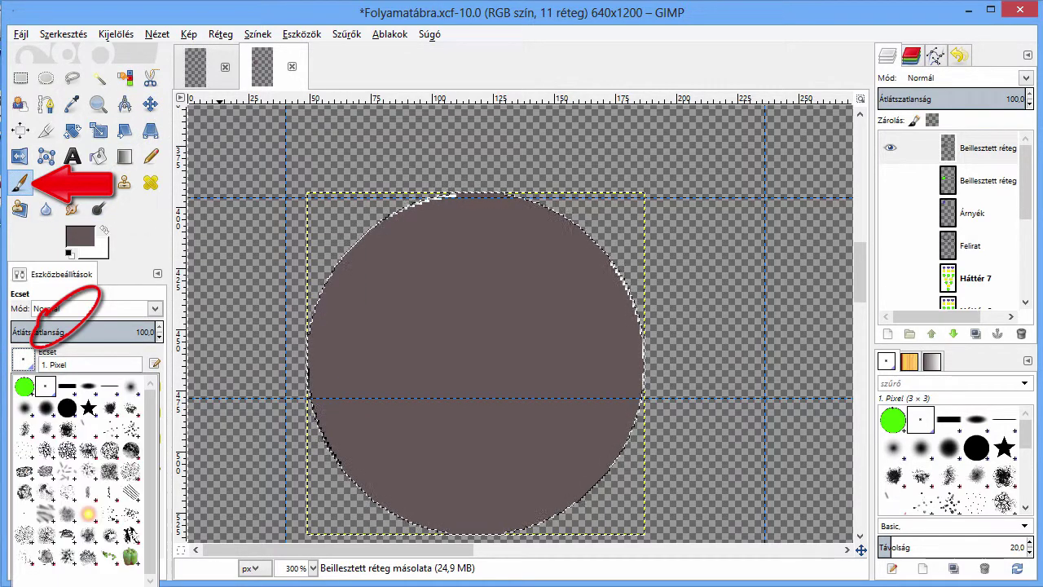
pyautogui.click(104, 417)
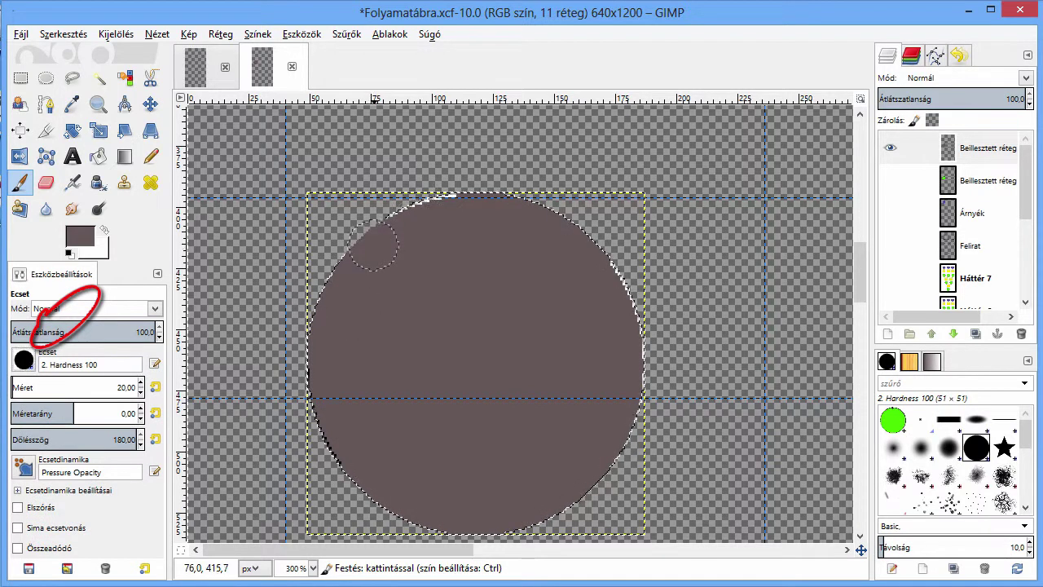
pyautogui.moveTo(466, 197)
pyautogui.mouseDown()
pyautogui.moveTo(556, 514)
pyautogui.moveTo(520, 214)
pyautogui.mouseUp()
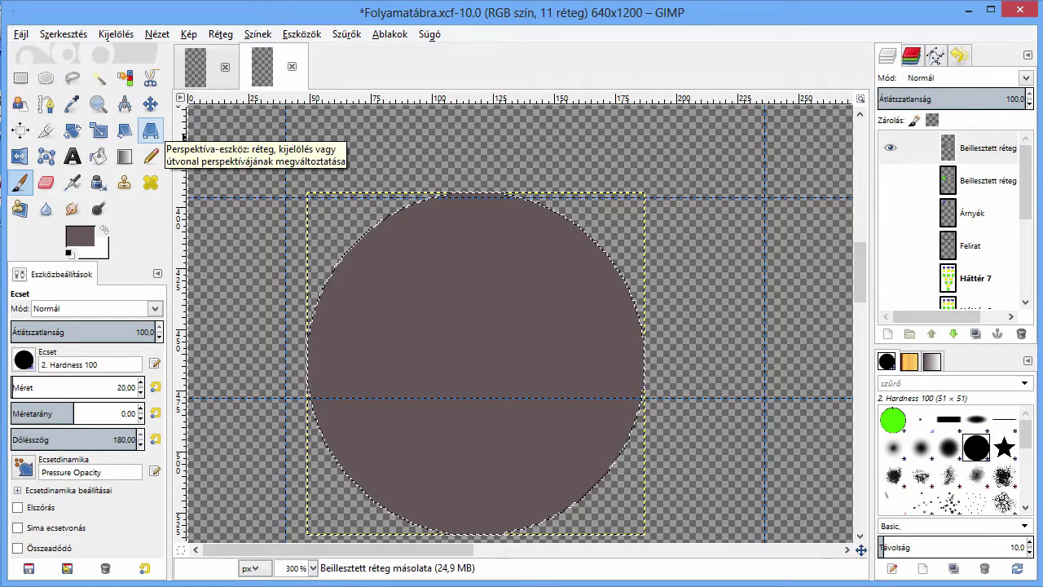
# Perspective-warp the grey circle's bottom corners into a tilted egg-shaped ellipse and apply it
pyautogui.click(150, 130)
pyautogui.click(433, 392)
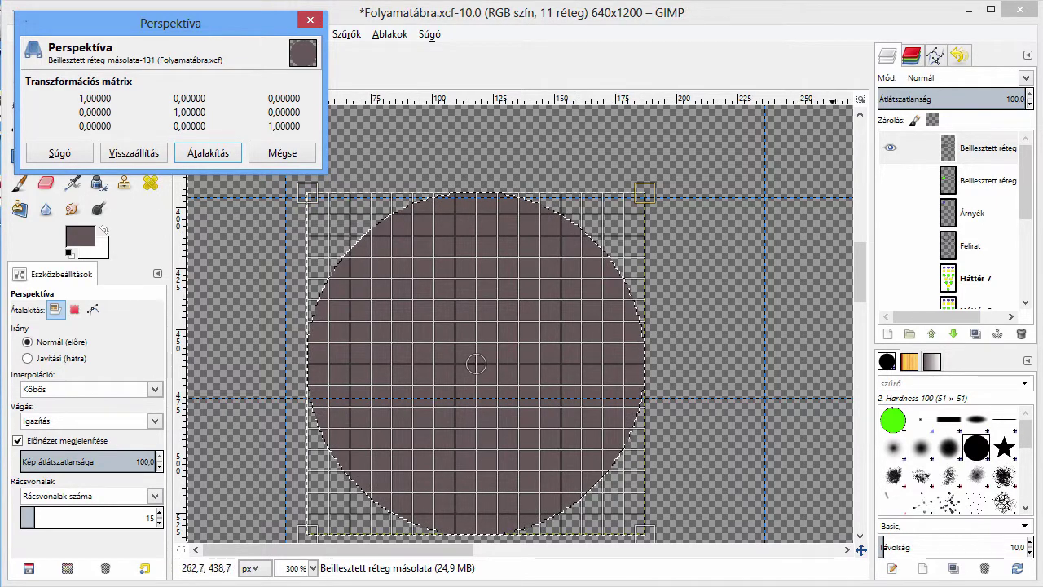
pyautogui.scroll(-3, 838, 302)
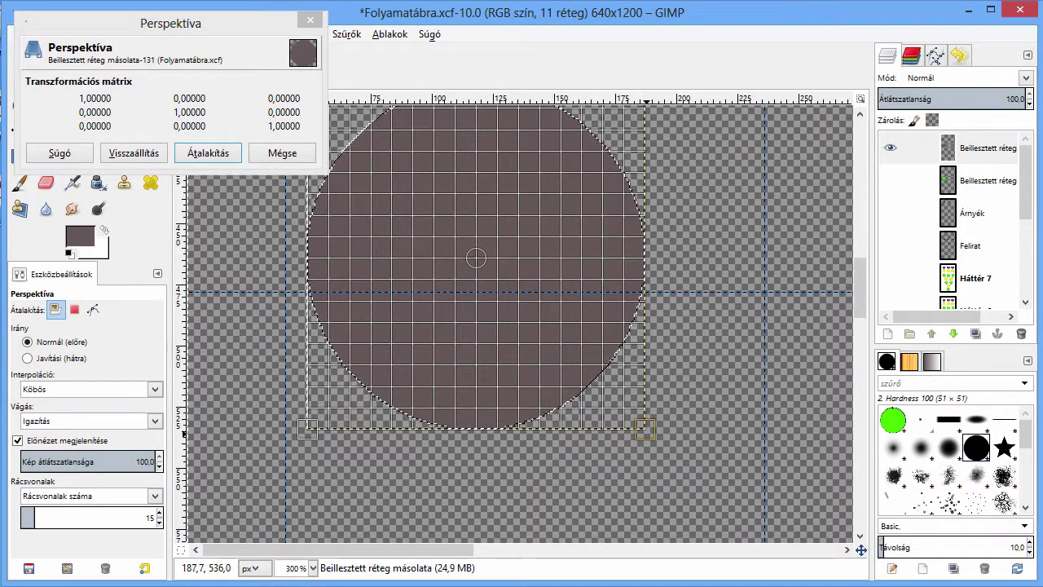
pyautogui.moveTo(643, 427); pyautogui.dragTo(674, 470)
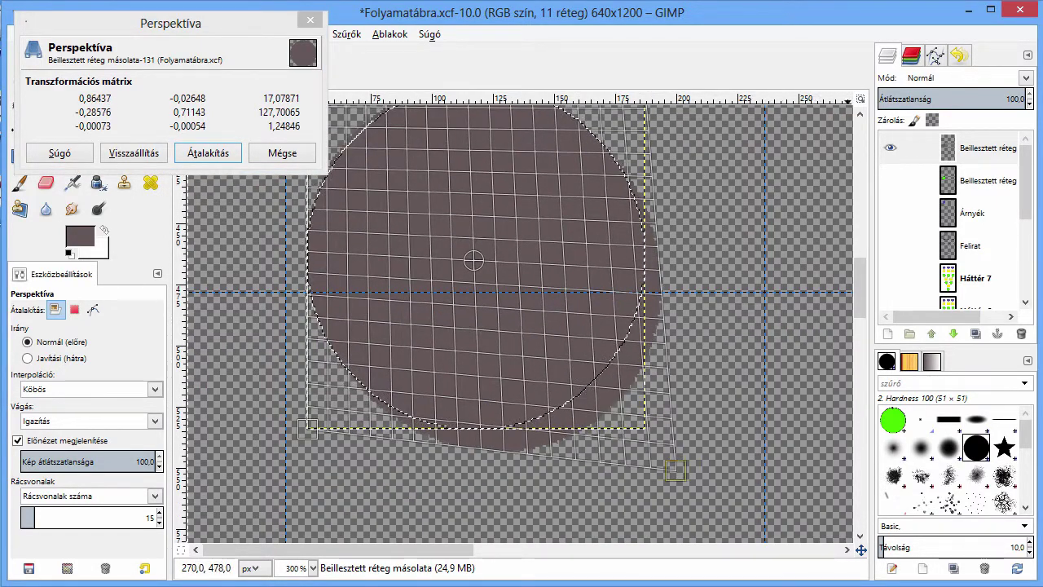
pyautogui.scroll(3, 847, 292)
pyautogui.moveTo(638, 213)
pyautogui.mouseDown()
pyautogui.moveTo(650, 213)
pyautogui.moveTo(641, 247)
pyautogui.mouseUp()
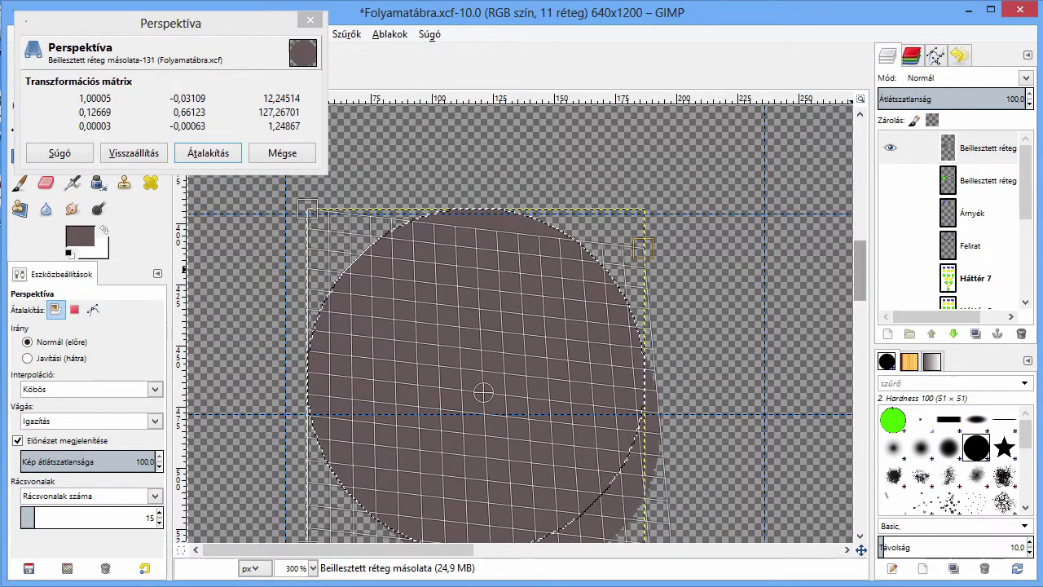
pyautogui.scroll(-2, 642, 247)
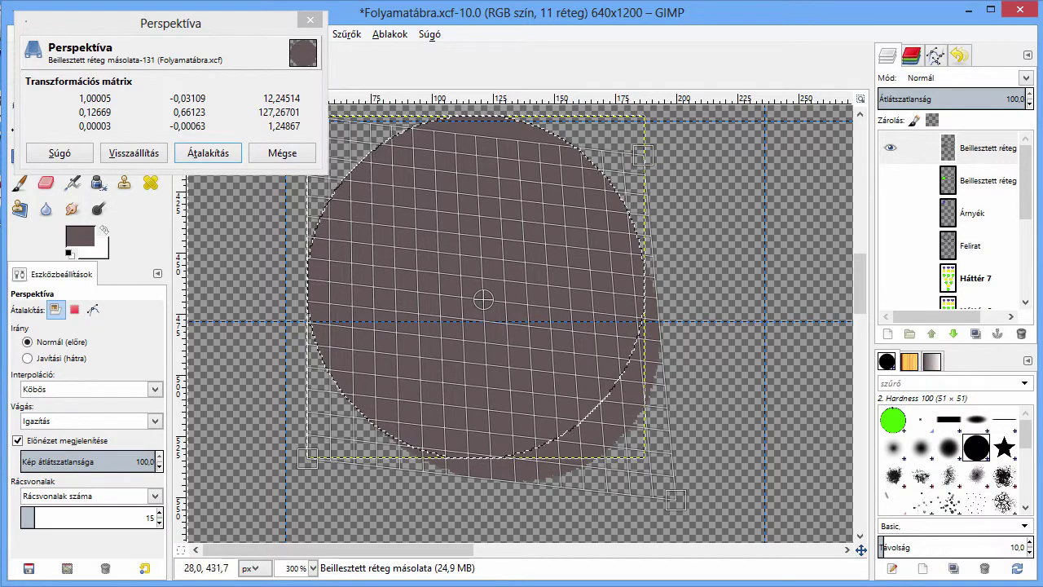
pyautogui.moveTo(301, 458); pyautogui.dragTo(338, 442)
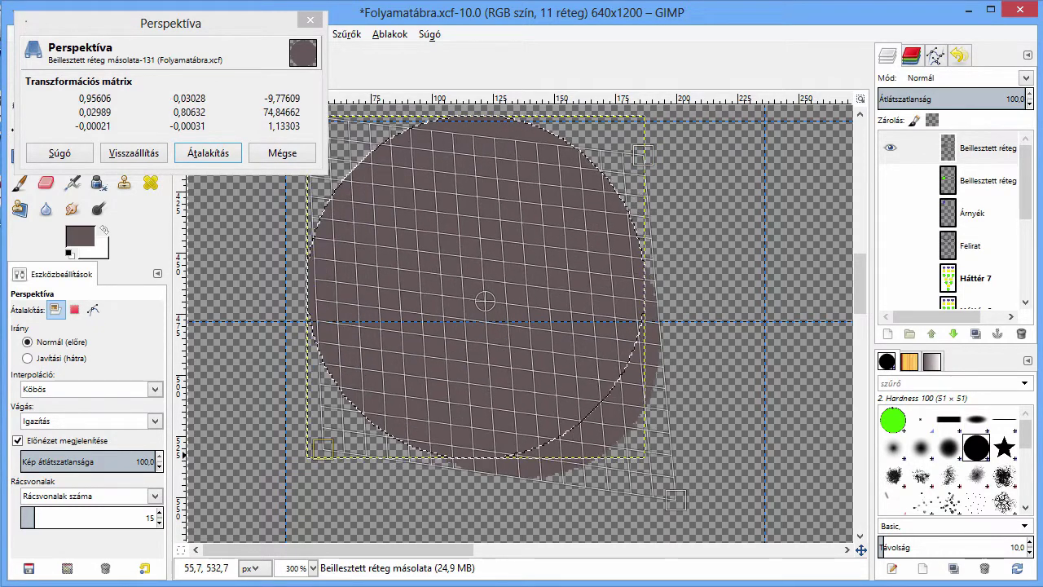
pyautogui.click(216, 152)
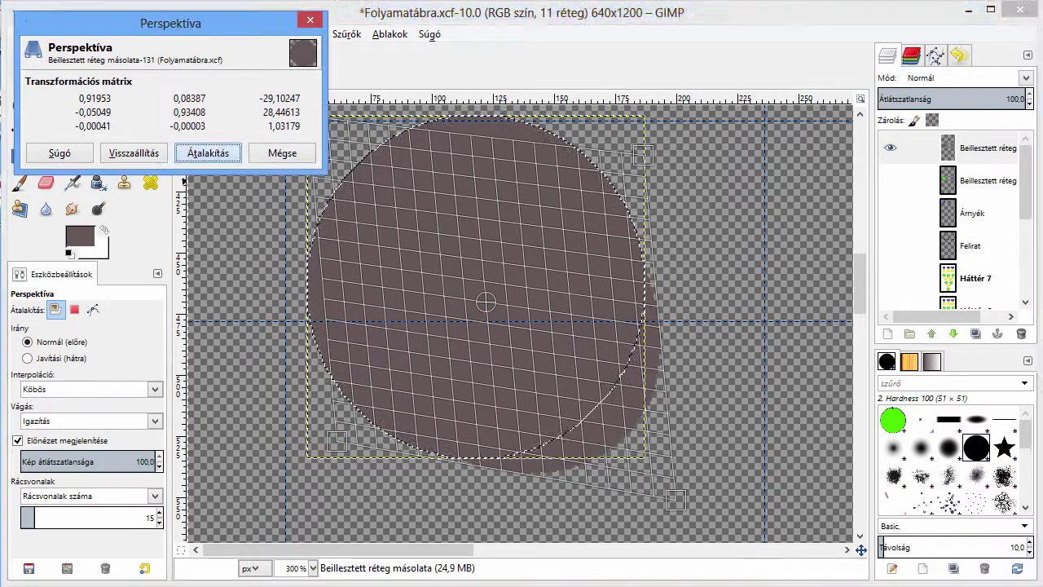
# Turn the floating selection into a new layer, raise it, and delete the leftover copy
pyautogui.rightClick(970, 149)
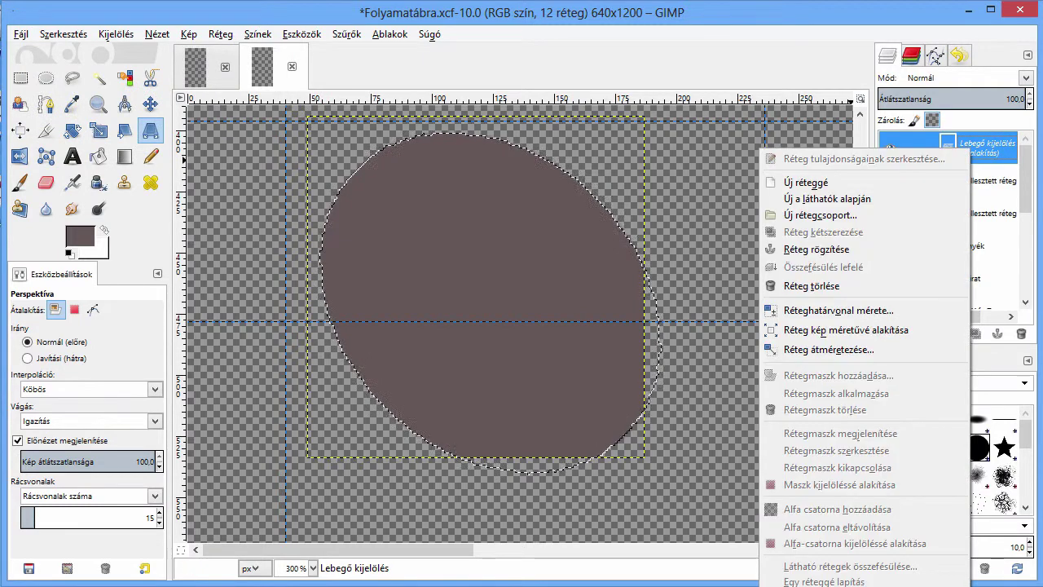
pyautogui.click(806, 182)
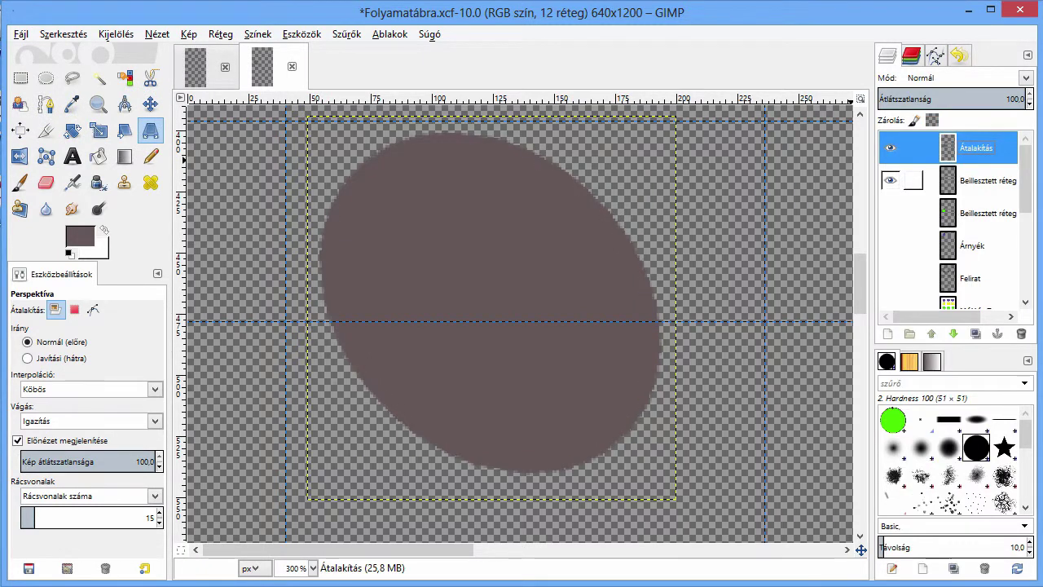
pyautogui.click(986, 180)
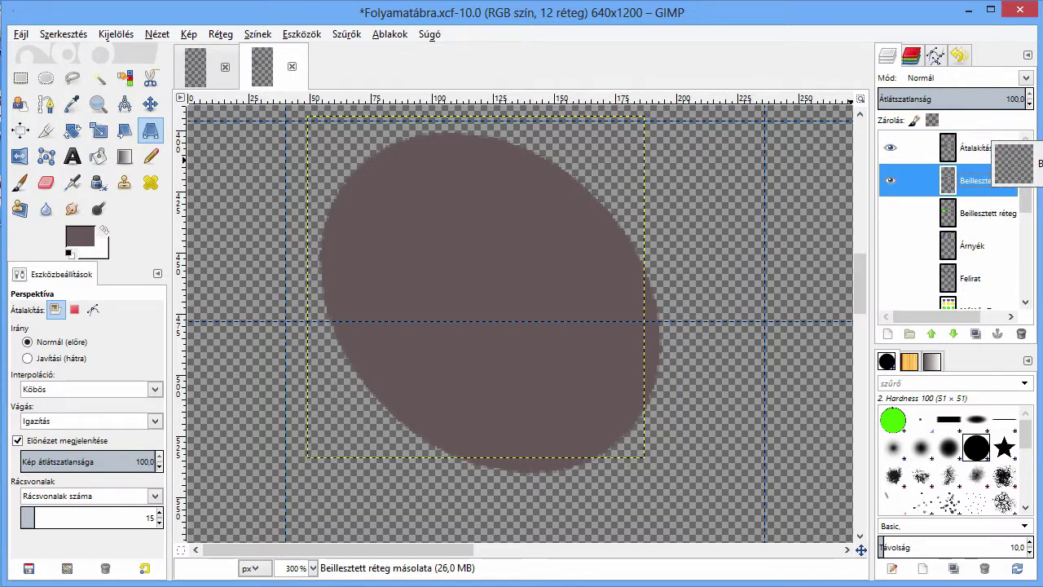
pyautogui.click(931, 334)
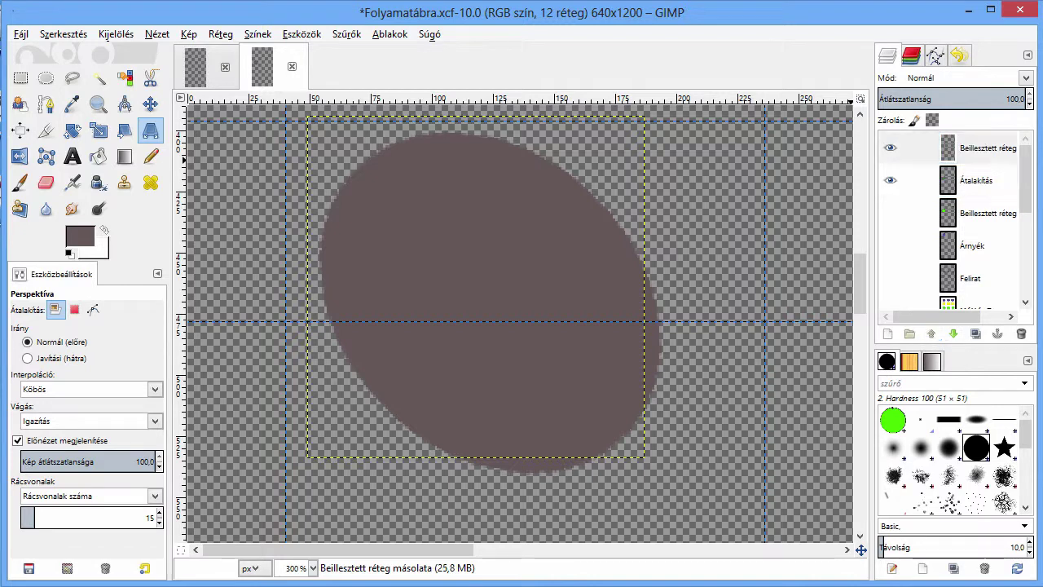
pyautogui.rightClick(982, 147)
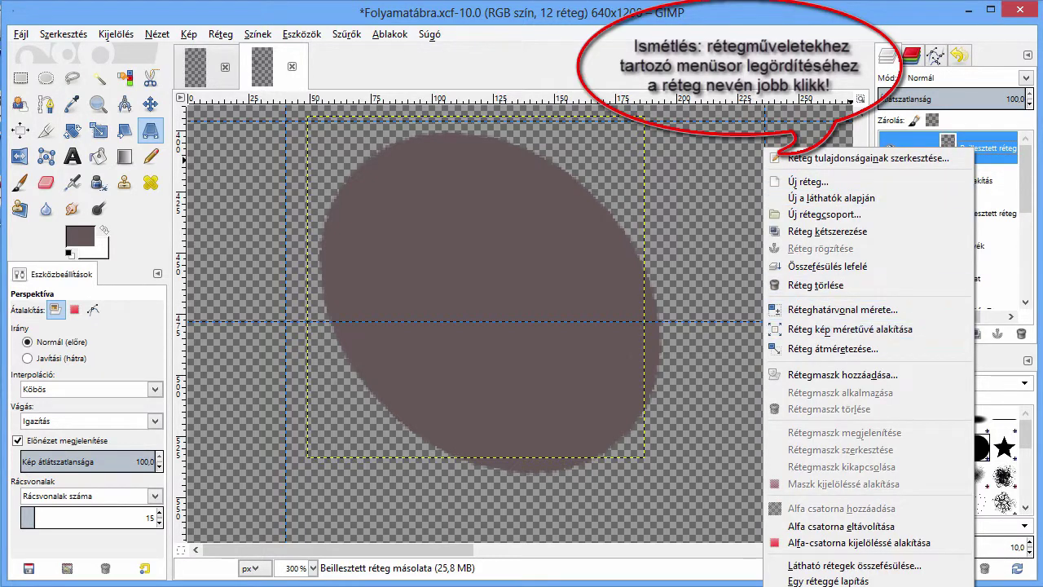
pyautogui.click(814, 284)
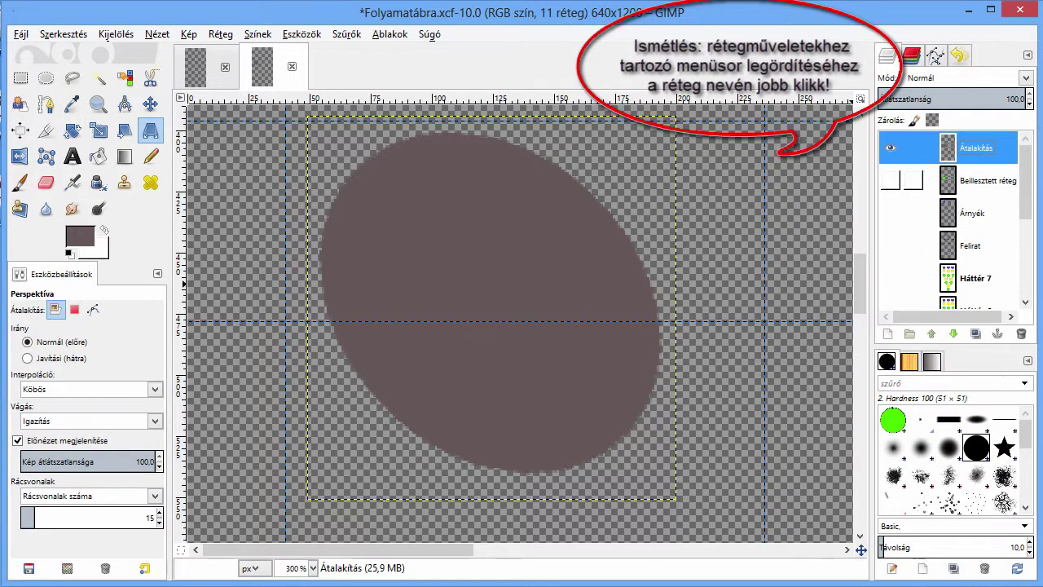
# Show the green circle layer, merge it down onto the shadow, and rename it Árnyék #1
pyautogui.click(890, 180)
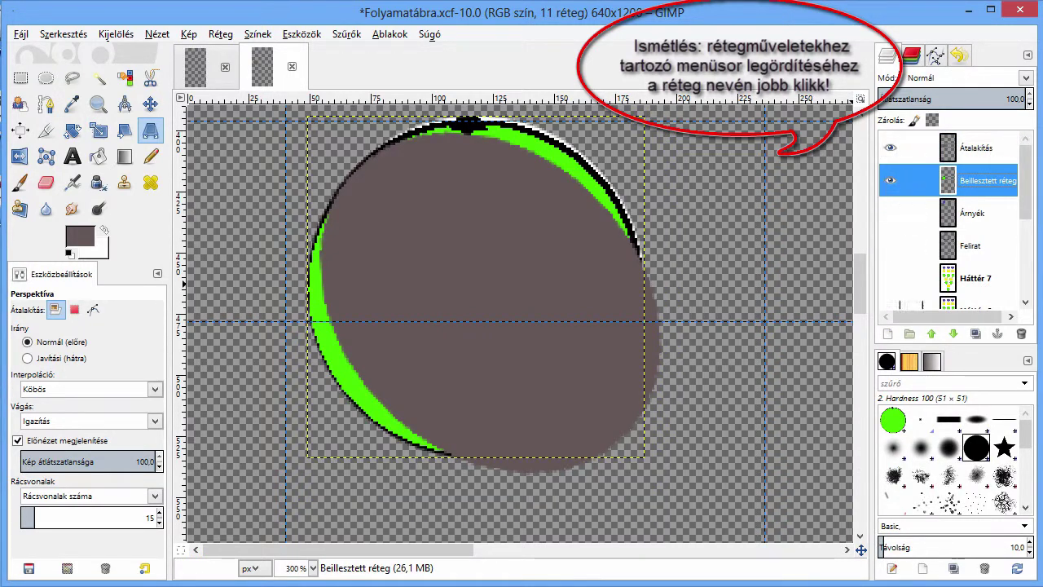
pyautogui.click(932, 334)
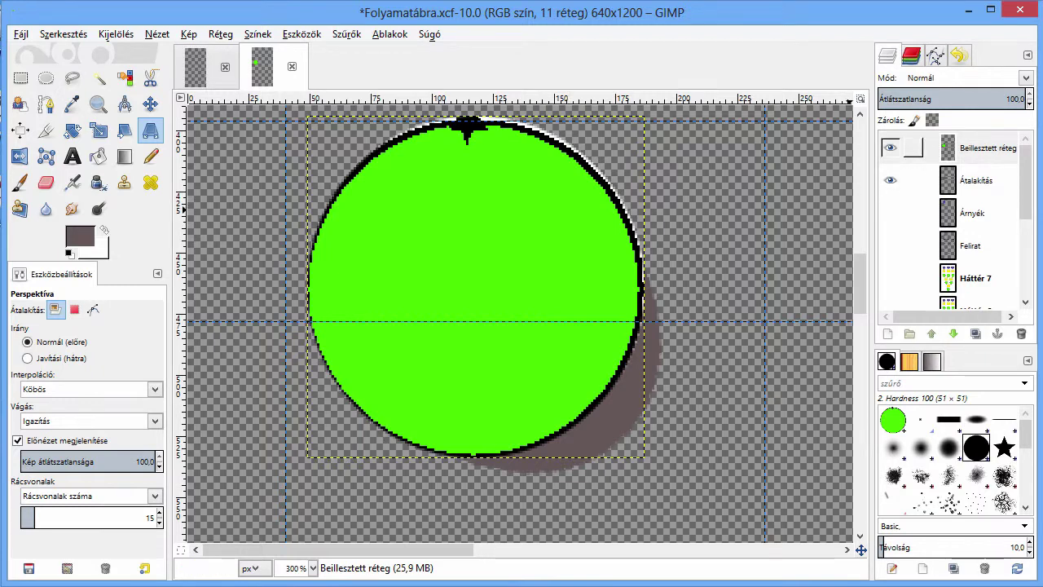
pyautogui.rightClick(974, 149)
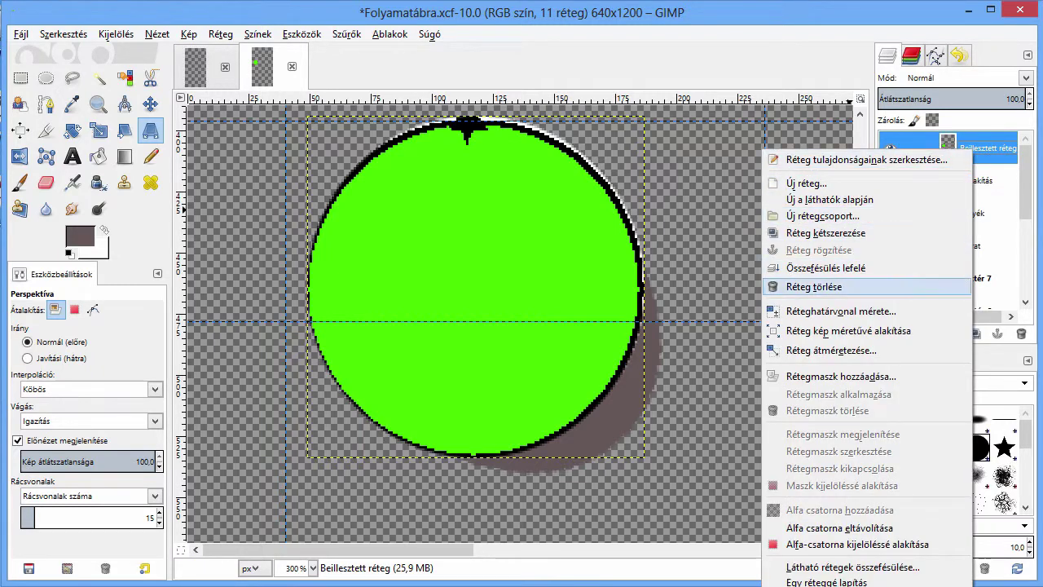
pyautogui.click(826, 268)
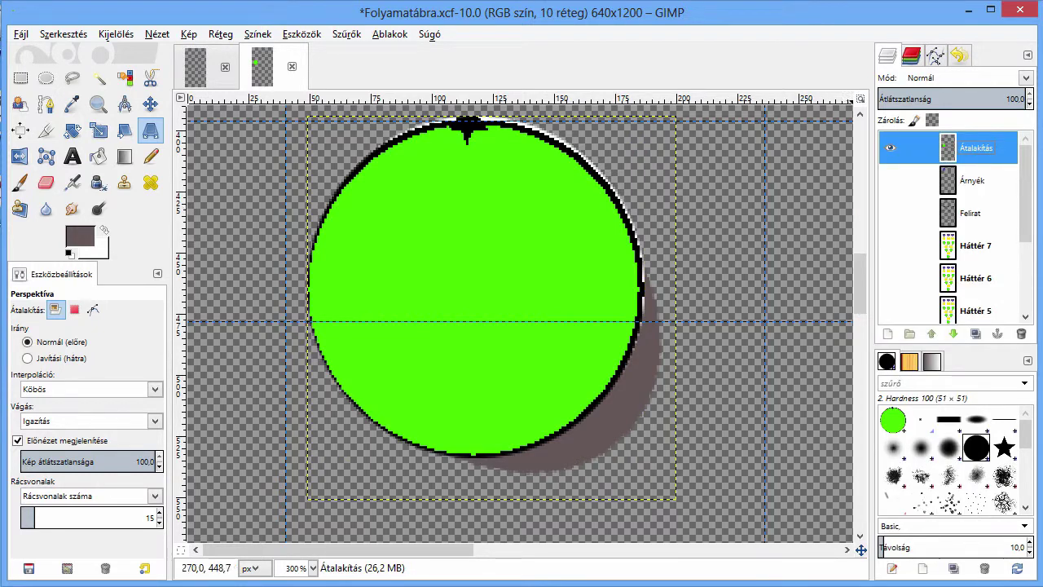
pyautogui.doubleClick(975, 148)
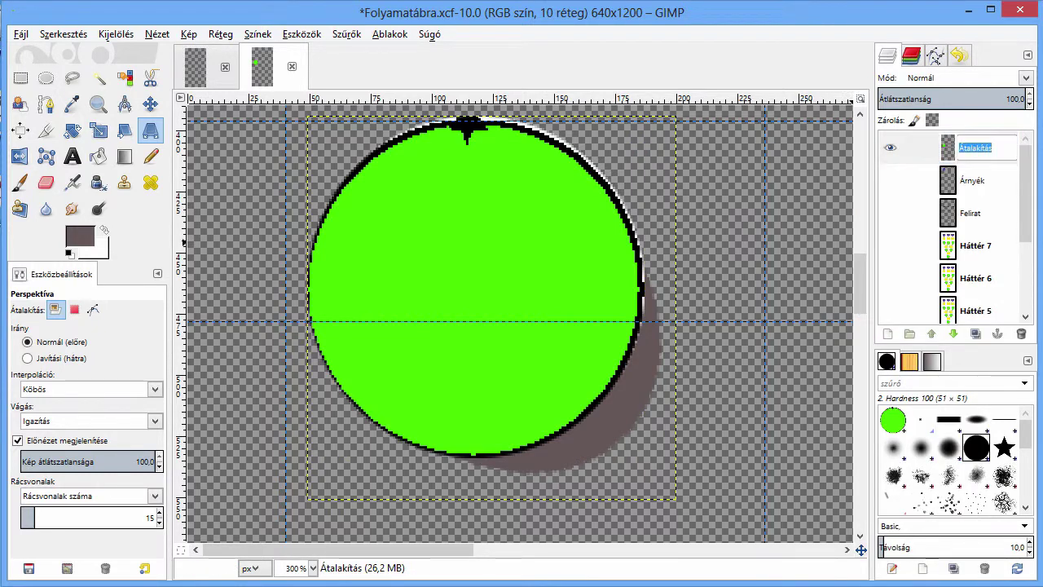
pyautogui.write('Árnyék')
pyautogui.press('Return')
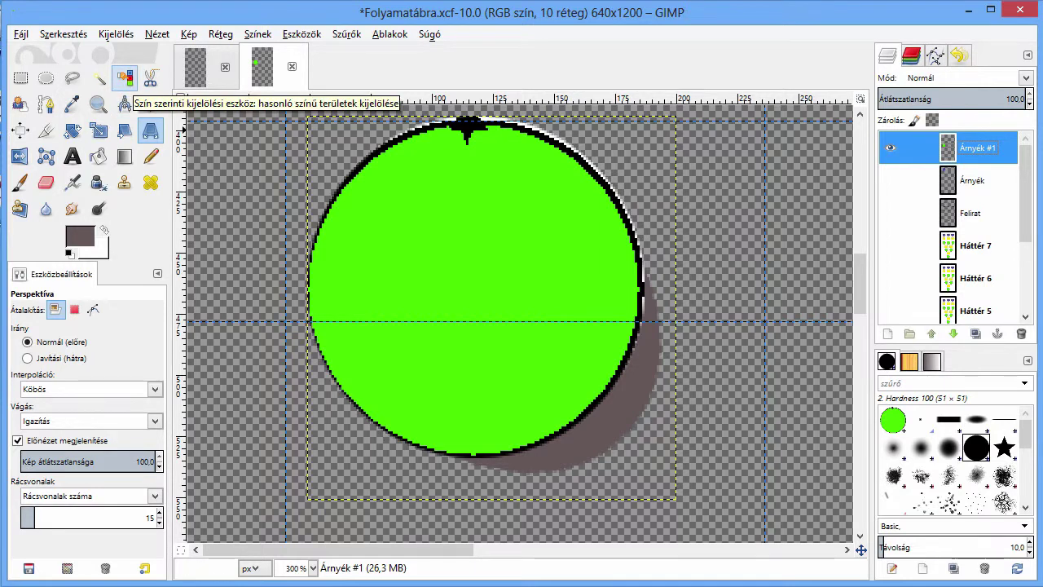
# Select the circle and its shadow by inverting a colour selection of the transparent area, then copy it
pyautogui.click(125, 78)
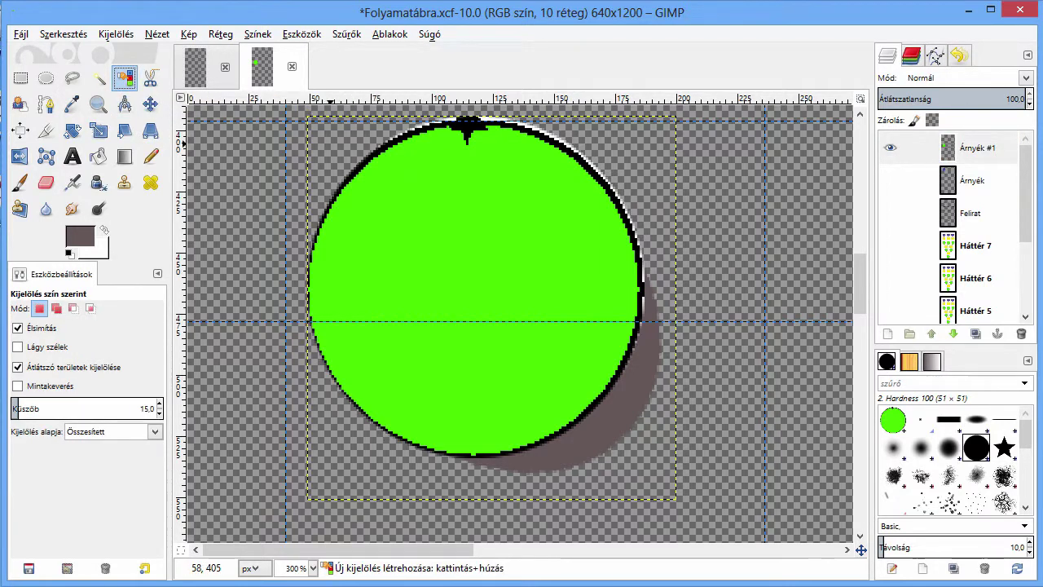
pyautogui.click(331, 151)
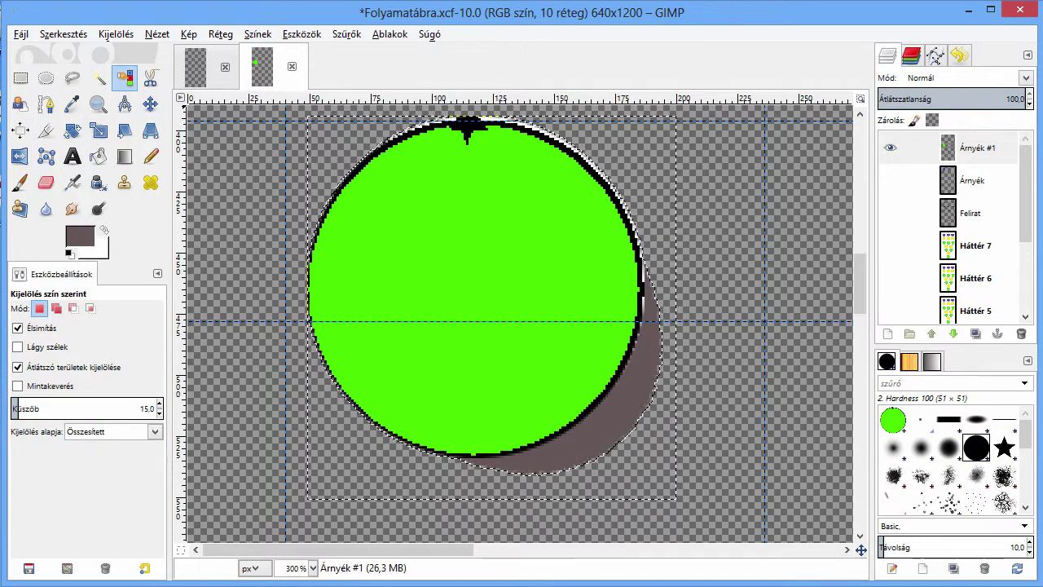
pyautogui.click(64, 33)
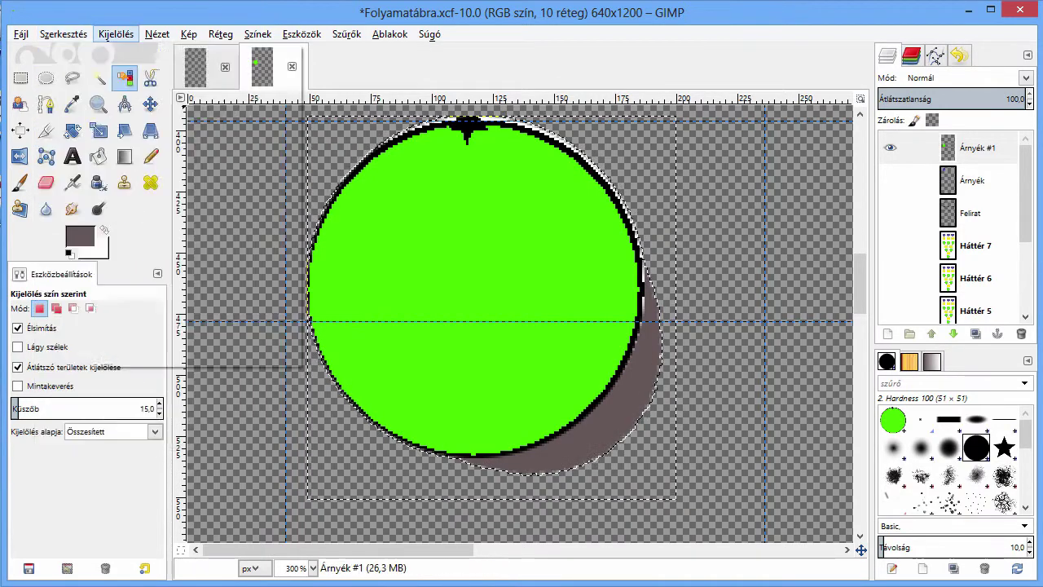
pyautogui.click(122, 95)
pyautogui.press('ctrl')
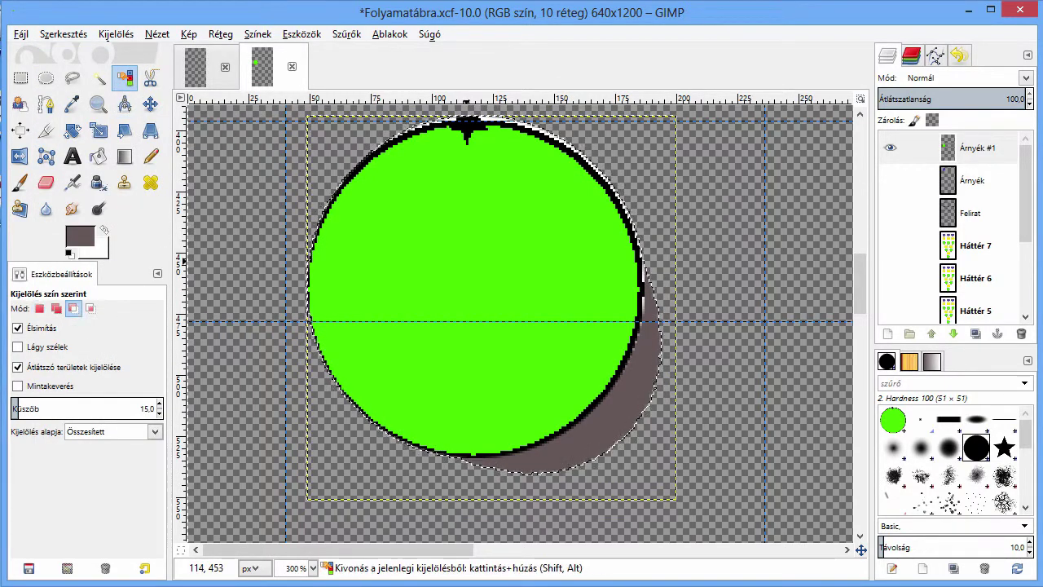
pyautogui.hotkey('ctrl', 'c')
# Paste the copied circle onto the now-visible Háttér 2 layer and anchor it
pyautogui.scroll(-3, 949, 228)
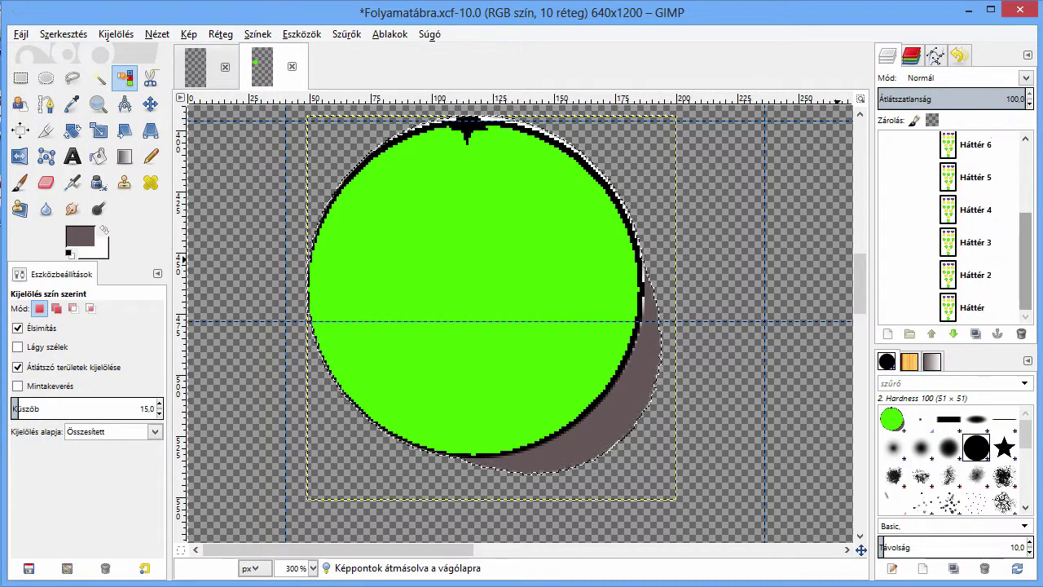
pyautogui.click(975, 275)
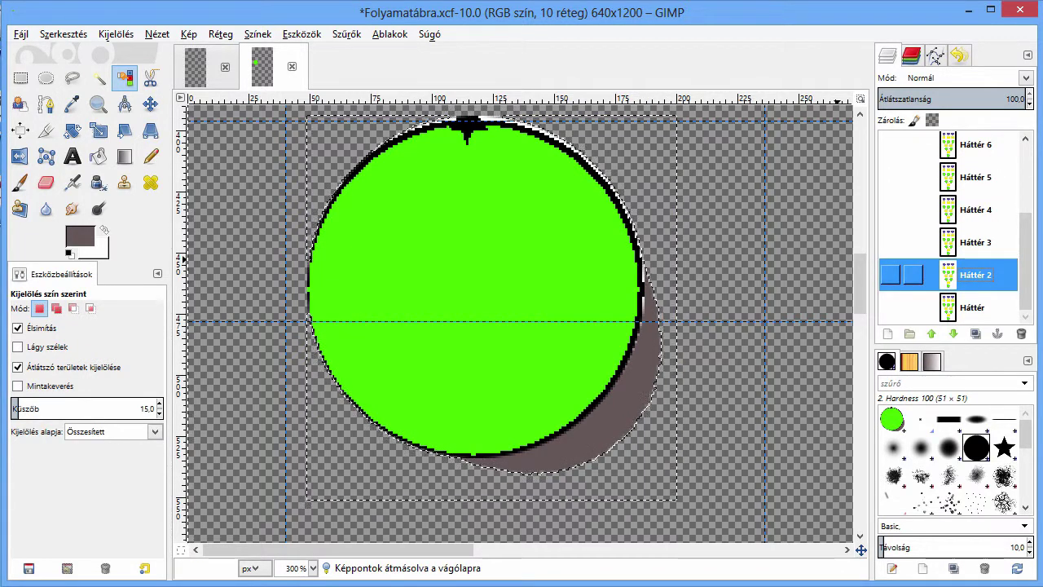
pyautogui.click(889, 275)
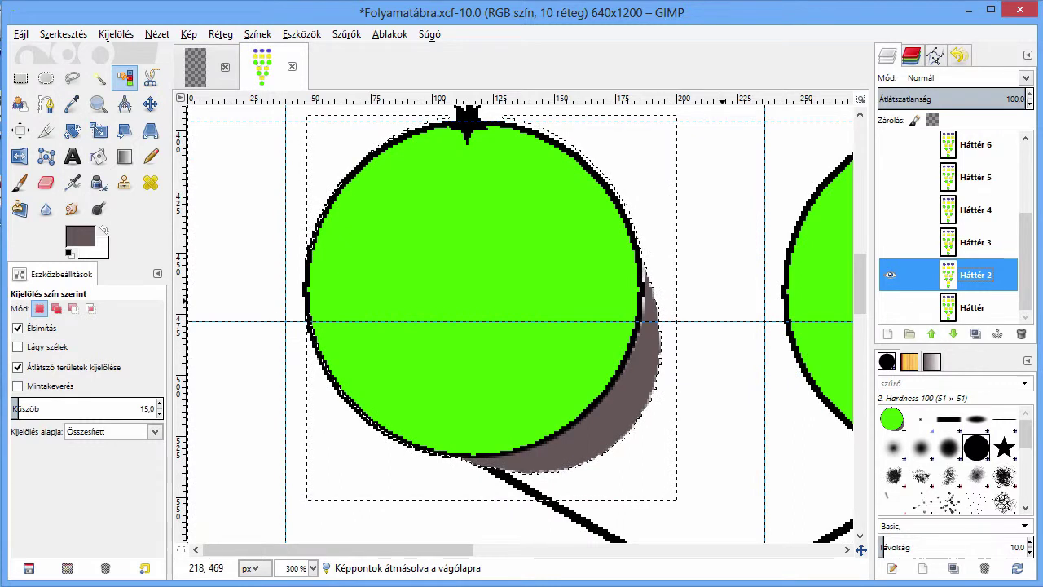
pyautogui.hotkey('ctrl', 'v')
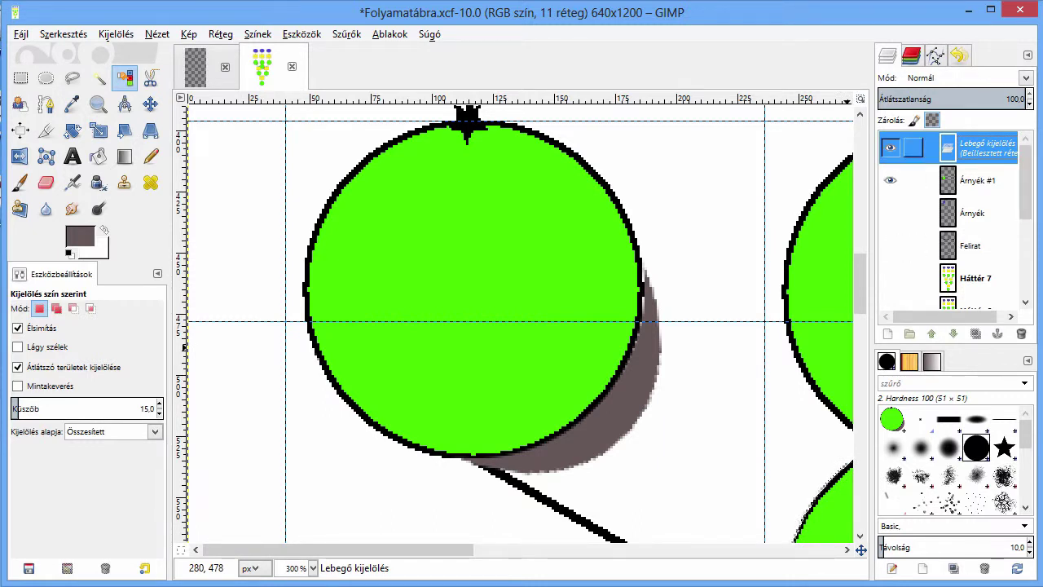
pyautogui.rightClick(977, 155)
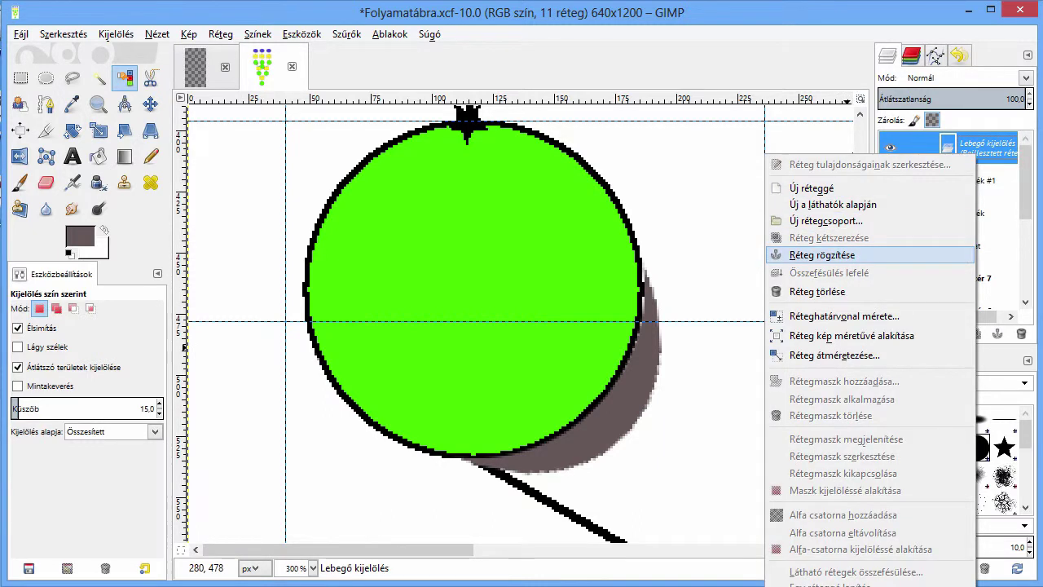
pyautogui.click(823, 255)
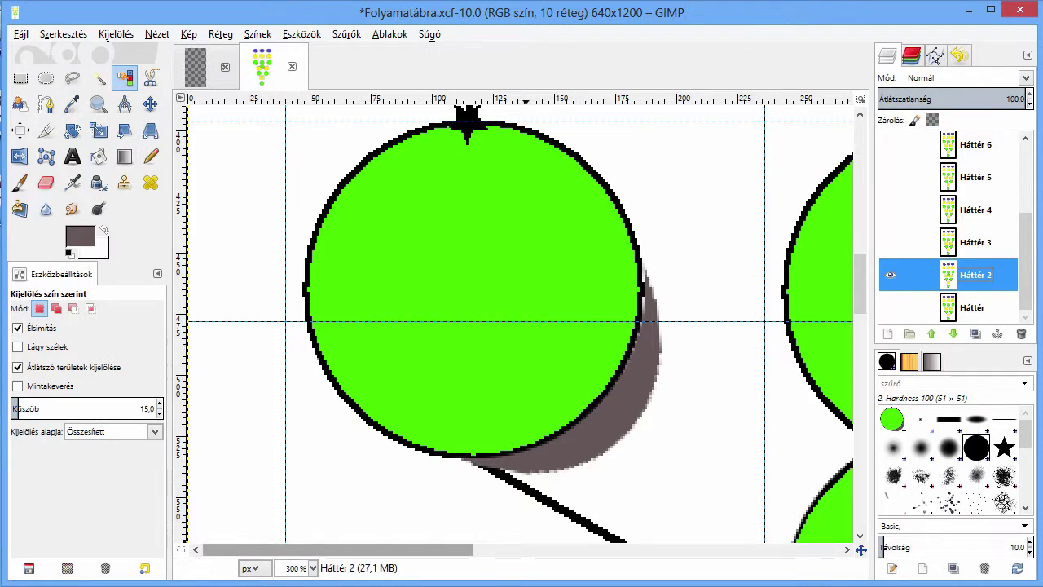
# Undo the centre paste and hide the shadow layer under the left green circle
pyautogui.scroll(-2, 521, 325)
pyautogui.scroll(-3, 522, 325)
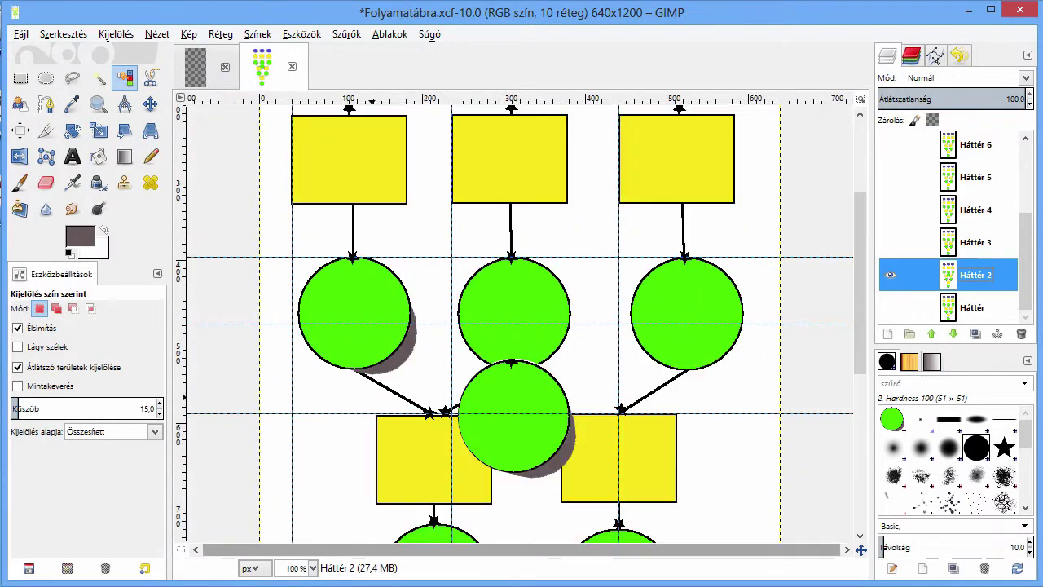
pyautogui.scroll(-1, 521, 326)
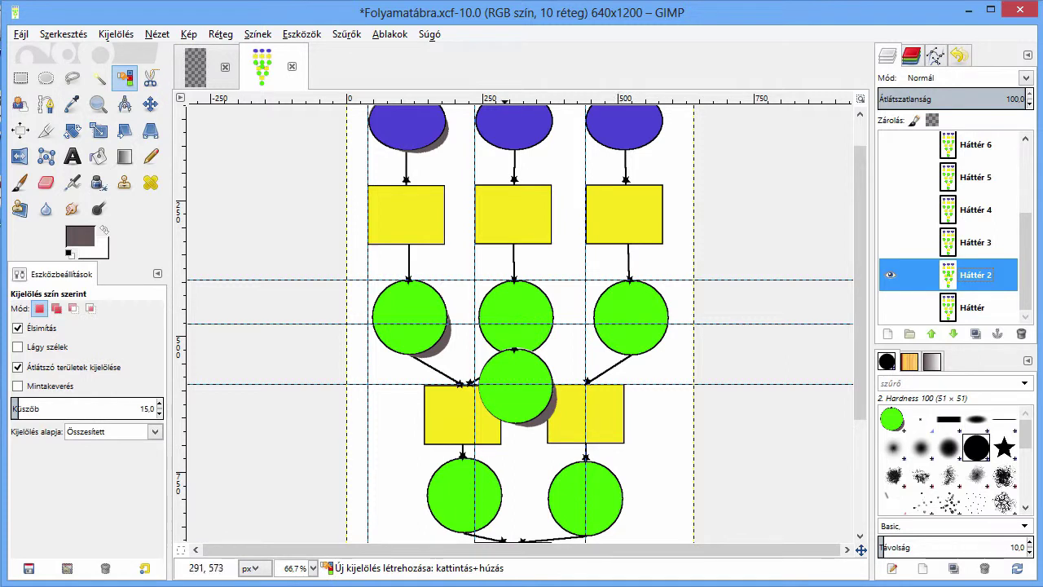
pyautogui.hotkey('ctrl', 'z')
pyautogui.hotkey('ctrl', 'z')
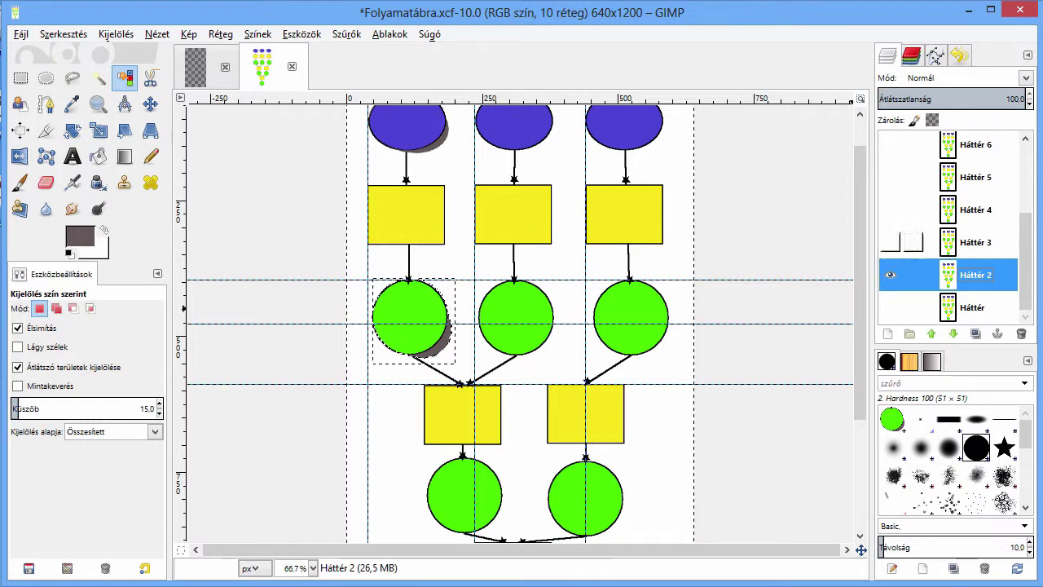
pyautogui.scroll(3, 890, 242)
pyautogui.click(891, 147)
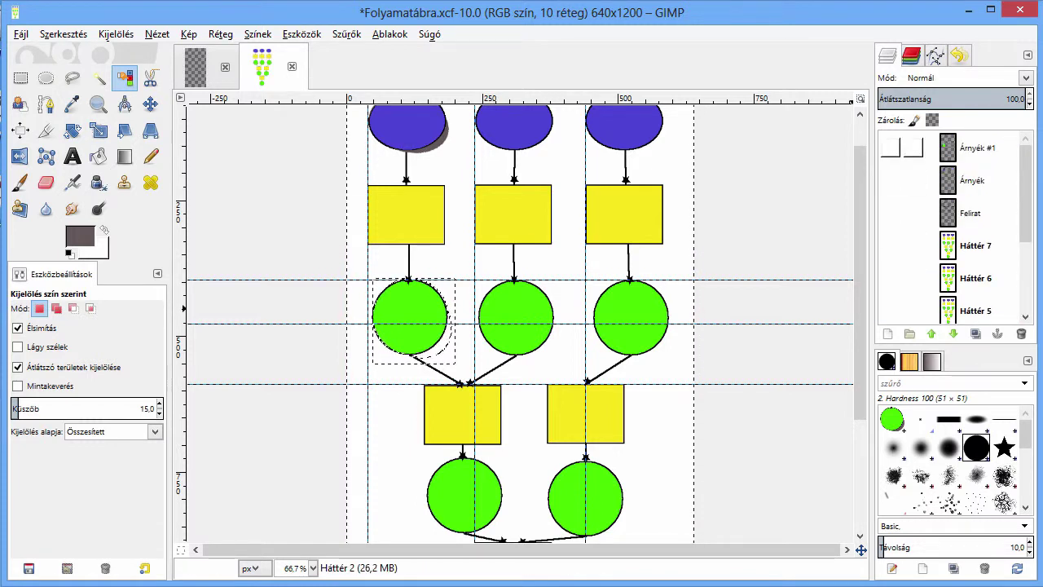
# Paste a shadowed green circle copy and drag it onto the left circle's spot
pyautogui.hotkey('ctrl', 'v')
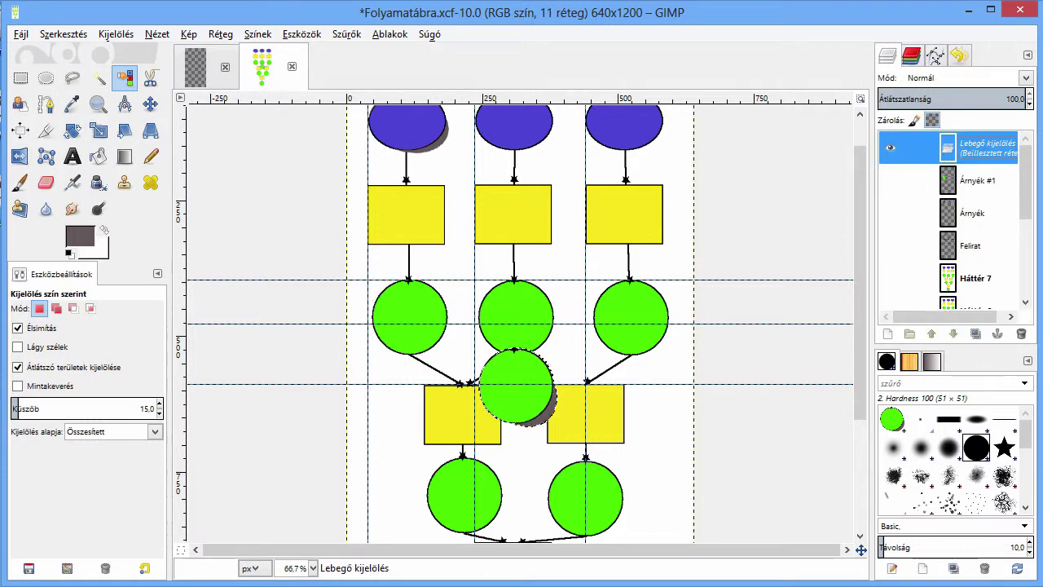
pyautogui.press('m')
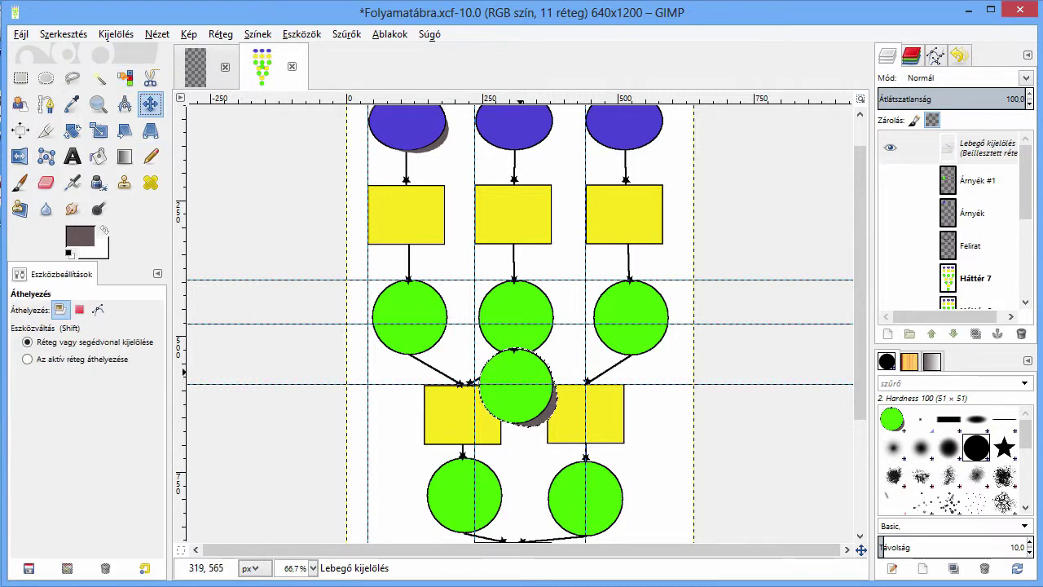
pyautogui.moveTo(520, 390); pyautogui.dragTo(417, 323)
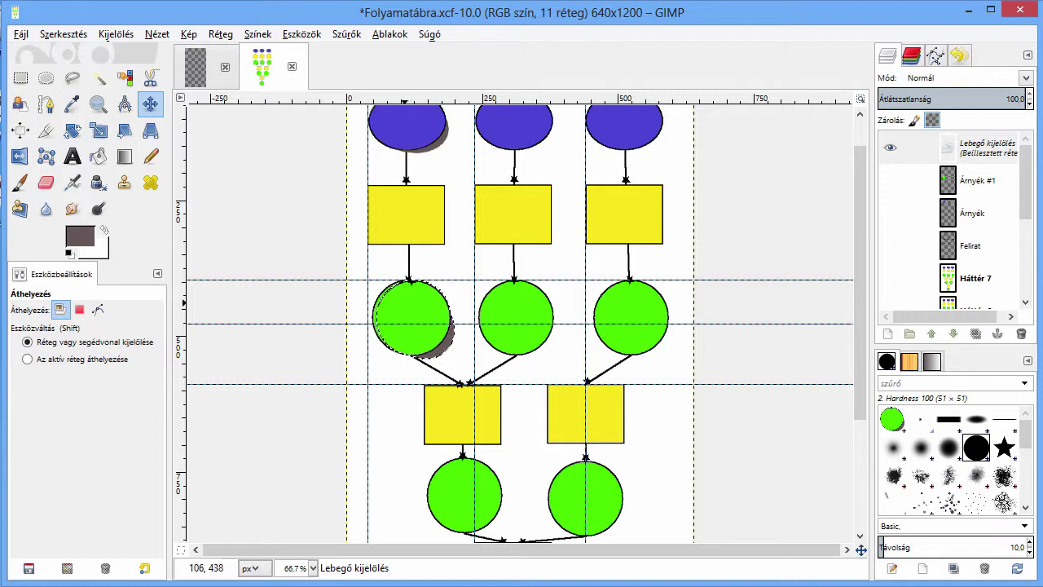
pyautogui.click(157, 34)
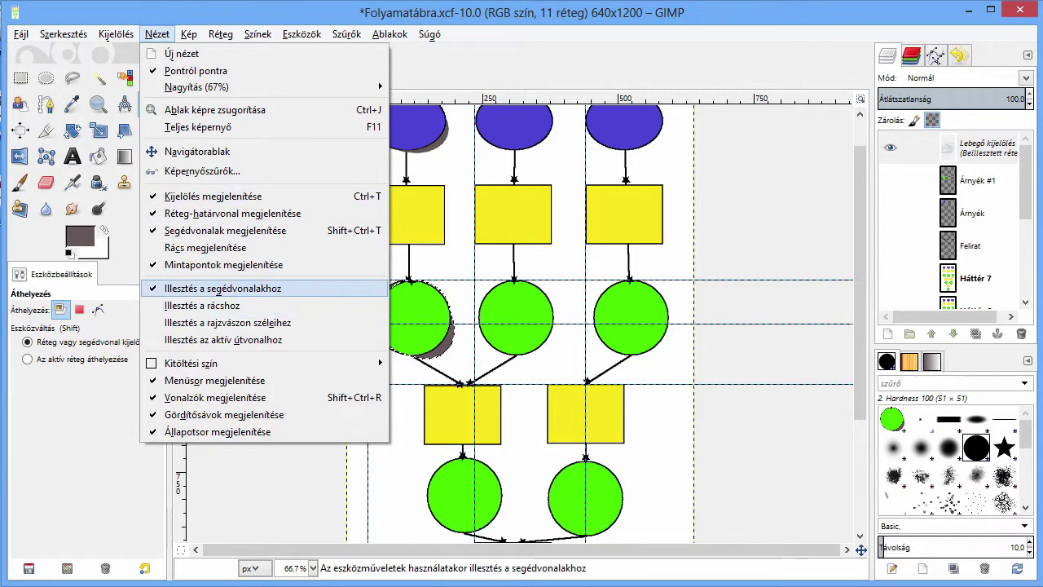
# Turn off Snap to Guides and nudge the pasted circle exactly over the left circle
pyautogui.click(223, 288)
pyautogui.moveTo(444, 318); pyautogui.dragTo(412, 318)
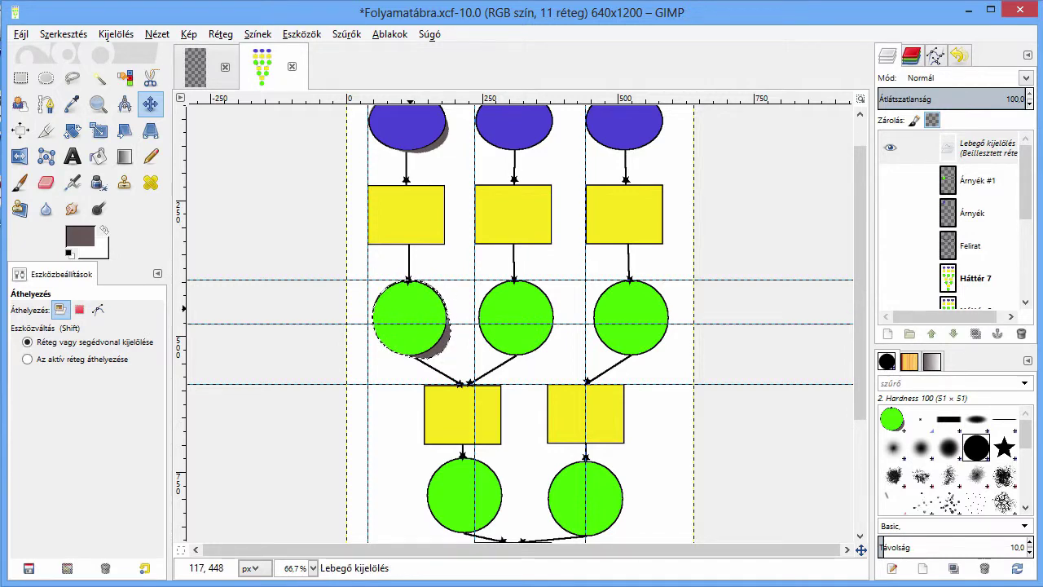
pyautogui.scroll(1, 465, 308)
pyautogui.scroll(1, 465, 307)
pyautogui.scroll(1, 464, 308)
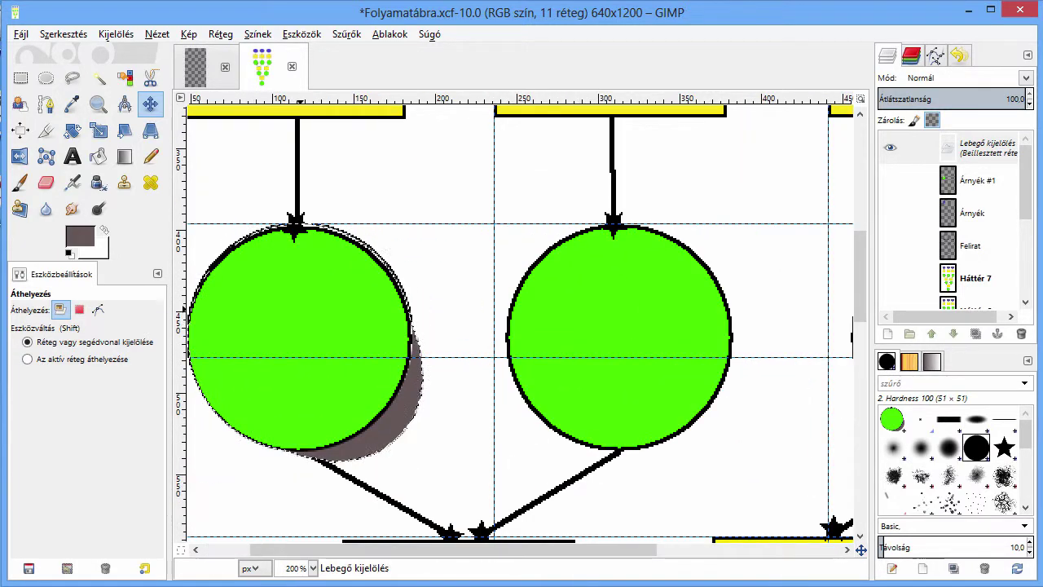
pyautogui.moveTo(310, 351); pyautogui.dragTo(312, 348)
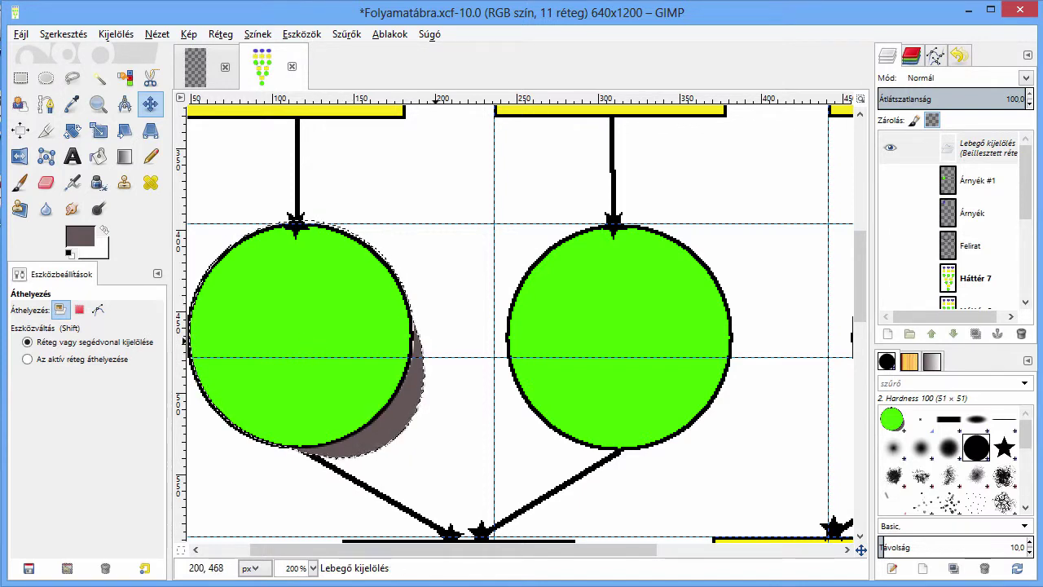
# Anchor the floating circle onto Háttér 2 and zoom out to the whole flowchart
pyautogui.rightClick(978, 150)
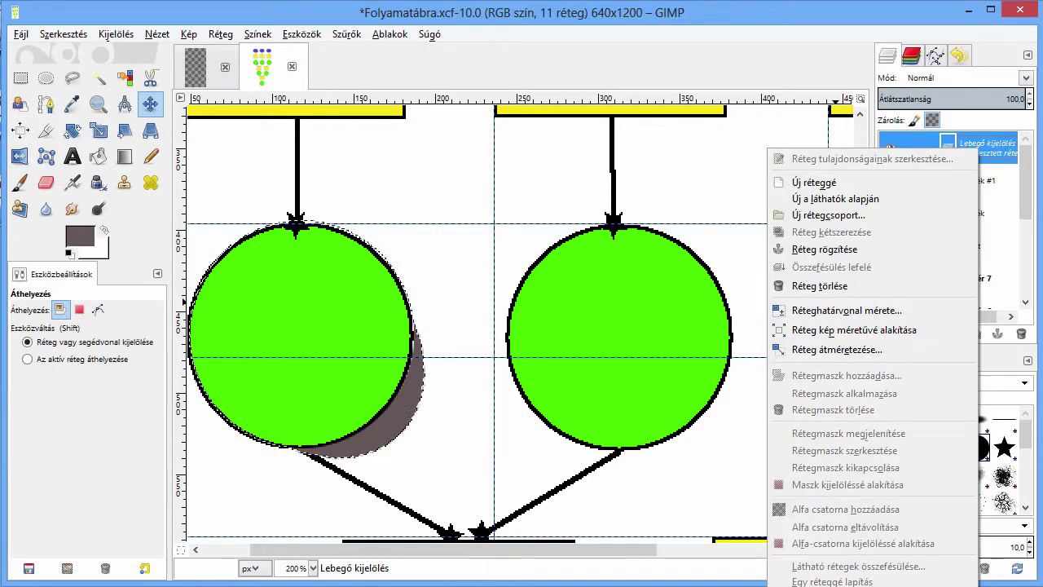
pyautogui.click(823, 248)
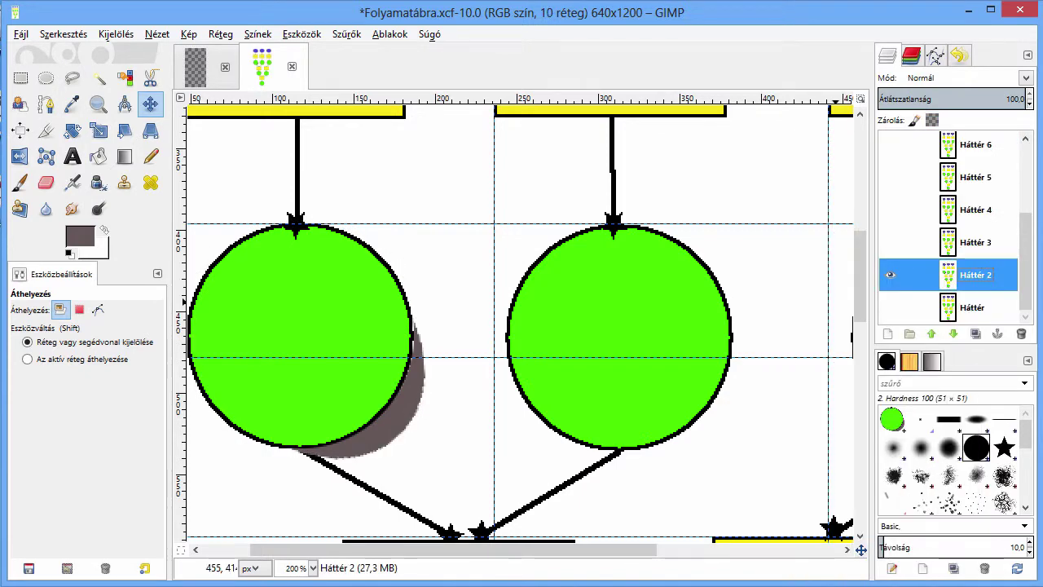
pyautogui.press('-')
pyautogui.press('-')
pyautogui.press('-')
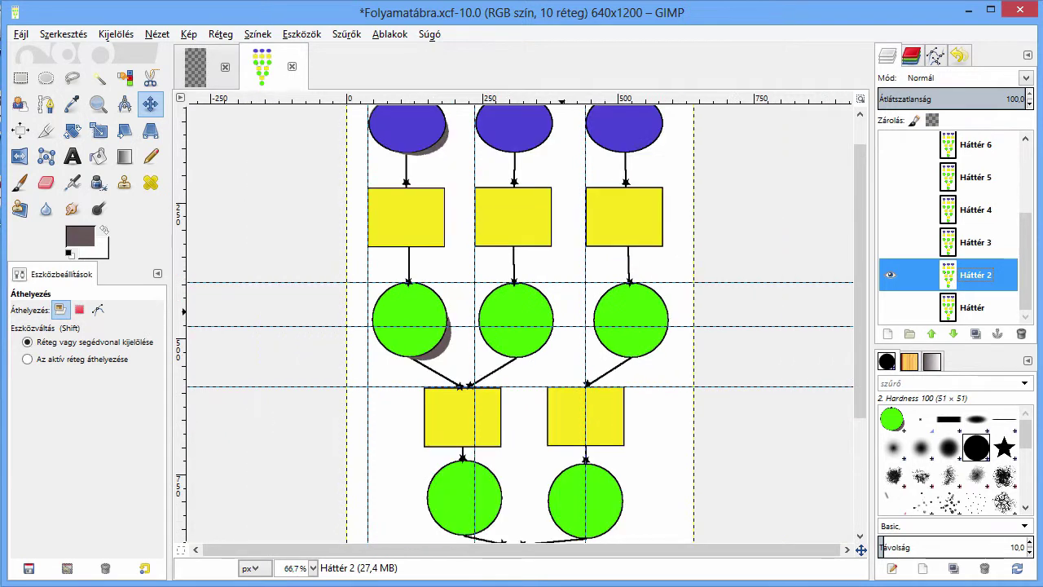
pyautogui.press('-')
# Use Fuzzy Select to select the leftmost yellow box in the top row
pyautogui.scroll(-1, 754, 312)
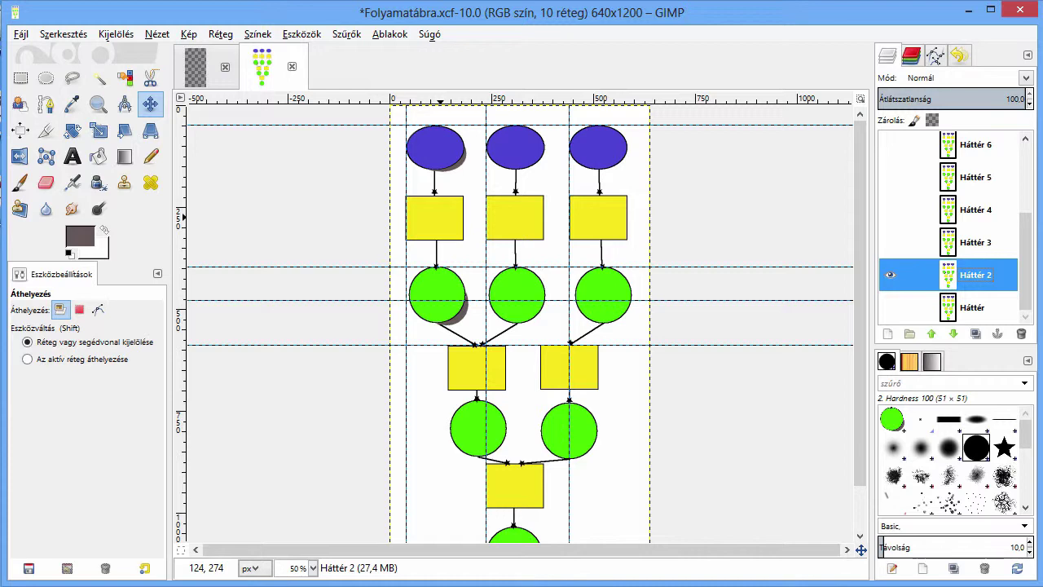
pyautogui.scroll(2, 442, 218)
pyautogui.scroll(1, 587, 194)
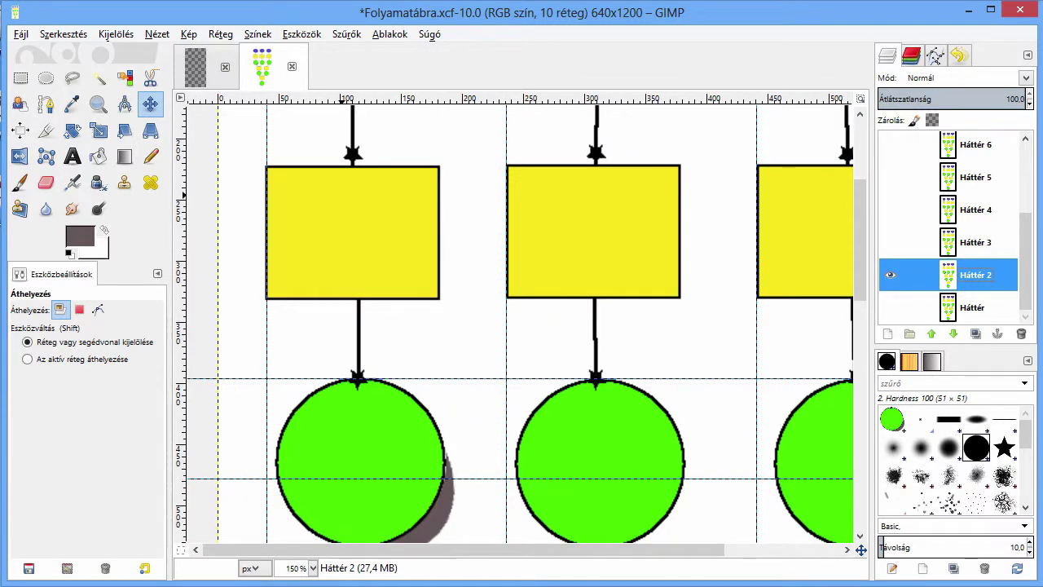
pyautogui.click(98, 77)
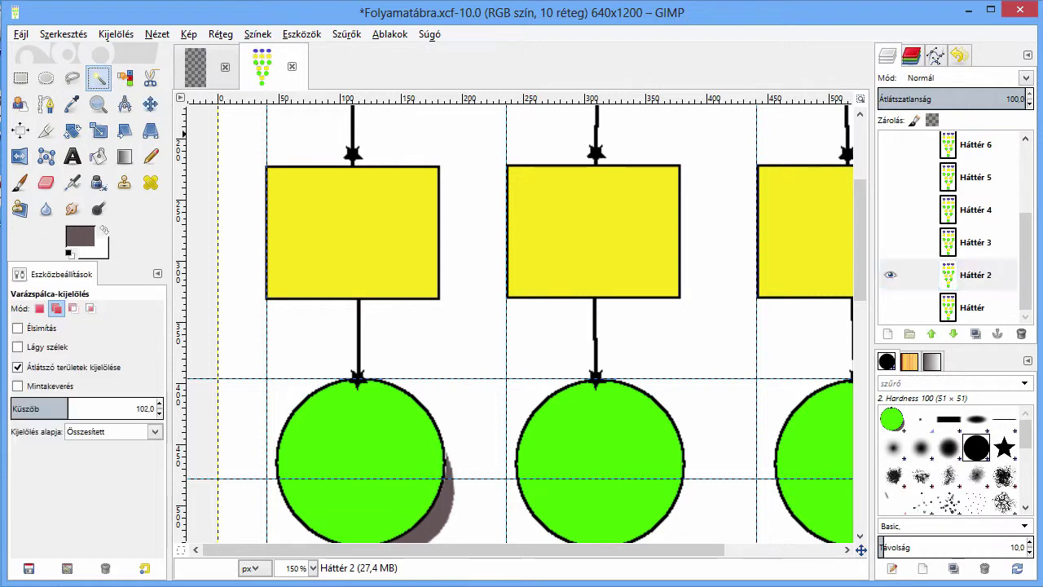
pyautogui.click(386, 218)
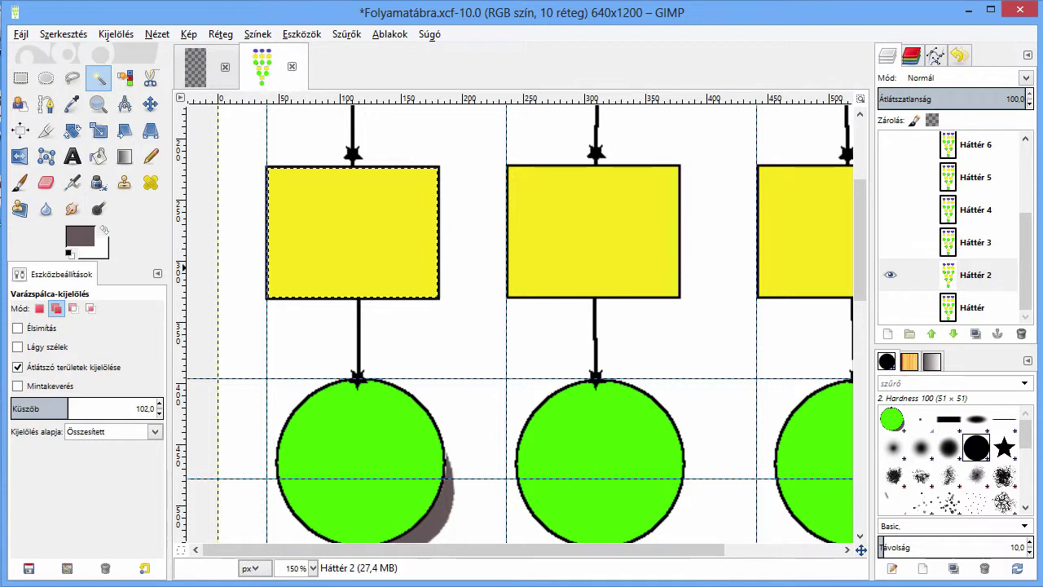
pyautogui.click(79, 236)
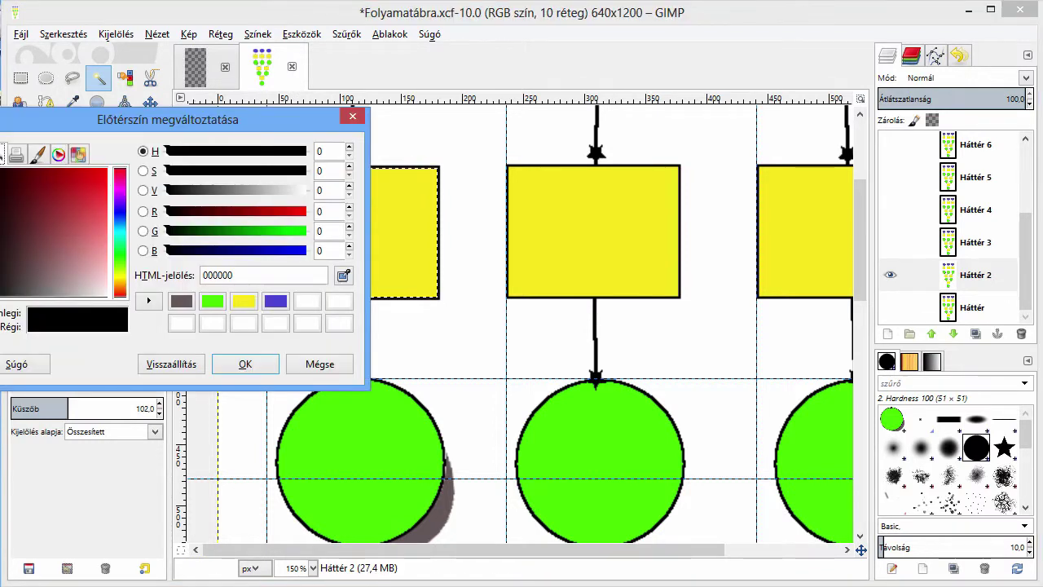
# Set the foreground colour to magenta d222cc
pyautogui.moveTo(203, 119); pyautogui.dragTo(320, 103)
pyautogui.click(404, 134)
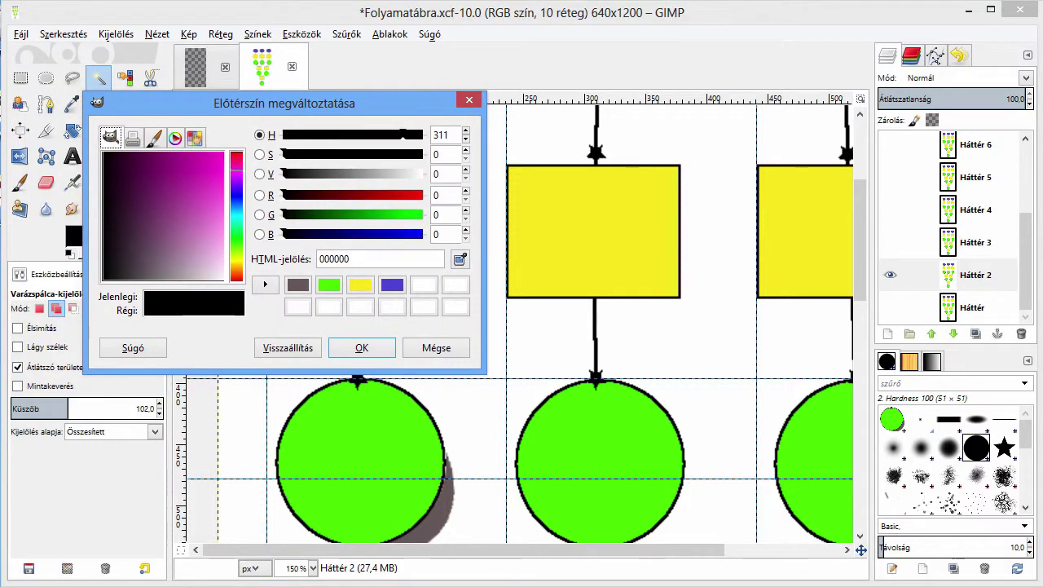
pyautogui.click(358, 348)
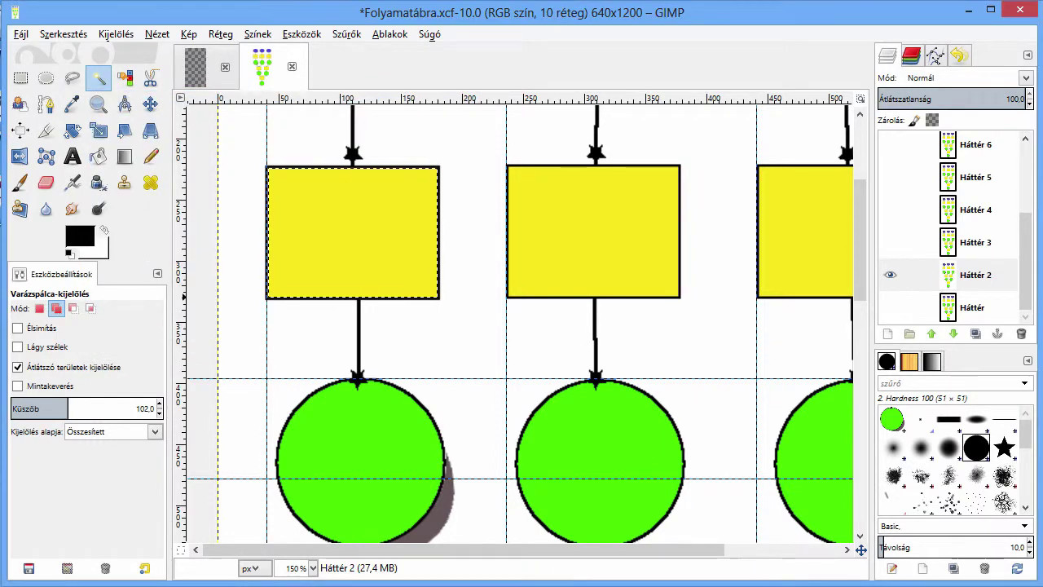
pyautogui.click(79, 236)
pyautogui.click(283, 151)
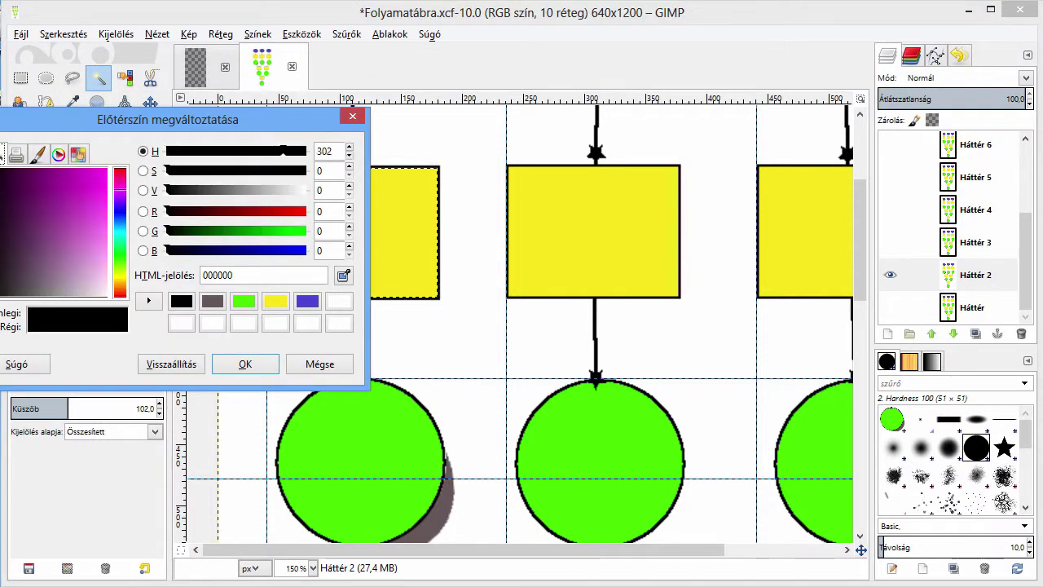
pyautogui.moveTo(79, 203); pyautogui.dragTo(85, 189)
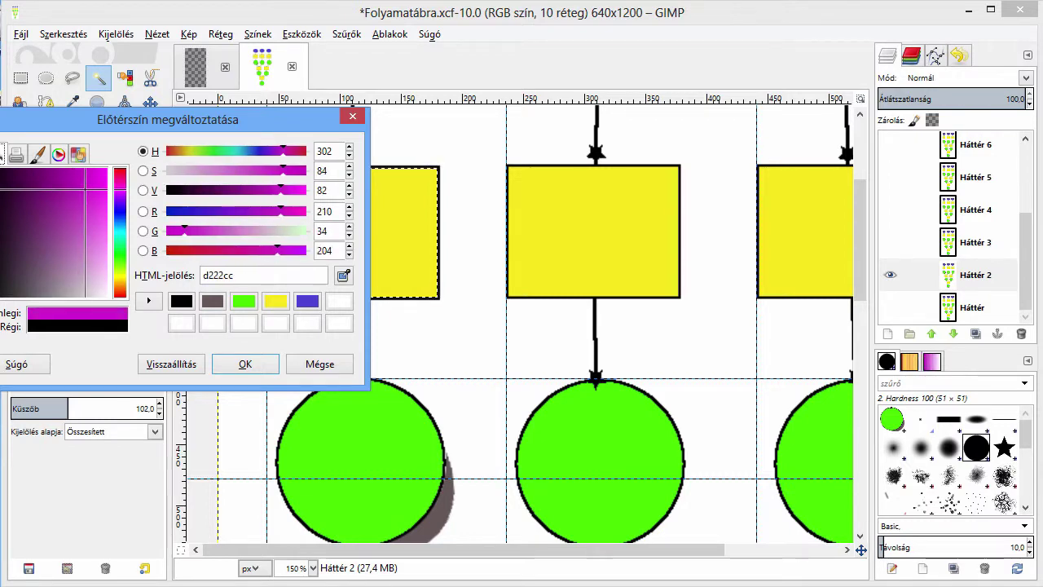
pyautogui.click(228, 363)
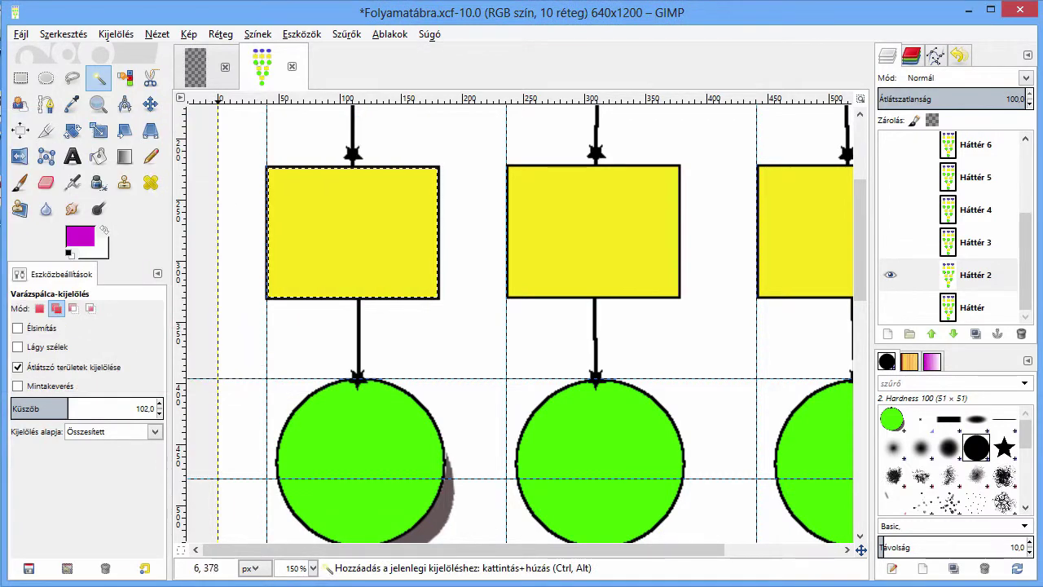
# Set the background colour to blue 2d24e3
pyautogui.click(98, 248)
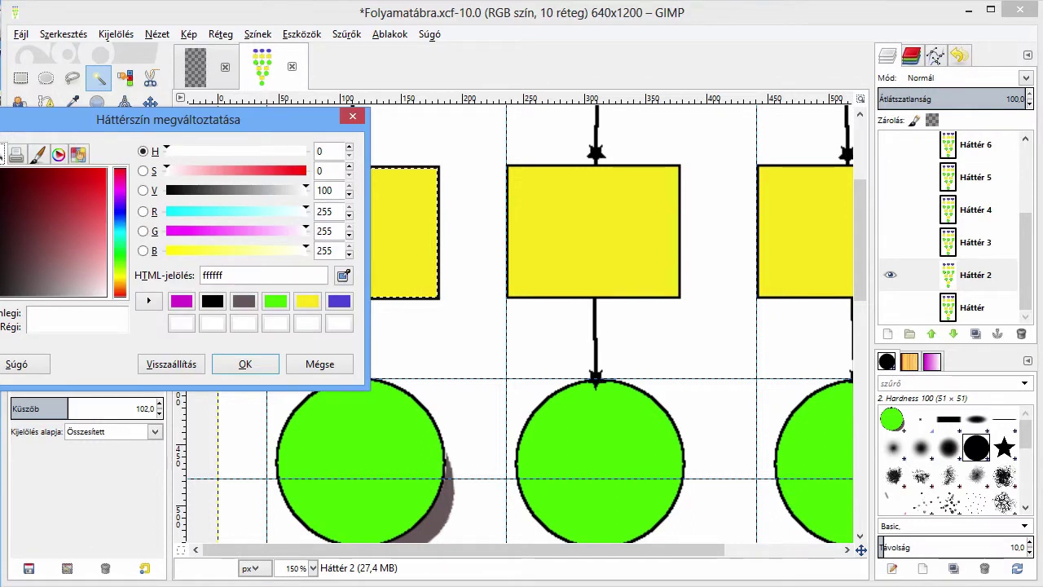
pyautogui.click(256, 151)
pyautogui.click(93, 189)
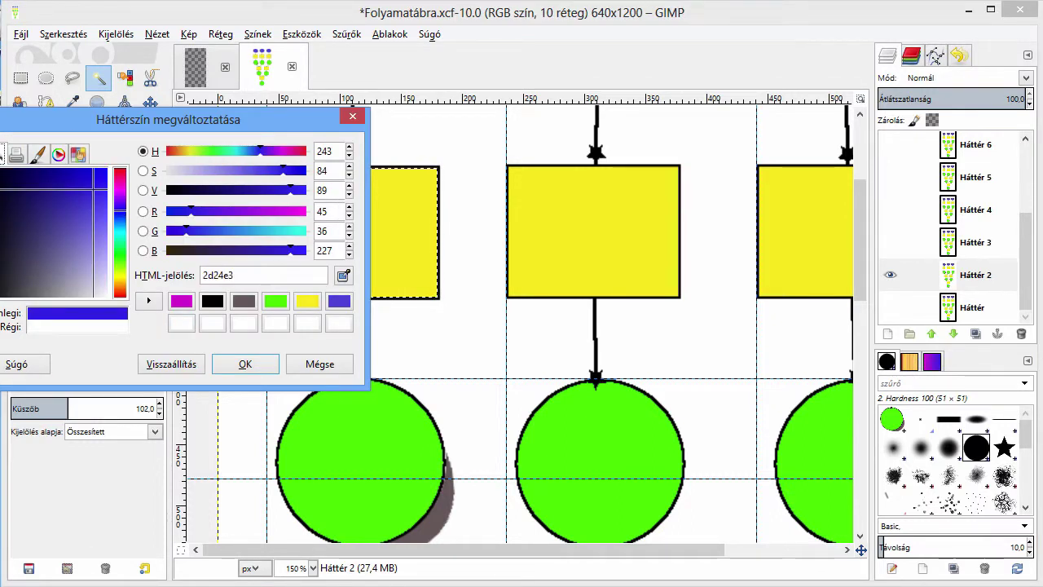
pyautogui.click(225, 364)
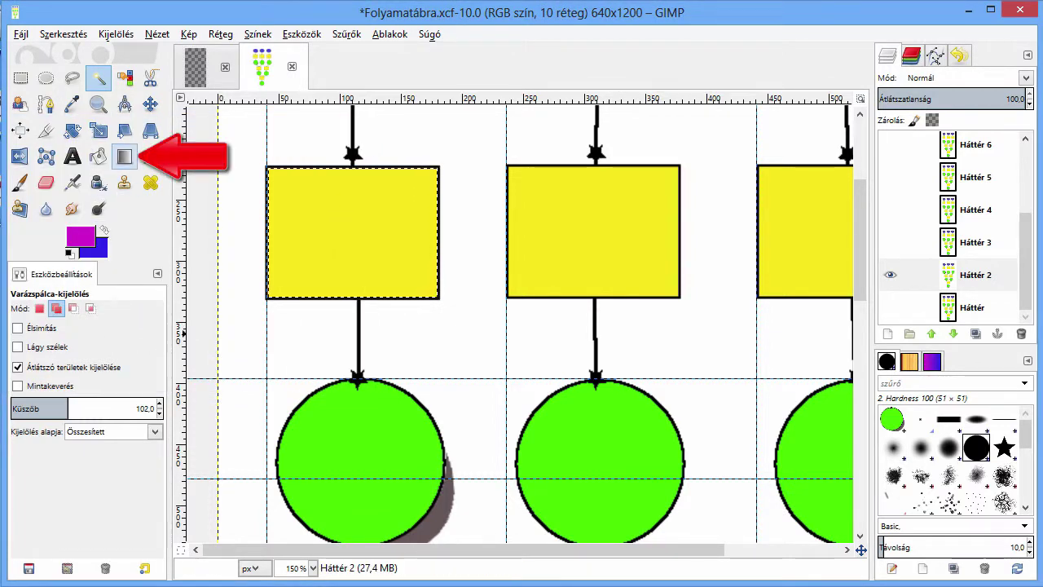
# Choose the Gradient tool with Radial shape and draw a first gradient in the selected box
pyautogui.click(124, 155)
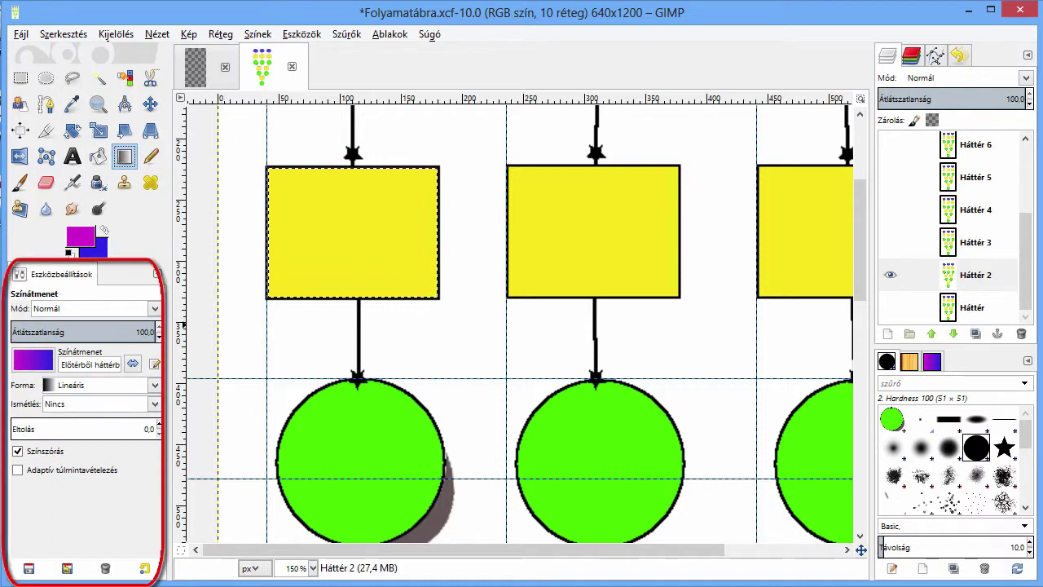
pyautogui.click(154, 385)
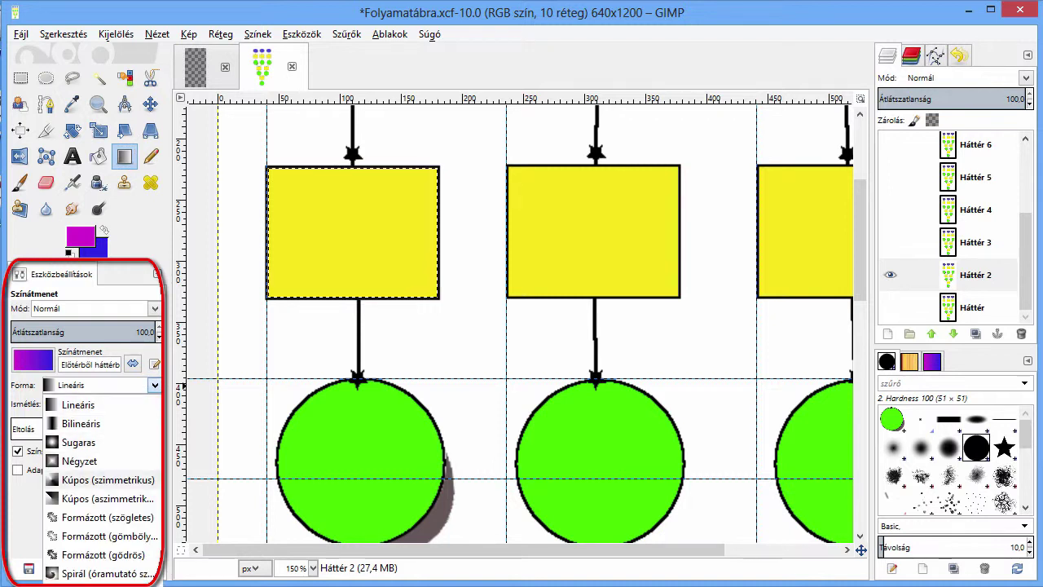
pyautogui.click(79, 442)
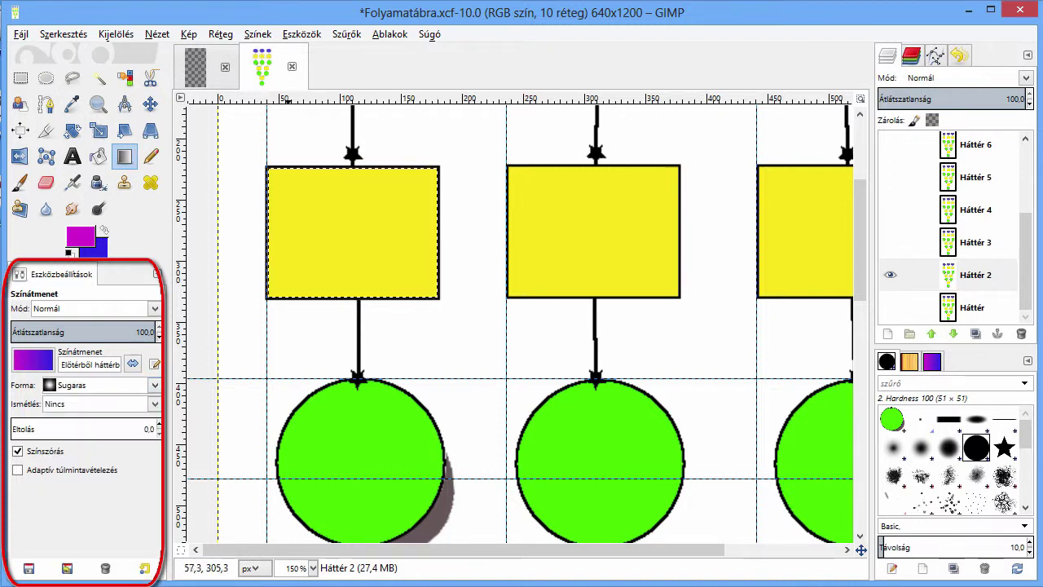
pyautogui.moveTo(277, 279)
pyautogui.mouseDown()
pyautogui.moveTo(425, 181)
pyautogui.moveTo(302, 259)
pyautogui.mouseUp()
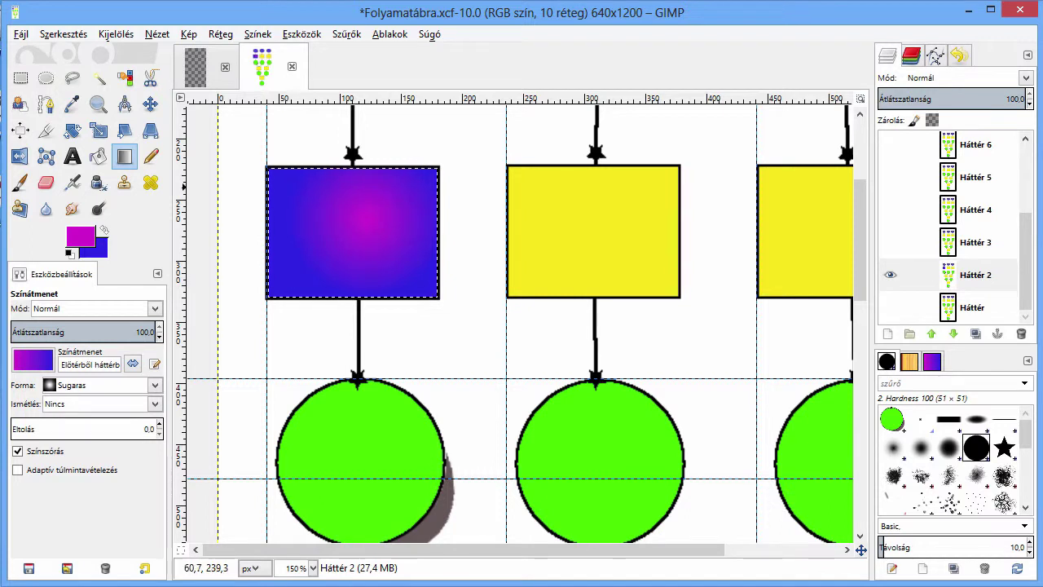
pyautogui.moveTo(294, 187); pyautogui.dragTo(504, 356)
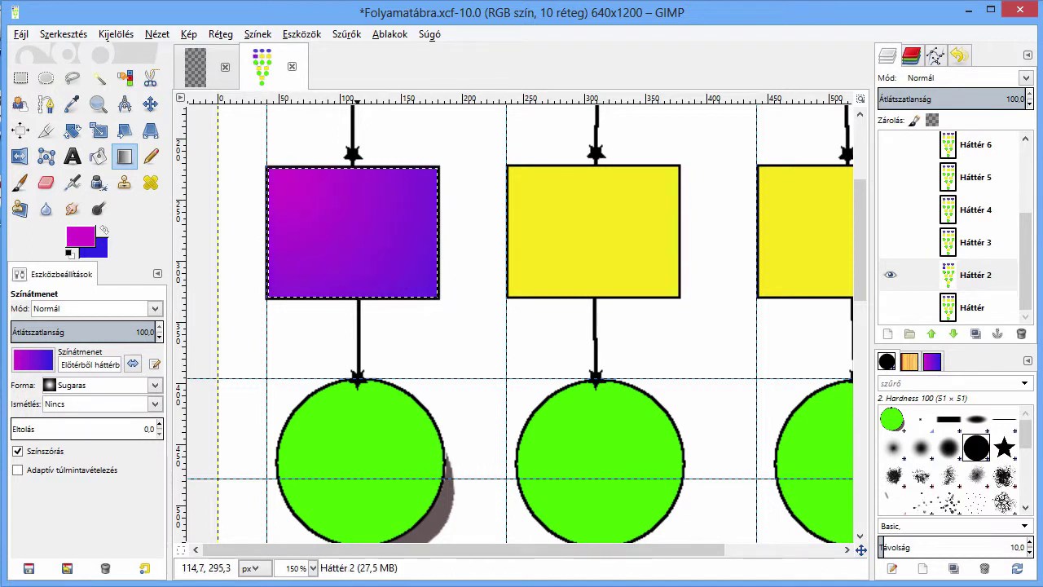
pyautogui.moveTo(302, 194); pyautogui.dragTo(398, 267)
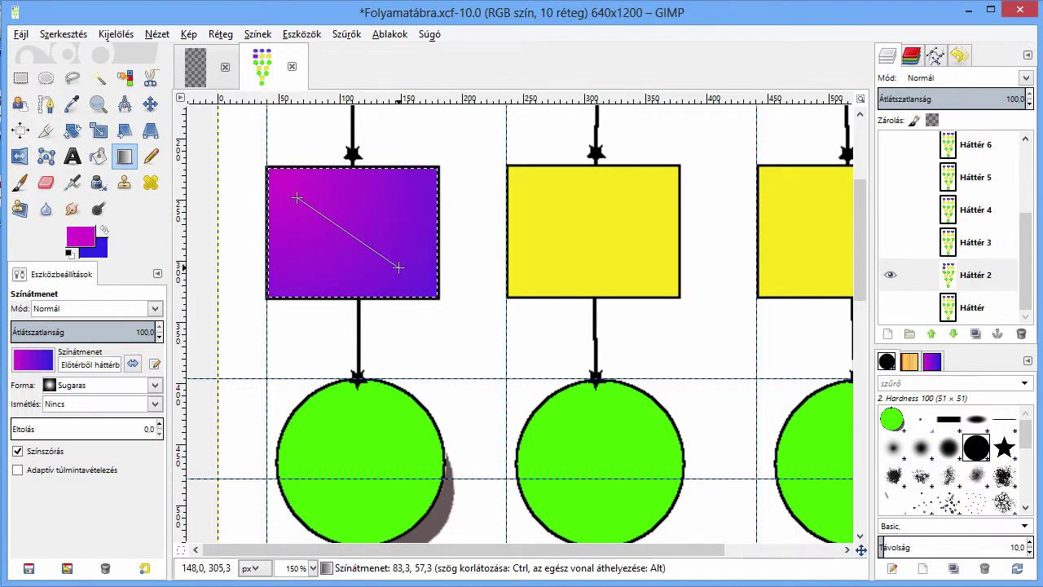
# Redraw the radial gradient until its magenta centre settles in the box's upper-left area
pyautogui.moveTo(349, 230); pyautogui.dragTo(419, 280)
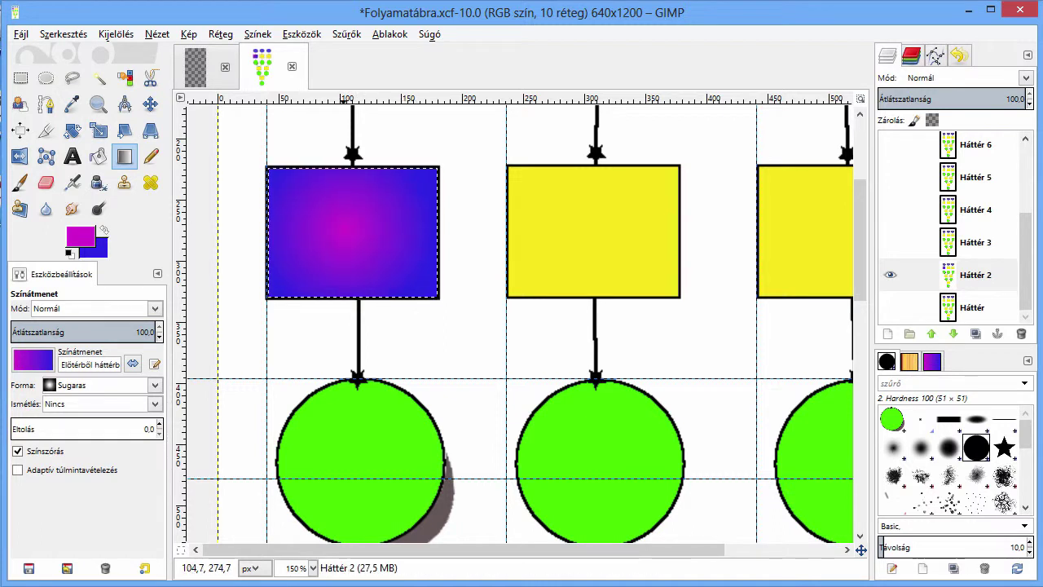
pyautogui.moveTo(306, 205); pyautogui.dragTo(387, 266)
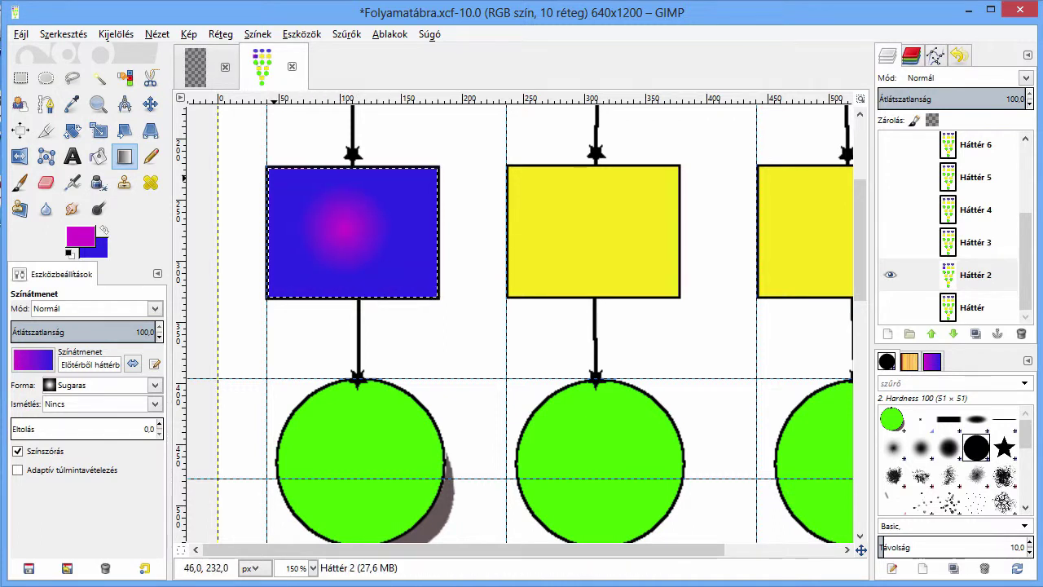
pyautogui.moveTo(276, 170); pyautogui.dragTo(425, 280)
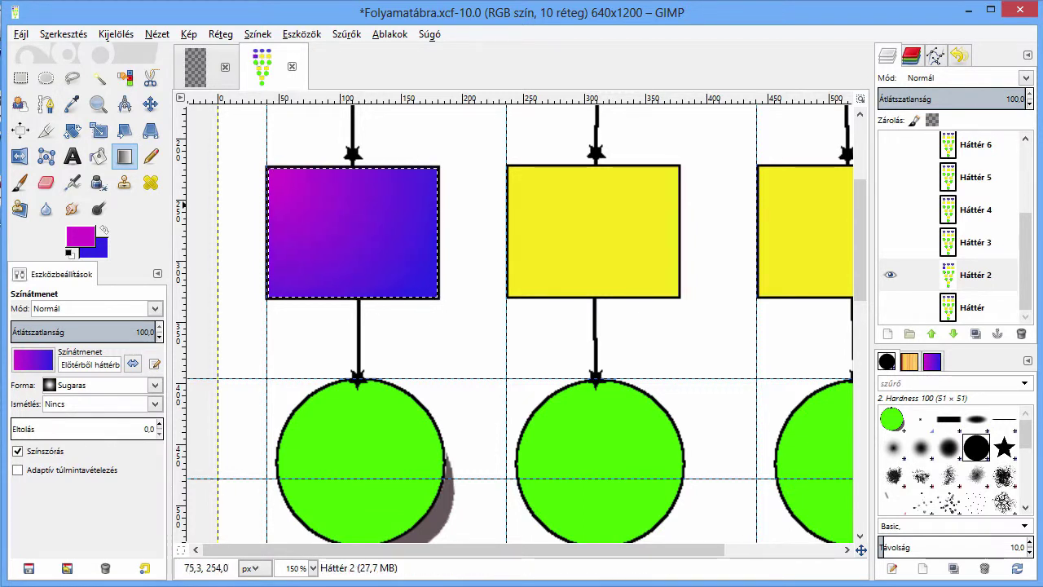
pyautogui.moveTo(303, 189); pyautogui.dragTo(411, 269)
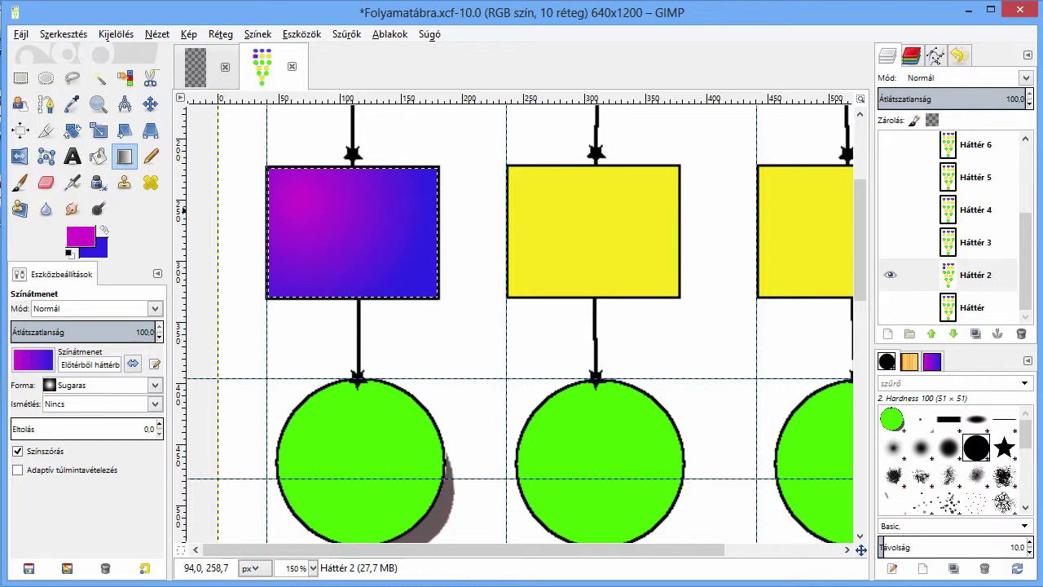
pyautogui.moveTo(335, 210); pyautogui.dragTo(397, 261)
pyautogui.moveTo(417, 186); pyautogui.dragTo(301, 263)
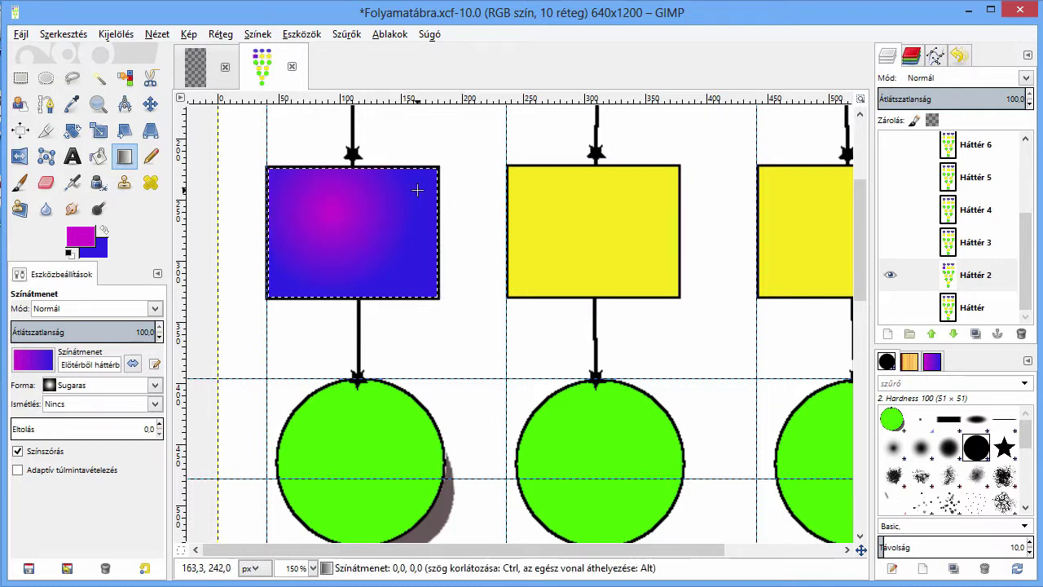
pyautogui.moveTo(382, 200); pyautogui.dragTo(275, 251)
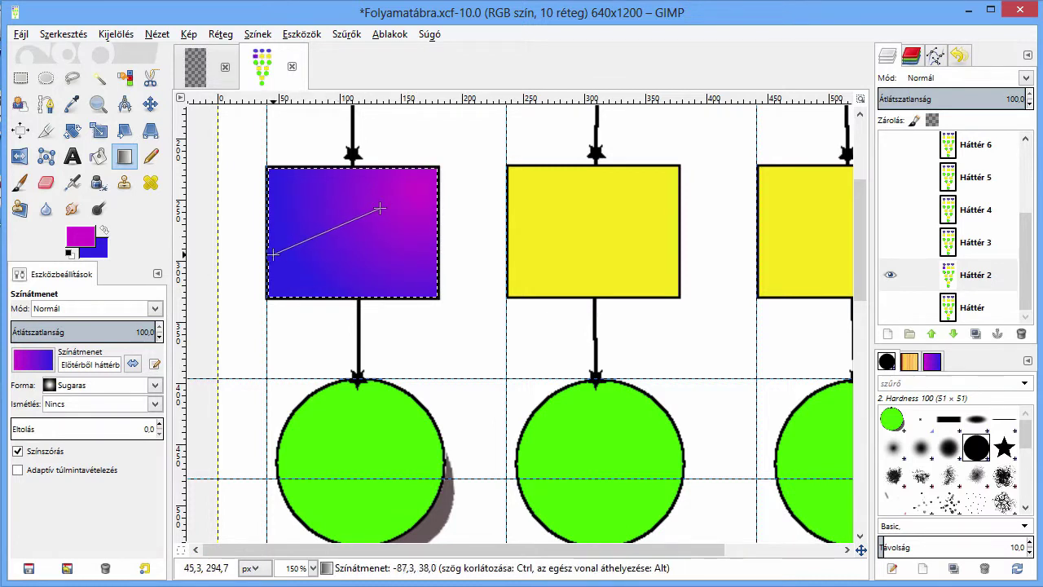
pyautogui.moveTo(348, 184); pyautogui.dragTo(334, 265)
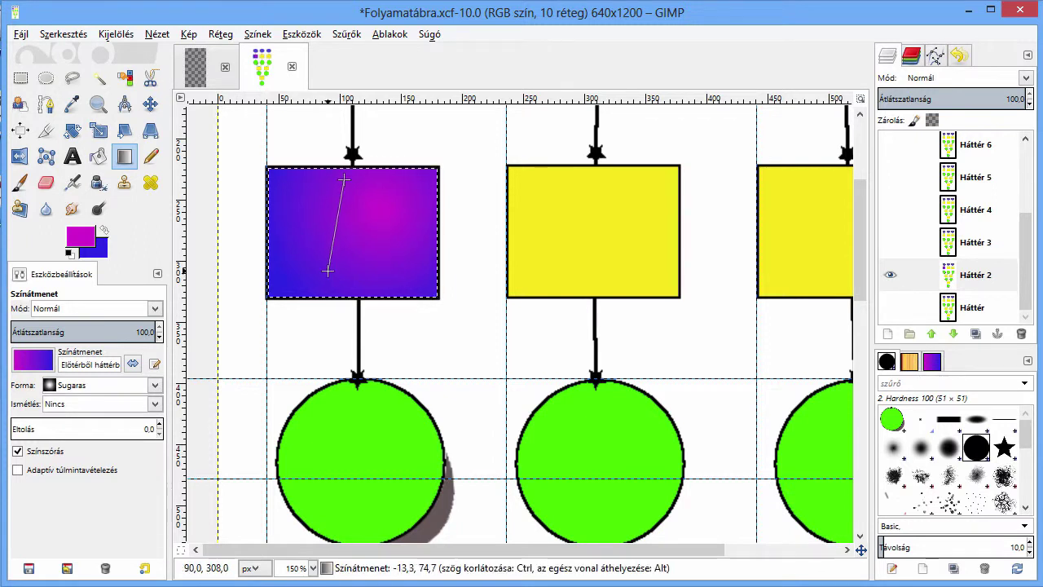
pyautogui.moveTo(279, 186); pyautogui.dragTo(359, 245)
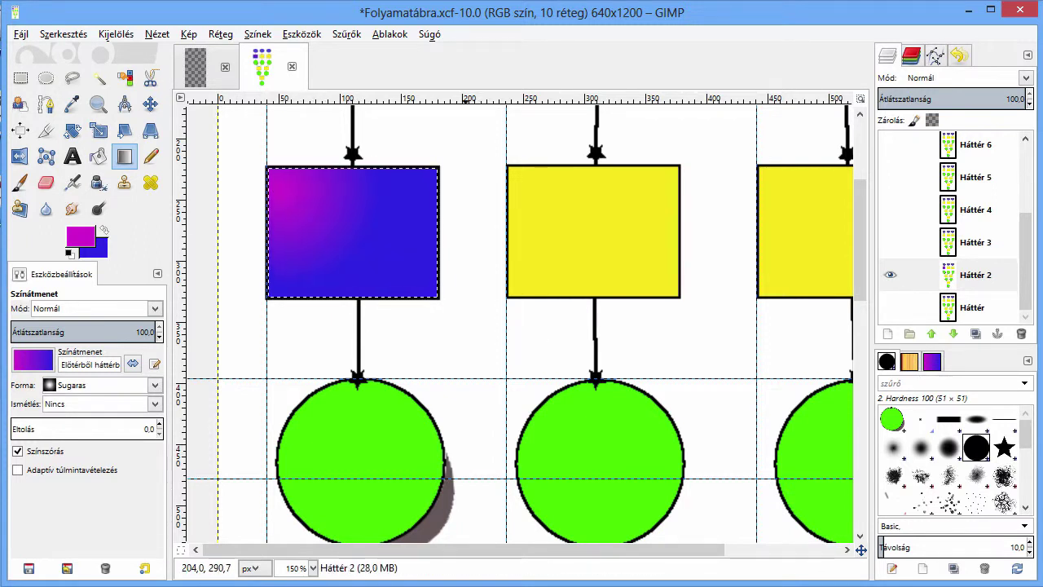
pyautogui.moveTo(303, 198); pyautogui.dragTo(409, 272)
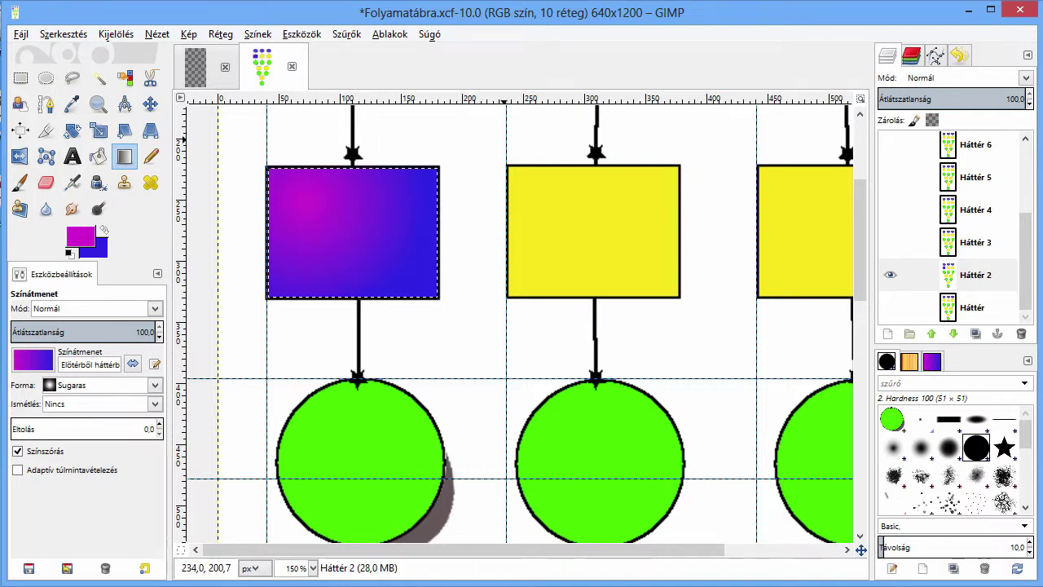
pyautogui.press('1')
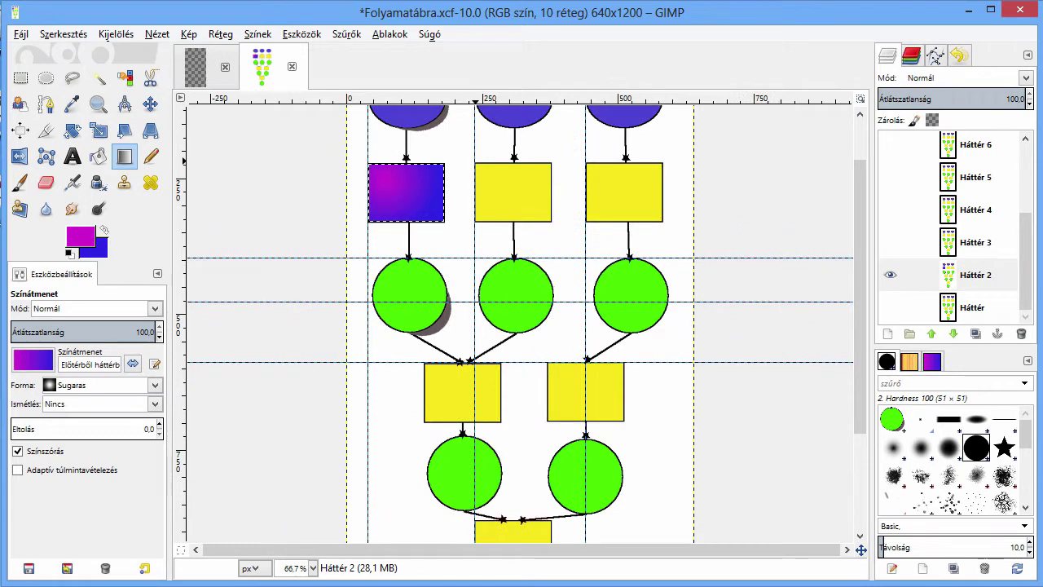
# Check Háttér 2 by toggling its visibility, copy the gradient box, and paste it onto Háttér 3
pyautogui.scroll(1, 522, 326)
pyautogui.scroll(2, 521, 326)
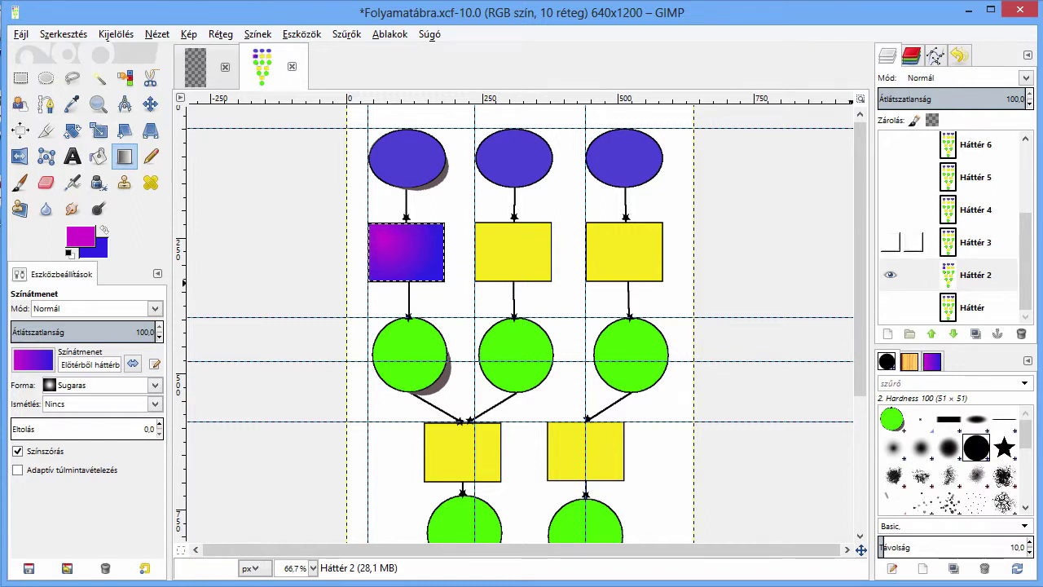
pyautogui.click(889, 275)
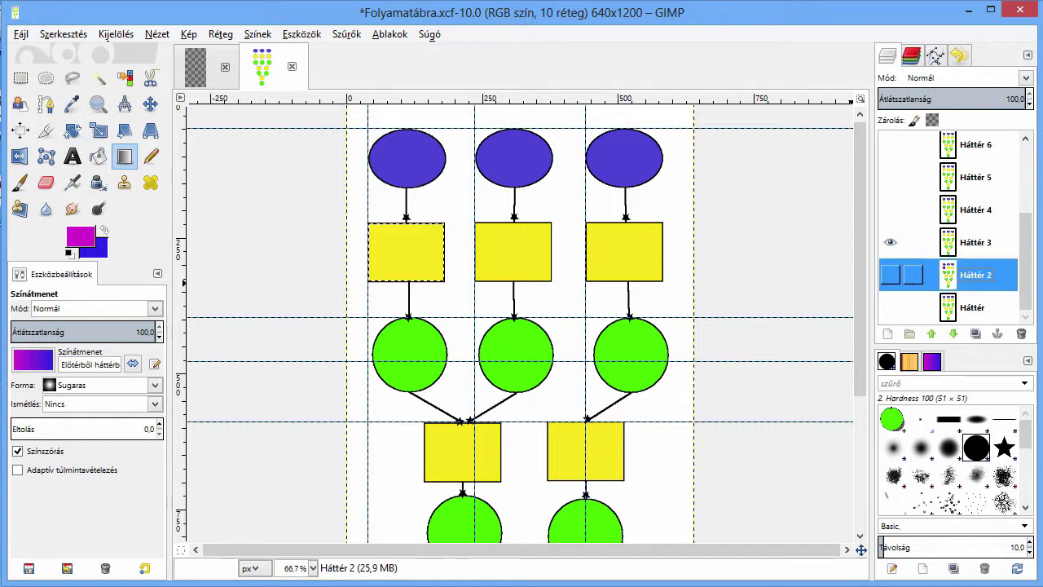
pyautogui.click(889, 275)
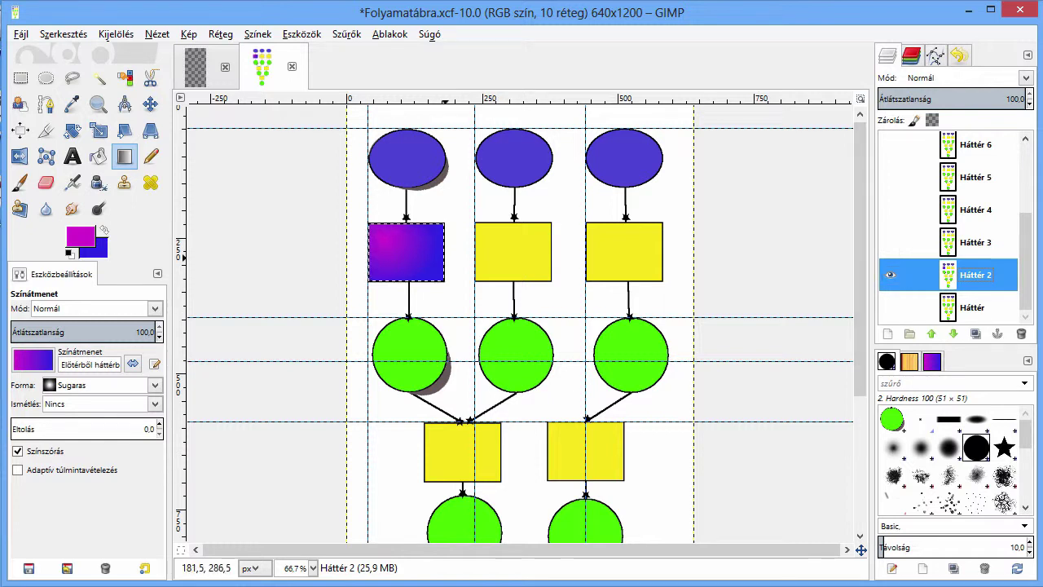
pyautogui.hotkey('ctrl', 'c')
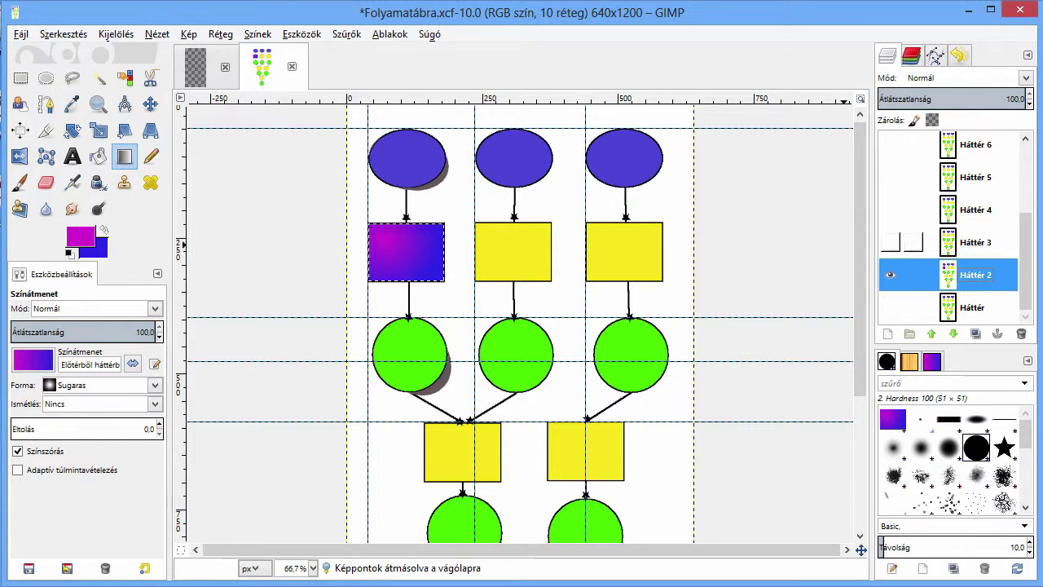
pyautogui.click(970, 241)
pyautogui.hotkey('ctrl', 'v')
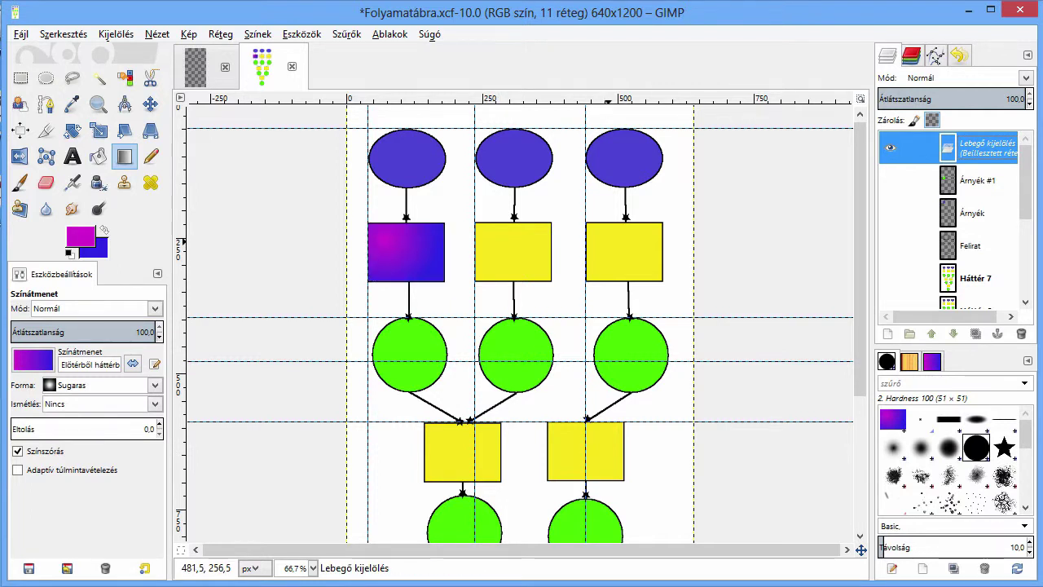
# Anchor the first paste, then align another gradient-box copy over the middle top-row box and anchor it
pyautogui.rightClick(974, 149)
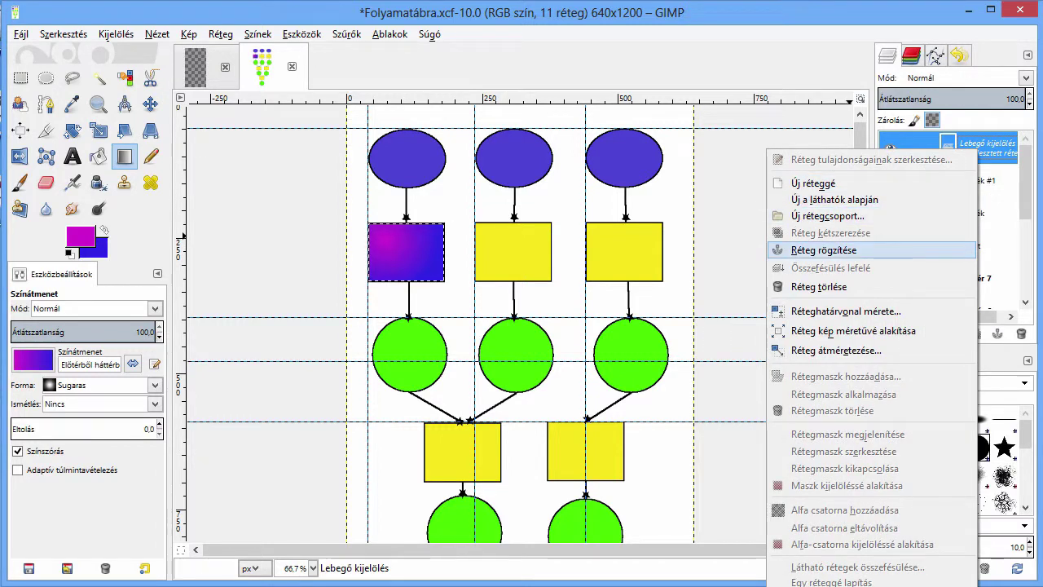
pyautogui.click(823, 250)
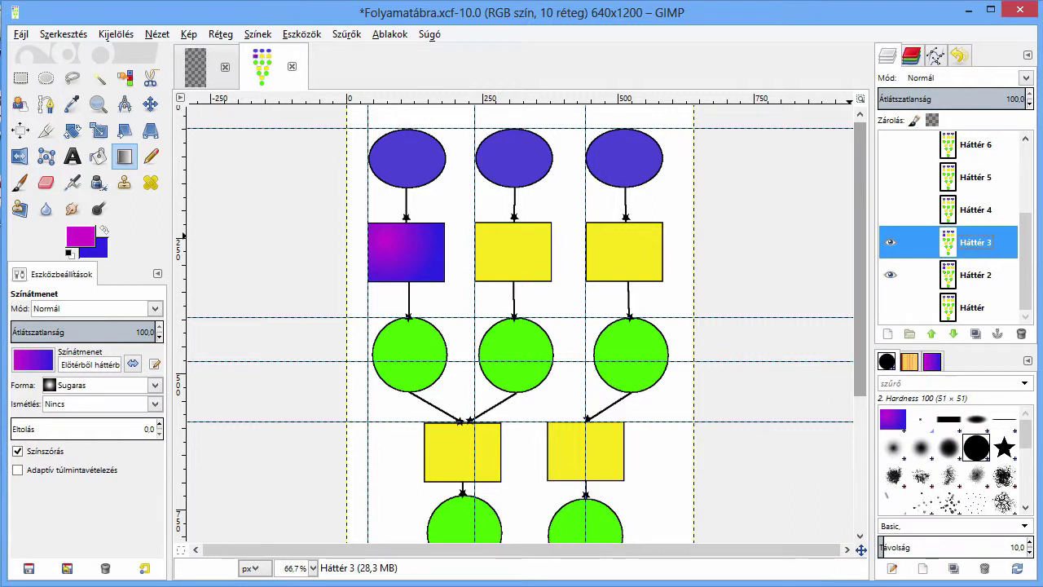
pyautogui.hotkey('ctrl', 'v')
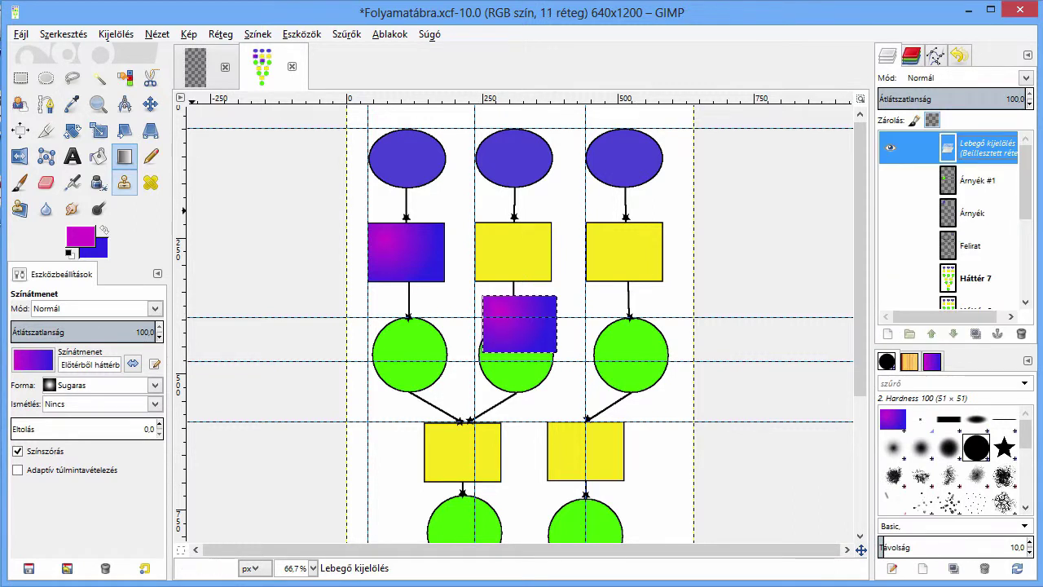
pyautogui.click(150, 103)
pyautogui.moveTo(522, 317); pyautogui.dragTo(511, 251)
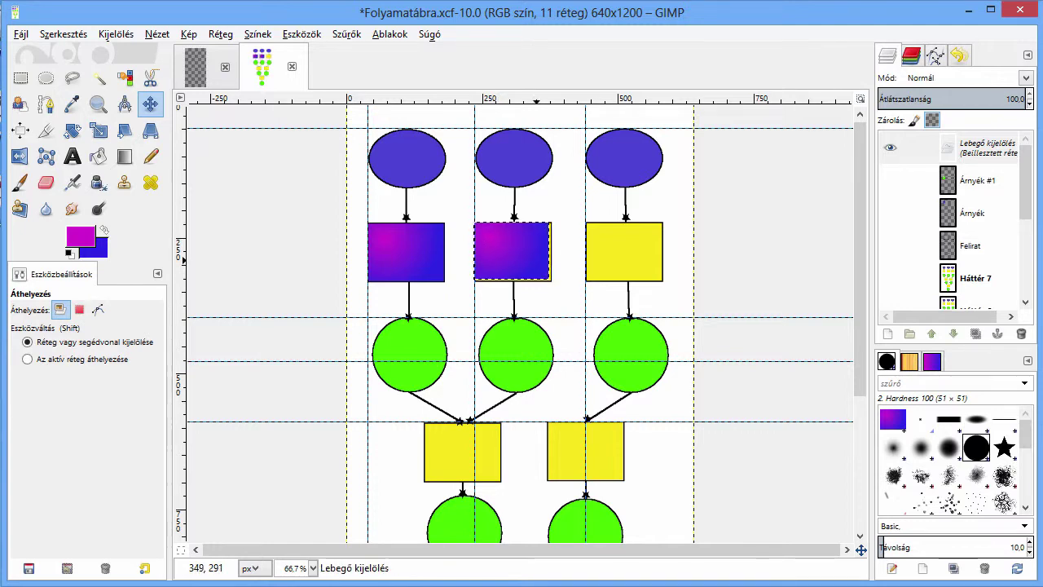
pyautogui.keyDown('ctrl'); pyautogui.scroll(2, 539, 262); pyautogui.keyUp('ctrl')
pyautogui.keyDown('ctrl'); pyautogui.scroll(1, 539, 263); pyautogui.keyUp('ctrl')
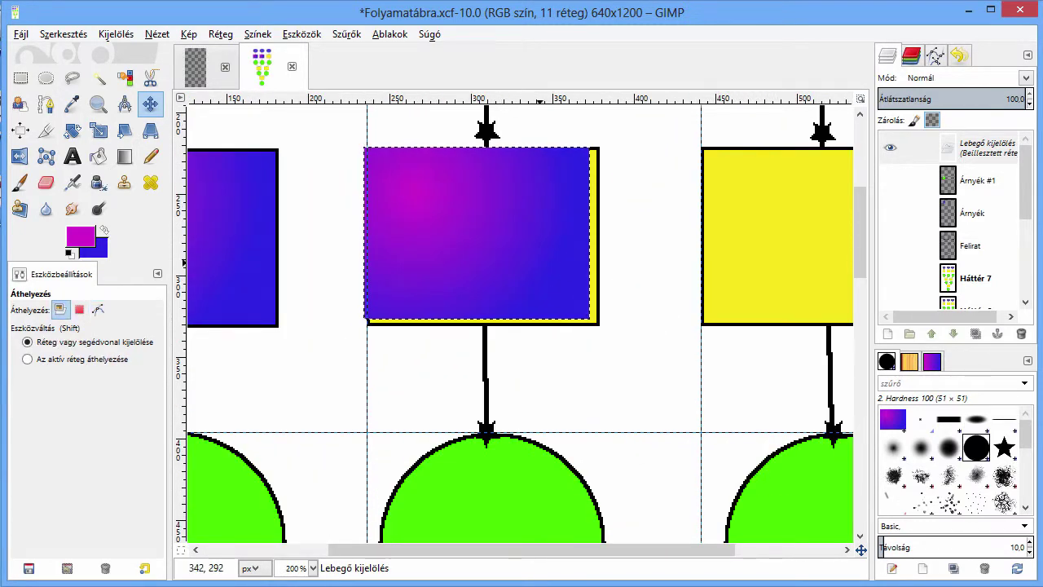
pyautogui.moveTo(534, 257); pyautogui.dragTo(540, 257)
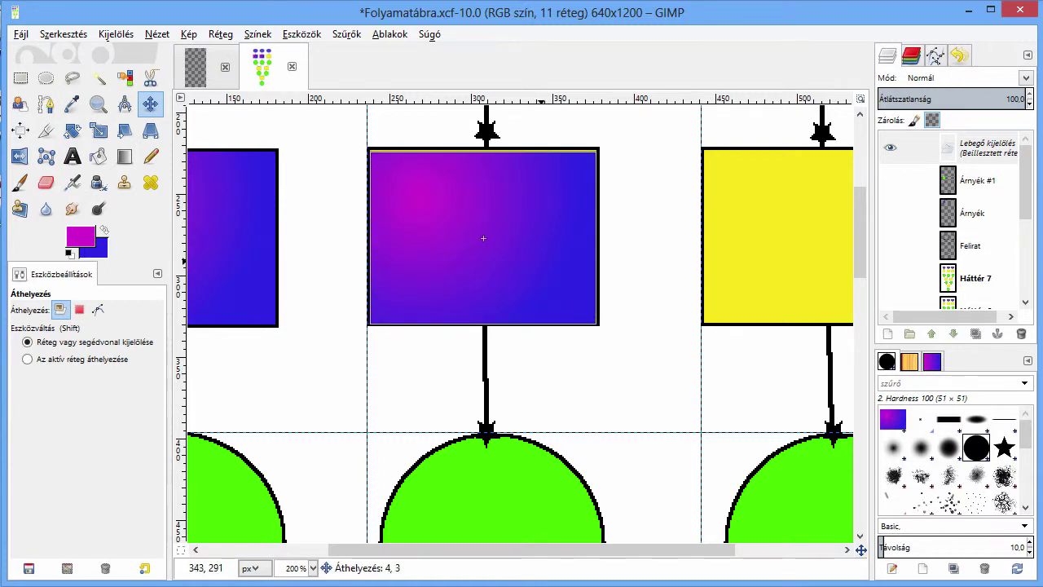
pyautogui.moveTo(483, 233); pyautogui.dragTo(484, 237)
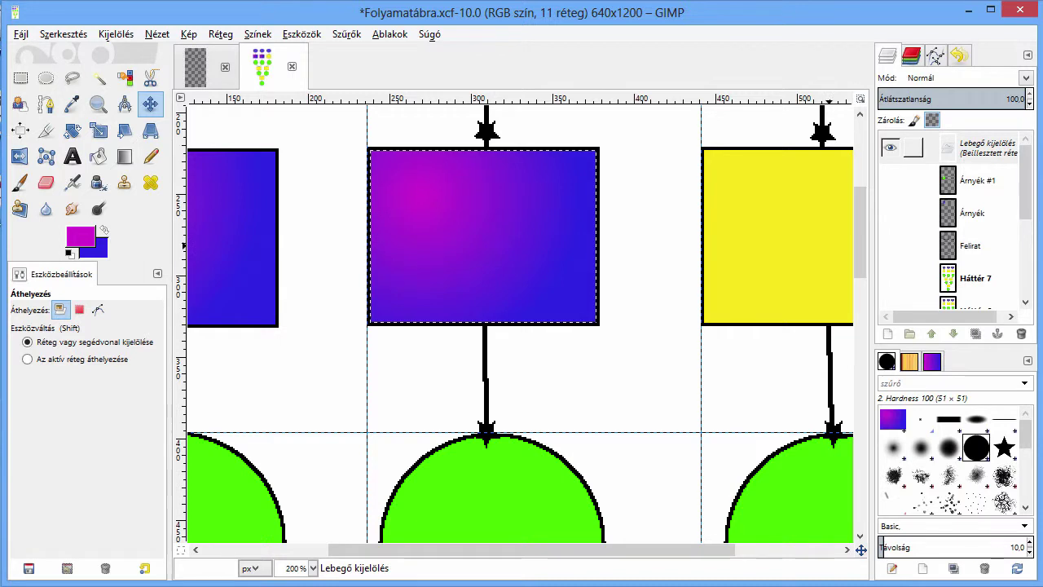
pyautogui.rightClick(1010, 147)
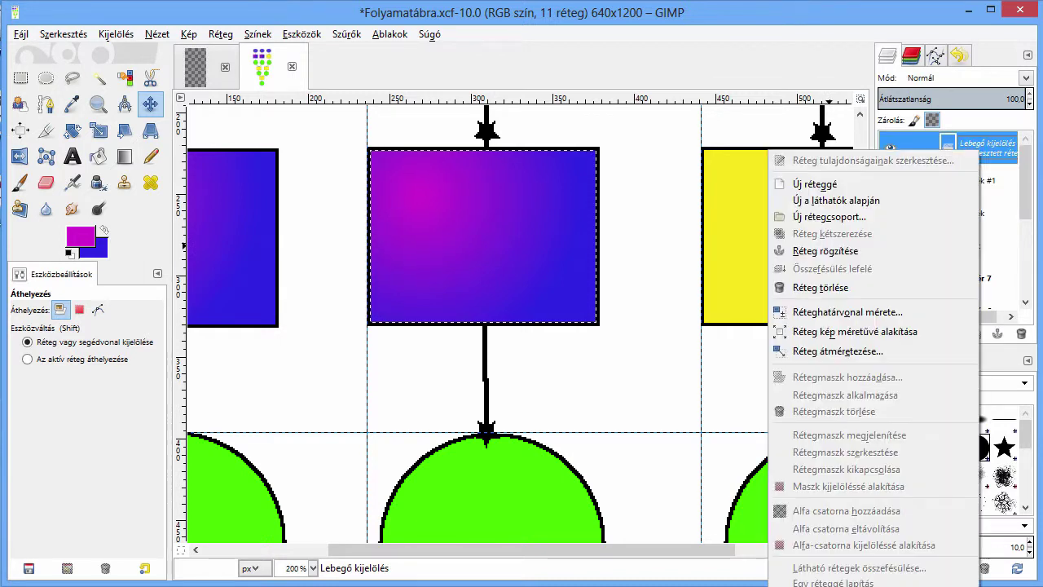
pyautogui.click(823, 250)
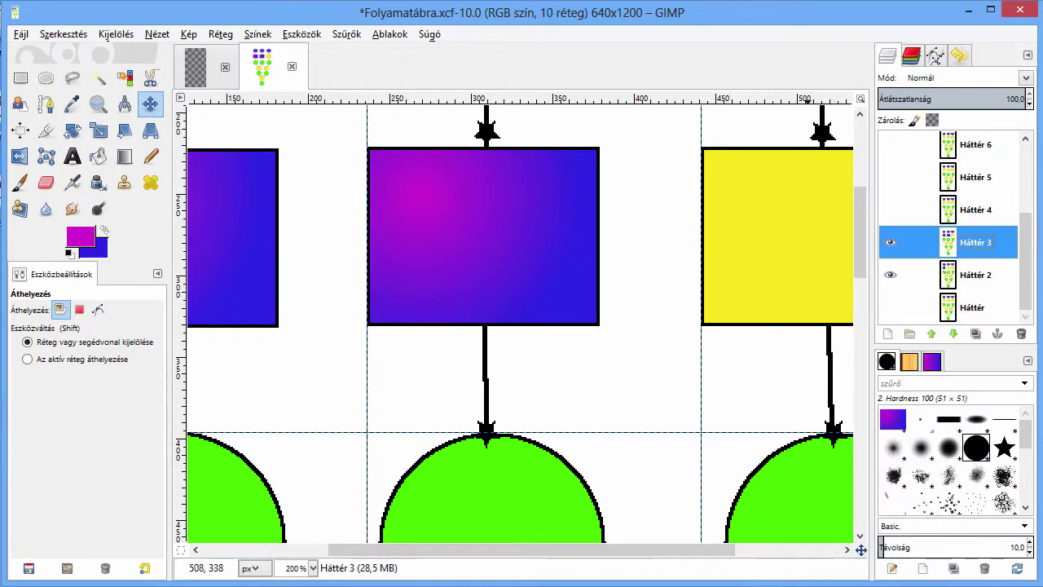
# Show Árnyék #1, hide Háttér 2 and Háttér 3, and zoom in on the green circle
pyautogui.scroll(1, 954, 228)
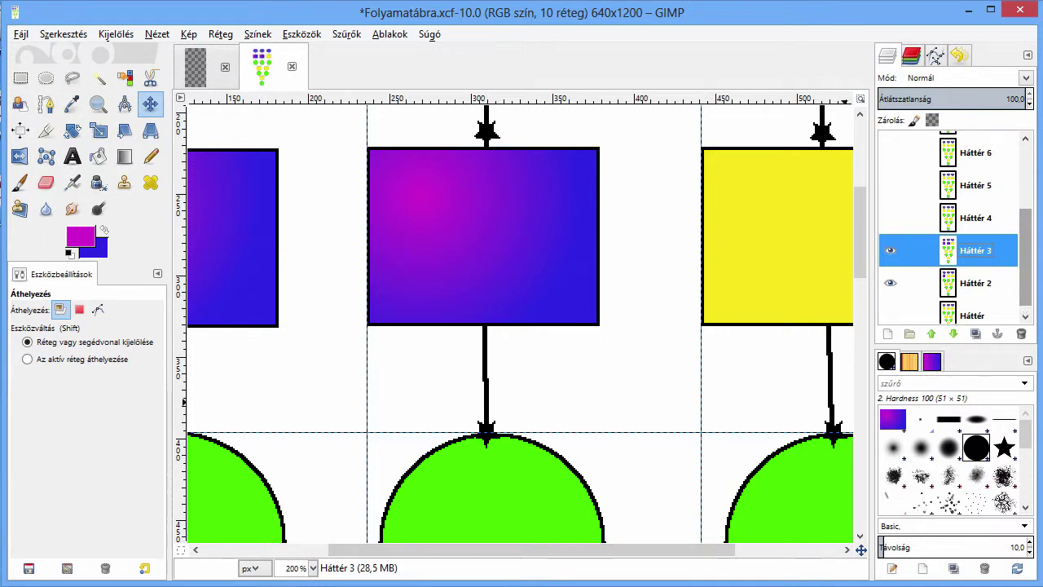
pyautogui.scroll(2, 953, 228)
pyautogui.scroll(1, 953, 229)
pyautogui.scroll(1, 953, 228)
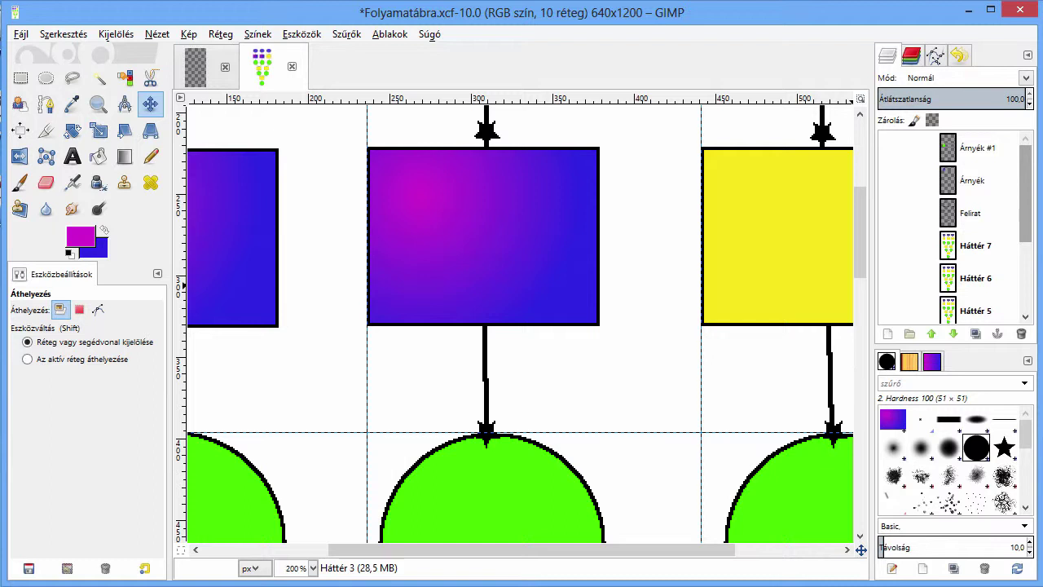
pyautogui.click(890, 147)
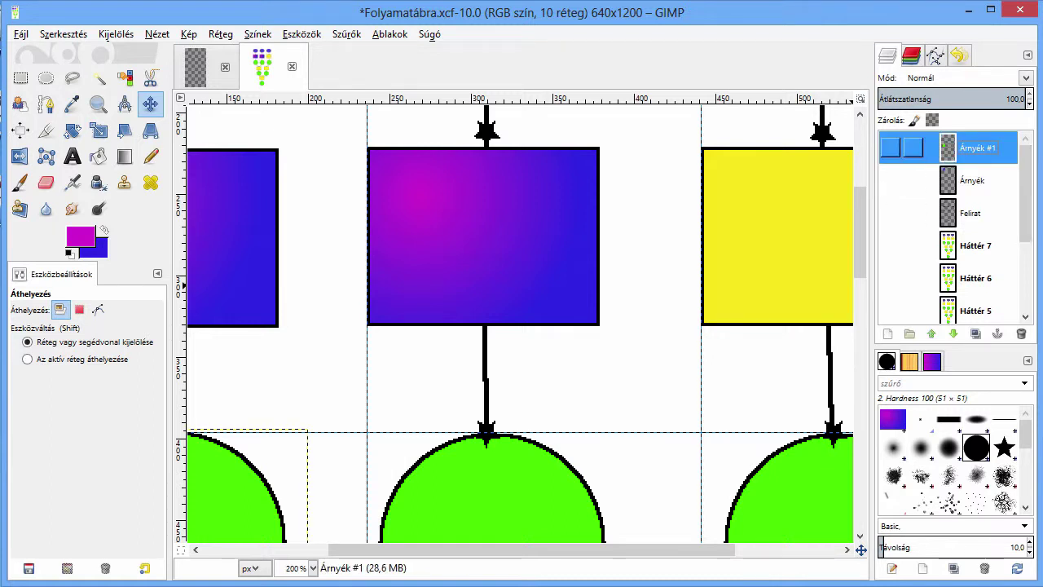
pyautogui.click(890, 147)
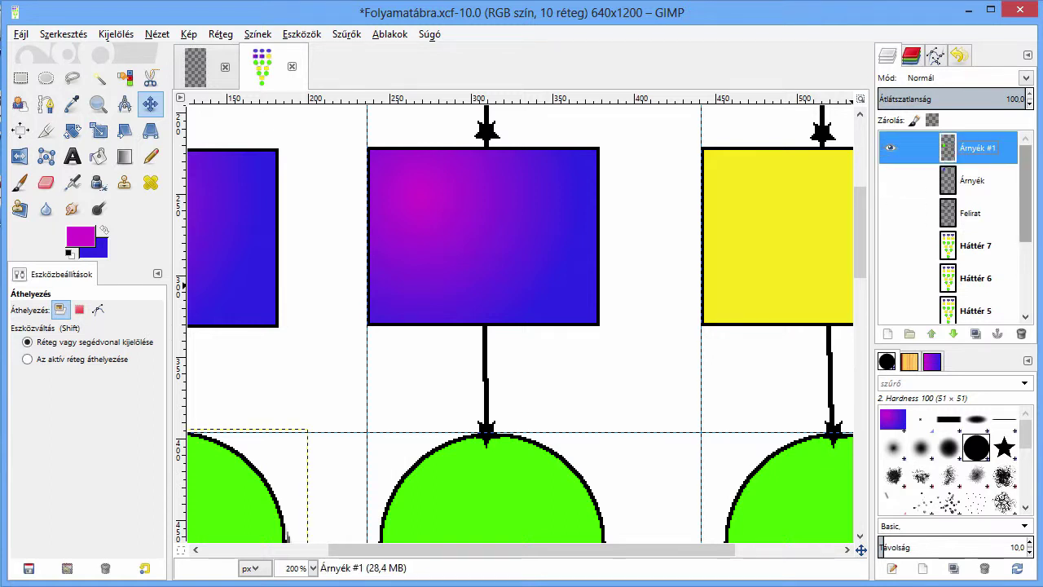
pyautogui.scroll(-3, 896, 245)
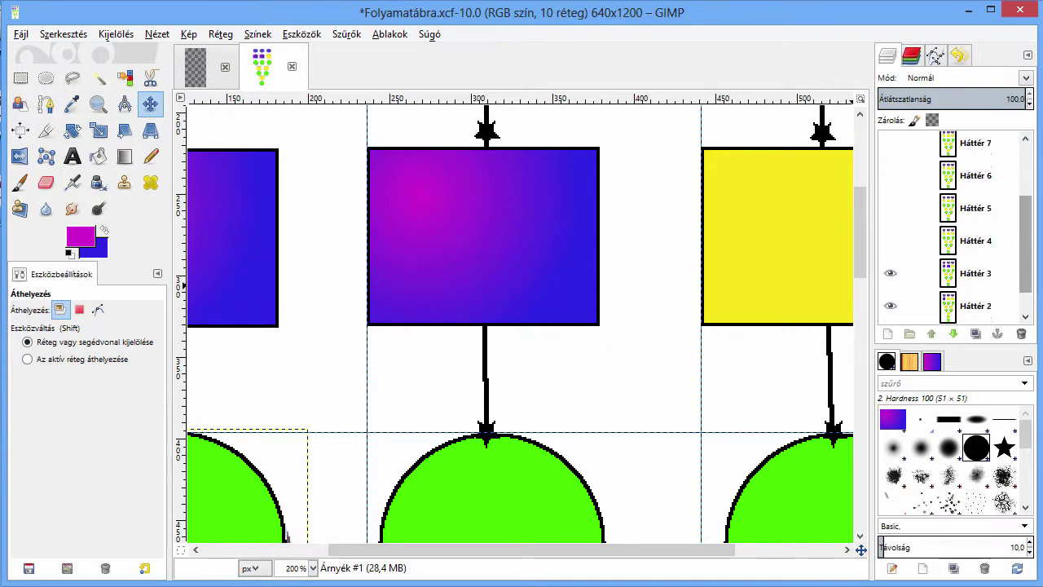
pyautogui.click(890, 260)
pyautogui.click(889, 292)
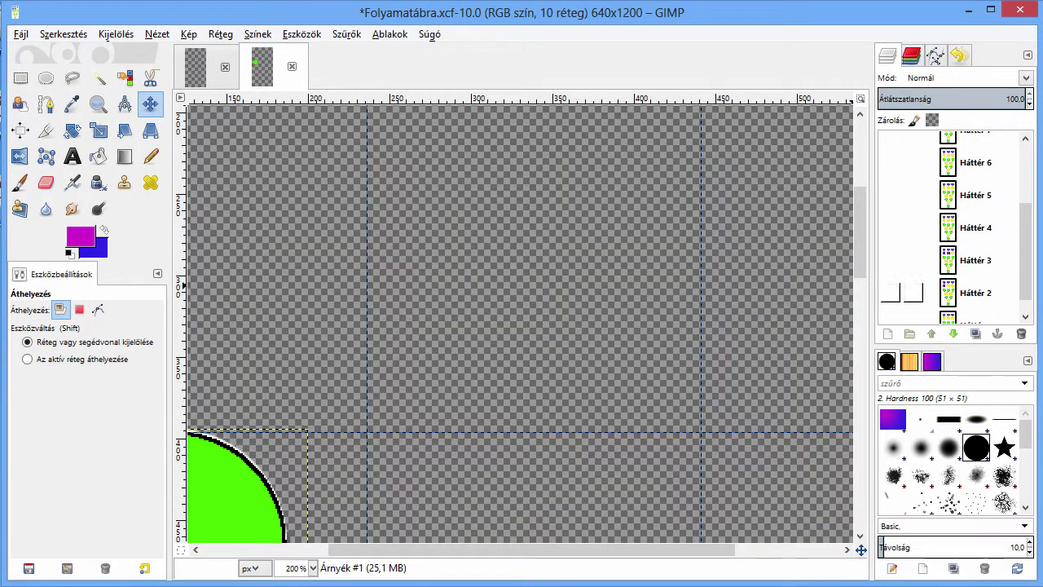
pyautogui.press('-')
pyautogui.press('-')
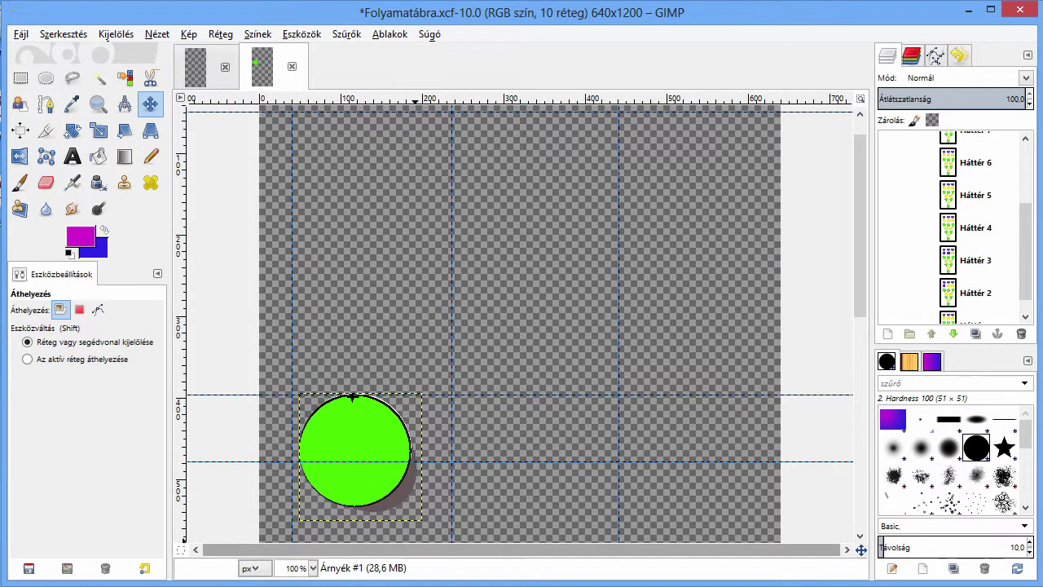
pyautogui.scroll(-3, 402, 449)
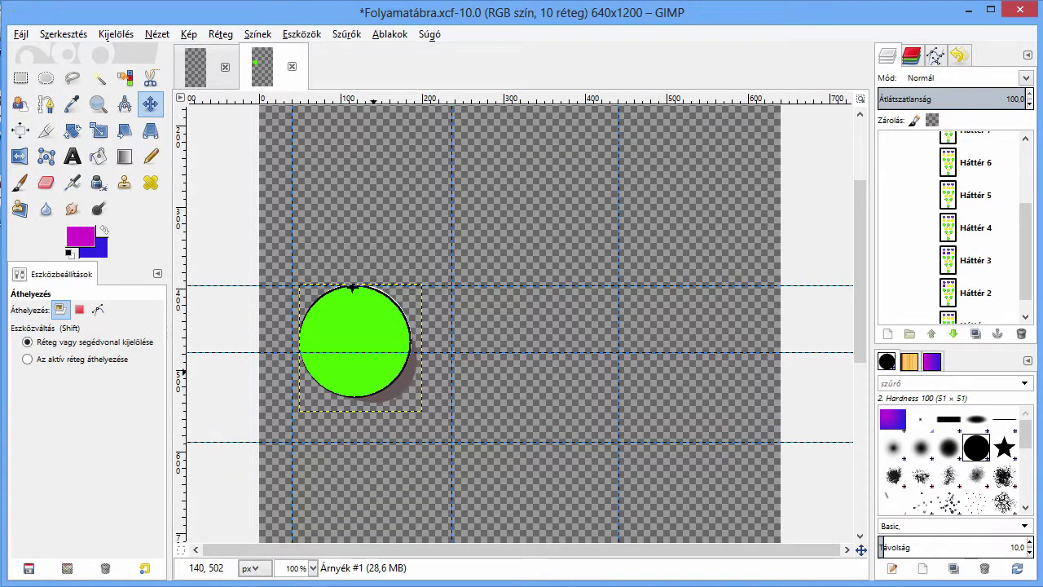
pyautogui.press('+')
pyautogui.press('+')
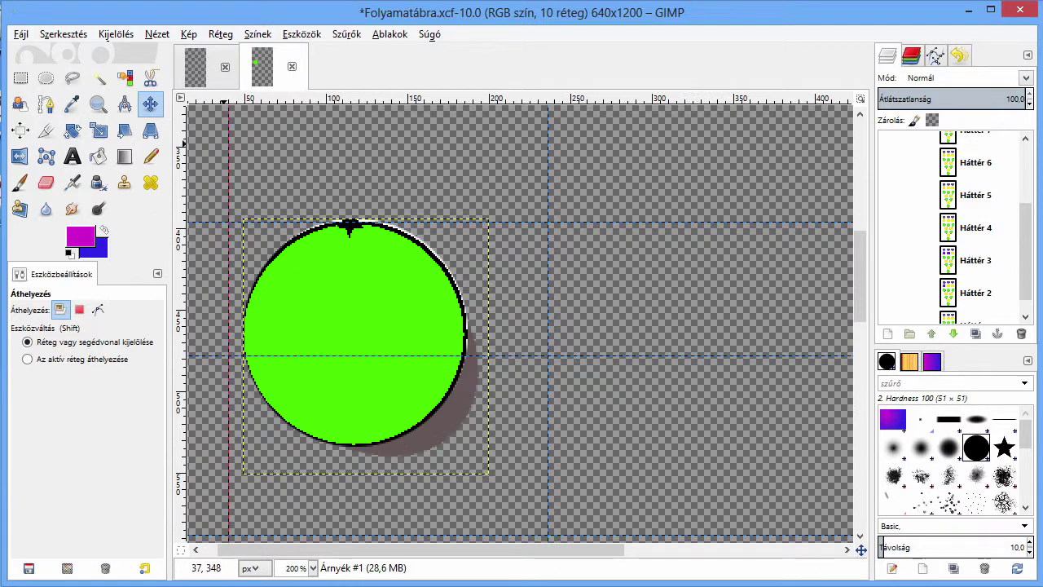
# Select the green circle and its shadow by colour and copy them
pyautogui.click(125, 77)
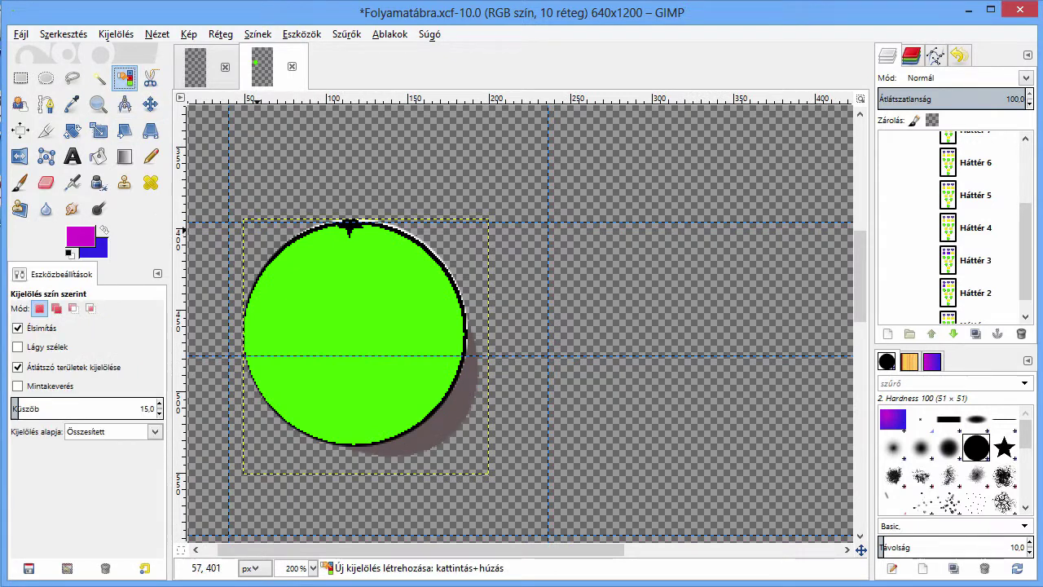
pyautogui.click(262, 229)
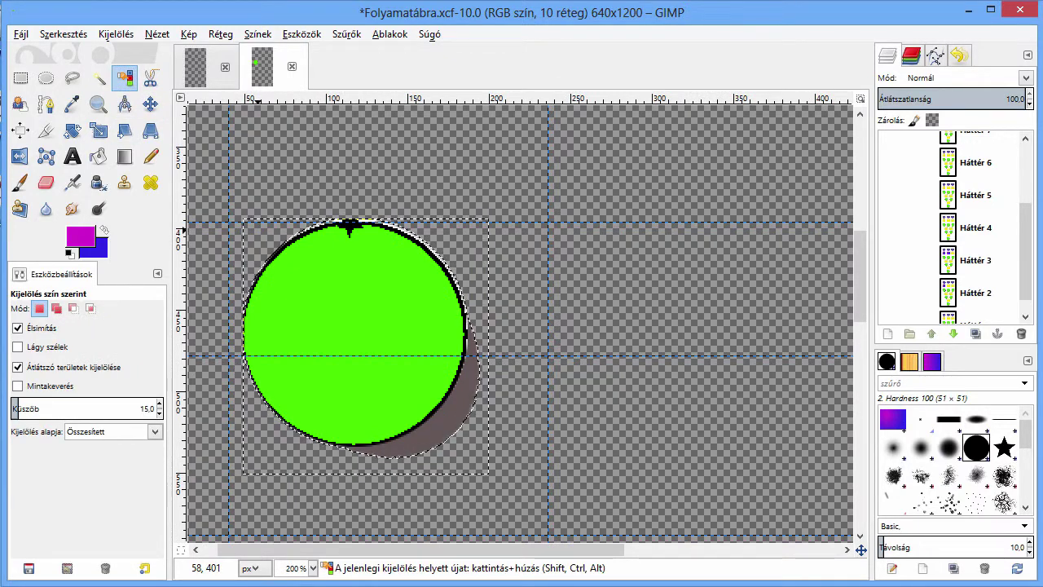
pyautogui.hotkey('alt', 'z')
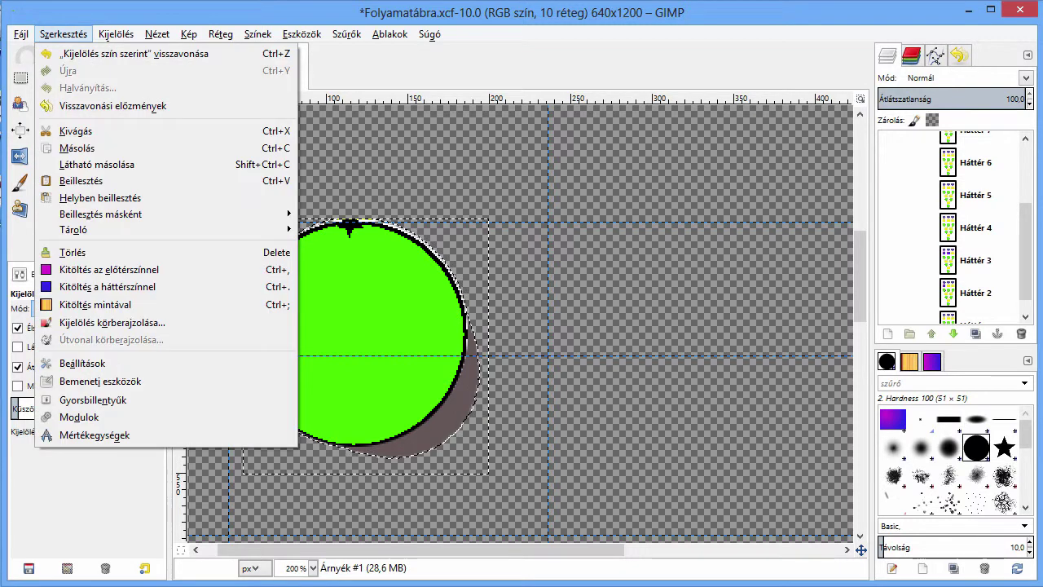
pyautogui.press('Right')
pyautogui.press('Down')
pyautogui.press('Return')
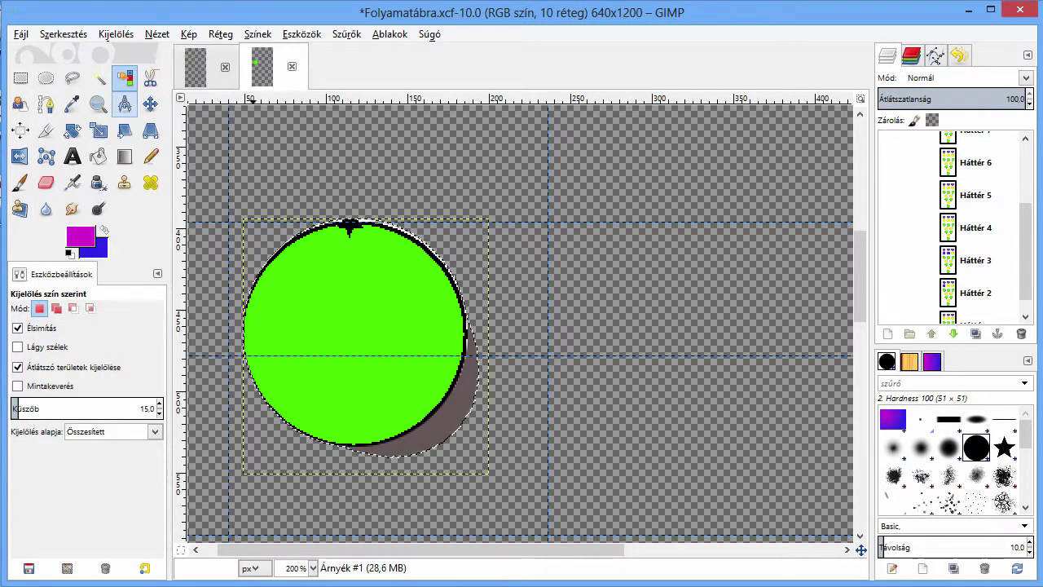
pyautogui.hotkey('ctrl', 'c')
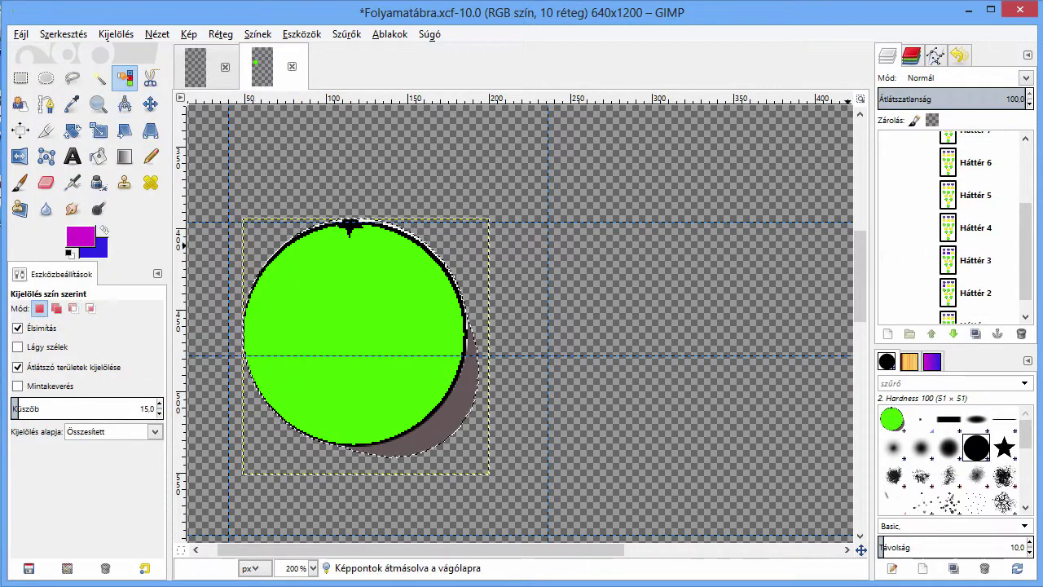
# Show Háttér 3, paste the shadowed circle, and move it over the right green circle
pyautogui.click(975, 260)
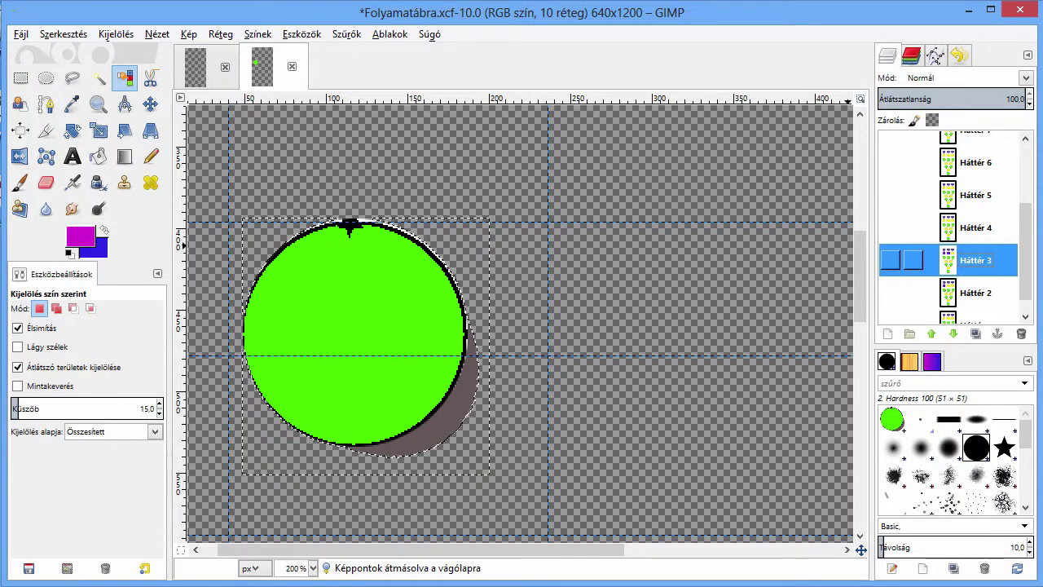
pyautogui.click(889, 260)
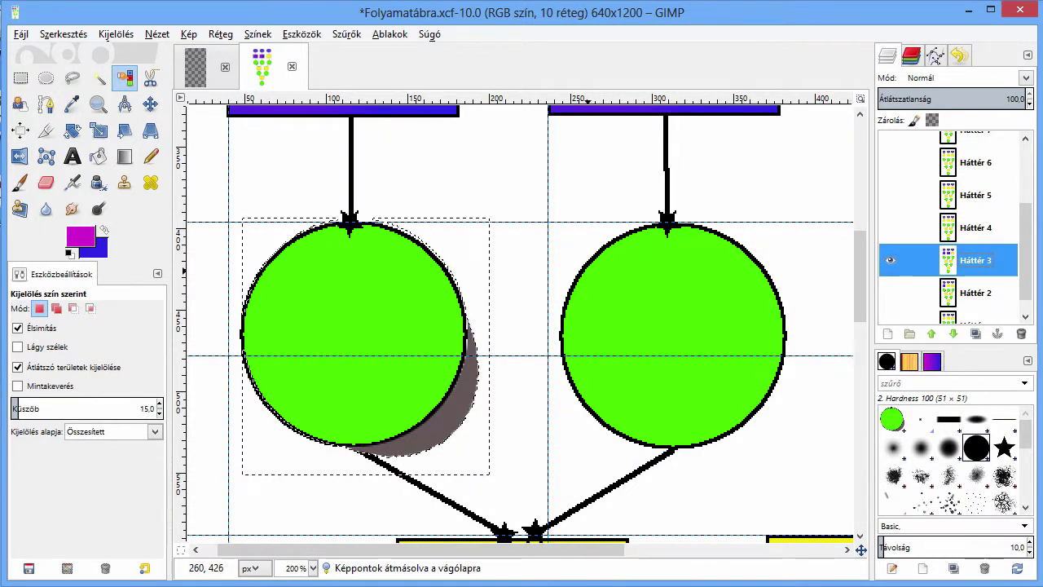
pyautogui.hotkey('ctrl', 'v')
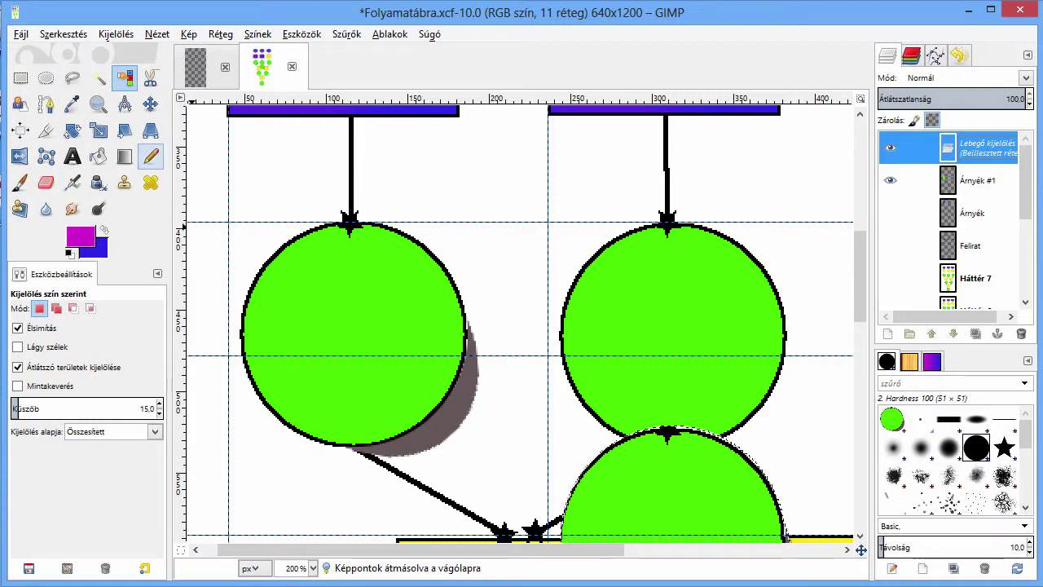
pyautogui.press('m')
pyautogui.moveTo(658, 471); pyautogui.dragTo(658, 462)
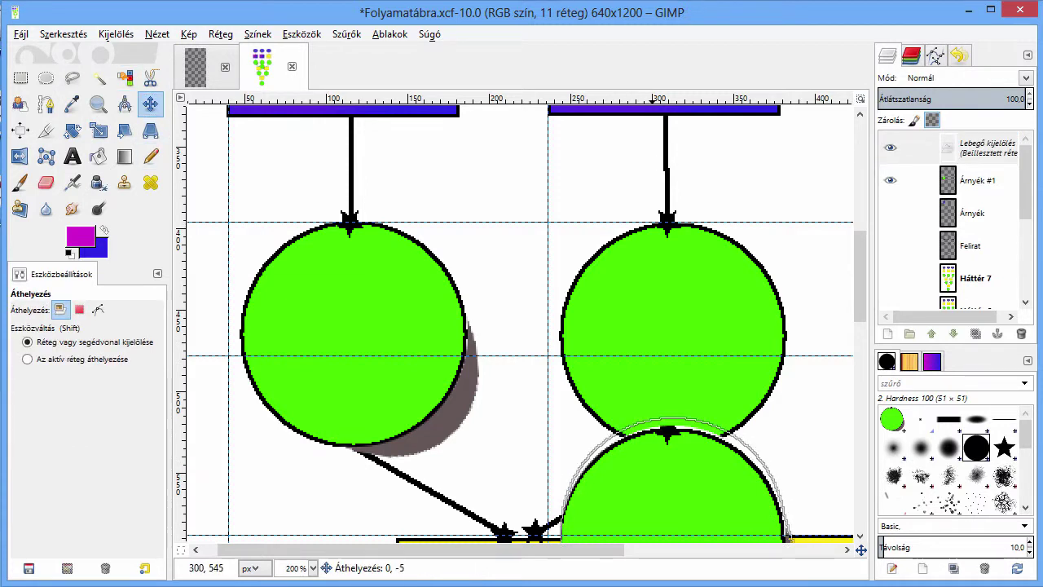
pyautogui.moveTo(684, 545); pyautogui.dragTo(684, 349)
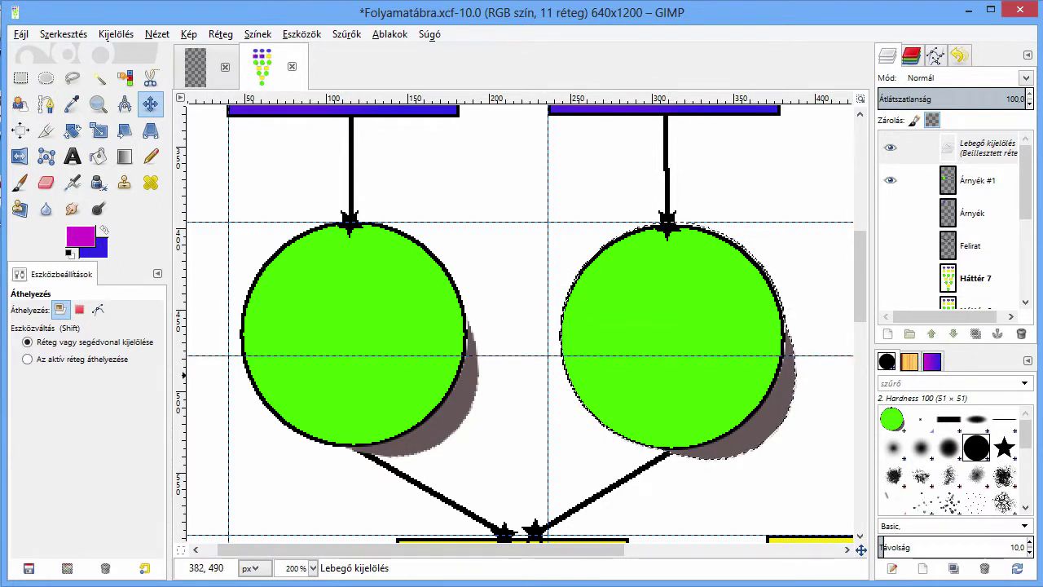
pyautogui.rightClick(901, 147)
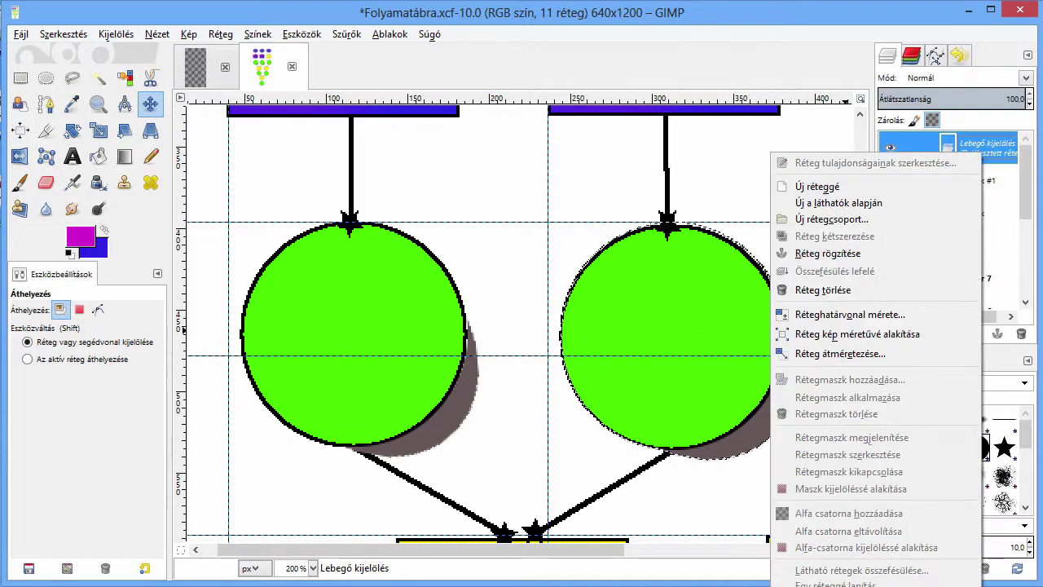
# Anchor the pasted circle, hide Árnyék #1 and Háttér 3, and show the Árnyék layer
pyautogui.click(827, 253)
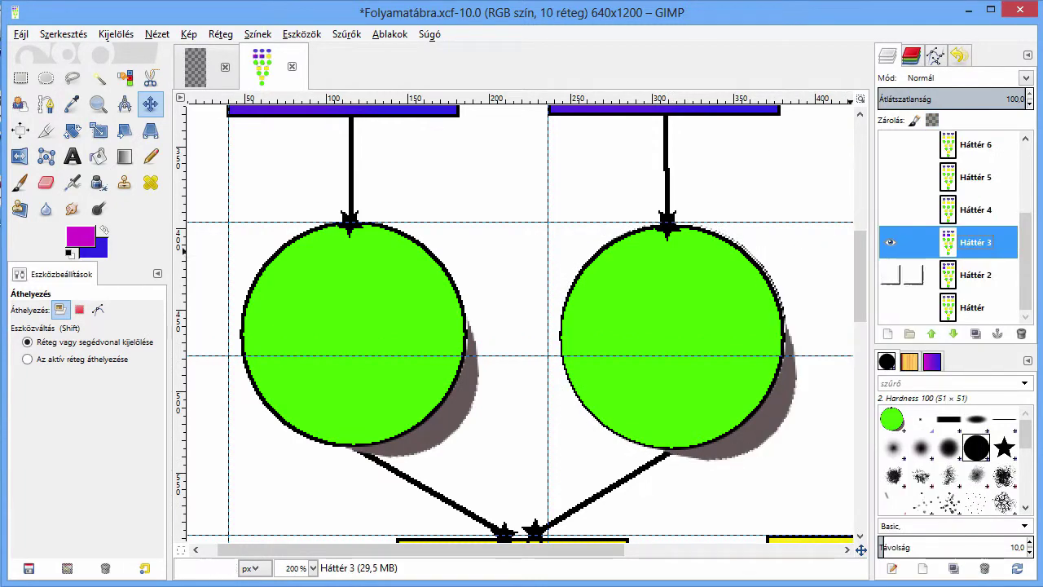
pyautogui.scroll(3, 949, 228)
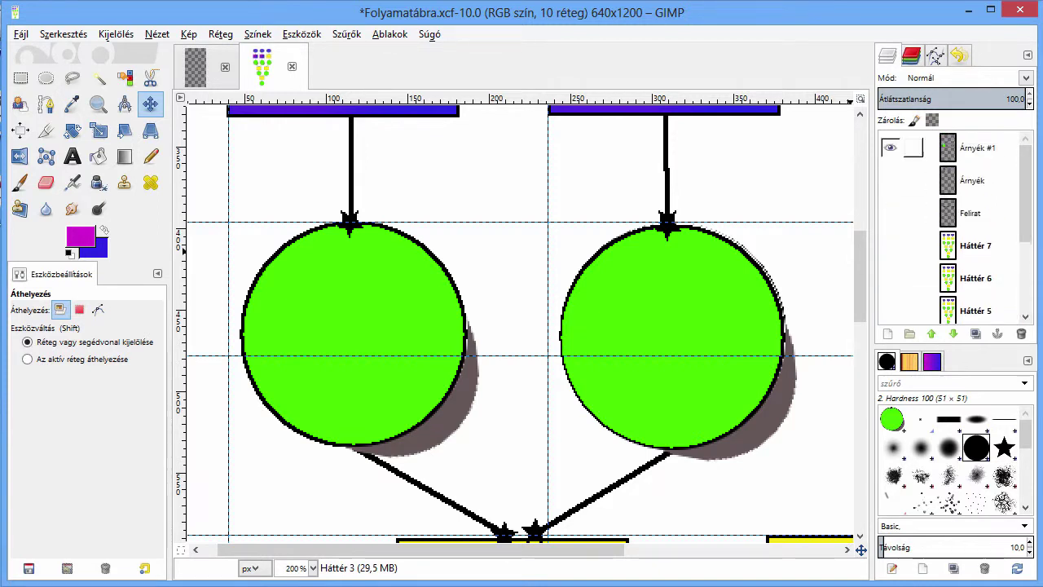
pyautogui.click(890, 148)
pyautogui.click(974, 180)
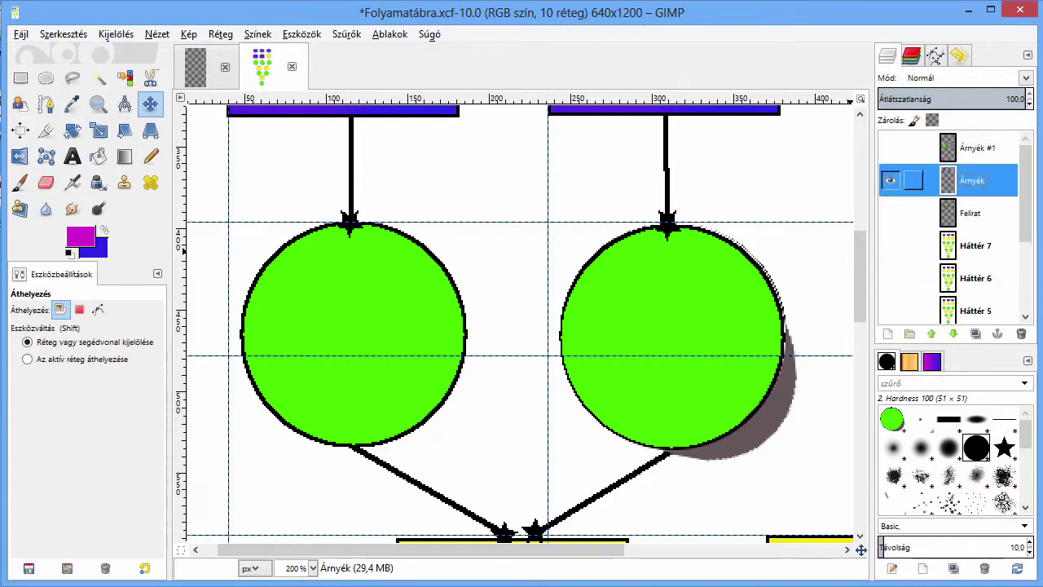
pyautogui.scroll(-3, 949, 229)
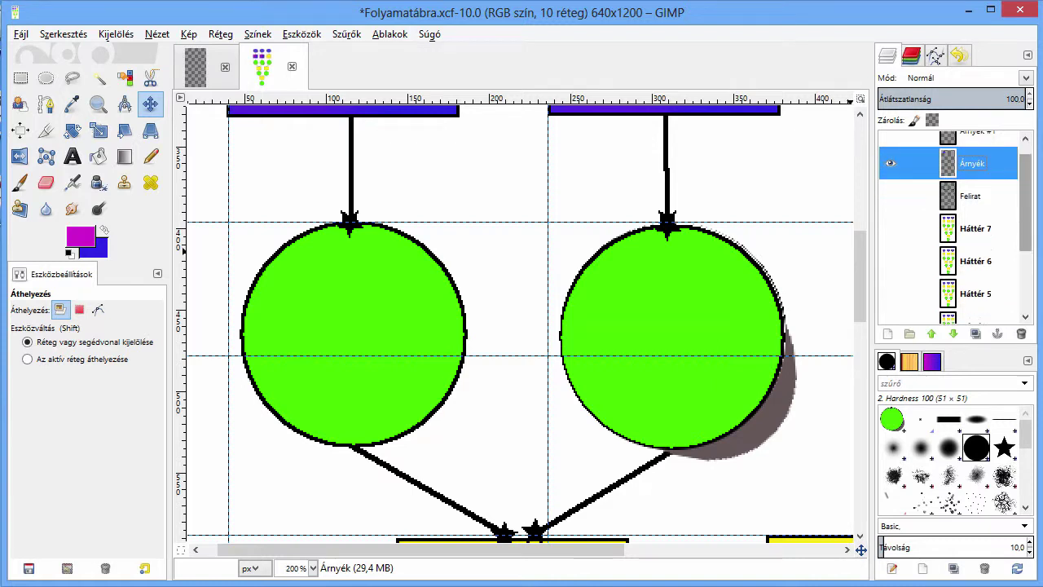
pyautogui.scroll(-2, 949, 228)
pyautogui.click(890, 242)
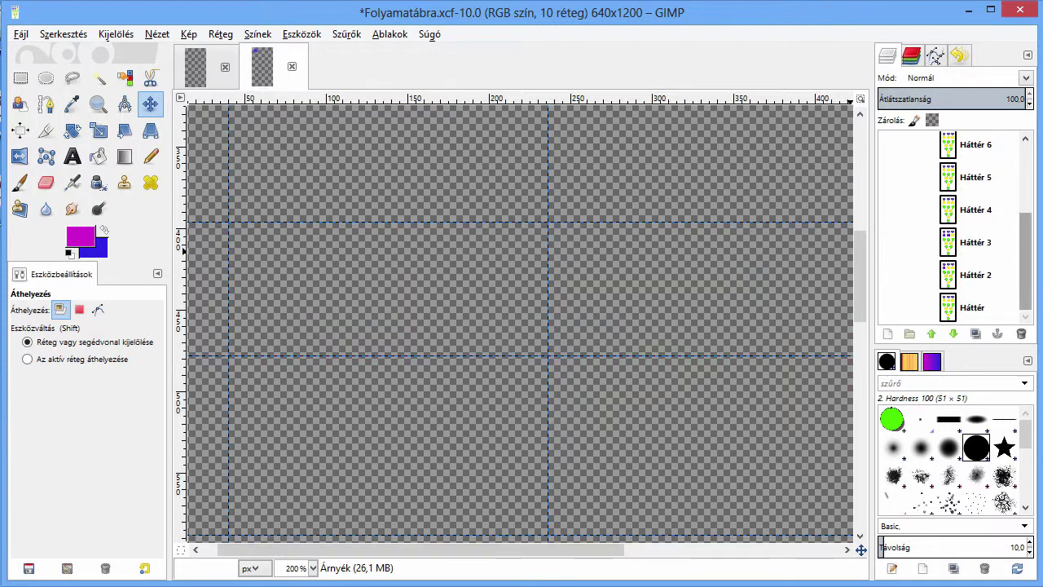
pyautogui.scroll(2, 949, 228)
pyautogui.scroll(2, 949, 228)
pyautogui.click(889, 180)
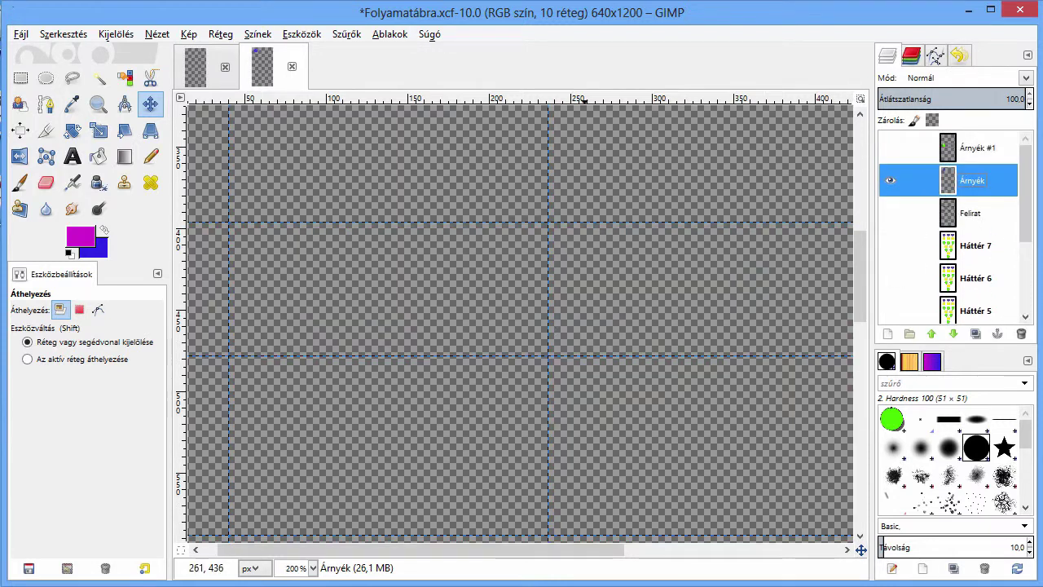
pyautogui.scroll(-3, 572, 318)
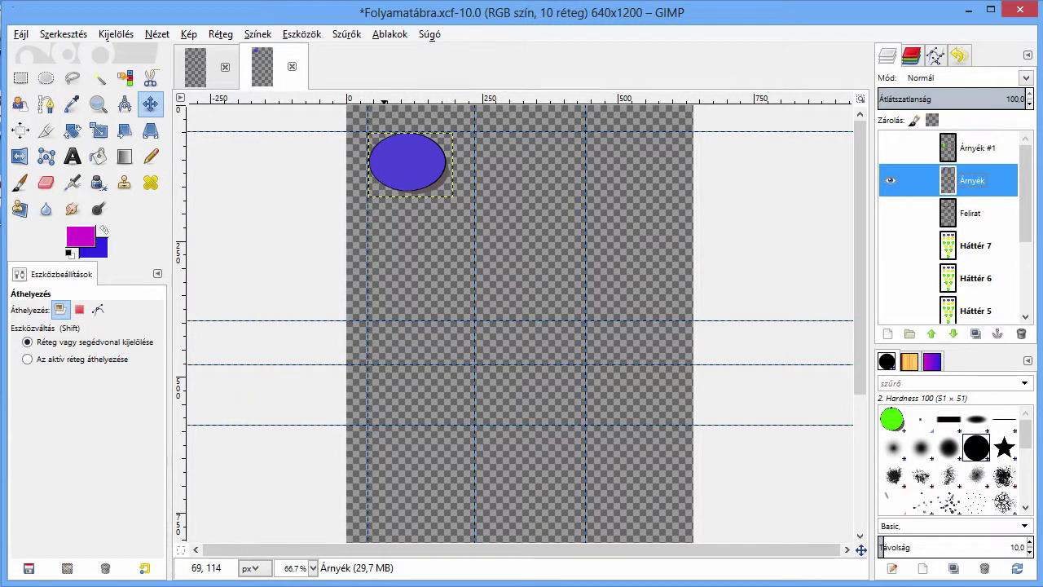
pyautogui.scroll(3, 391, 158)
pyautogui.scroll(1, 362, 170)
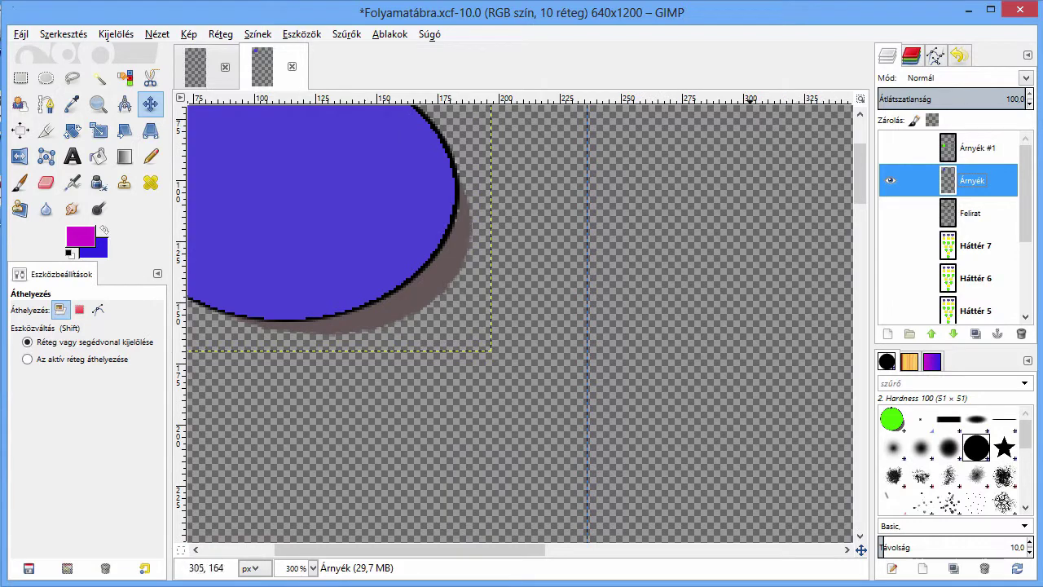
pyautogui.moveTo(407, 549); pyautogui.dragTo(323, 549)
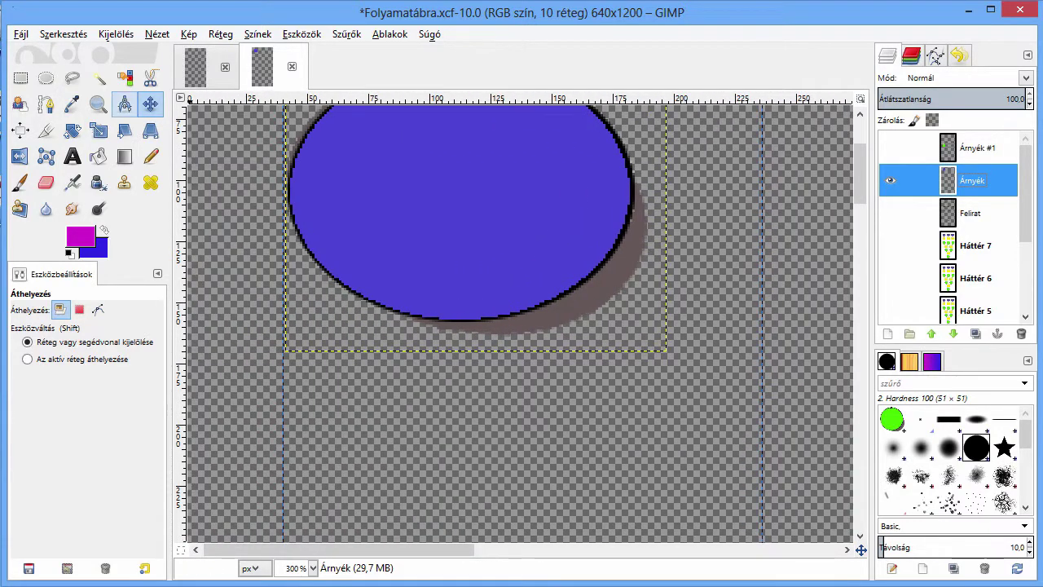
# Select the blue ellipse and its shadow by colour on Árnyék and copy them
pyautogui.click(124, 78)
pyautogui.click(486, 476)
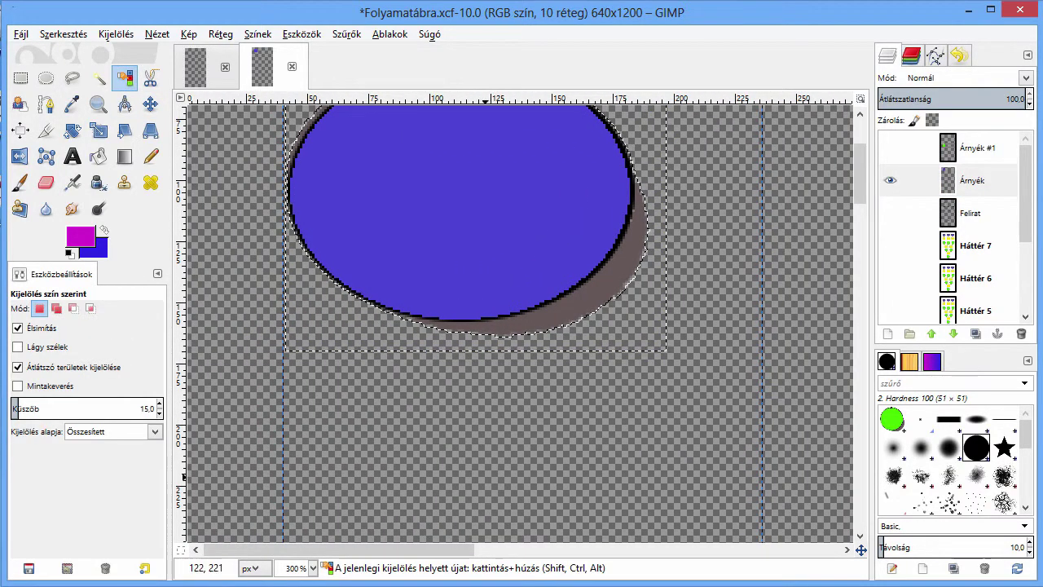
pyautogui.hotkey('ctrl', 'c')
pyautogui.click(115, 33)
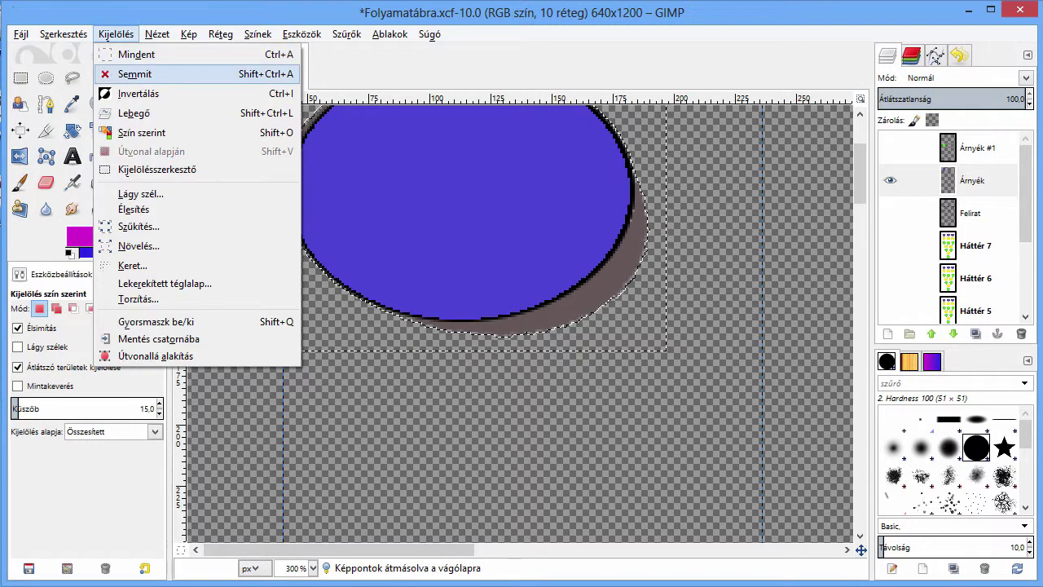
pyautogui.press('Escape')
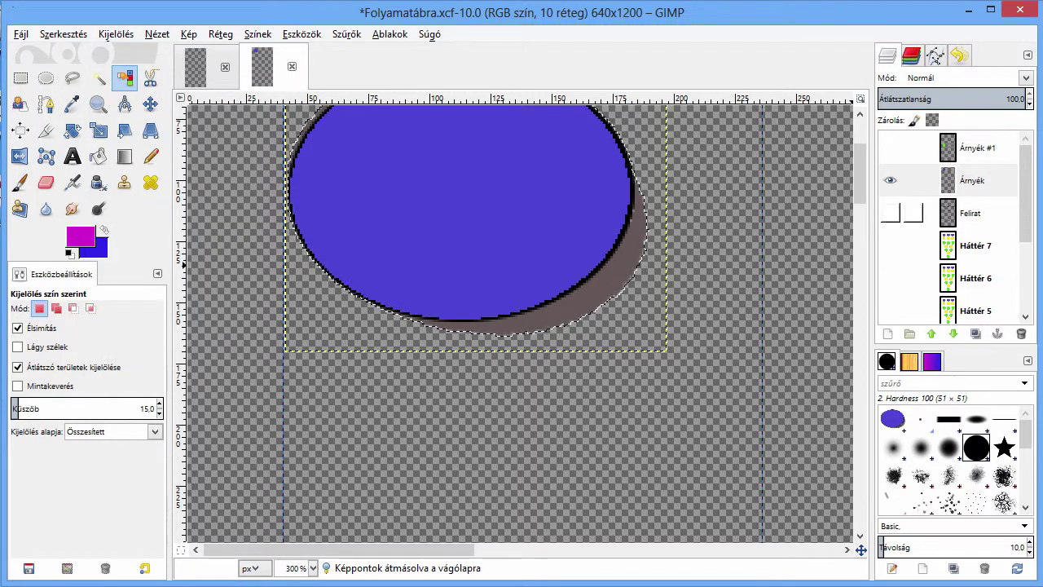
# Scroll down the layer list and select the Háttér 3 background layer
pyautogui.scroll(-1, 949, 228)
pyautogui.scroll(-3, 949, 228)
pyautogui.scroll(-2, 949, 228)
pyautogui.click(974, 245)
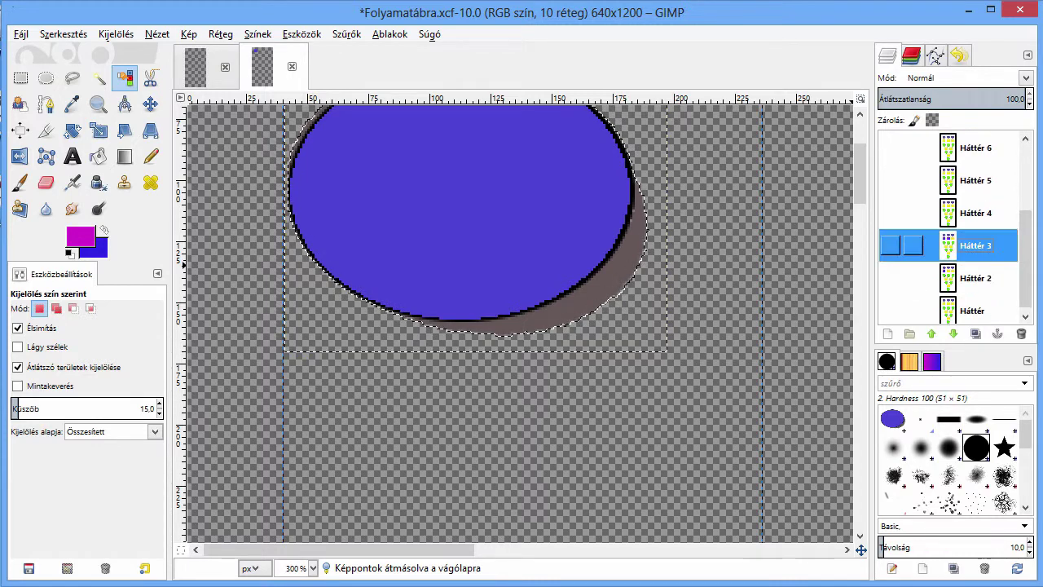
# Show Háttér 3, paste the blue ellipse, and move it atop the middle diagram
pyautogui.click(890, 245)
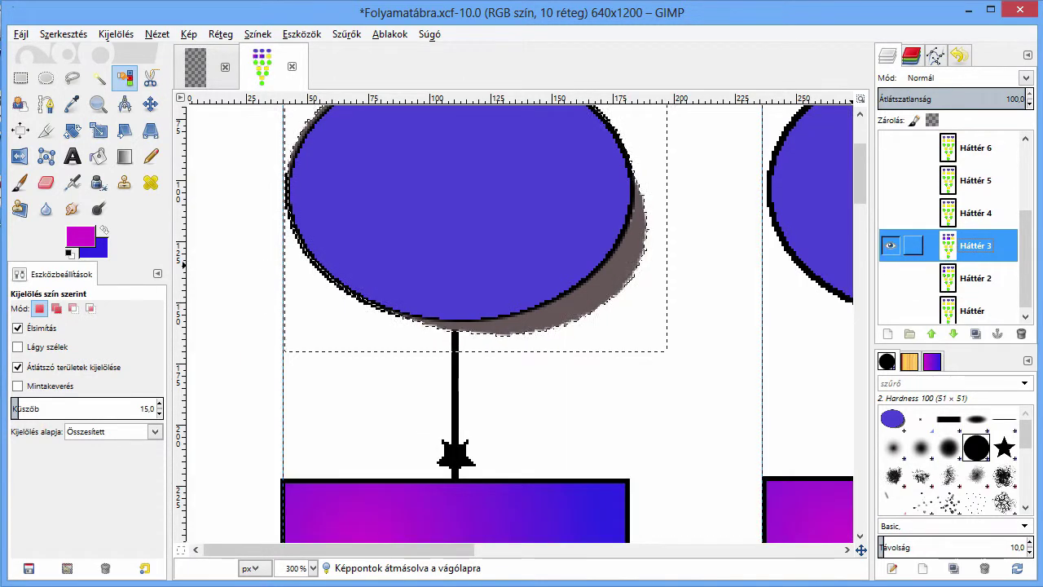
pyautogui.hotkey('ctrl', 'v')
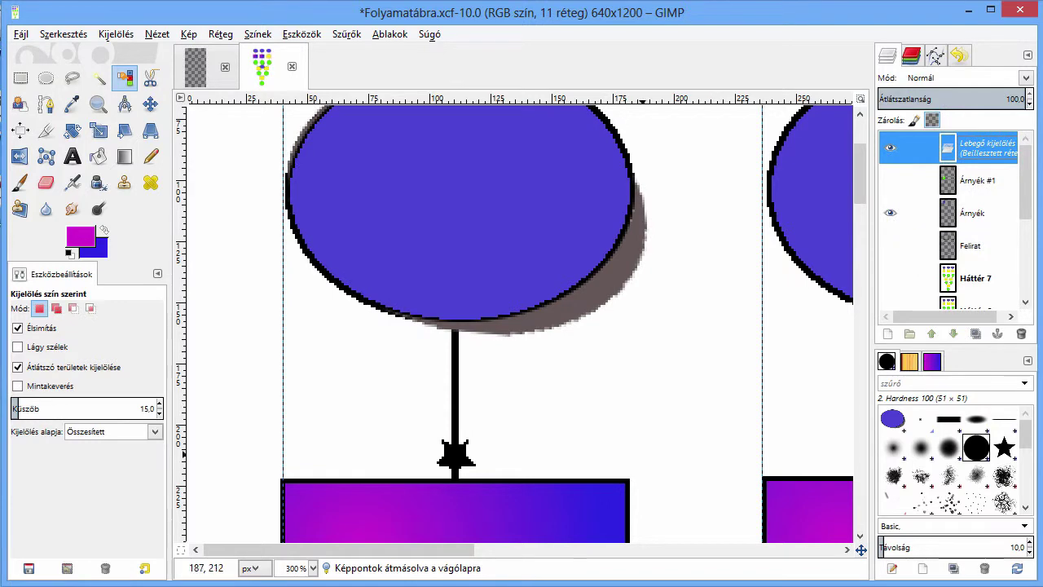
pyautogui.press('-')
pyautogui.press('-')
pyautogui.press('-')
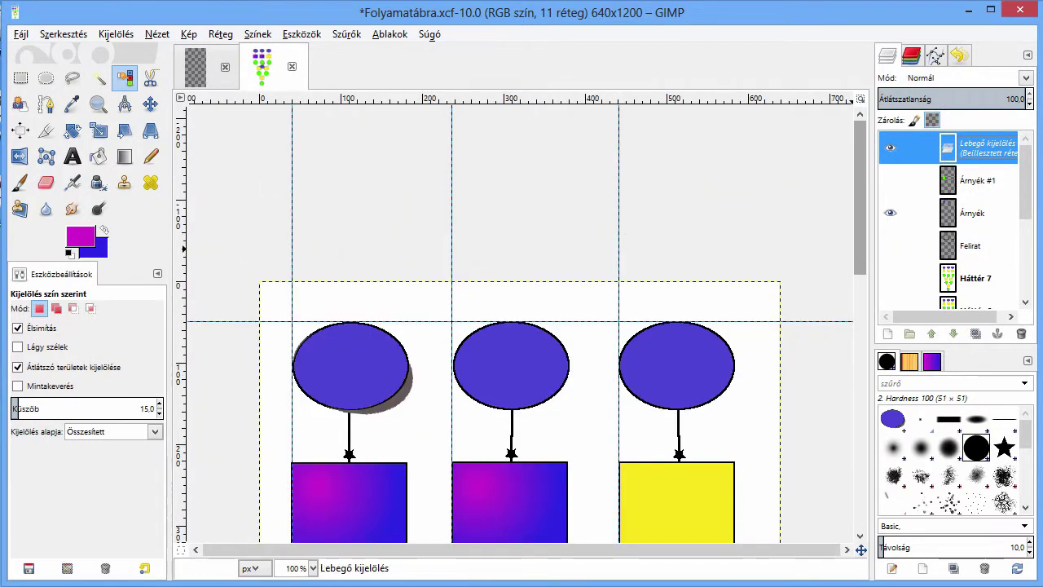
pyautogui.scroll(-5, 522, 326)
pyautogui.press('m')
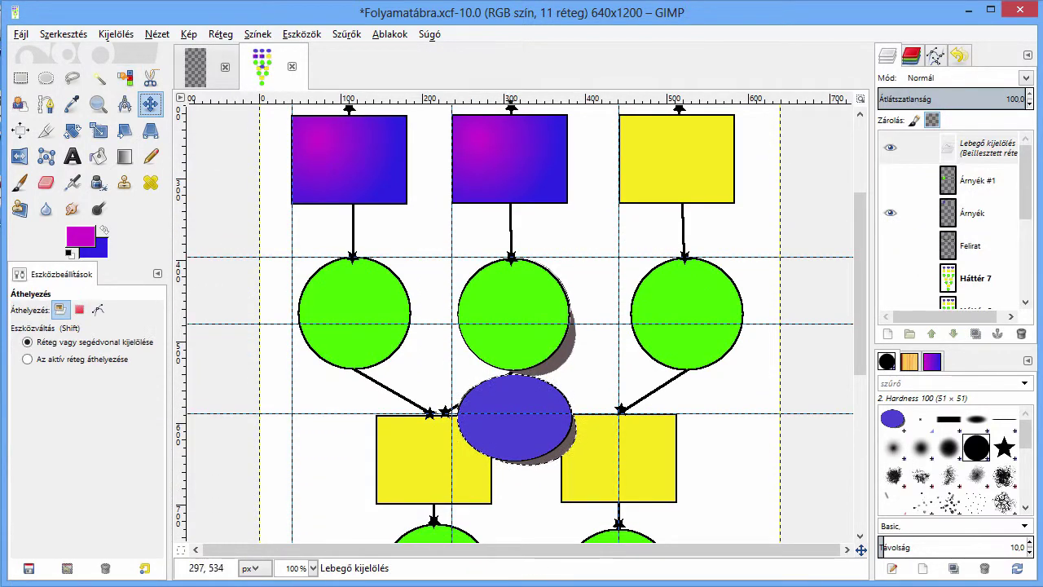
pyautogui.moveTo(523, 391); pyautogui.dragTo(517, 184)
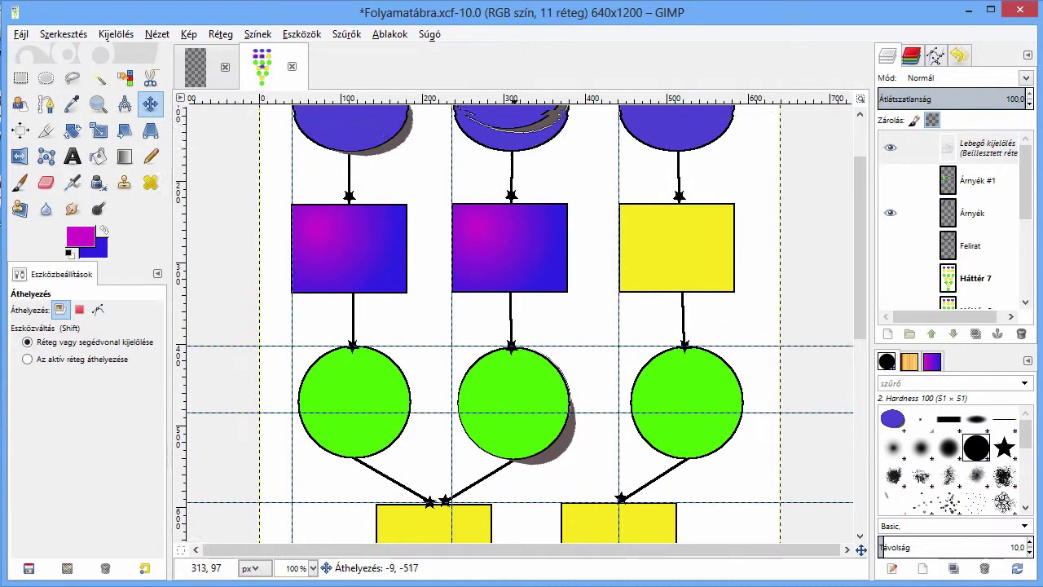
pyautogui.moveTo(516, 114); pyautogui.dragTo(516, 189)
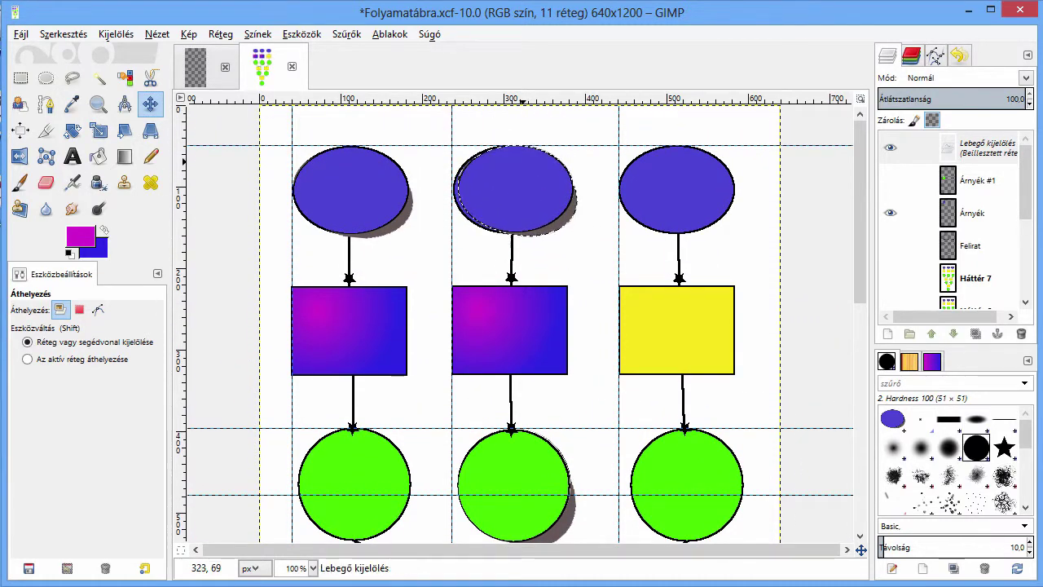
# Nudge the floating ellipse into alignment and anchor it into Háttér 3
pyautogui.click(98, 310)
pyautogui.scroll(3, 512, 189)
pyautogui.click(60, 308)
pyautogui.moveTo(543, 245); pyautogui.dragTo(531, 249)
pyautogui.rightClick(949, 146)
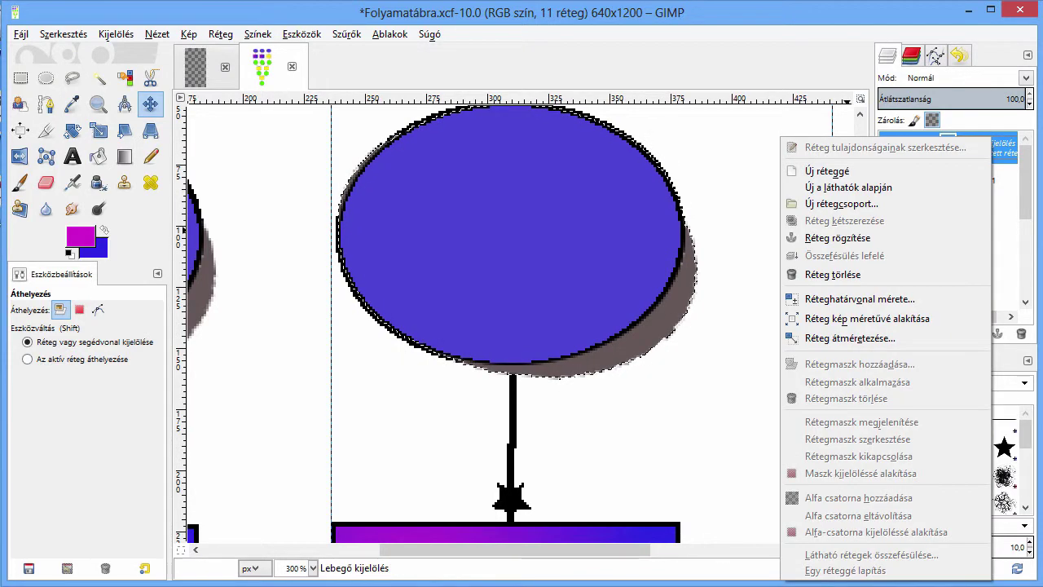
pyautogui.click(823, 237)
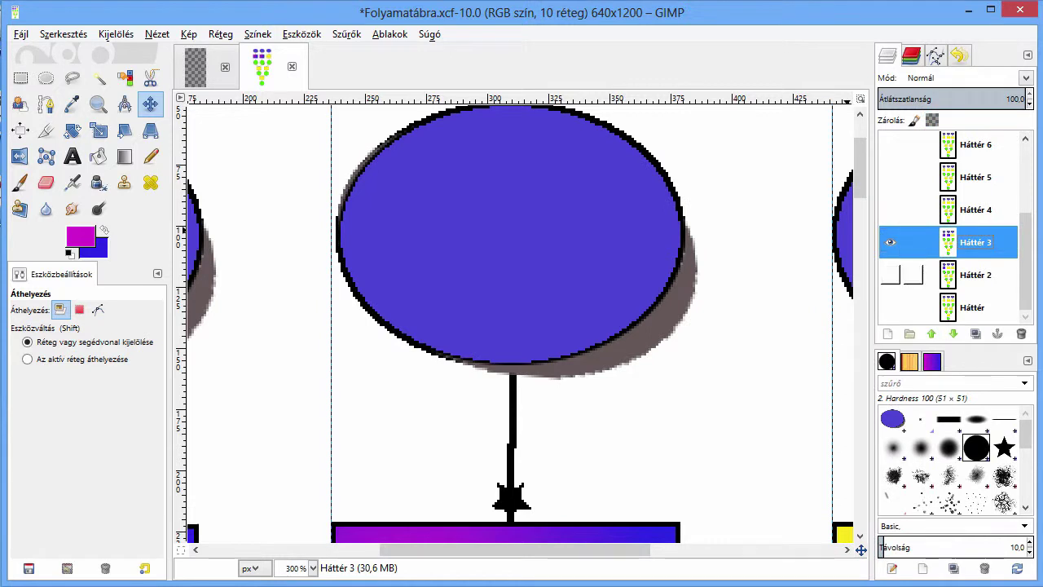
pyautogui.scroll(1, 896, 228)
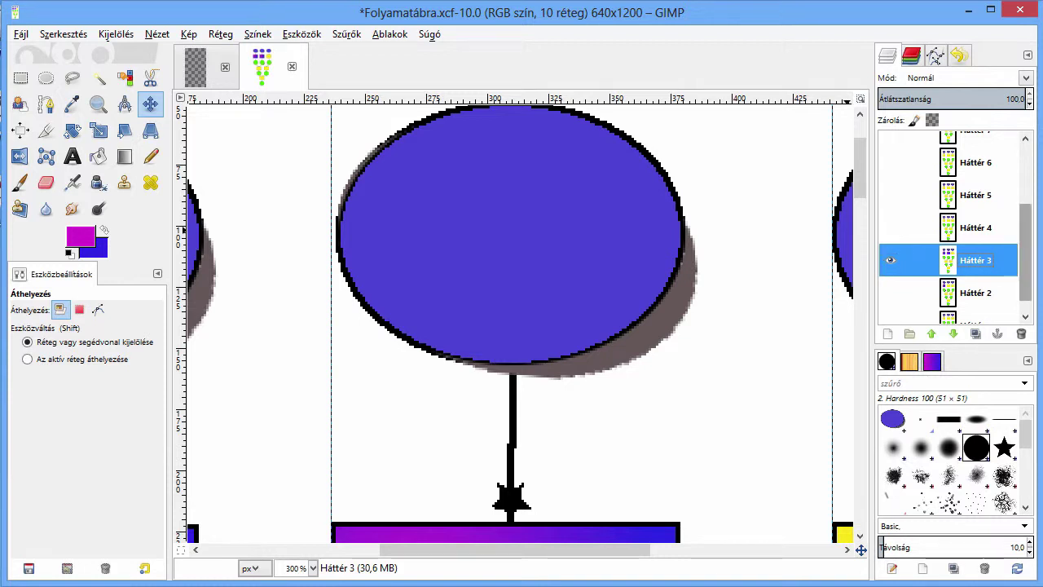
pyautogui.scroll(-1, 949, 228)
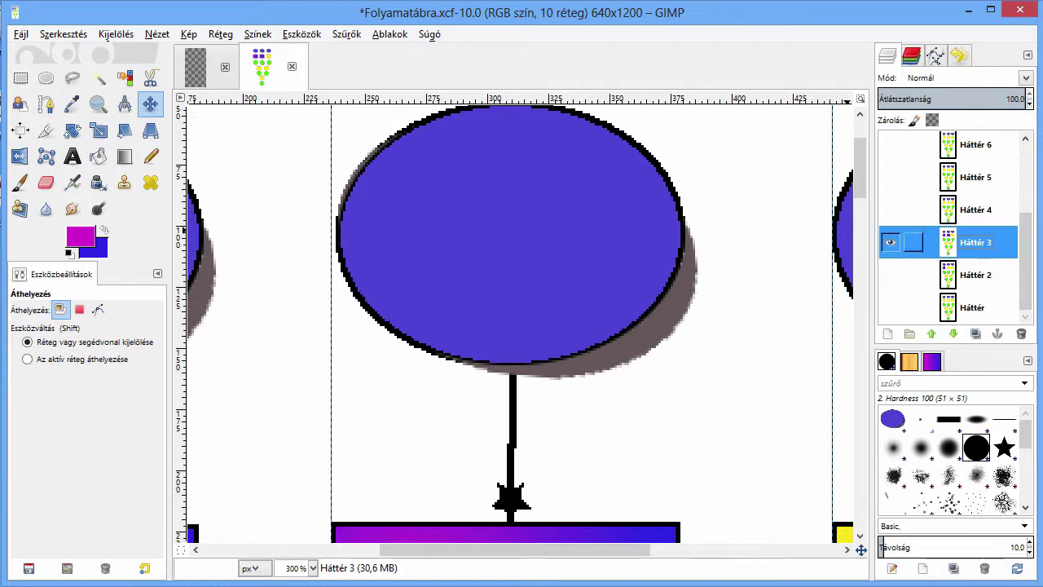
pyautogui.scroll(2, 949, 228)
pyautogui.scroll(1, 949, 228)
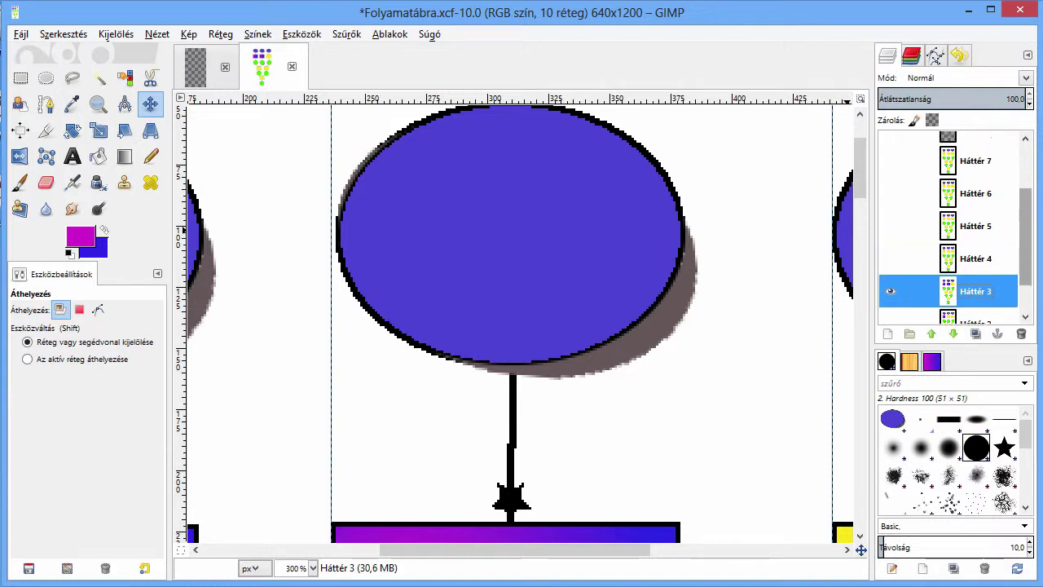
pyautogui.scroll(2, 950, 228)
pyautogui.scroll(1, 949, 228)
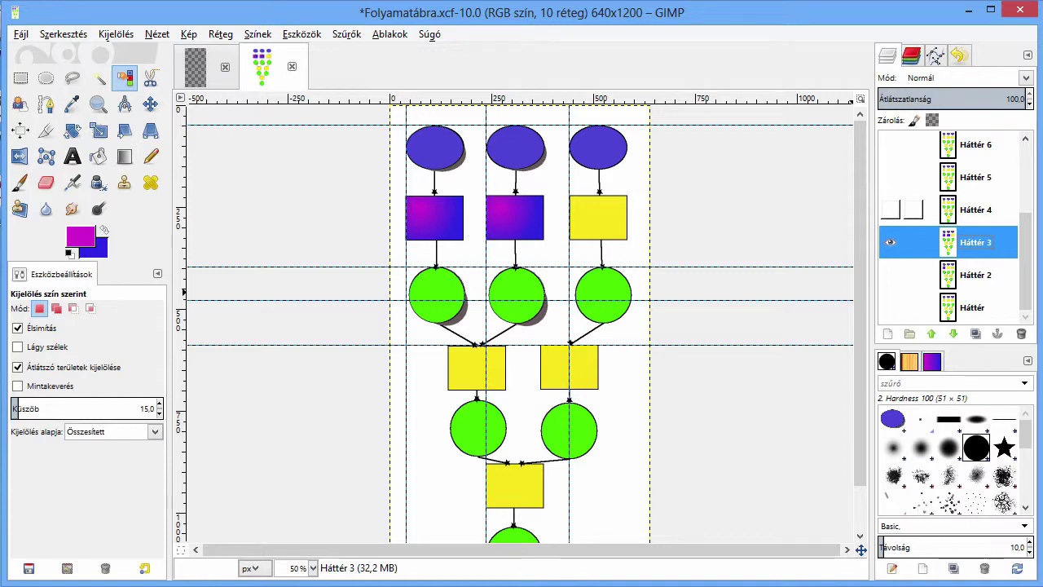
pyautogui.click(889, 242)
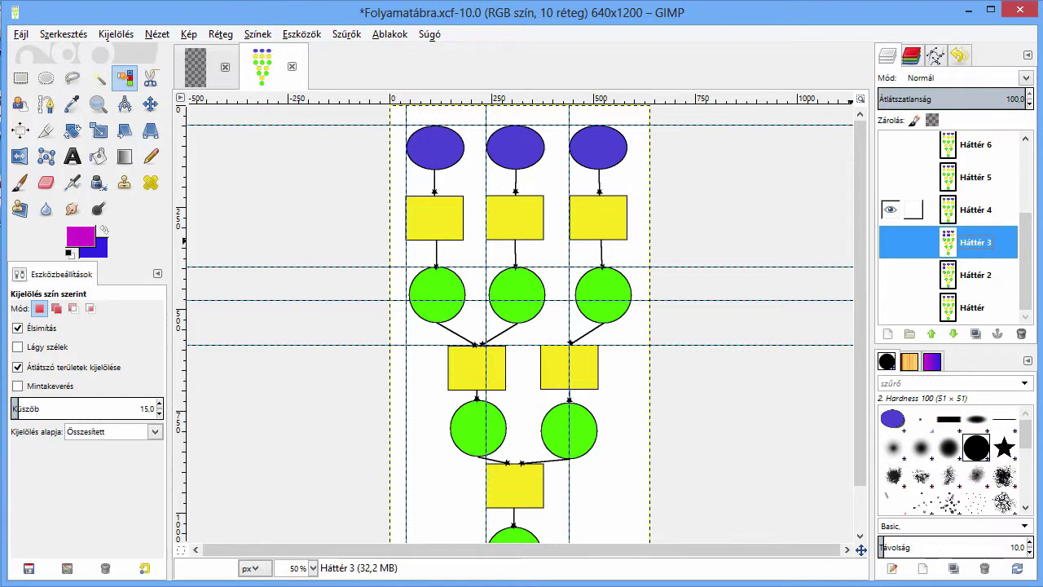
pyautogui.click(890, 210)
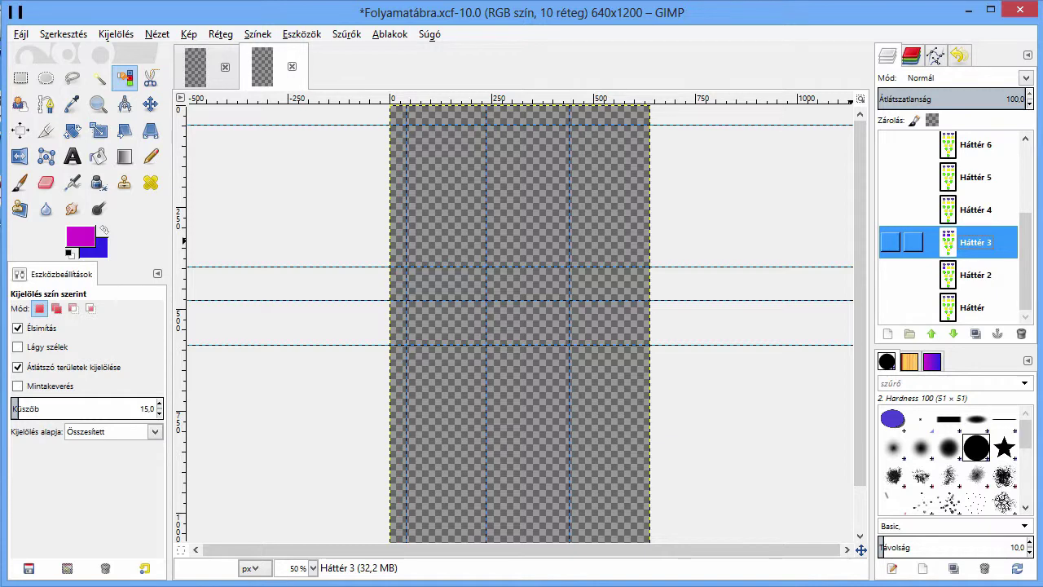
pyautogui.click(890, 242)
pyautogui.scroll(2, 896, 244)
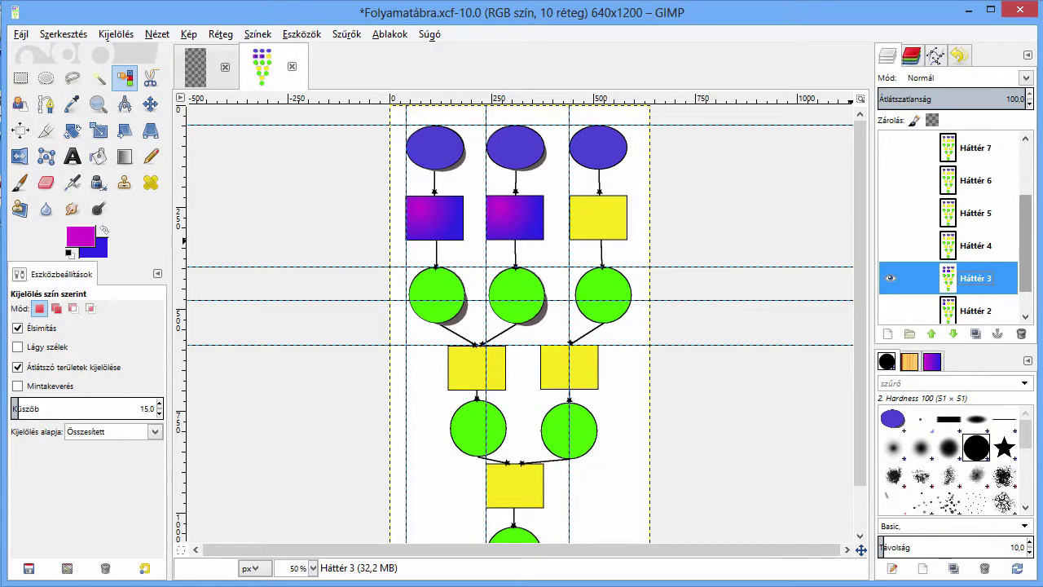
# Delete the old Háttér 4, 5, 6 and 7 background layers
pyautogui.click(975, 247)
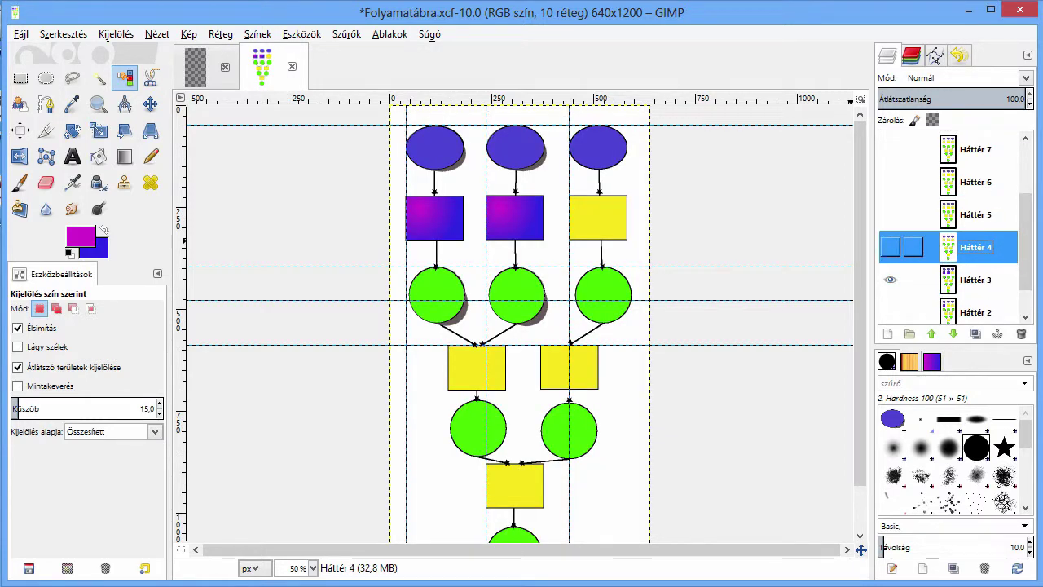
pyautogui.click(1021, 334)
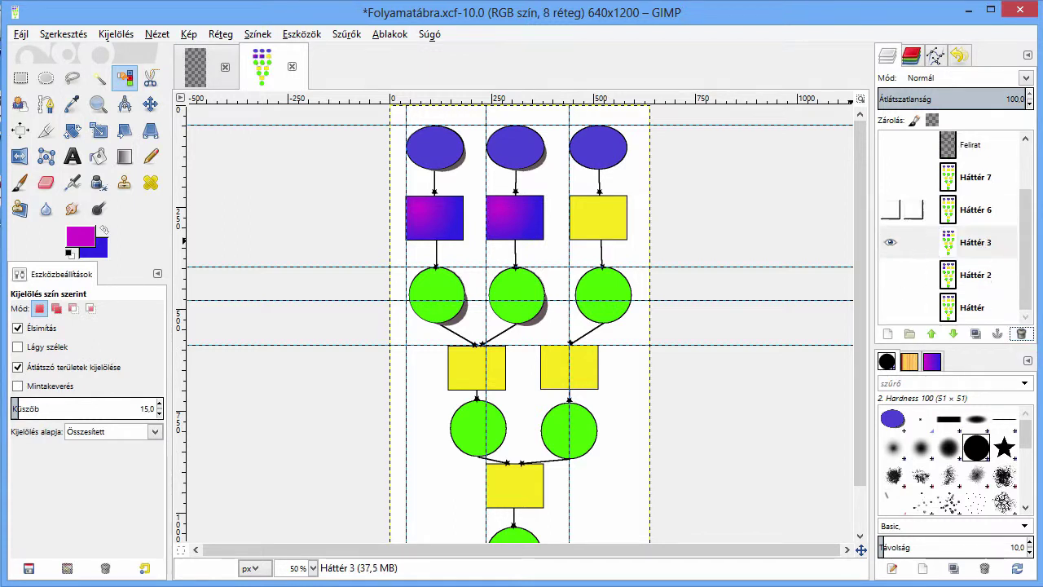
pyautogui.click(1021, 334)
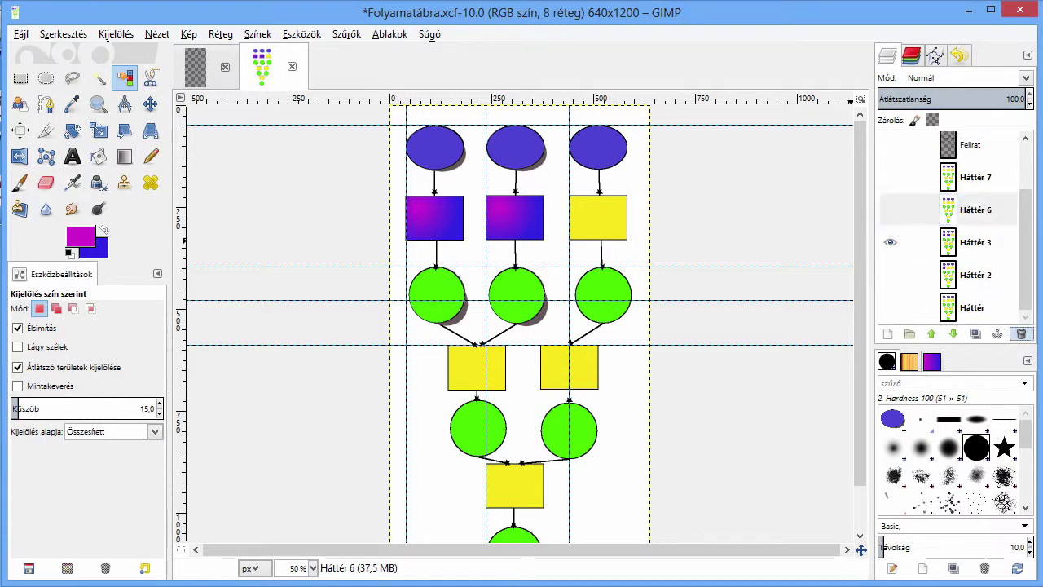
pyautogui.click(1021, 333)
pyautogui.click(1021, 333)
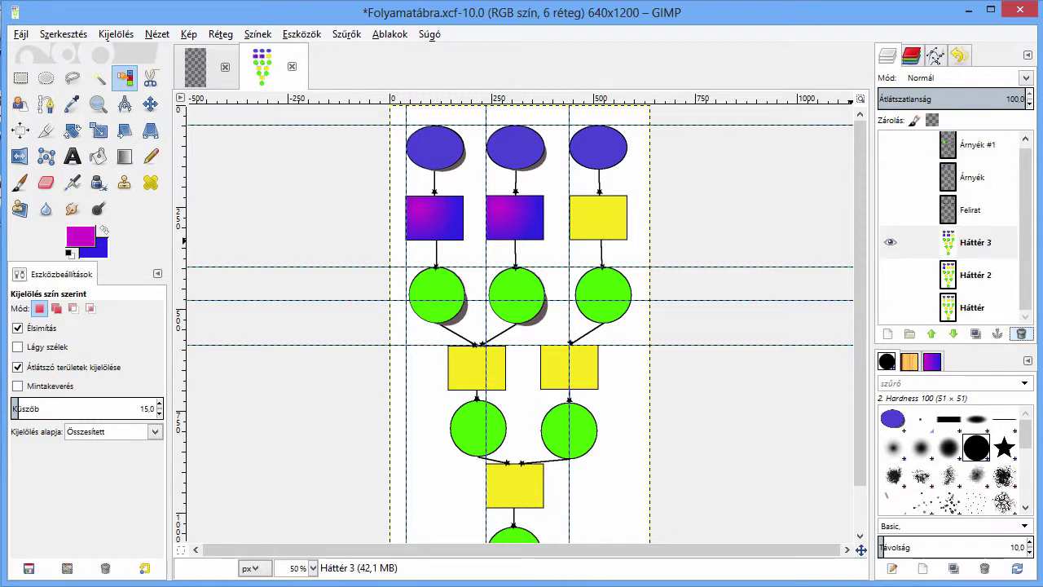
# Duplicate Háttér 3, rename the copy Háttér 4, and hide it
pyautogui.click(975, 333)
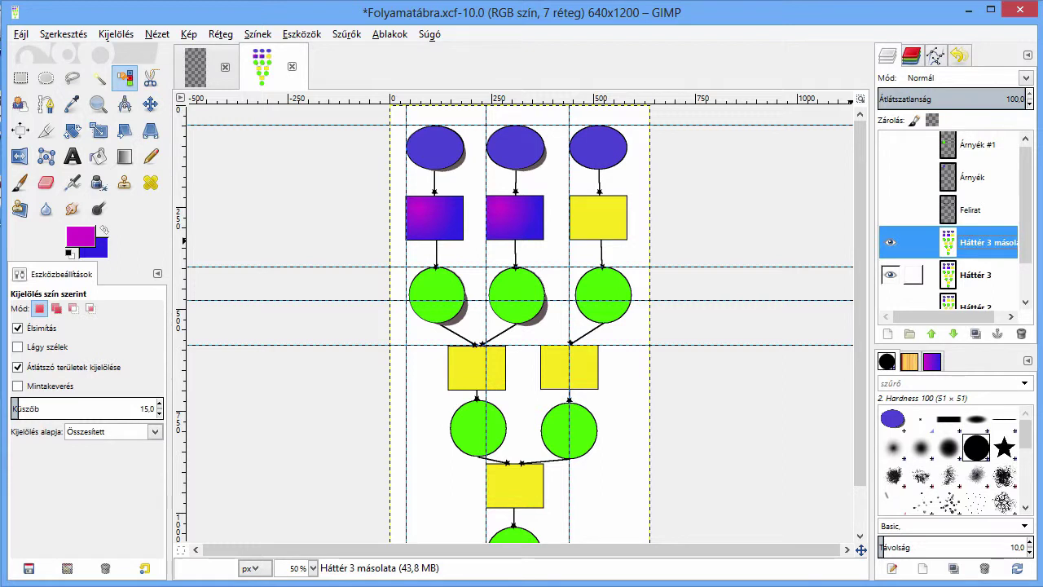
pyautogui.click(890, 274)
pyautogui.doubleClick(987, 241)
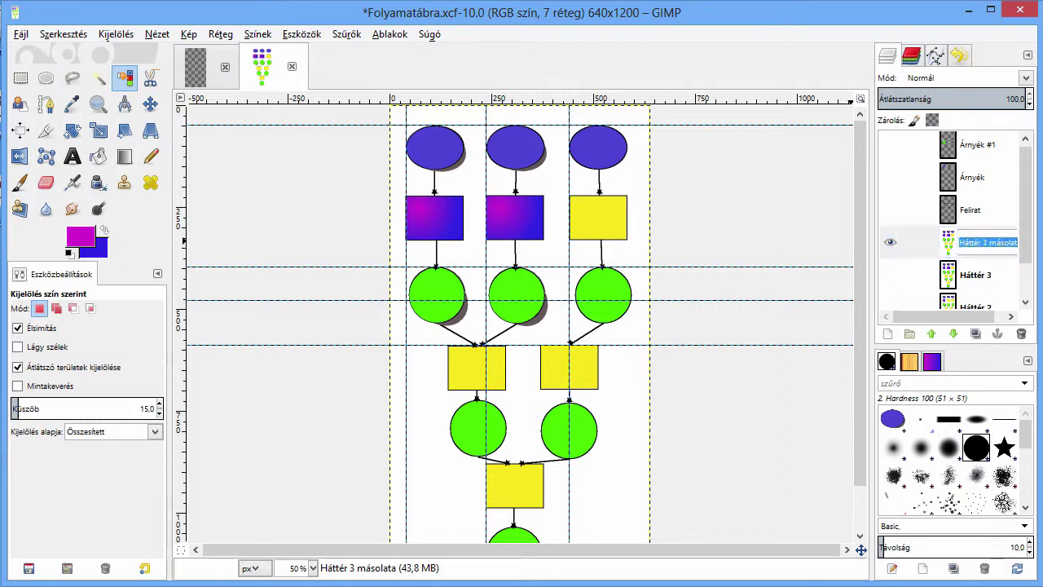
pyautogui.click(985, 242)
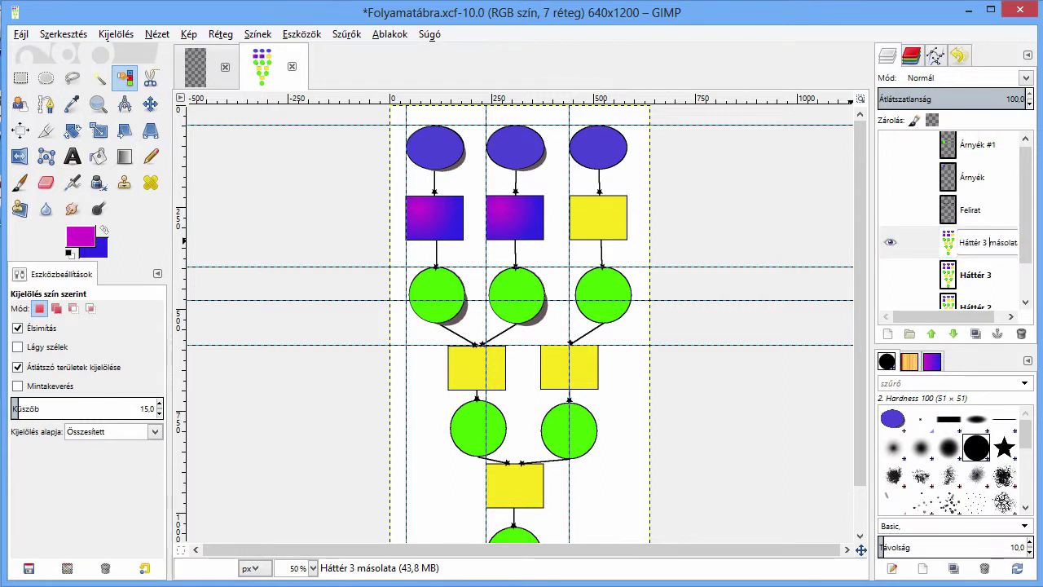
pyautogui.press('BackSpace')
pyautogui.write('Háttér 4')
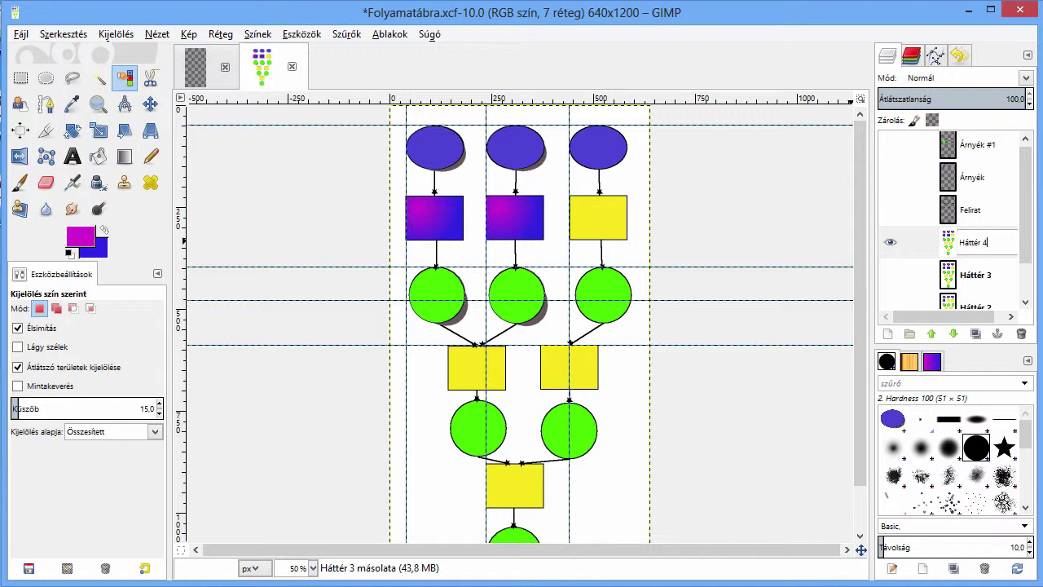
pyautogui.press('Return')
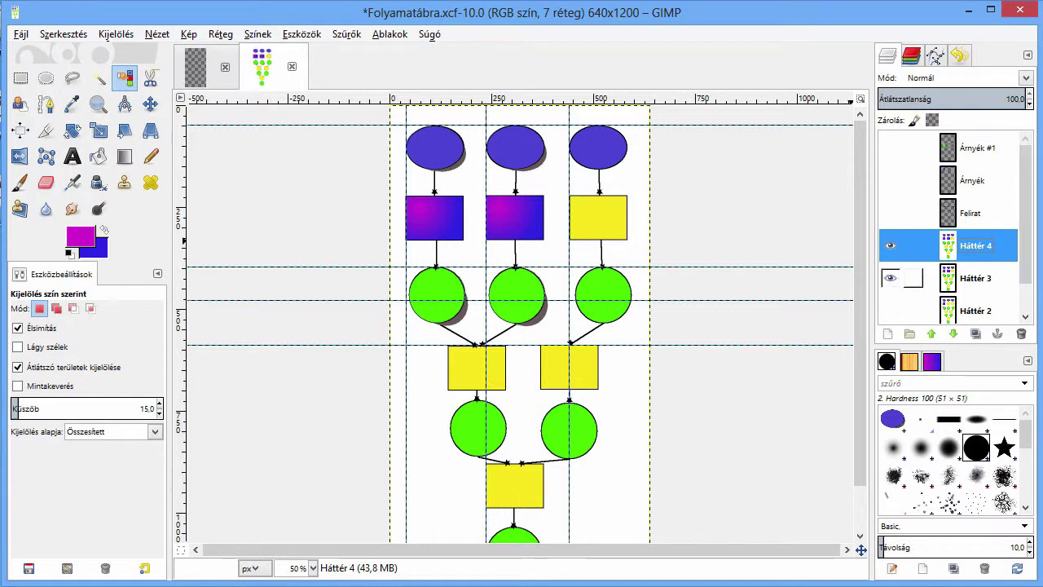
pyautogui.click(974, 278)
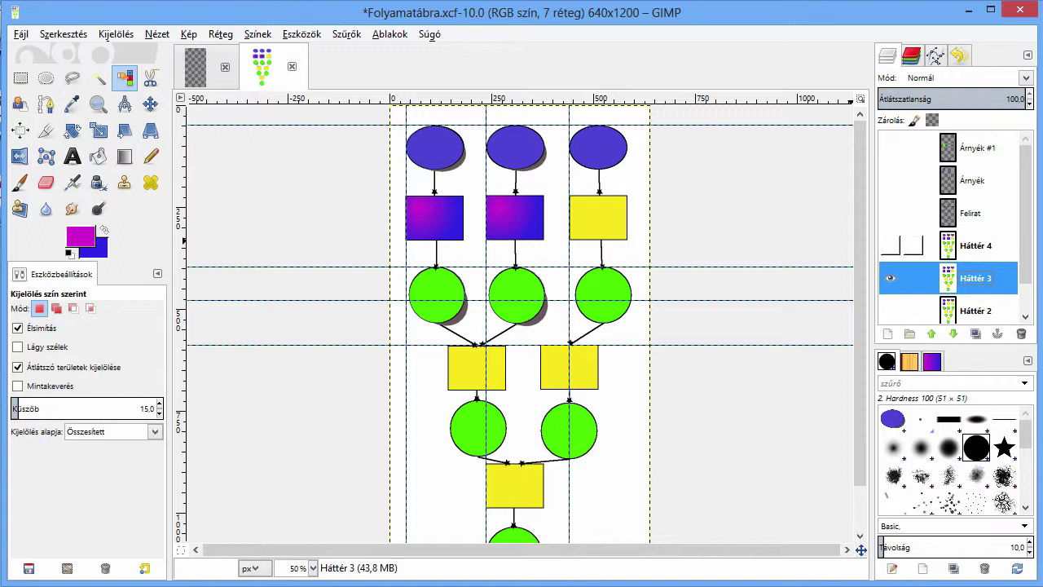
pyautogui.click(890, 245)
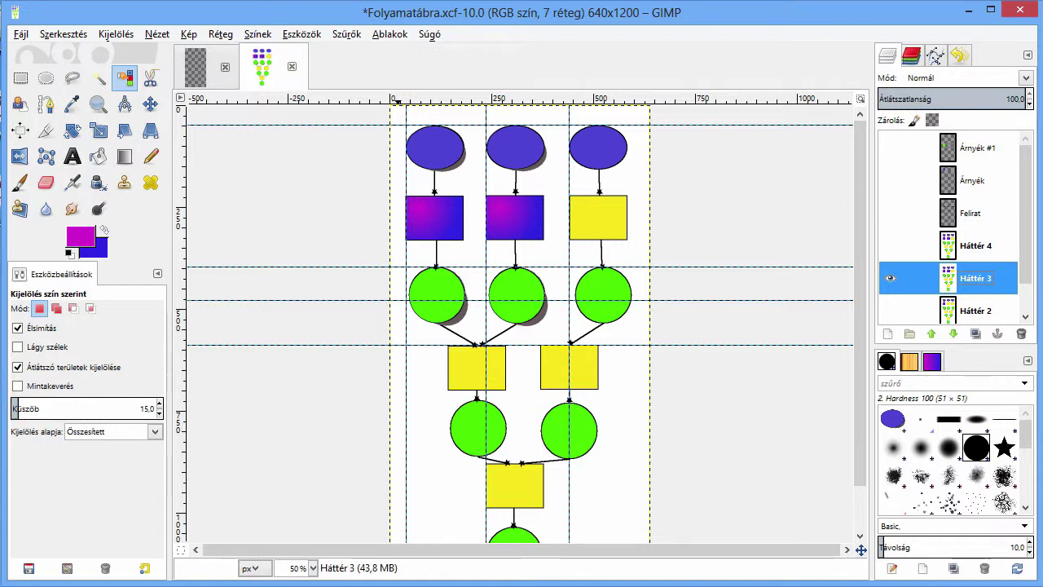
# At 100% zoom, Magic Wand-select the middle top gradient rectangle on Háttér 3 and copy it
pyautogui.scroll(-1, 1025, 229)
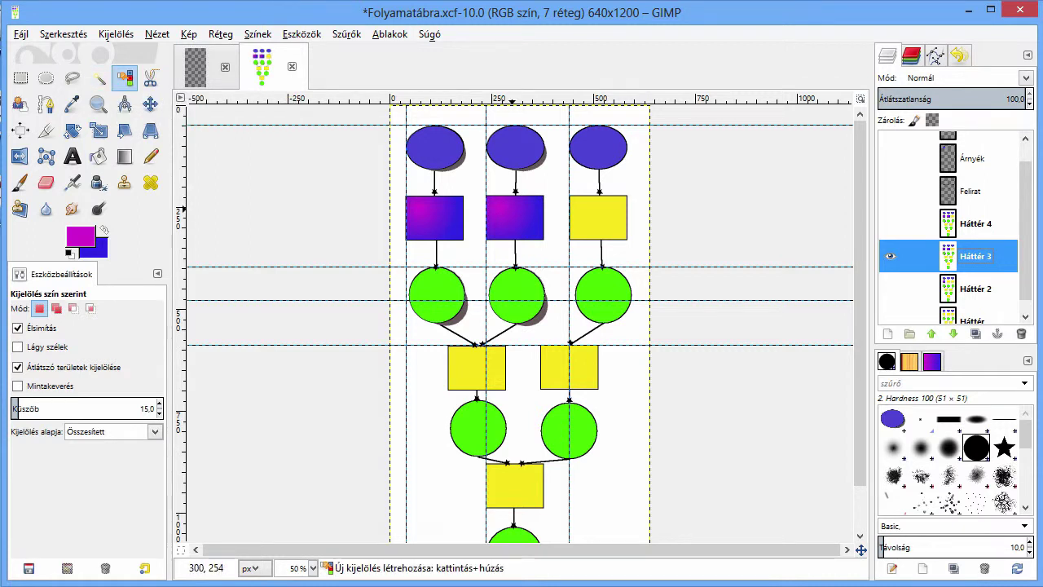
pyautogui.press('1')
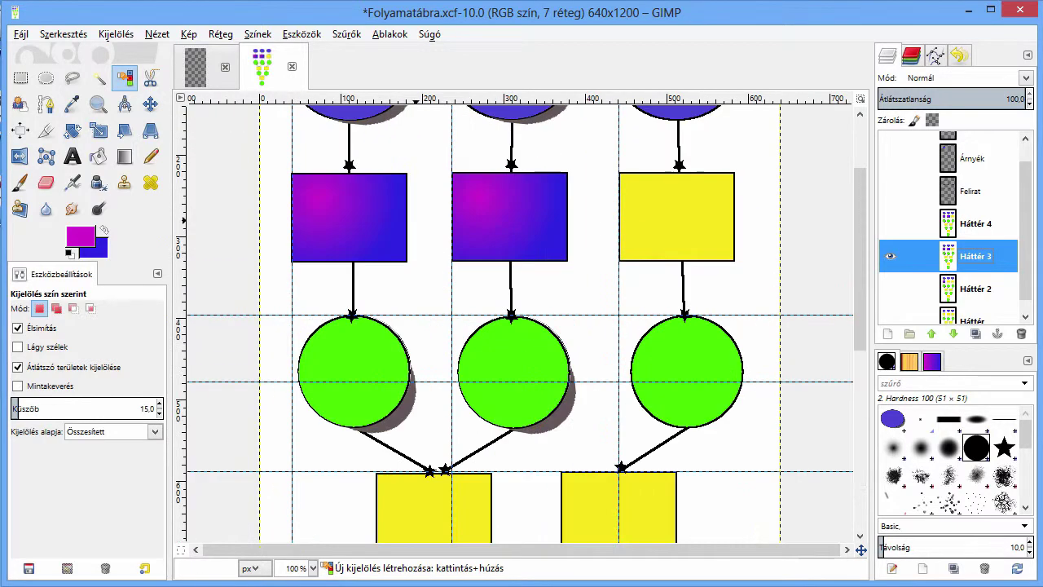
pyautogui.click(98, 78)
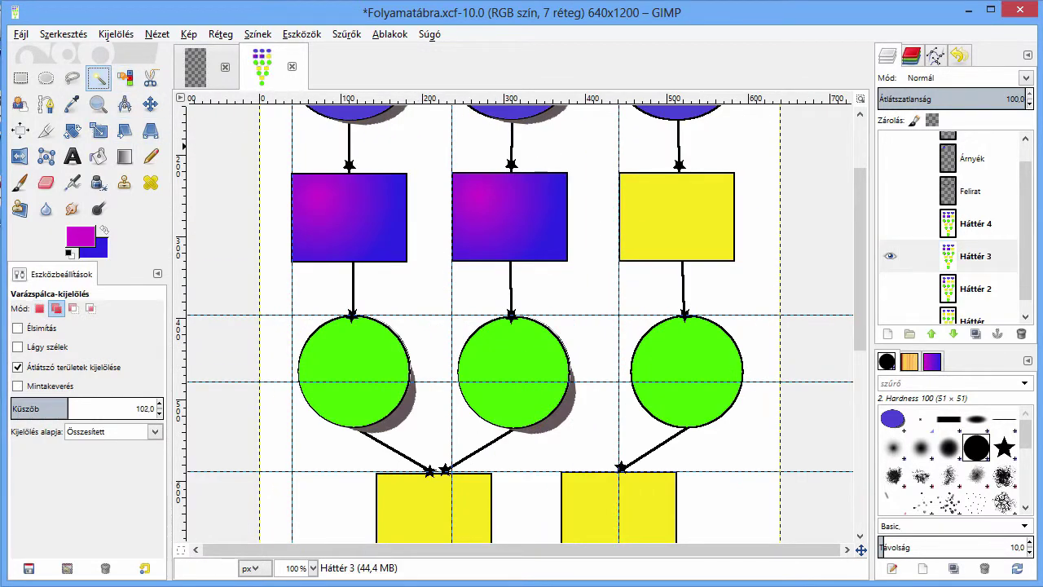
pyautogui.click(487, 205)
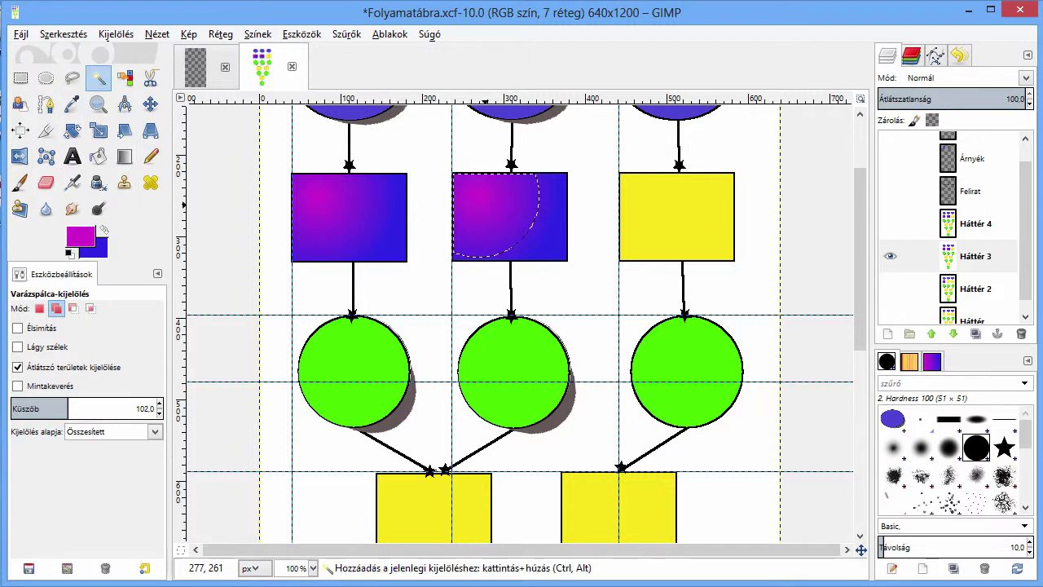
pyautogui.click(548, 223)
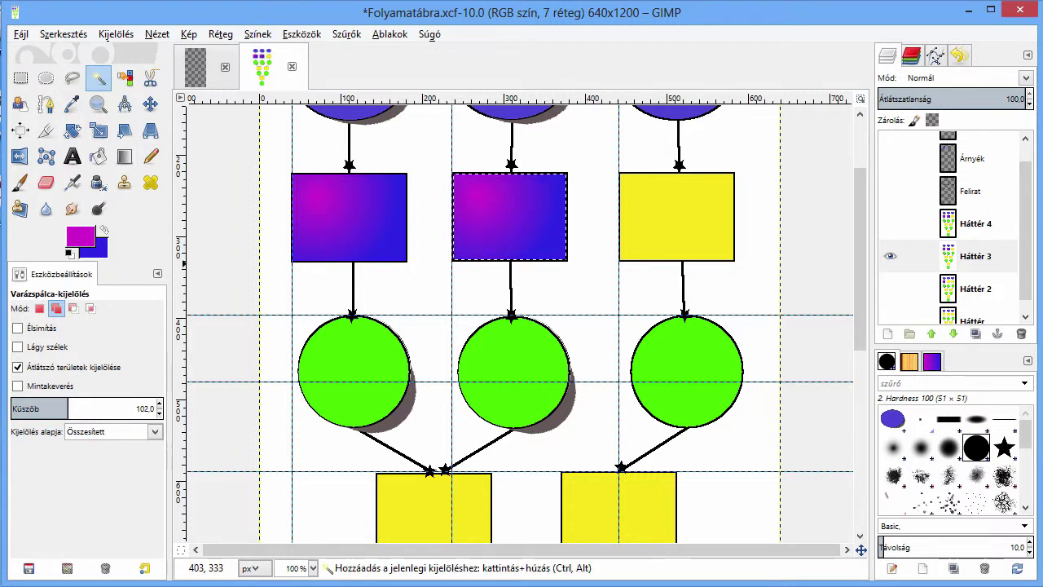
pyautogui.hotkey('ctrl', 'c')
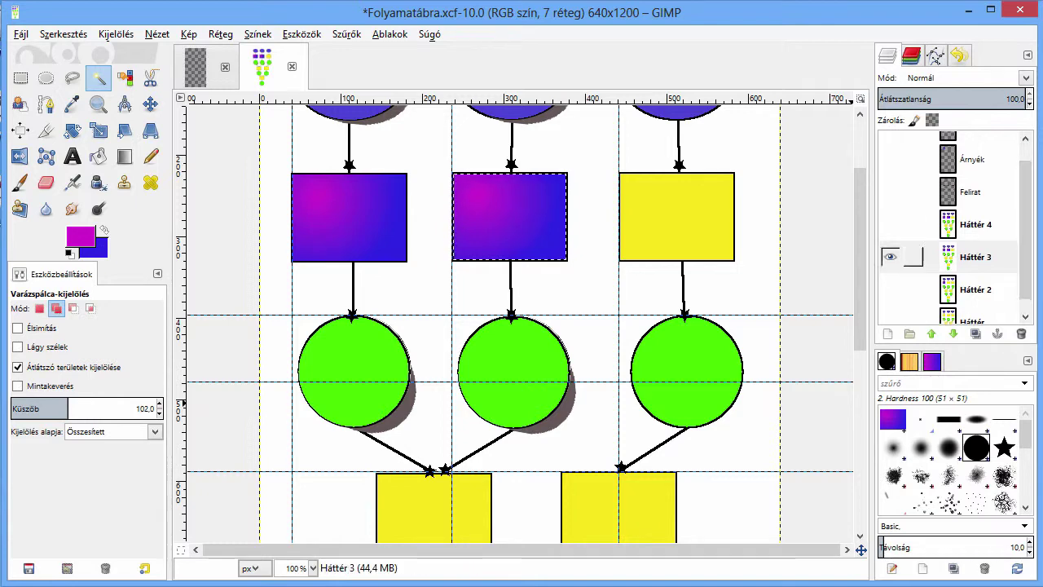
# Make Háttér 4 the active, visible layer, hide Háttér 3, and paste the rectangle
pyautogui.click(975, 224)
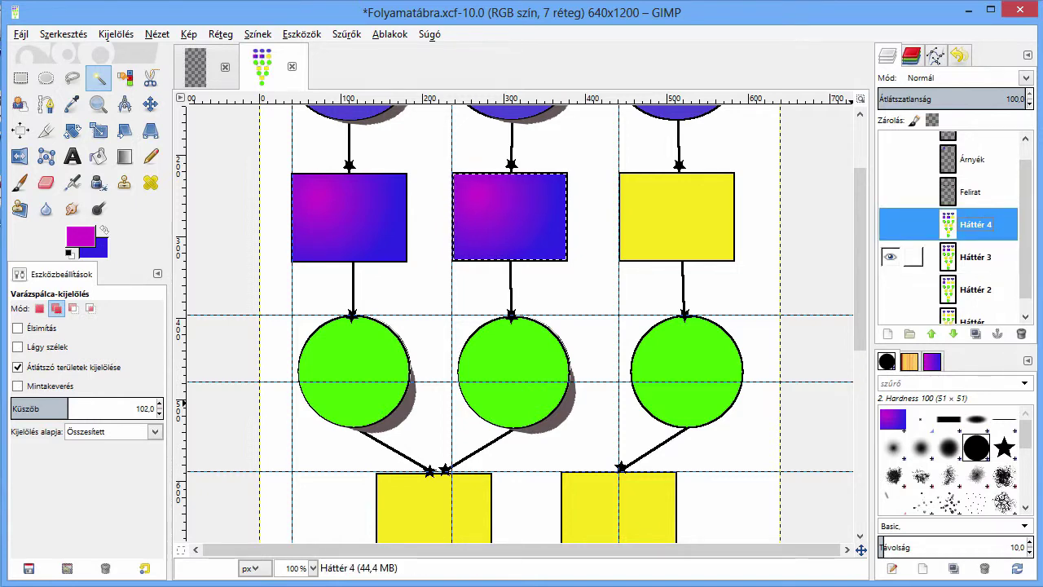
pyautogui.click(889, 256)
pyautogui.click(890, 224)
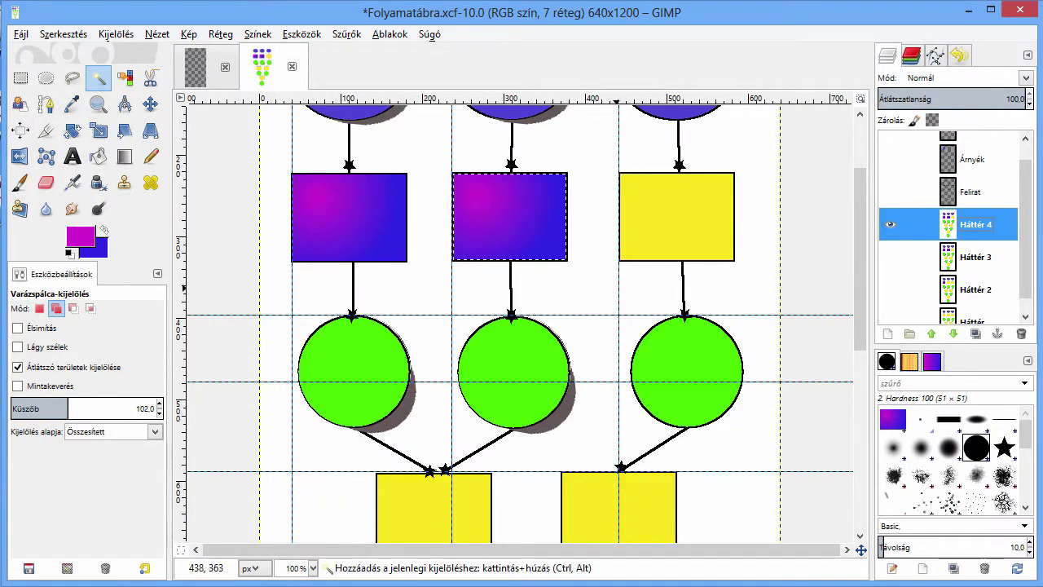
pyautogui.hotkey('ctrl', 'v')
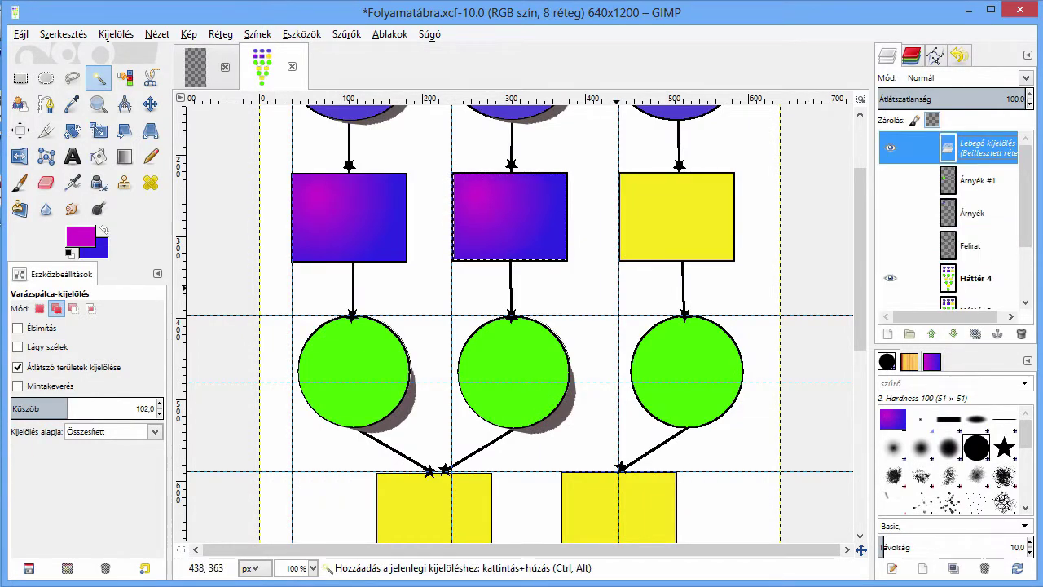
# Align the pasted gradient exactly over the right top yellow box and anchor it to Háttér 4
pyautogui.press('-')
pyautogui.press('m')
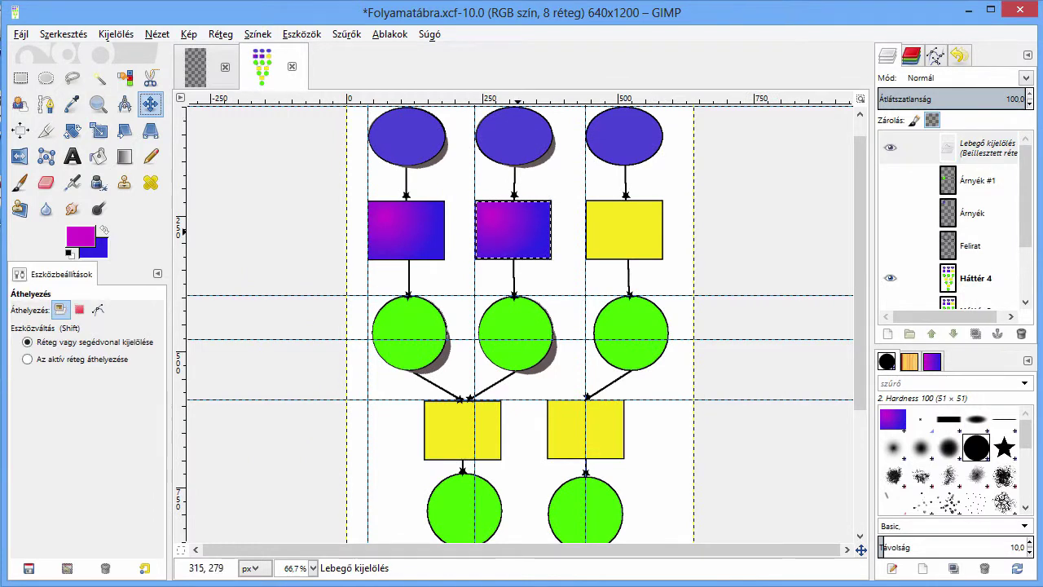
pyautogui.moveTo(514, 229)
pyautogui.mouseDown()
pyautogui.moveTo(539, 239)
pyautogui.moveTo(624, 230)
pyautogui.mouseUp()
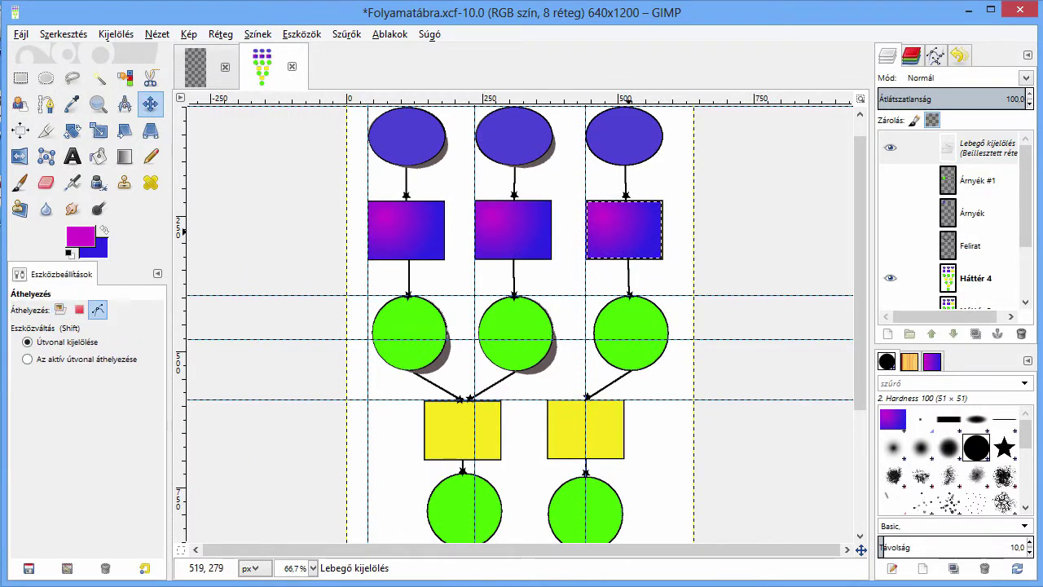
pyautogui.press('+')
pyautogui.press('+')
pyautogui.click(700, 228)
pyautogui.moveTo(700, 228); pyautogui.dragTo(700, 228)
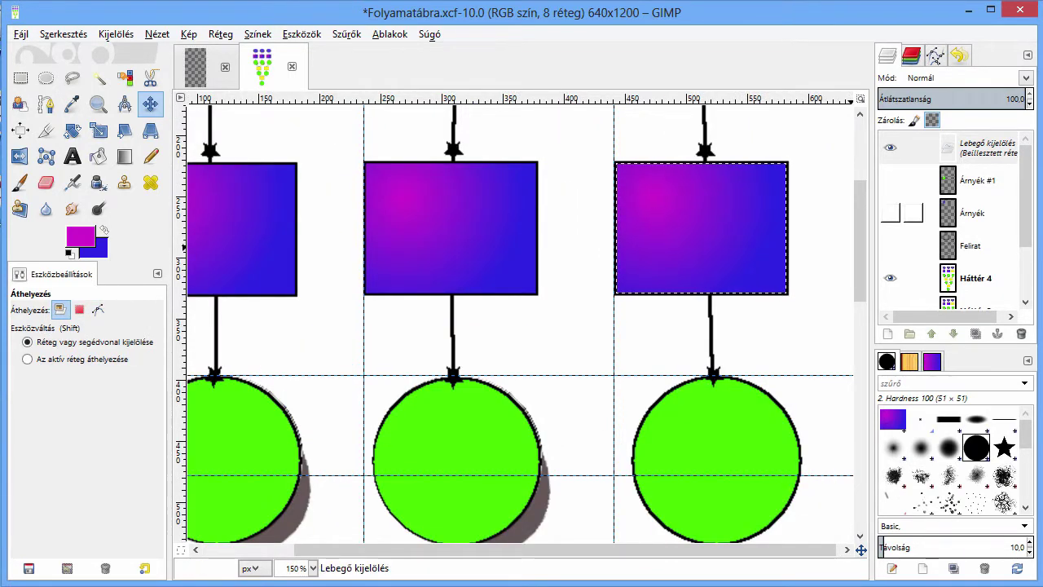
pyautogui.rightClick(986, 150)
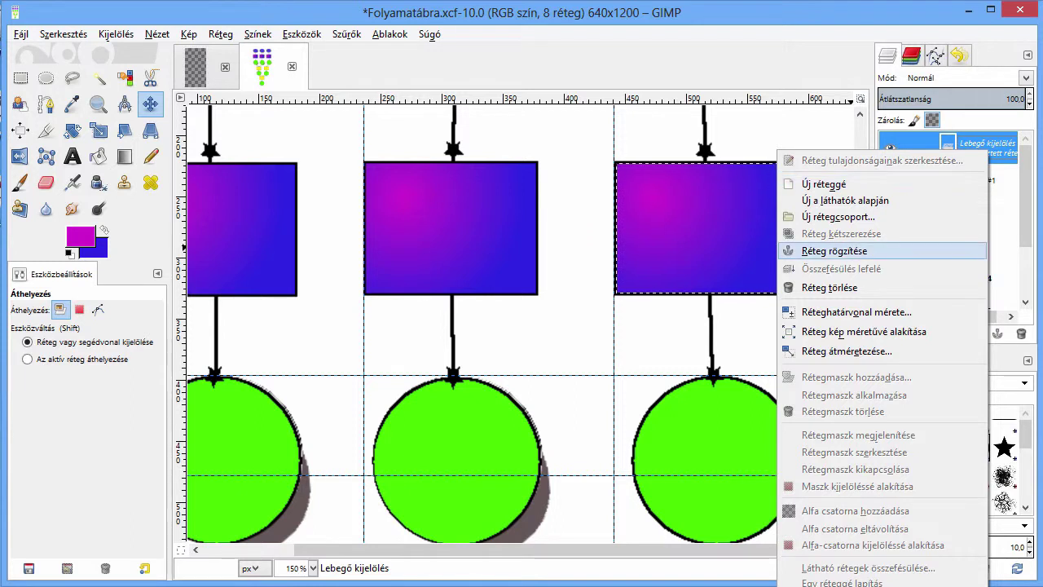
pyautogui.click(834, 251)
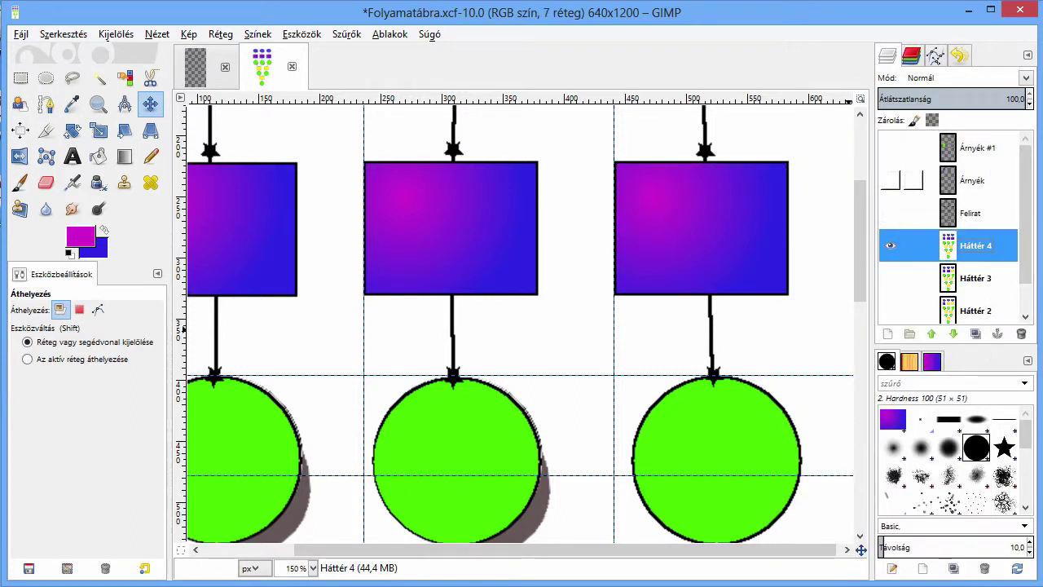
pyautogui.click(969, 180)
# Copy the blue ellipse and its shadow from Árnyék, using Select by Color on the transparency and Invert
pyautogui.click(889, 180)
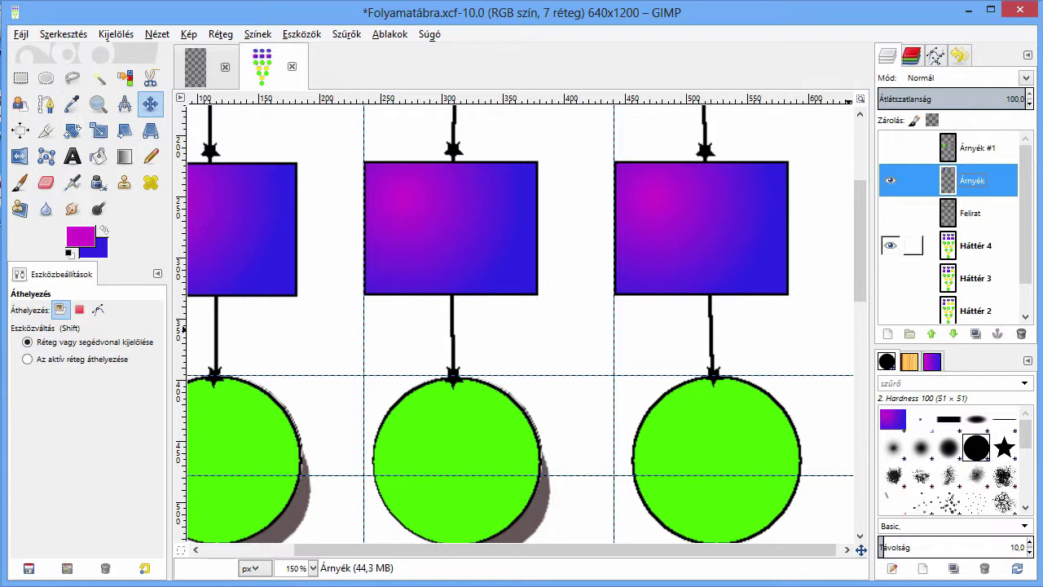
pyautogui.click(890, 245)
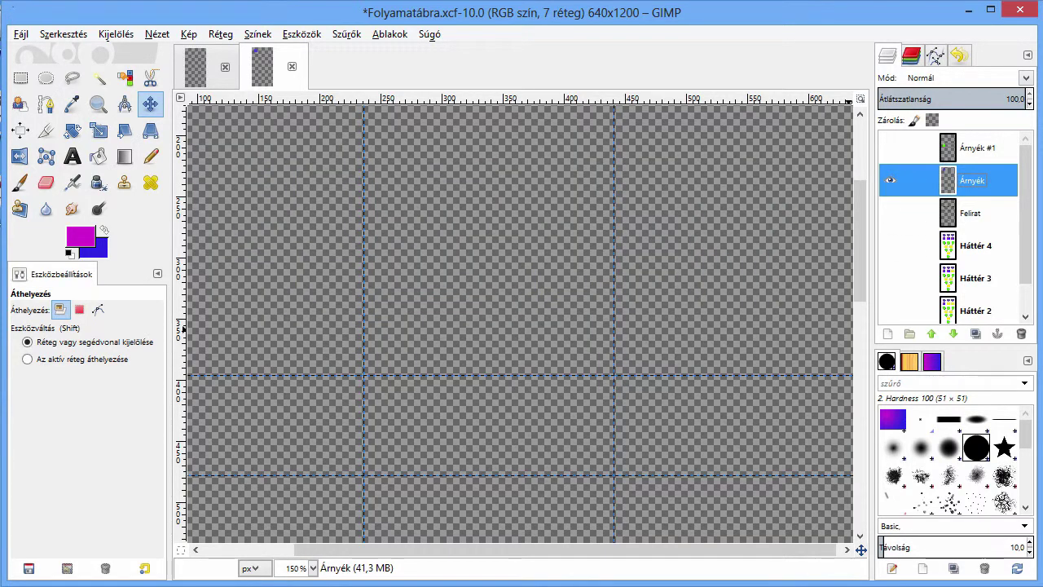
pyautogui.scroll(-2, 500, 306)
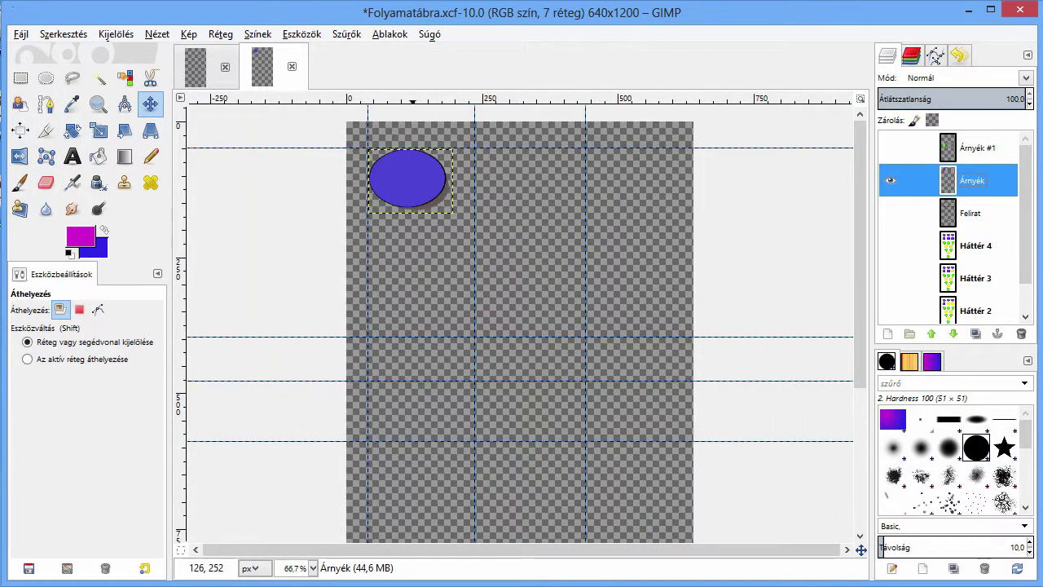
pyautogui.scroll(2, 366, 197)
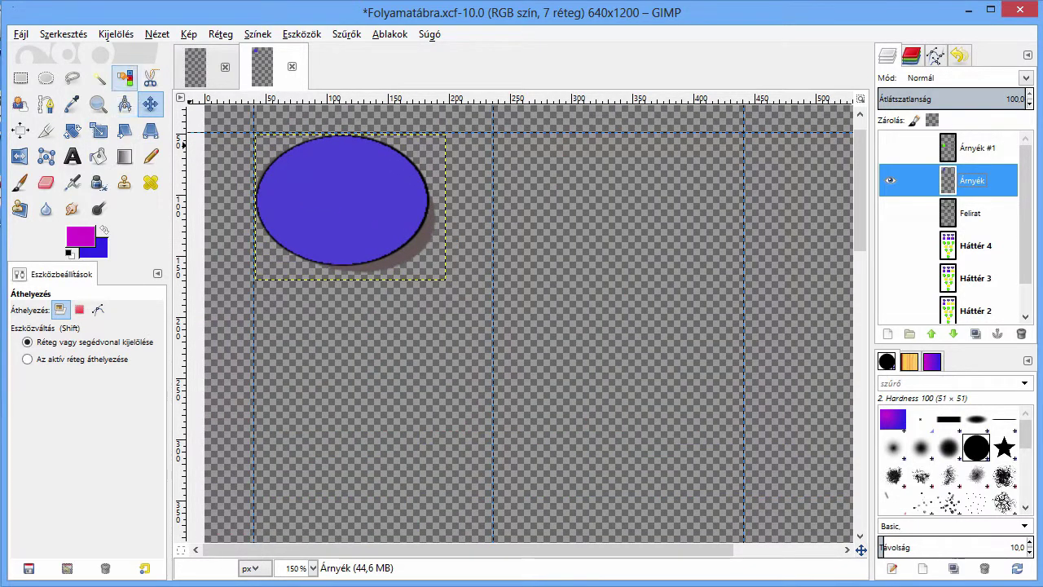
pyautogui.click(125, 78)
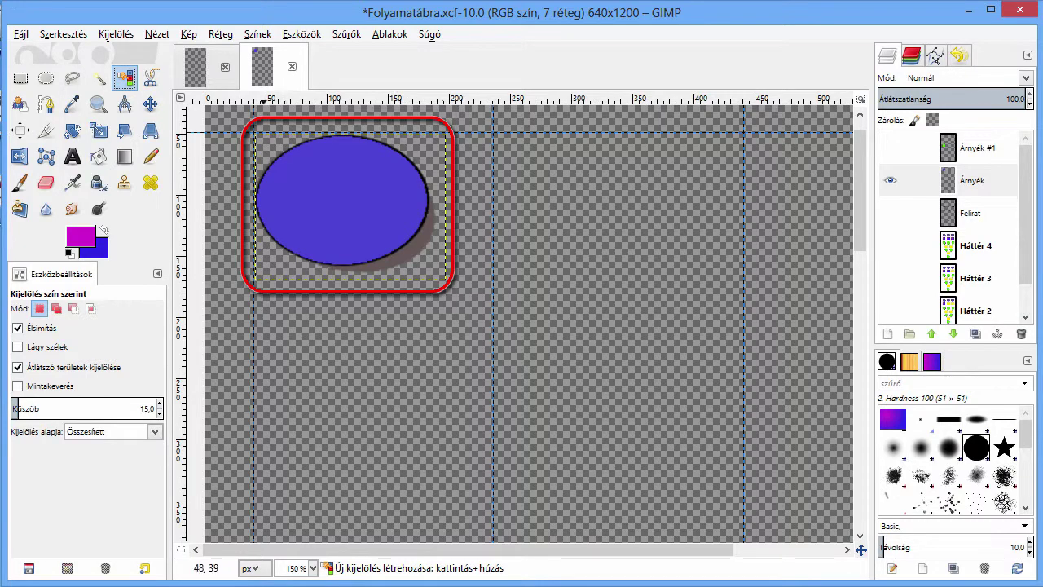
pyautogui.click(269, 257)
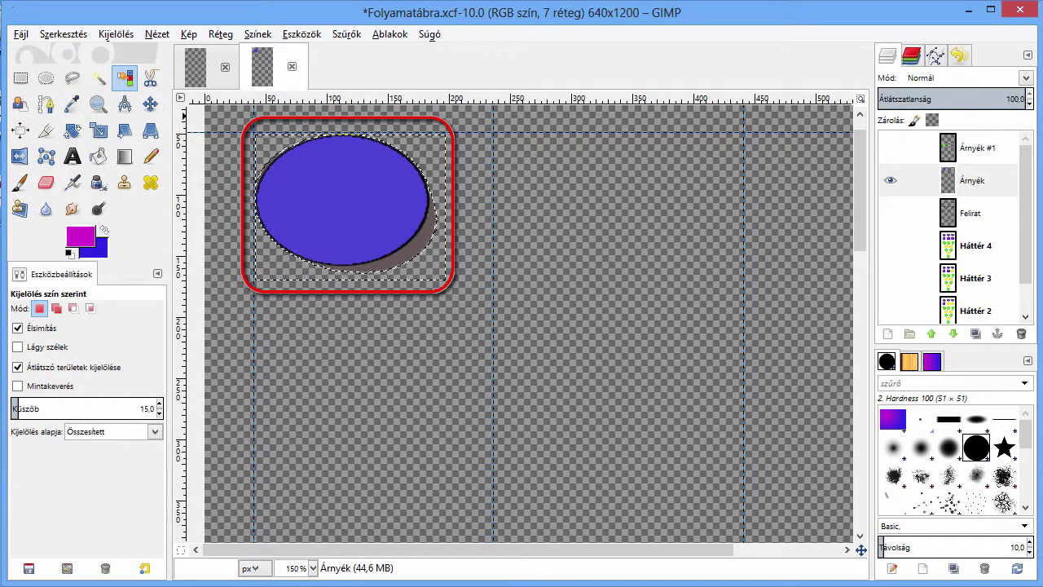
pyautogui.click(115, 34)
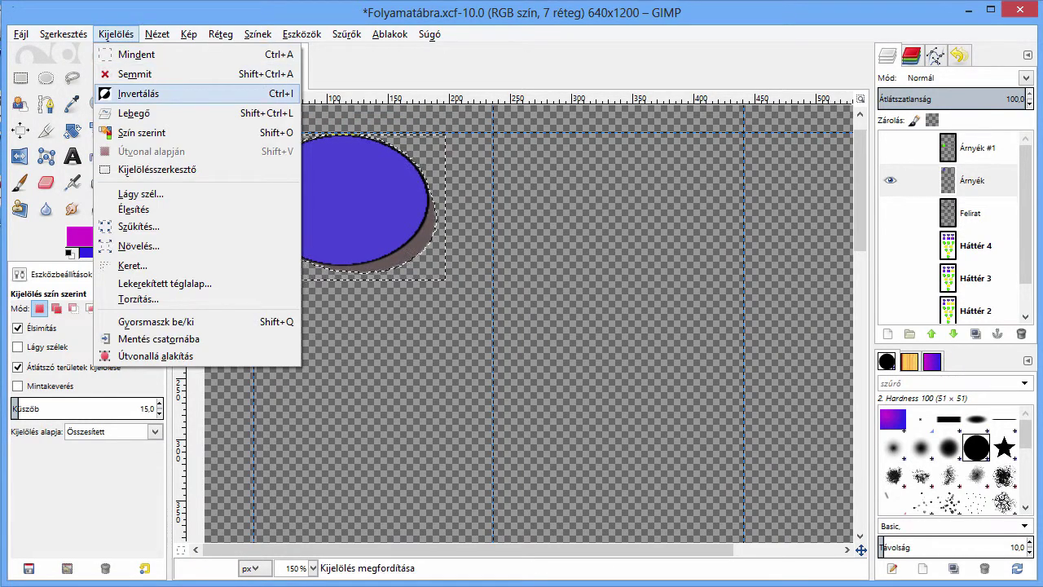
pyautogui.click(139, 93)
pyautogui.hotkey('ctrl', 'c')
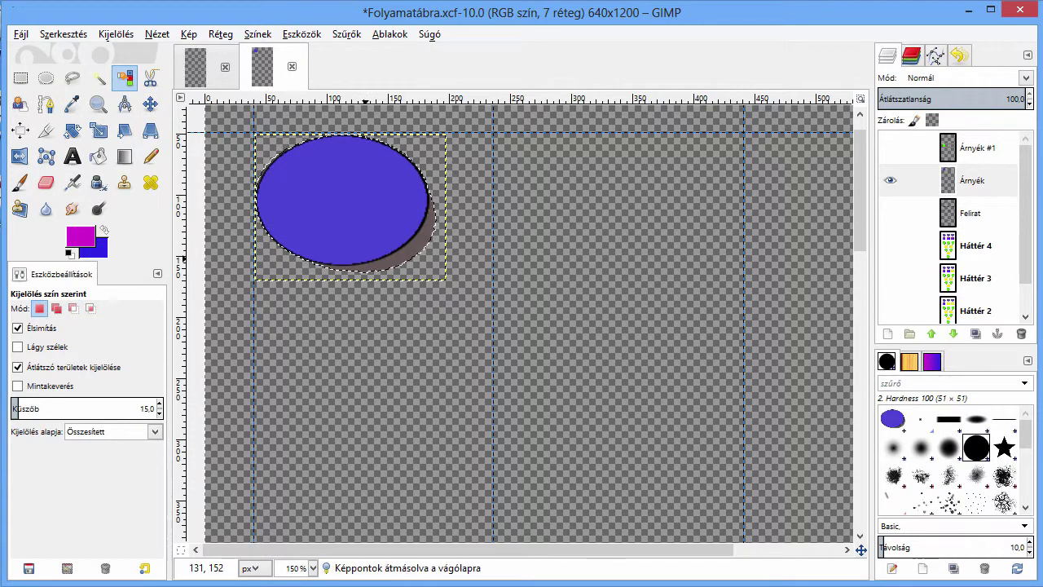
# Make Háttér 4 the active layer and show it again
pyautogui.scroll(-1, 949, 228)
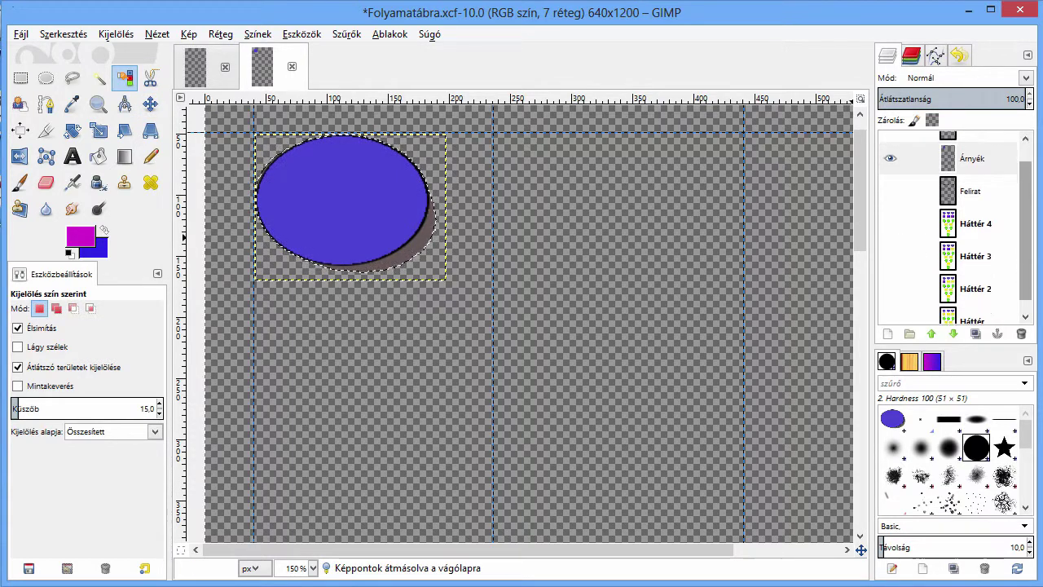
pyautogui.click(975, 209)
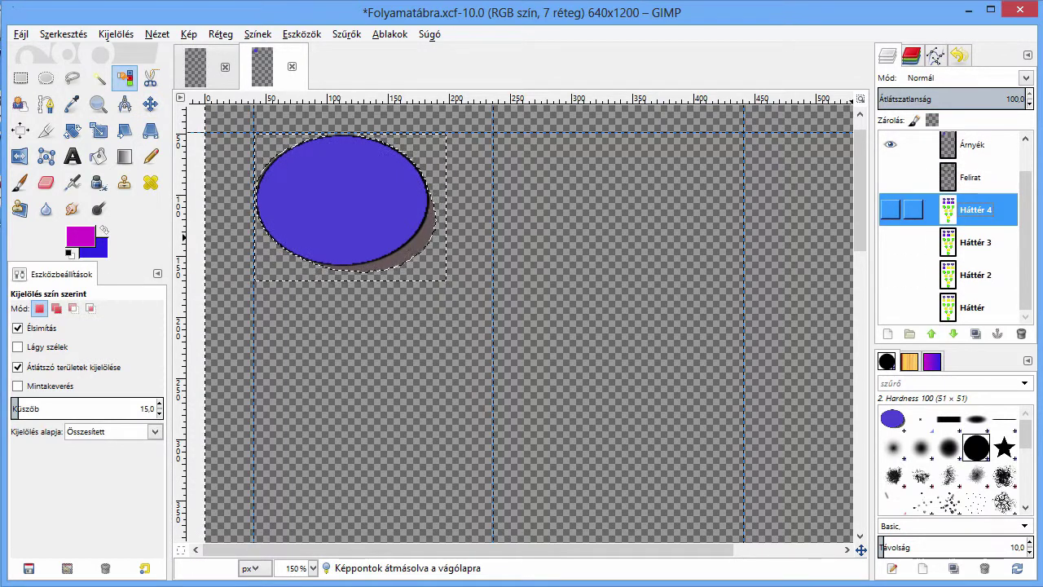
pyautogui.click(889, 209)
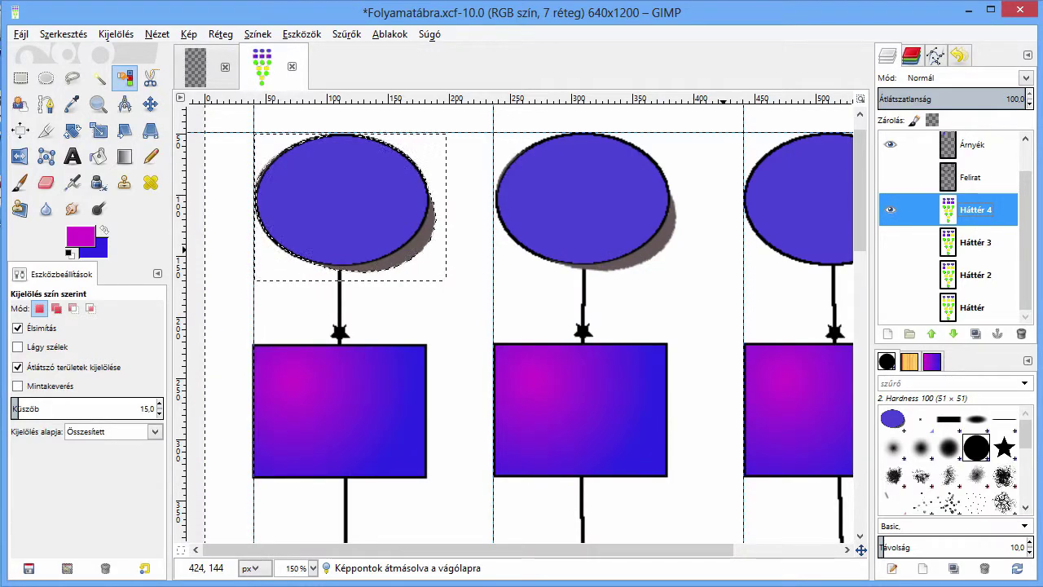
# Paste the ellipse into Háttér 4 and drag it up to the top-right ellipse
pyautogui.hotkey('ctrl', 'v')
pyautogui.press('-')
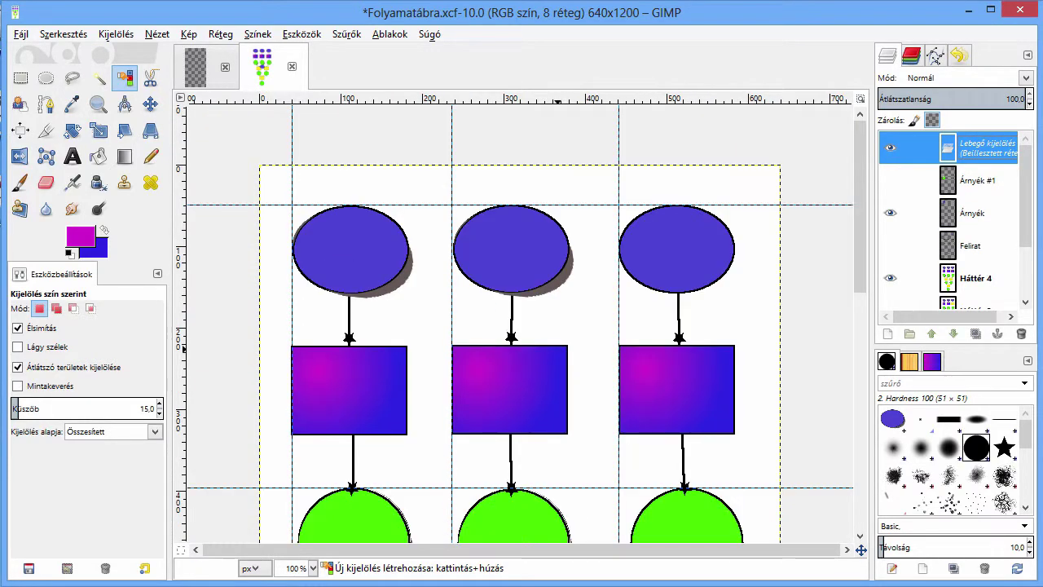
pyautogui.press('-')
pyautogui.scroll(-5, 466, 437)
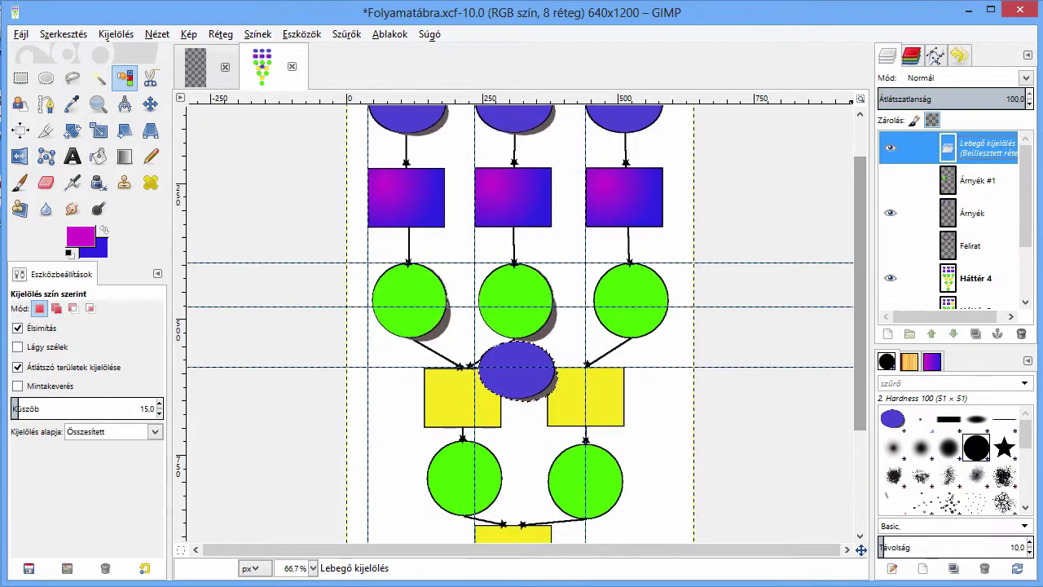
pyautogui.press('m')
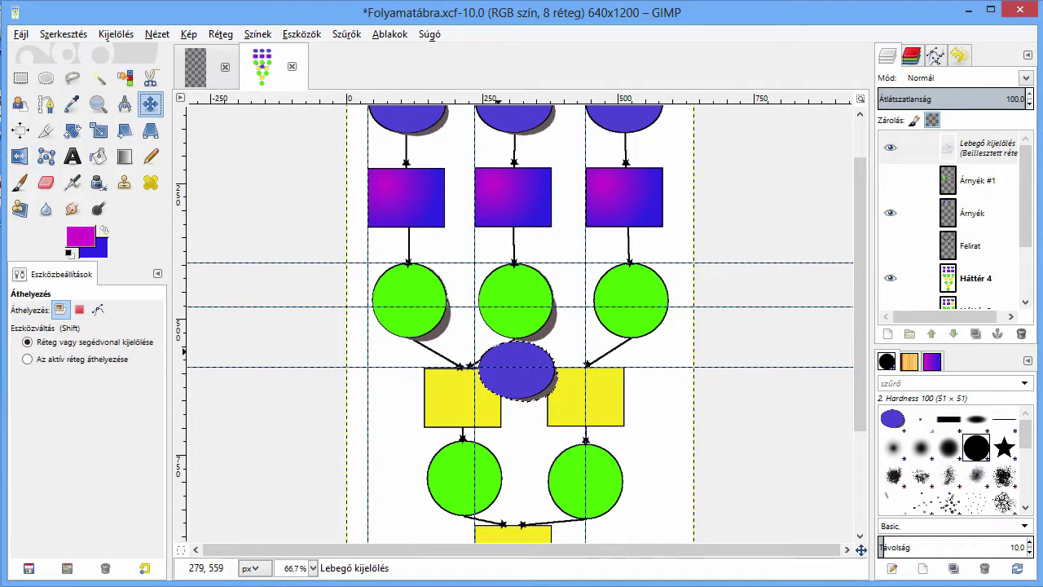
pyautogui.moveTo(500, 366)
pyautogui.mouseDown()
pyautogui.moveTo(618, 105)
pyautogui.moveTo(632, 134)
pyautogui.mouseUp()
# At 200% zoom, align the pasted ellipse precisely over the right ellipse and anchor it
pyautogui.press('+')
pyautogui.press('+')
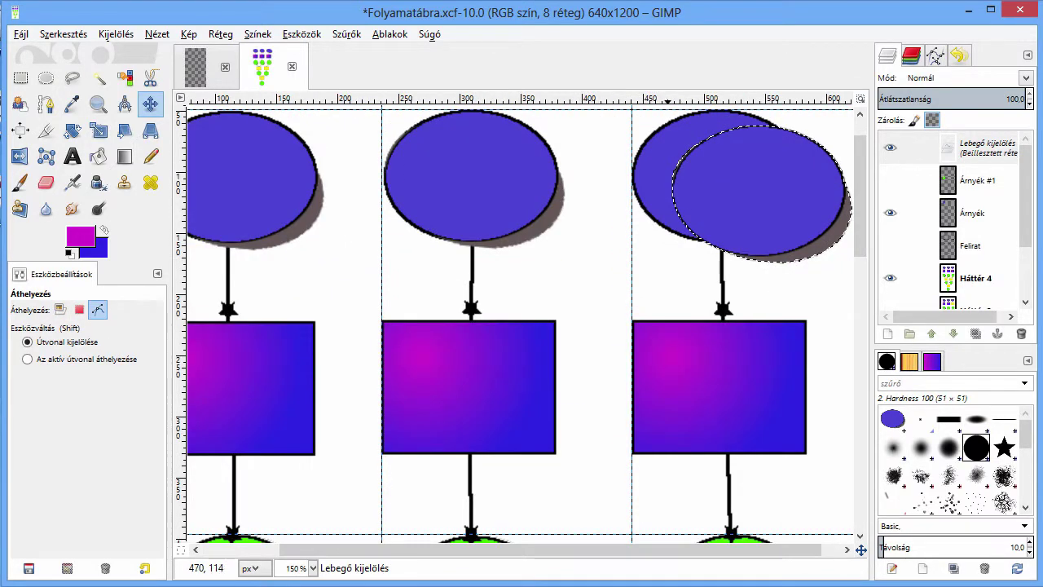
pyautogui.press('+')
pyautogui.moveTo(780, 222)
pyautogui.mouseDown()
pyautogui.moveTo(695, 80)
pyautogui.moveTo(747, 242)
pyautogui.mouseUp()
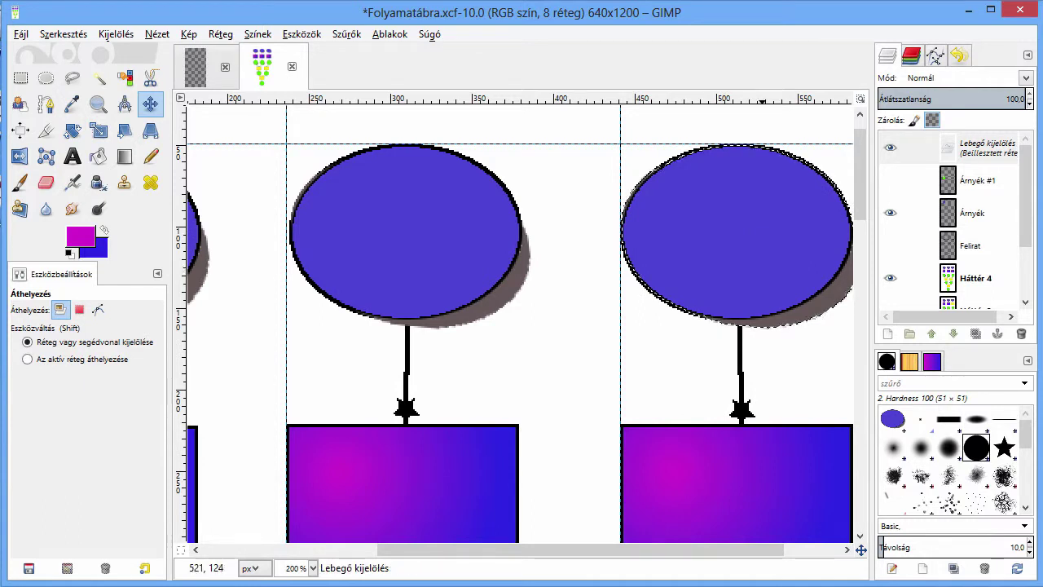
pyautogui.rightClick(980, 154)
pyautogui.click(827, 256)
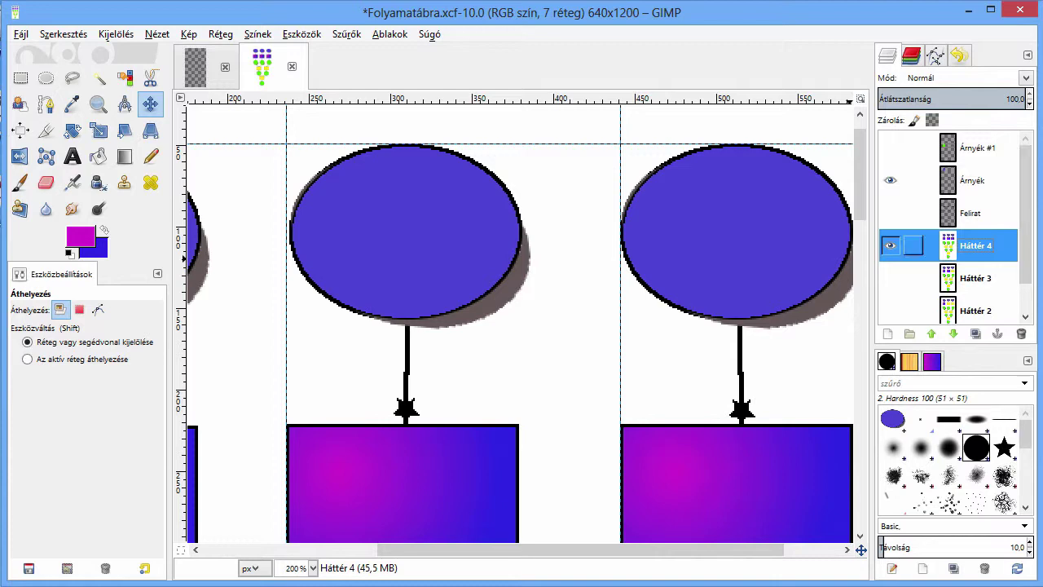
# Show only Árnyék #1, hiding Árnyék and Háttér 4, and zoom in on the green circle
pyautogui.click(890, 180)
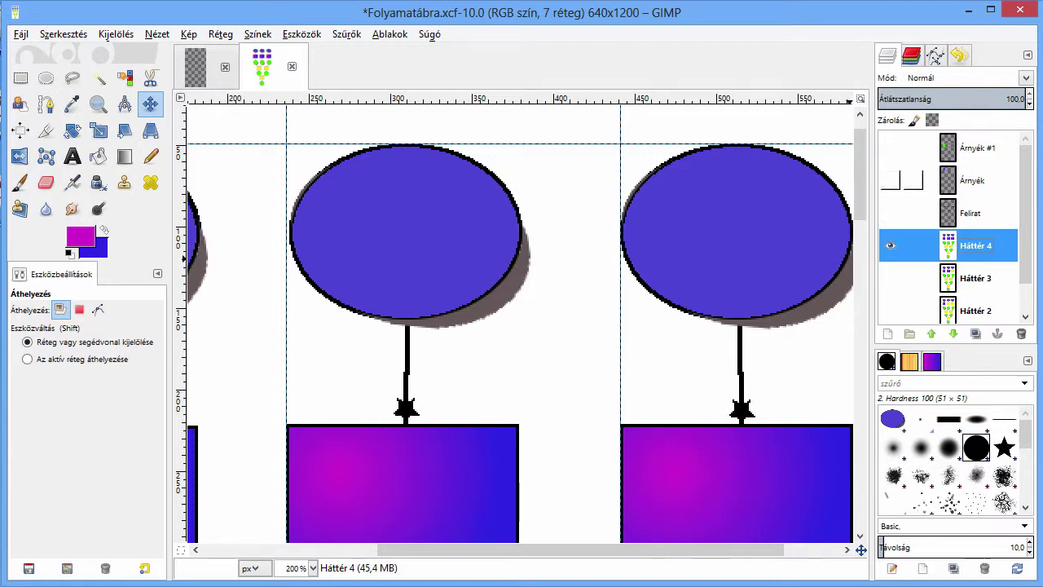
pyautogui.click(890, 147)
pyautogui.click(947, 147)
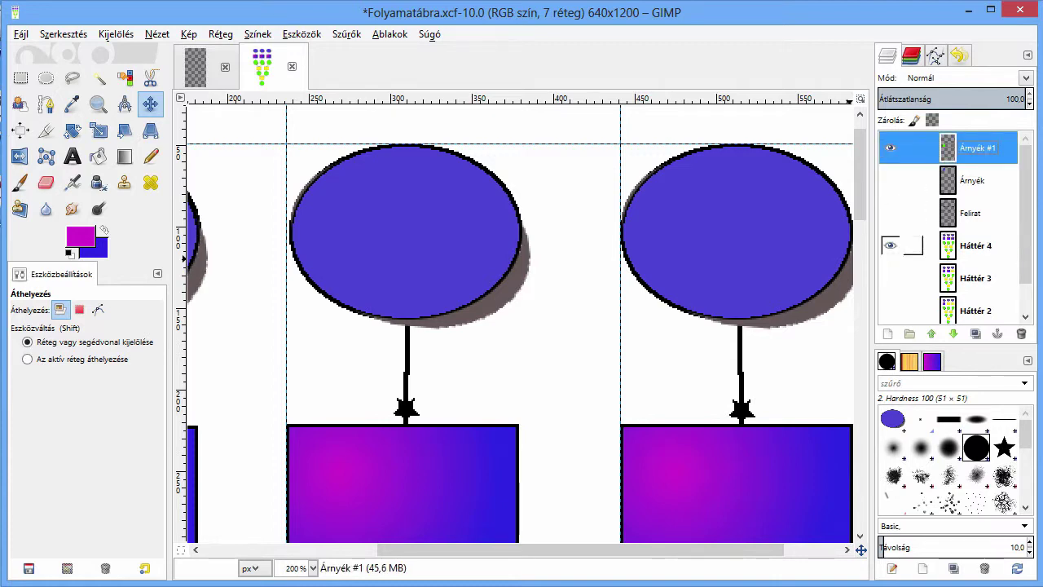
pyautogui.click(890, 245)
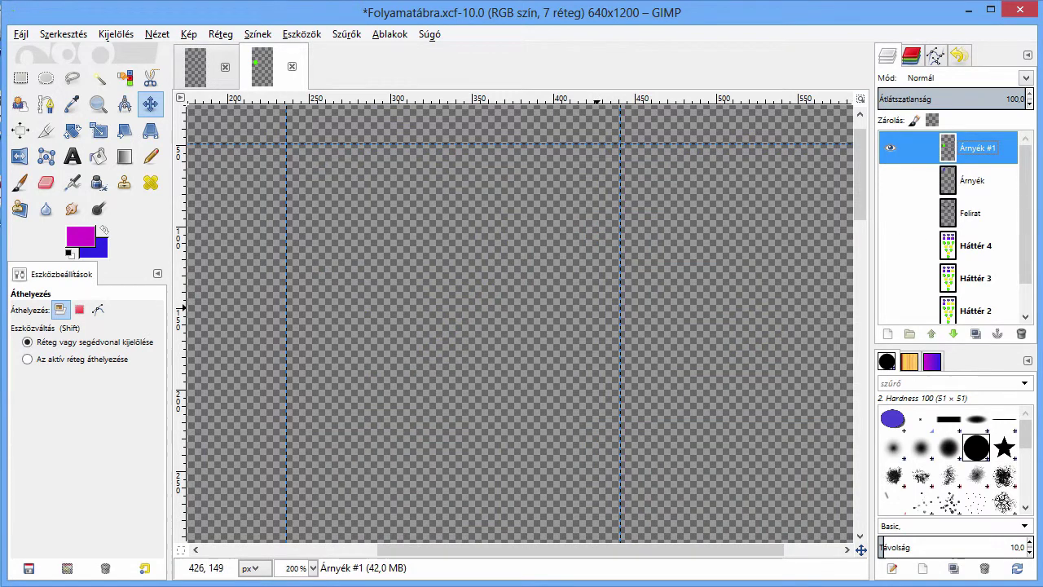
pyautogui.press('1')
pyautogui.scroll(-3, 521, 326)
pyautogui.scroll(-2, 521, 326)
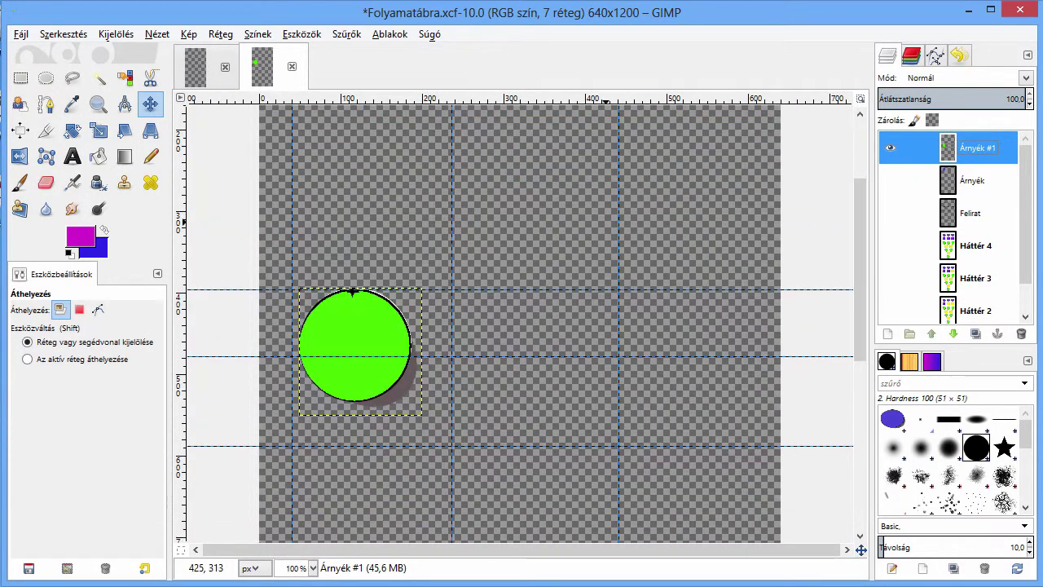
pyautogui.scroll(-3, 521, 326)
pyautogui.press('2')
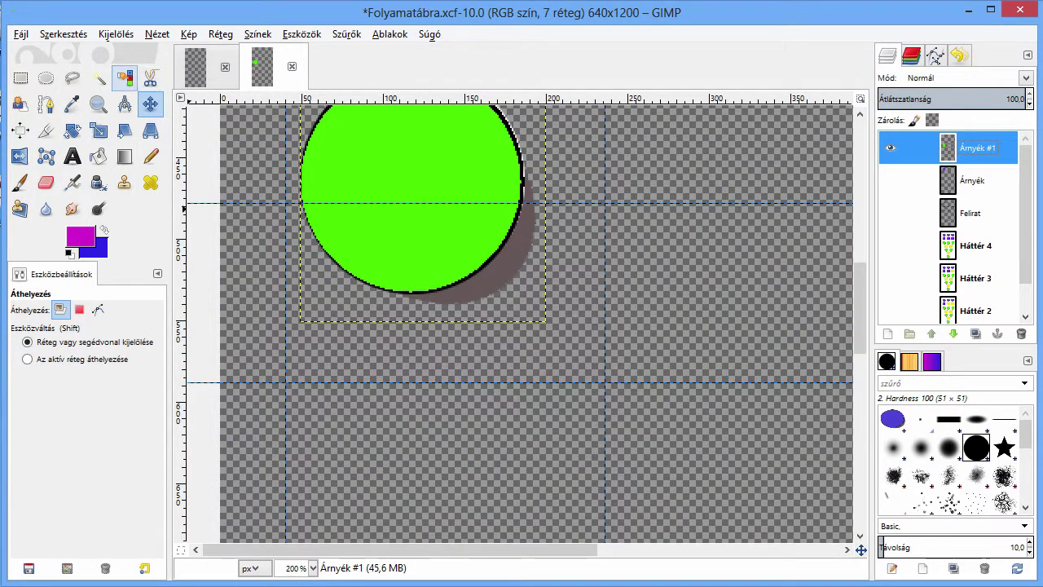
# Copy the green circle with its shadow using Select by Color
pyautogui.click(125, 77)
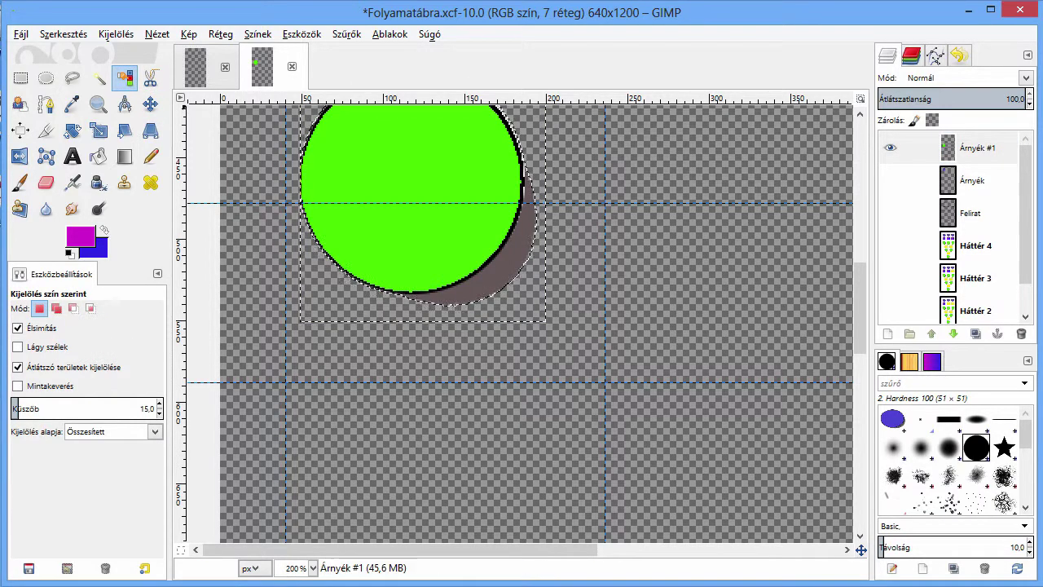
pyautogui.click(338, 266)
pyautogui.click(116, 33)
pyautogui.press('Escape')
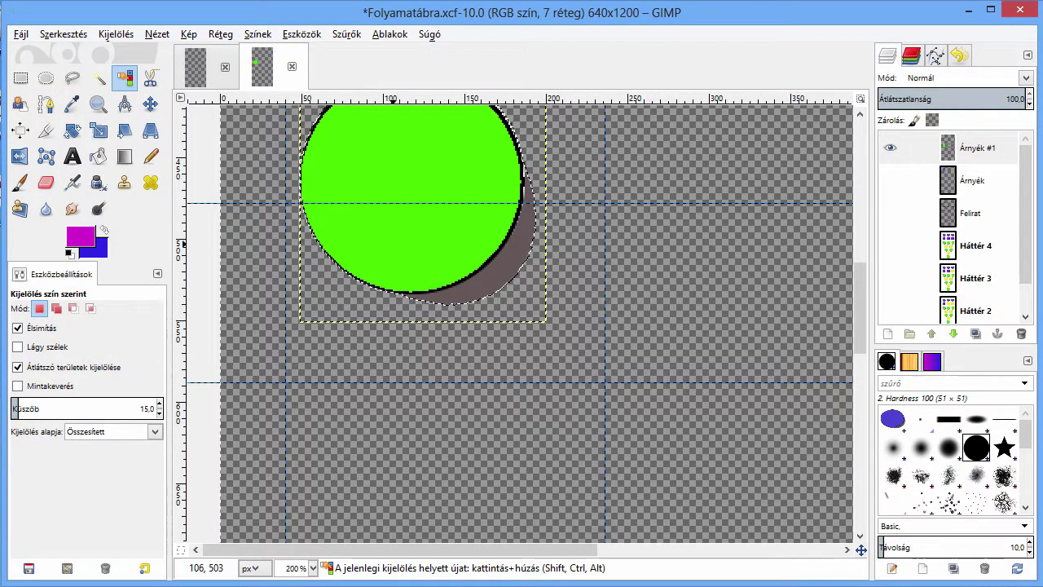
pyautogui.hotkey('ctrl', 'c')
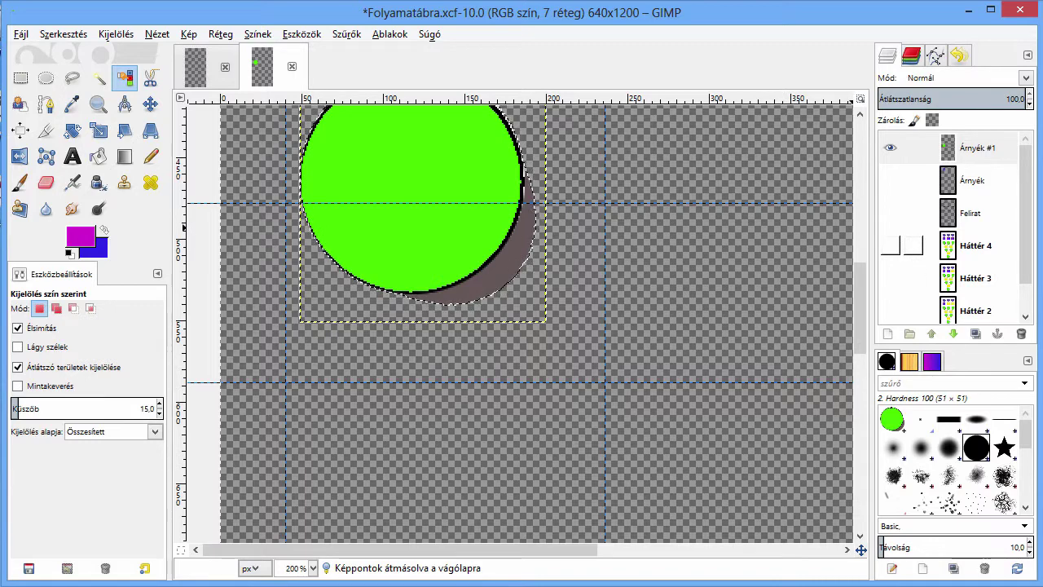
# Paste the circle into a visible Háttér 4, align it over the right-hand circle, and anchor it
pyautogui.click(912, 246)
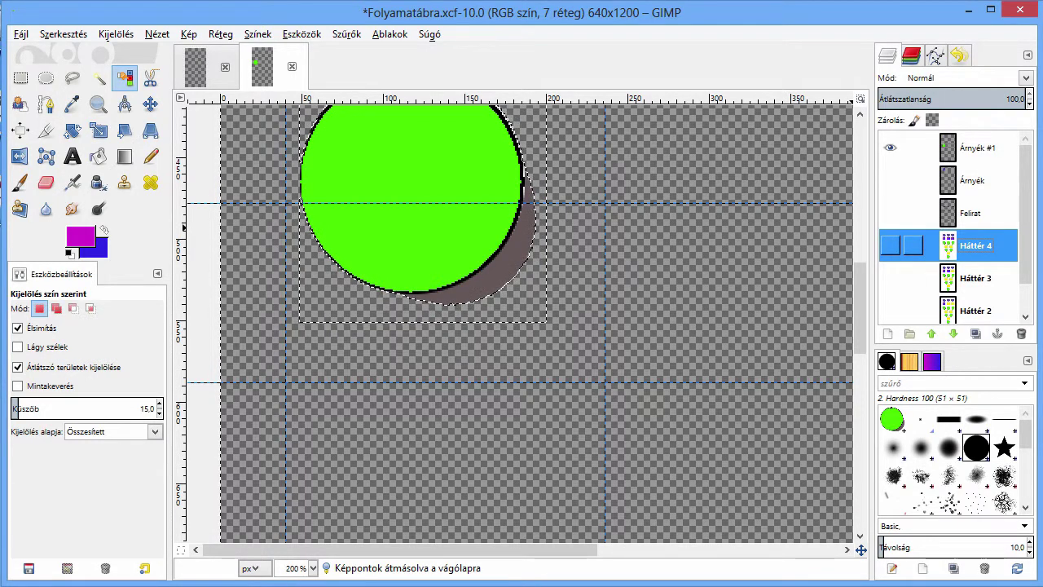
pyautogui.click(890, 245)
pyautogui.hotkey('ctrl', 'v')
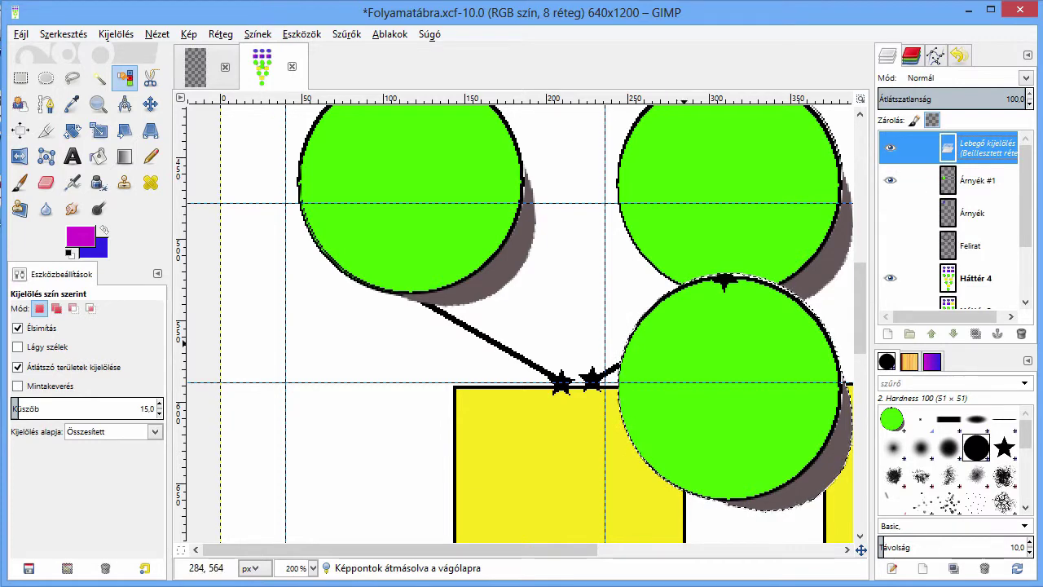
pyautogui.moveTo(726, 404)
pyautogui.mouseDown()
pyautogui.moveTo(762, 397)
pyautogui.moveTo(937, 228)
pyautogui.mouseUp()
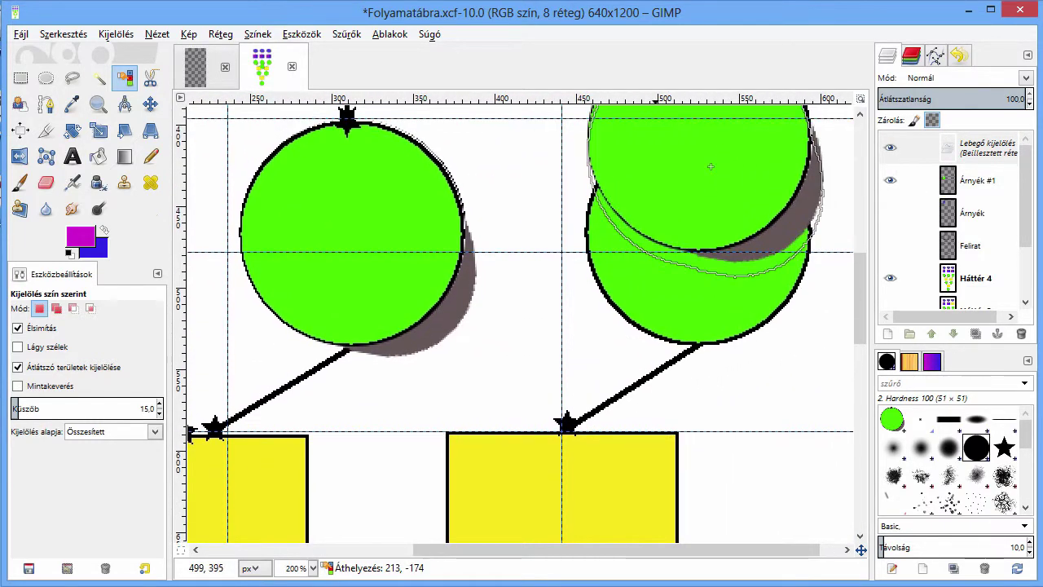
pyautogui.moveTo(909, 175); pyautogui.dragTo(664, 202)
pyautogui.moveTo(715, 250); pyautogui.dragTo(711, 246)
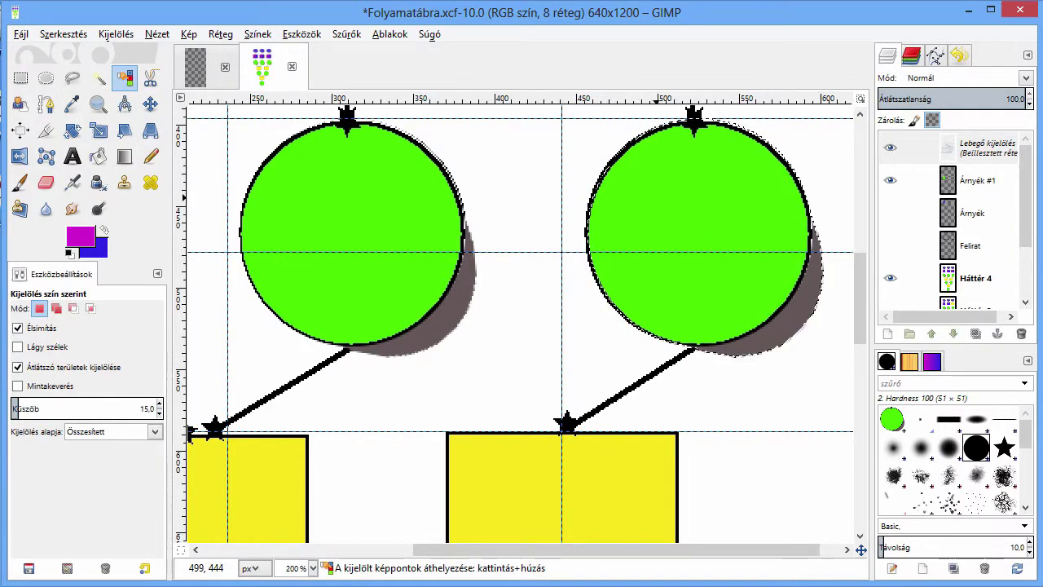
pyautogui.rightClick(977, 149)
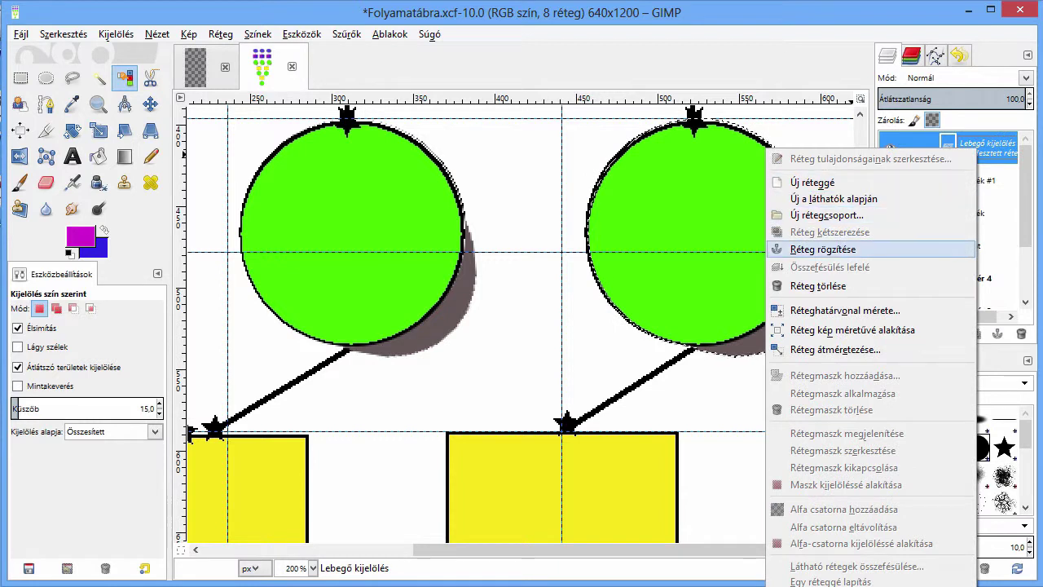
pyautogui.click(823, 248)
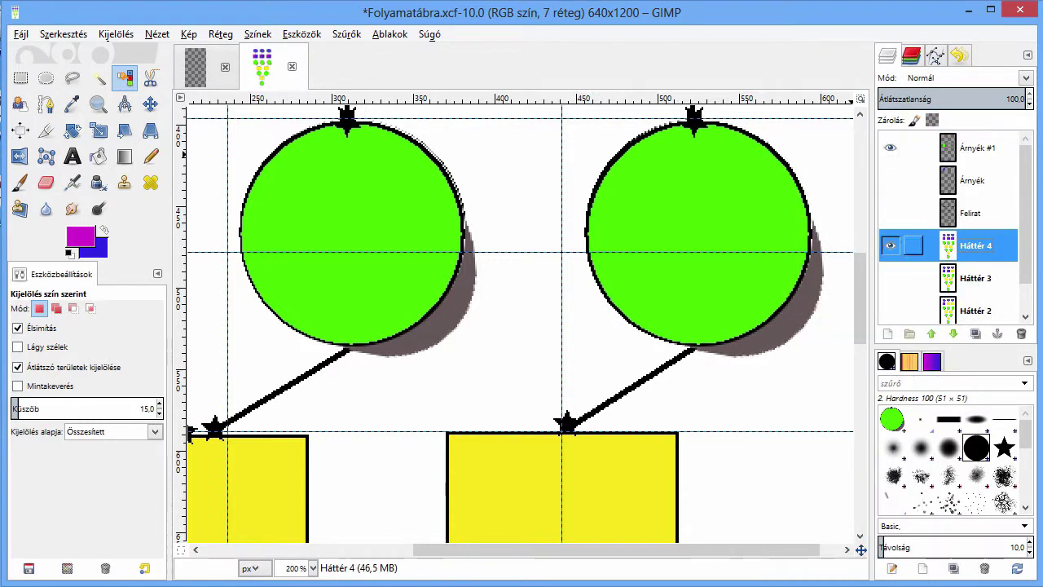
# Hide Árnyék #1, duplicate Háttér 4, rename the copy Háttér 5, and hide Háttér 4
pyautogui.click(889, 148)
pyautogui.click(975, 333)
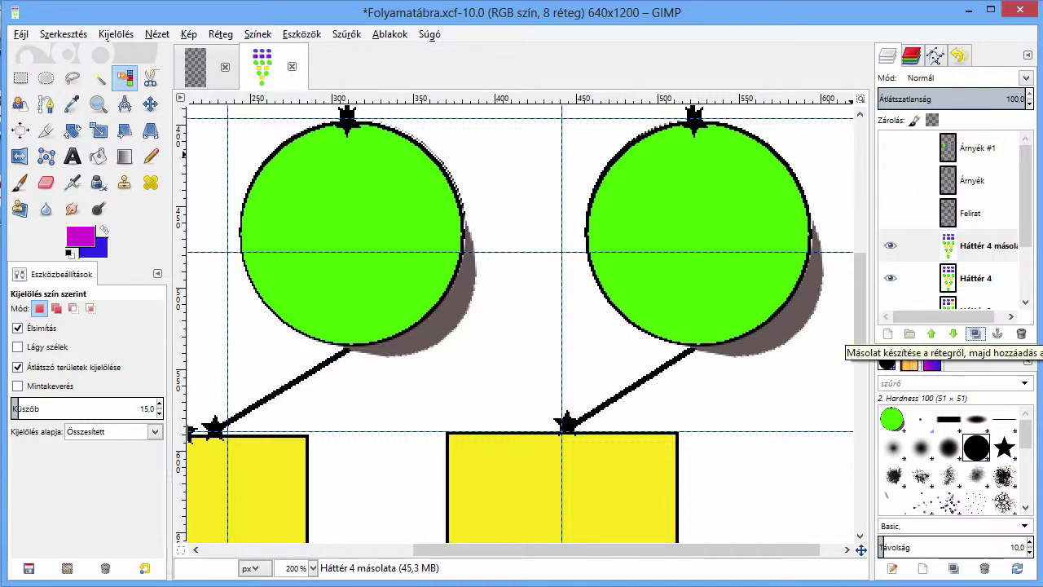
pyautogui.doubleClick(985, 246)
pyautogui.write('Háttér 5')
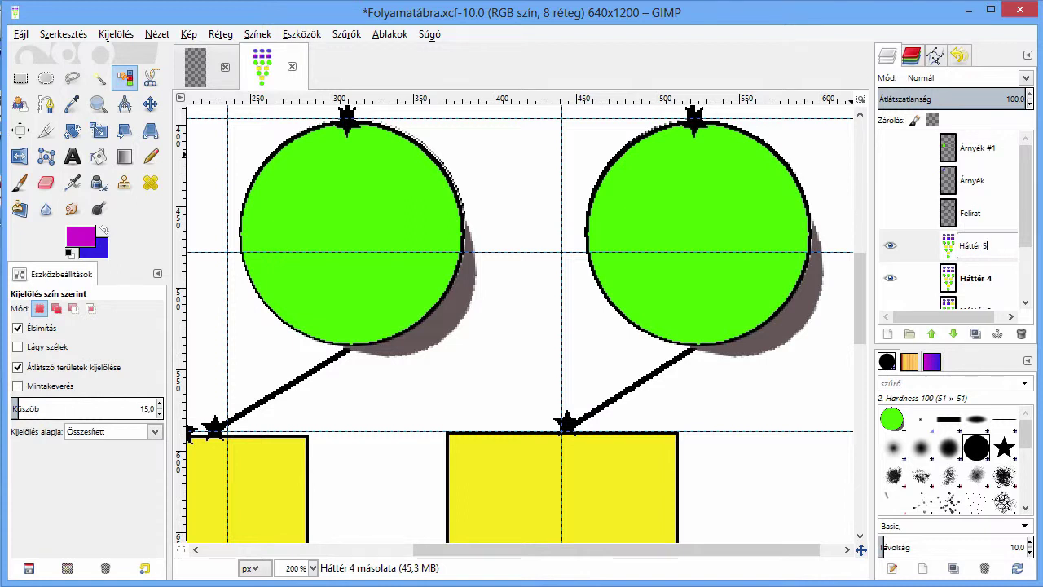
pyautogui.press('Return')
pyautogui.click(889, 277)
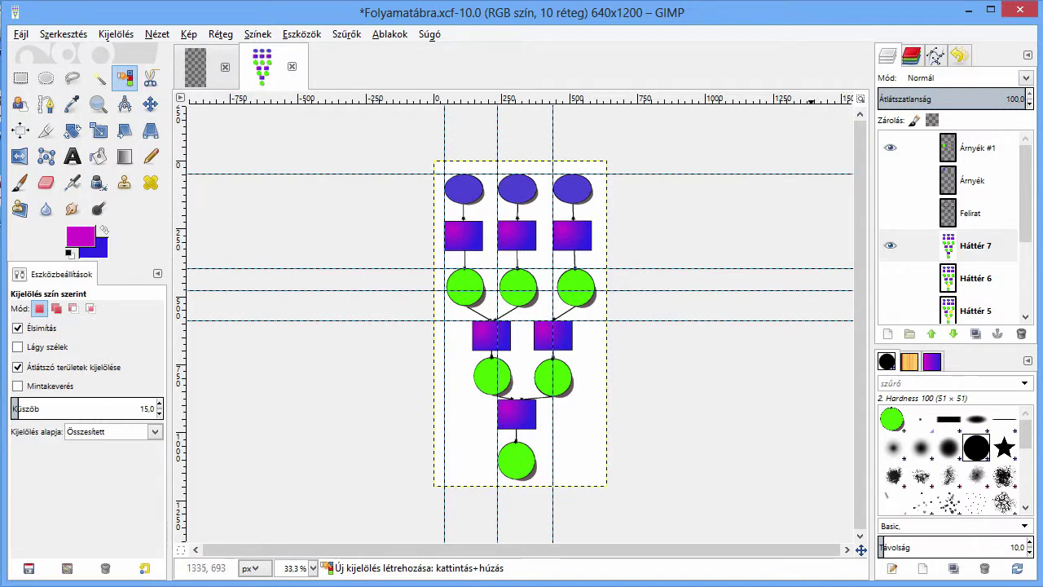
# With Háttér 7 active, turn on visibility for Háttér 6 down through Háttér
pyautogui.scroll(-1, 900, 196)
pyautogui.scroll(-2, 900, 196)
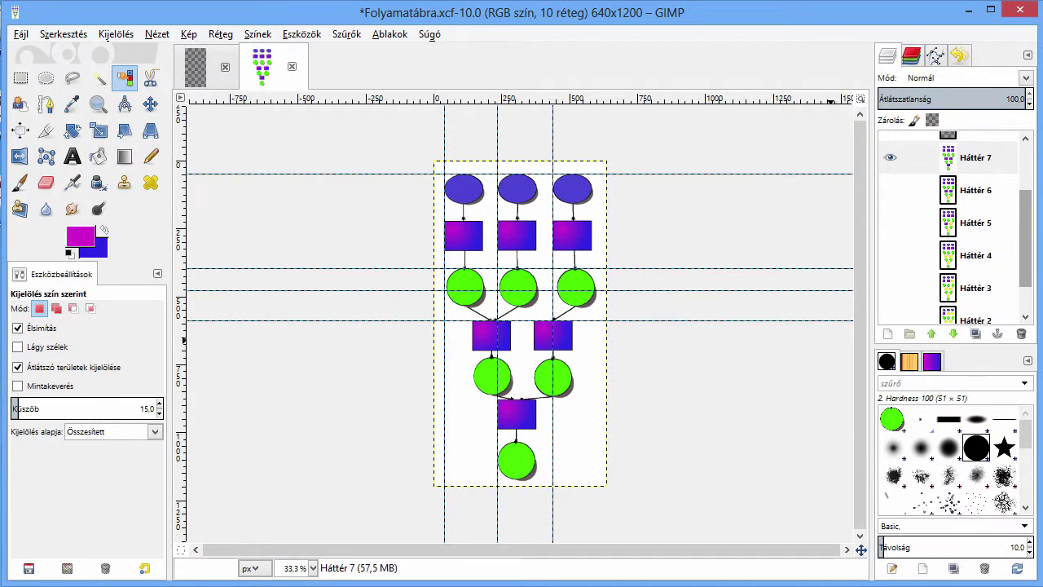
pyautogui.scroll(3, 962, 228)
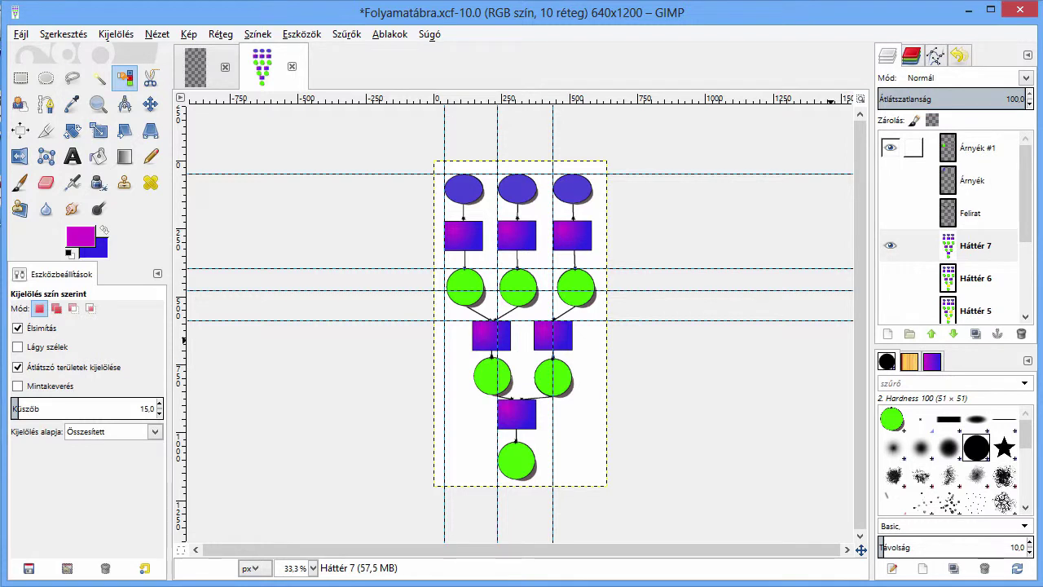
pyautogui.click(978, 245)
pyautogui.click(891, 278)
pyautogui.click(891, 310)
pyautogui.scroll(-2, 890, 311)
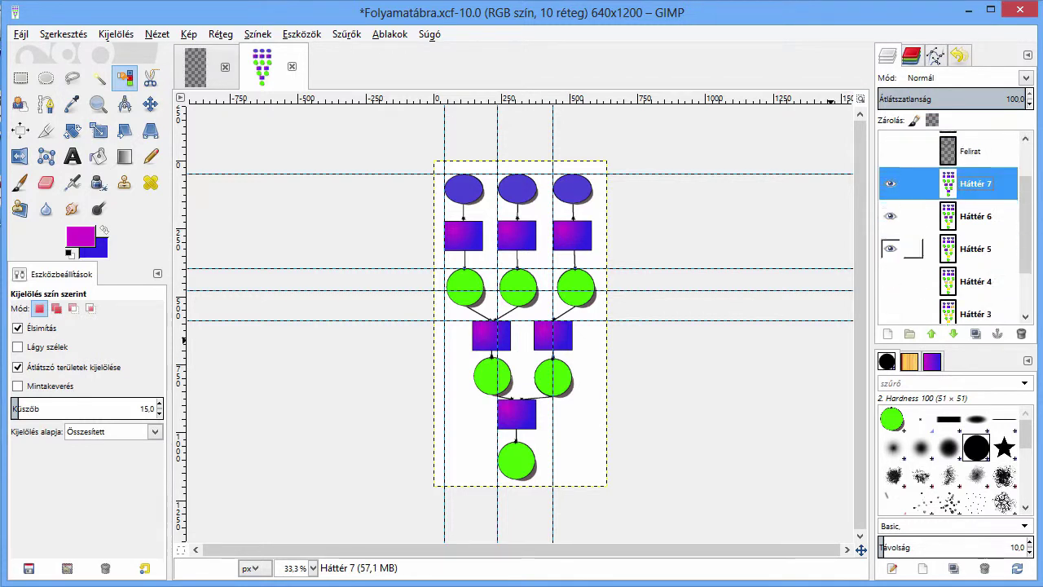
pyautogui.click(891, 281)
pyautogui.click(890, 314)
pyautogui.scroll(-2, 891, 314)
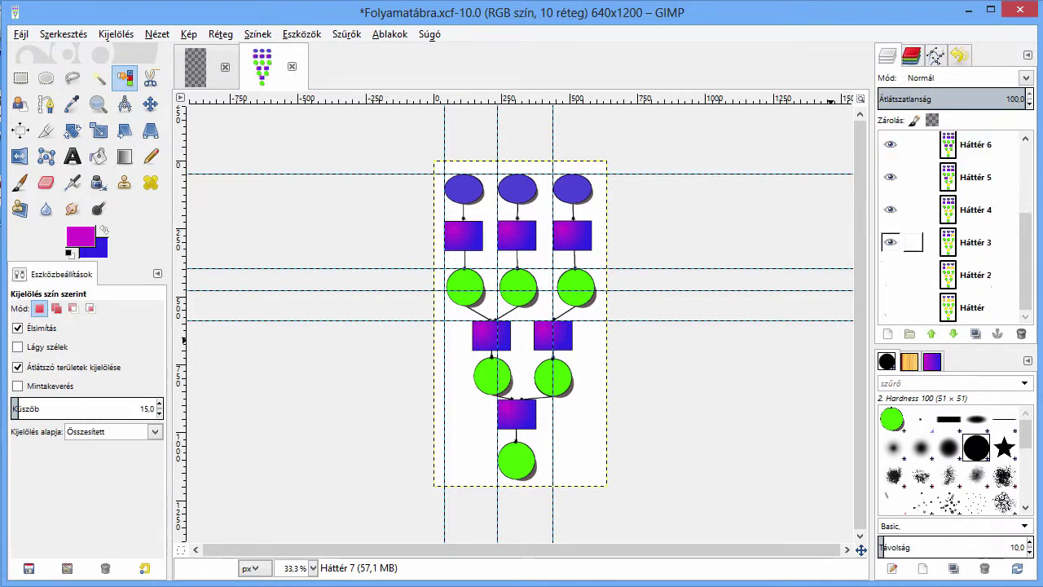
pyautogui.click(890, 274)
pyautogui.click(890, 308)
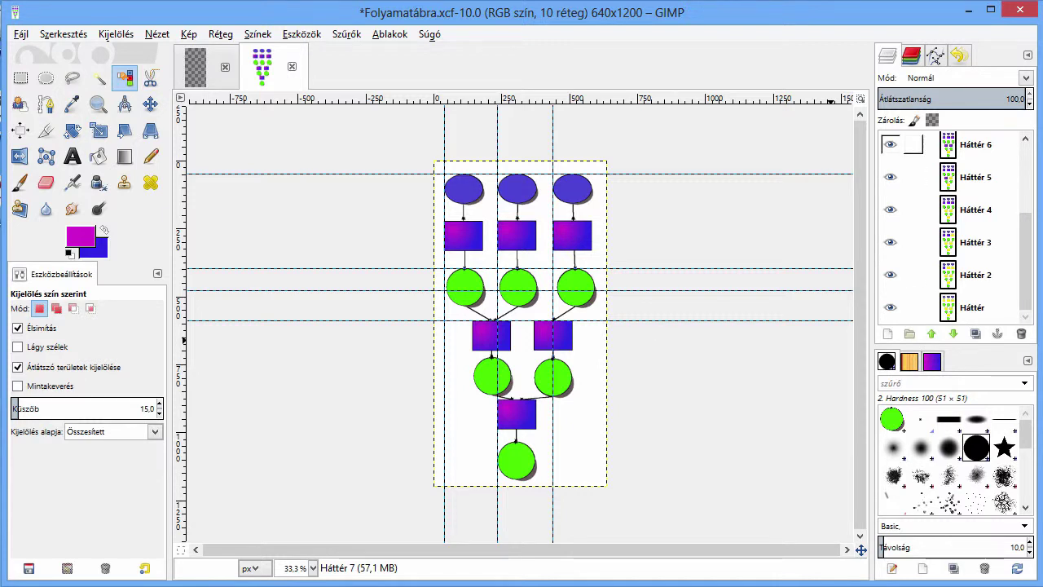
pyautogui.scroll(1, 890, 143)
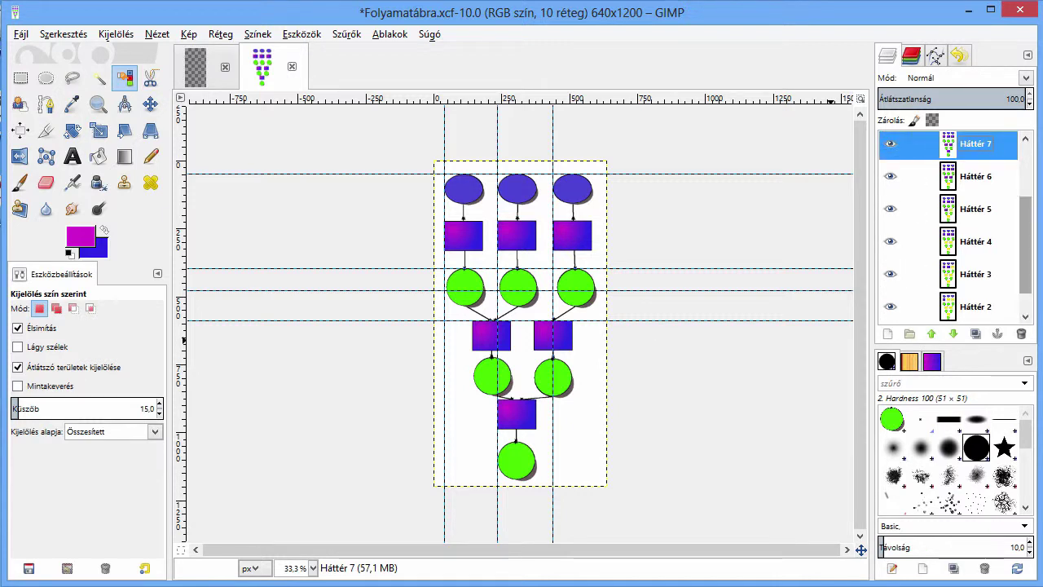
pyautogui.scroll(1, 890, 214)
# Hide Háttér 7 through Háttér 3 to compare frames, then make them all visible again
pyautogui.click(890, 185)
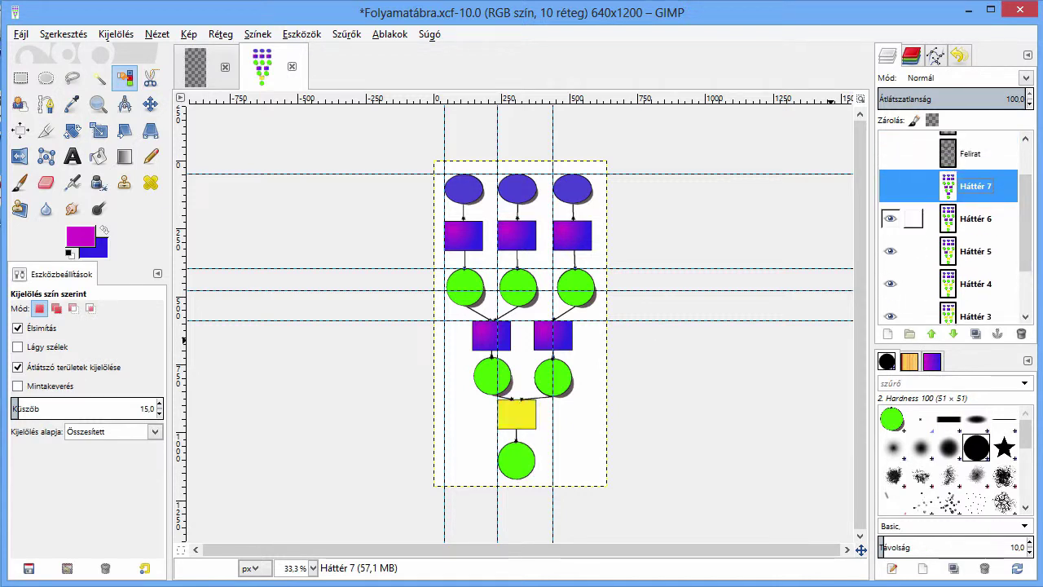
pyautogui.click(890, 219)
pyautogui.click(890, 251)
pyautogui.click(891, 283)
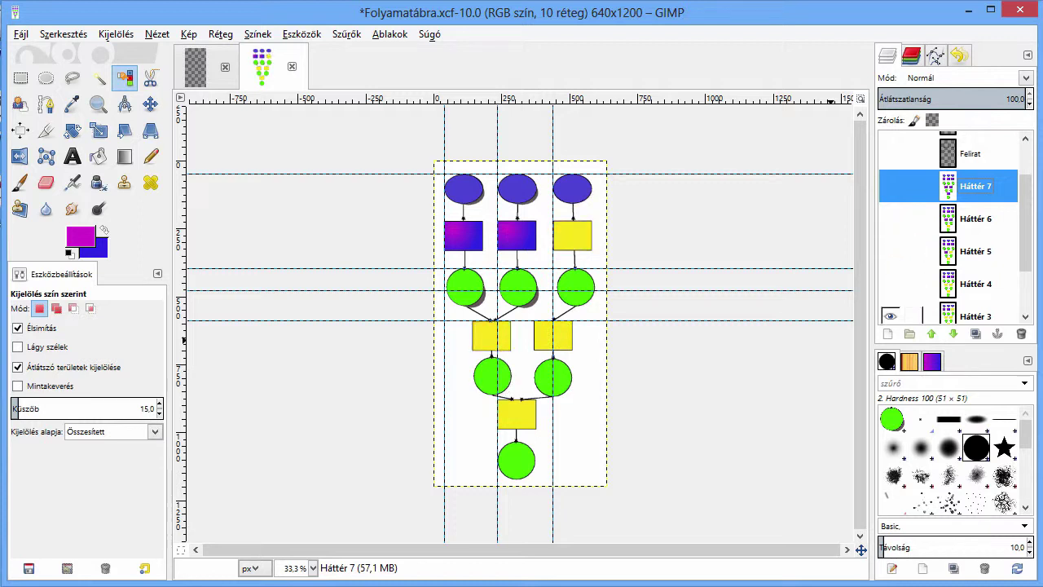
pyautogui.click(890, 316)
pyautogui.click(891, 317)
pyautogui.click(891, 284)
pyautogui.click(891, 251)
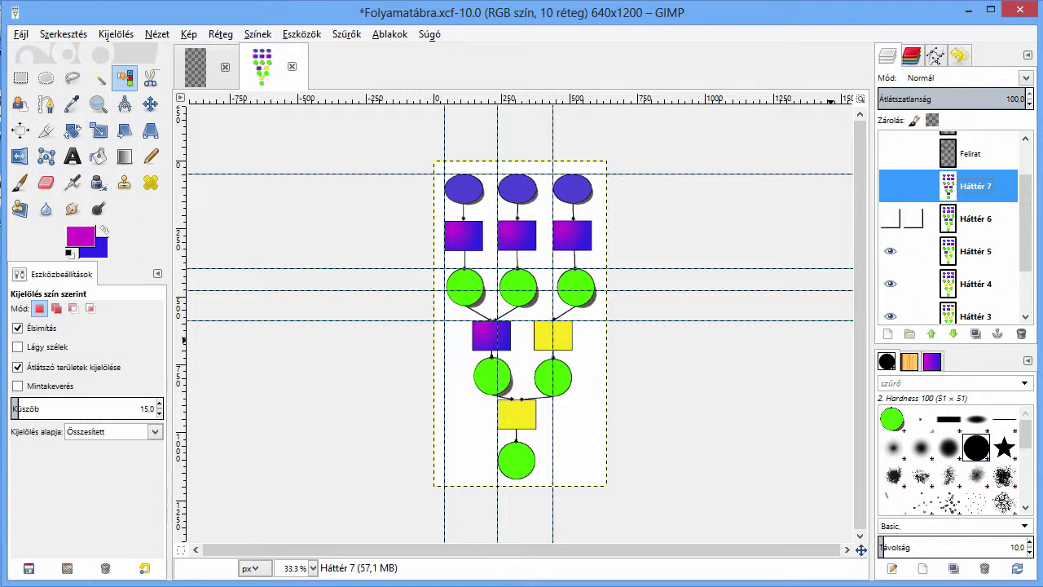
pyautogui.click(891, 219)
pyautogui.click(891, 186)
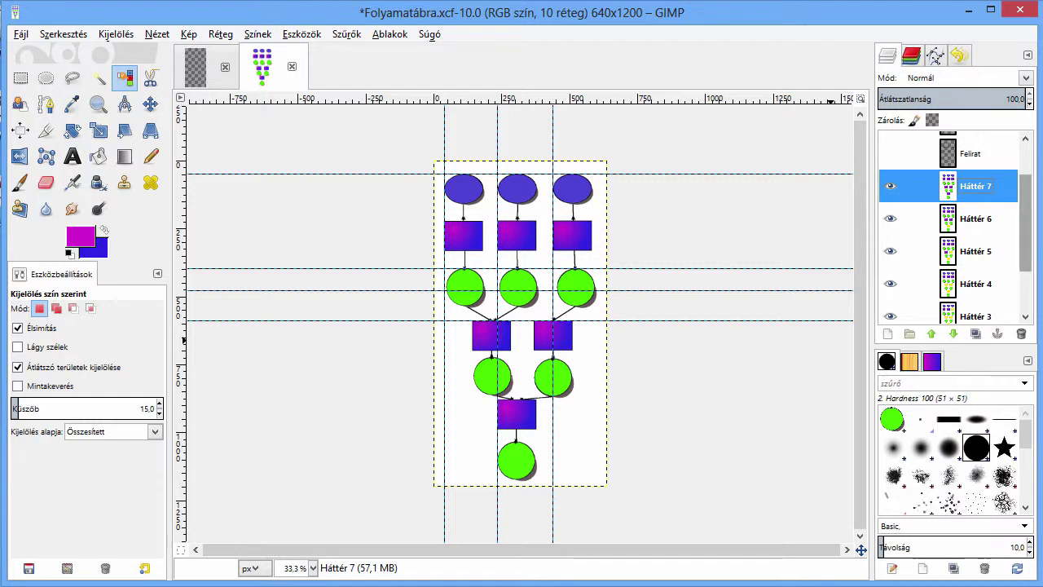
pyautogui.scroll(1, 890, 196)
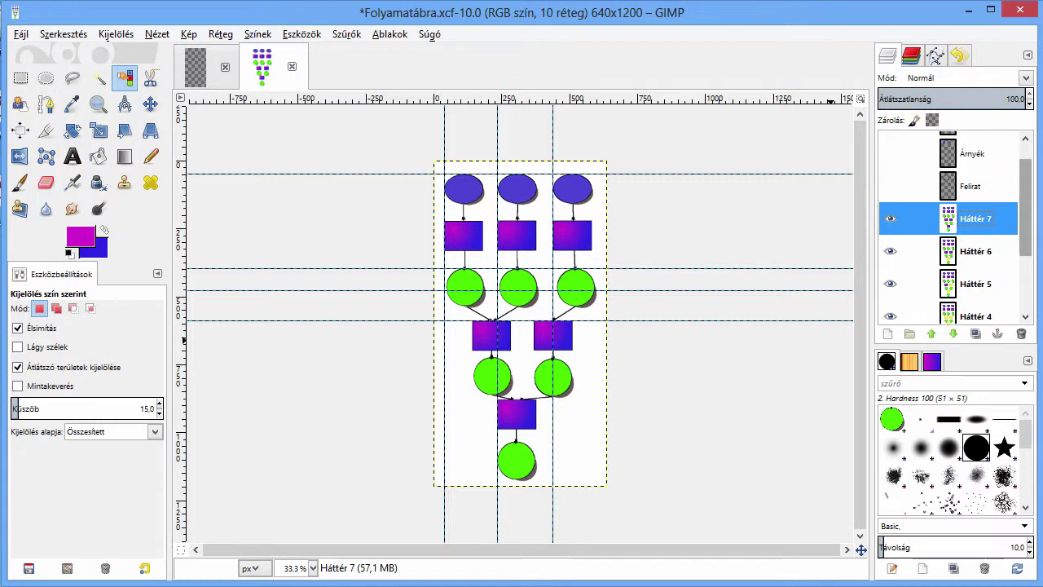
pyautogui.scroll(1, 949, 228)
# Delete the Árnyék #1 and Árnyék shadow layers
pyautogui.click(978, 147)
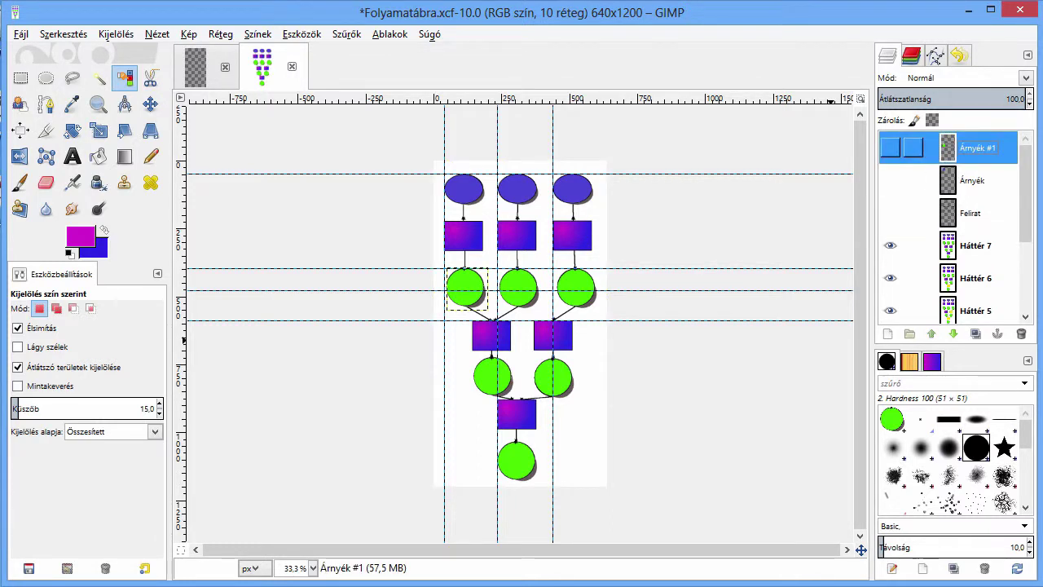
pyautogui.click(1021, 334)
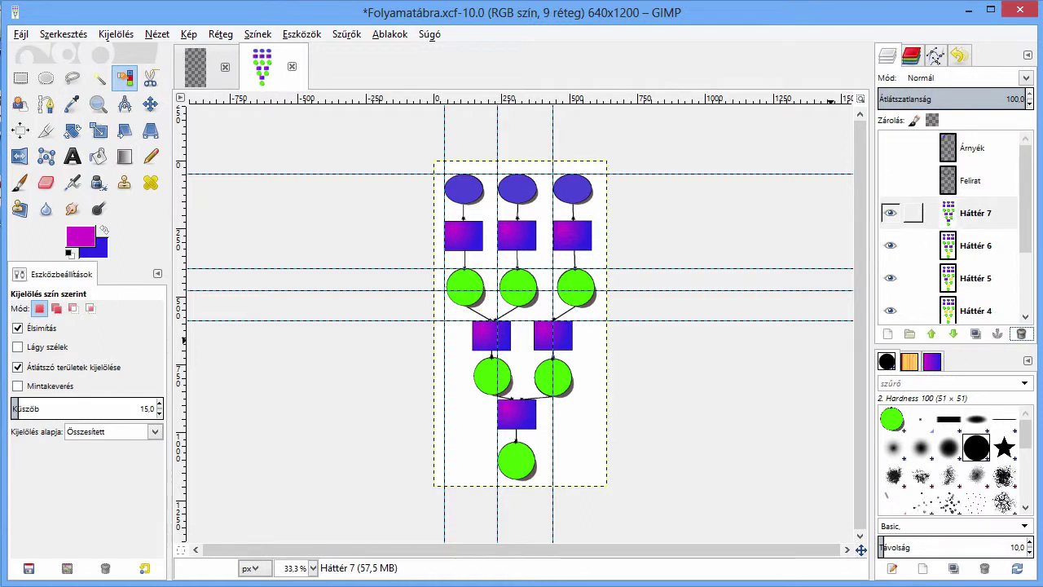
pyautogui.click(884, 151)
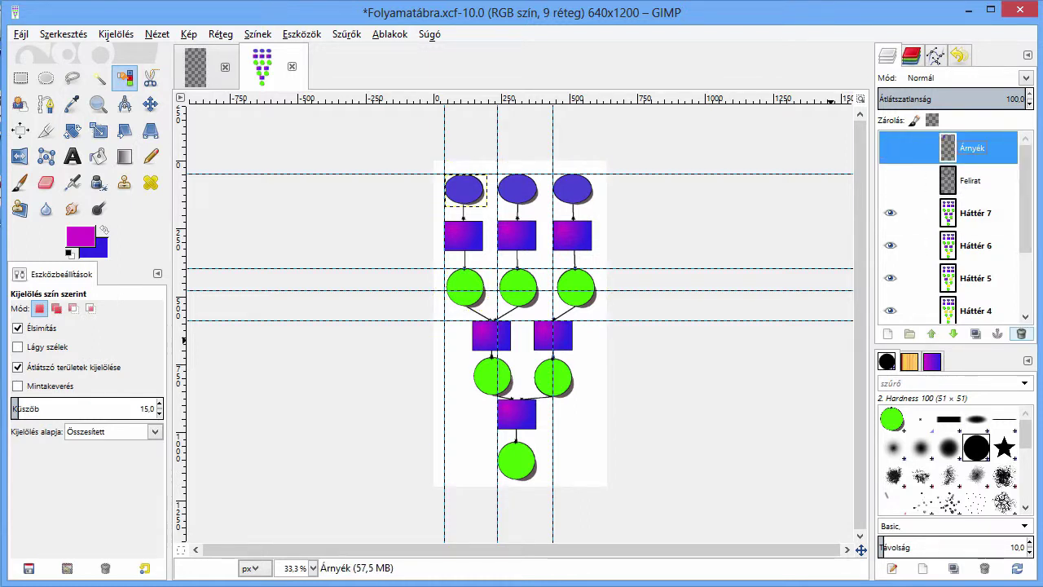
pyautogui.click(1020, 334)
pyautogui.click(973, 147)
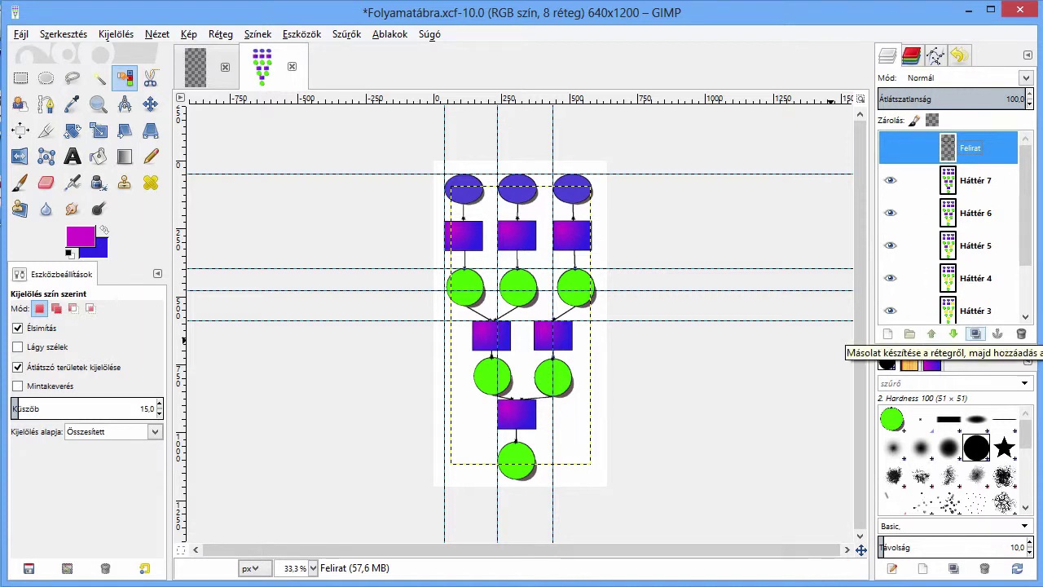
# Duplicate the Felirat label layer six times
pyautogui.click(975, 334)
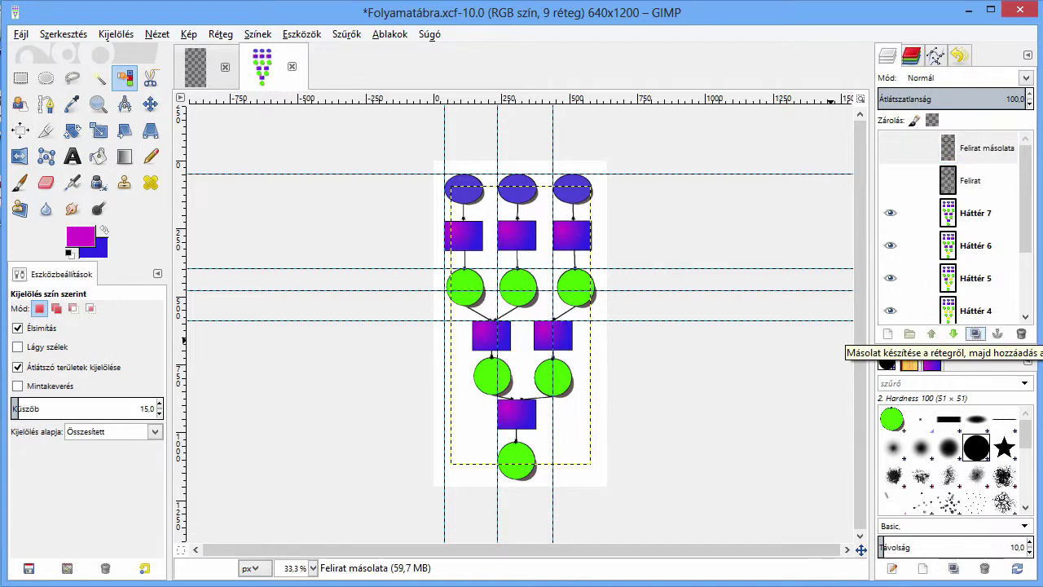
pyautogui.click(975, 334)
pyautogui.click(975, 334)
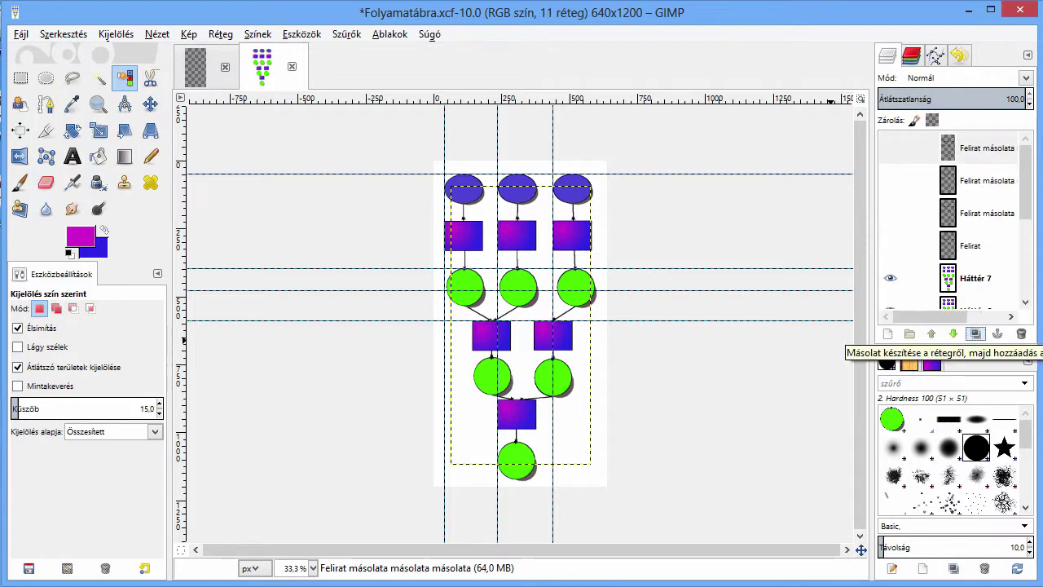
pyautogui.click(975, 334)
pyautogui.click(975, 334)
pyautogui.click(975, 334)
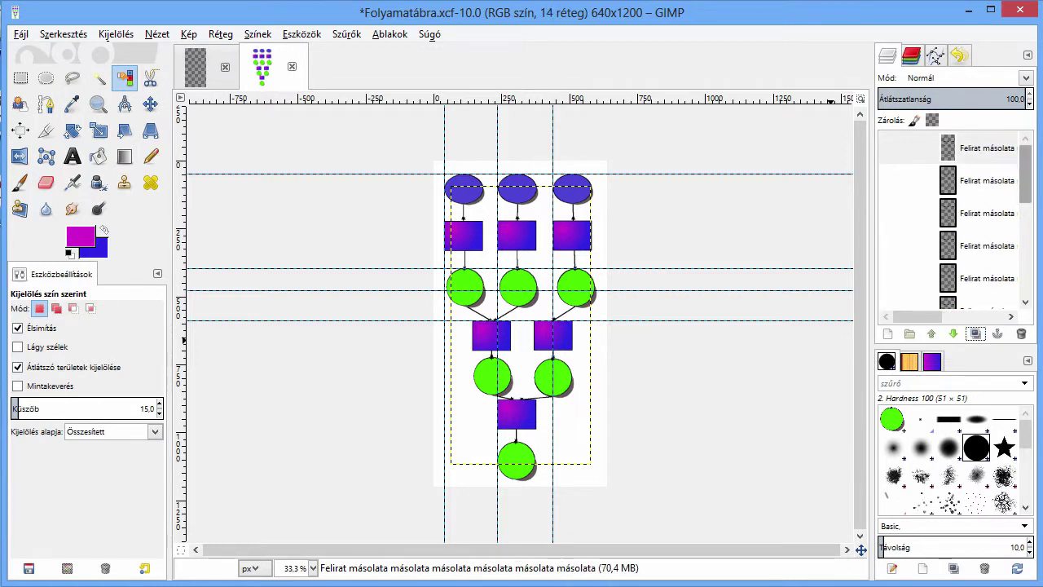
pyautogui.scroll(-1, 953, 245)
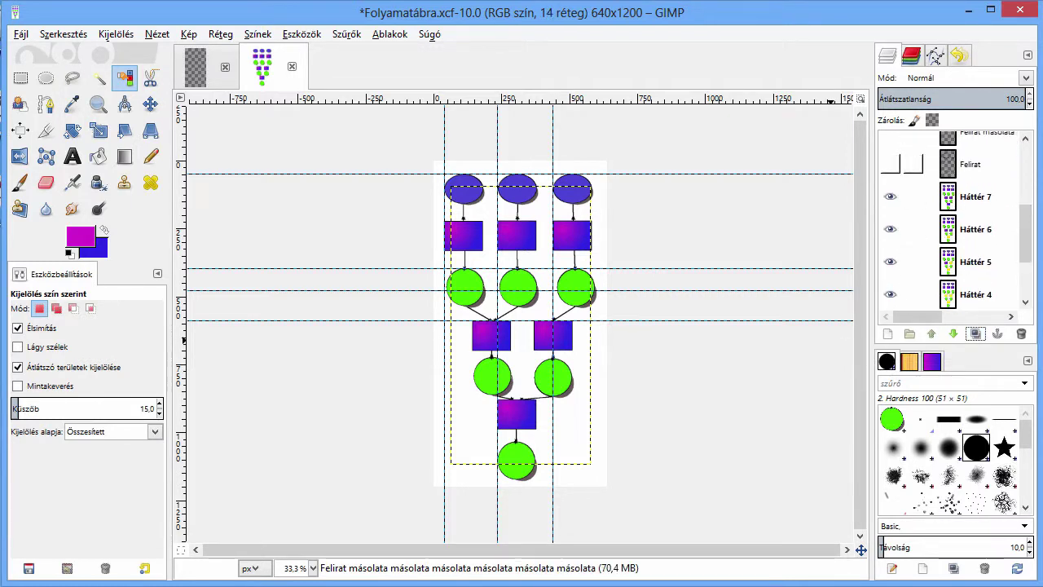
# Move the original Felirat layer down to sit just above Háttér
pyautogui.click(969, 163)
pyautogui.click(953, 334)
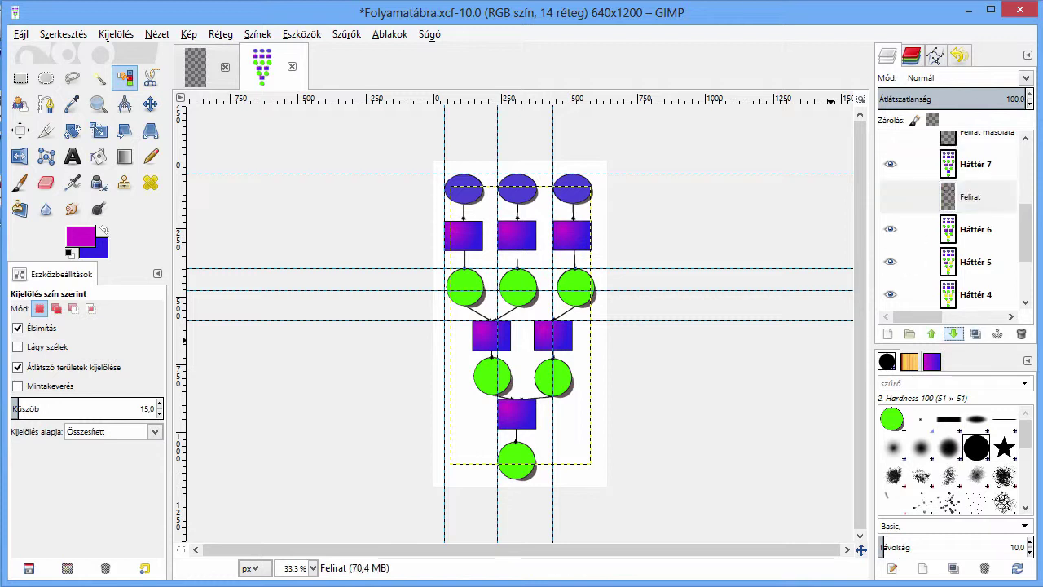
pyautogui.keyDown('shift'); pyautogui.click(954, 334); pyautogui.keyUp('shift')
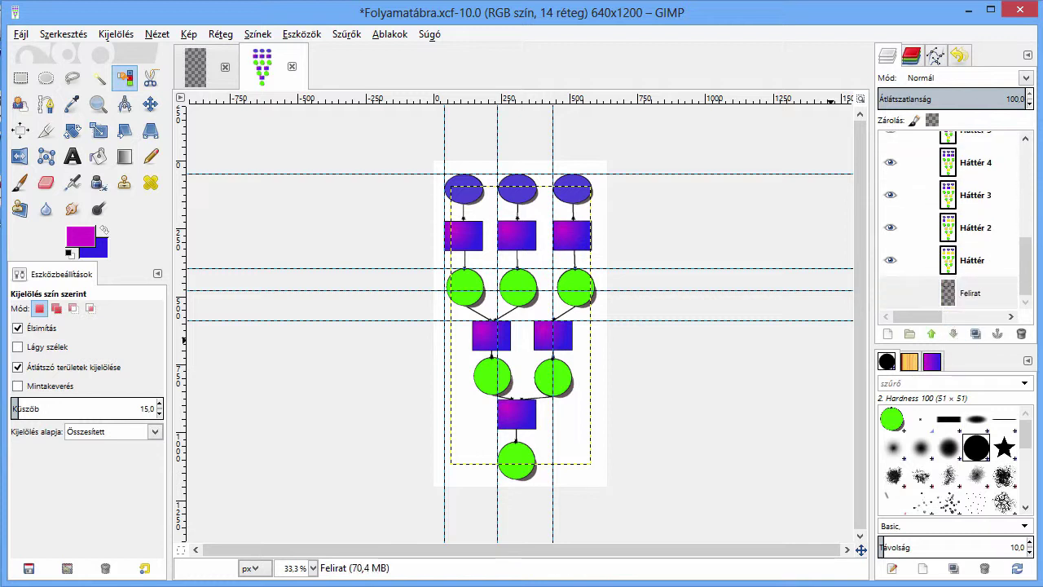
pyautogui.click(931, 334)
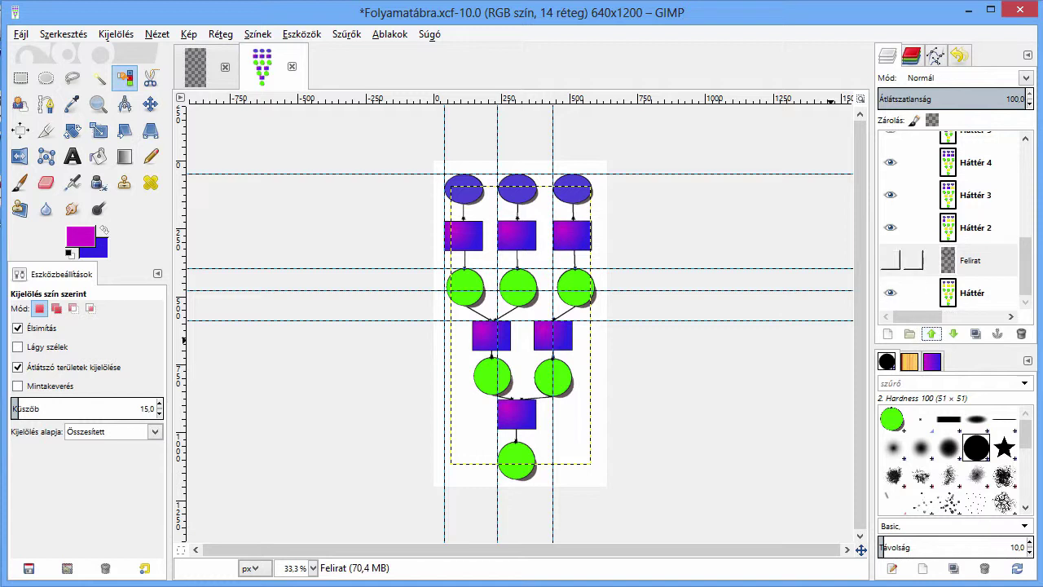
# Send one Felirat másolata copy to the bottom, then raise it six positions
pyautogui.scroll(5, 945, 245)
pyautogui.click(973, 202)
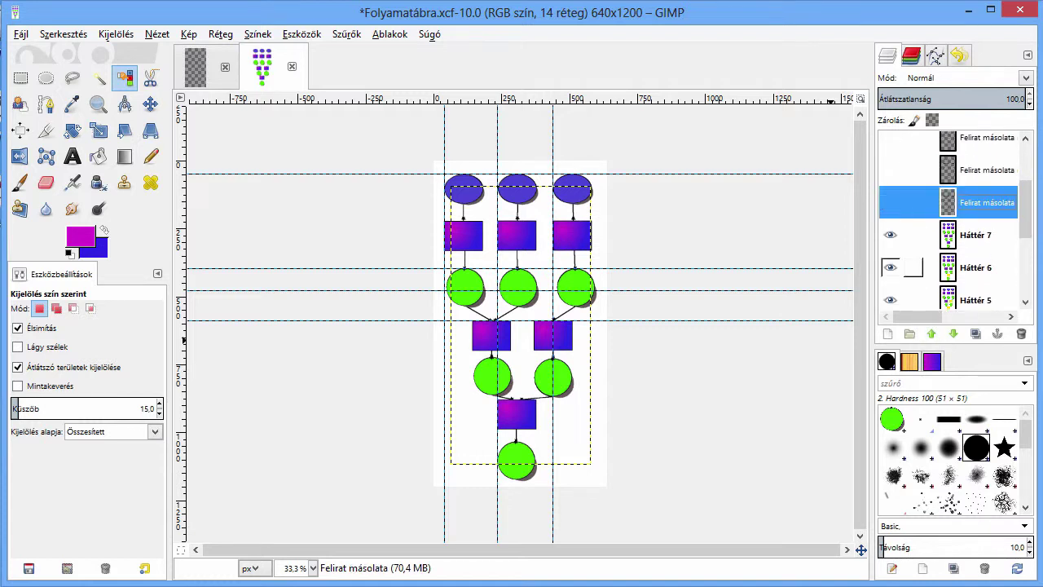
pyautogui.keyDown('shift'); pyautogui.click(954, 334); pyautogui.keyUp('shift')
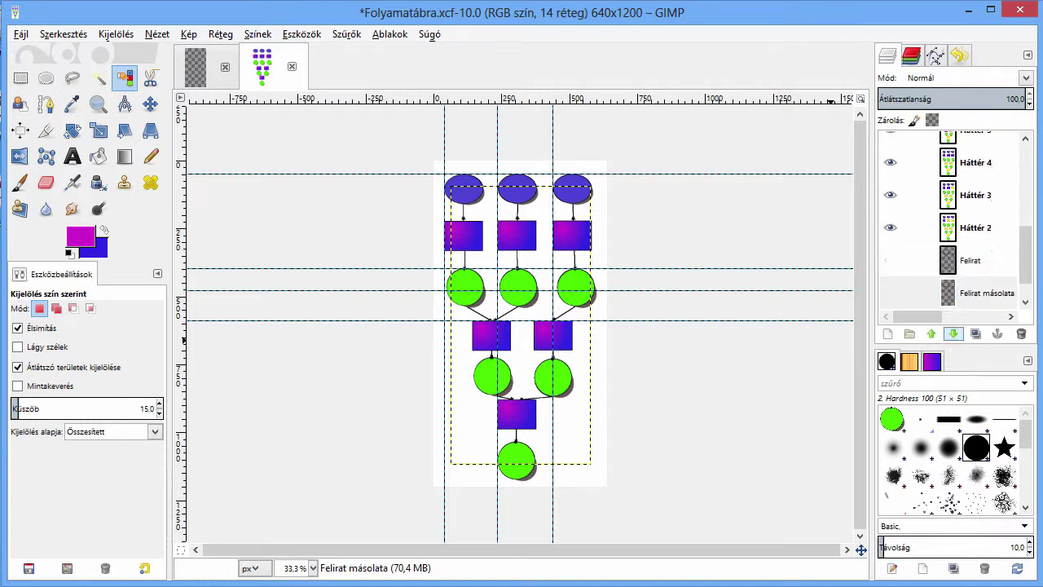
pyautogui.click(931, 334)
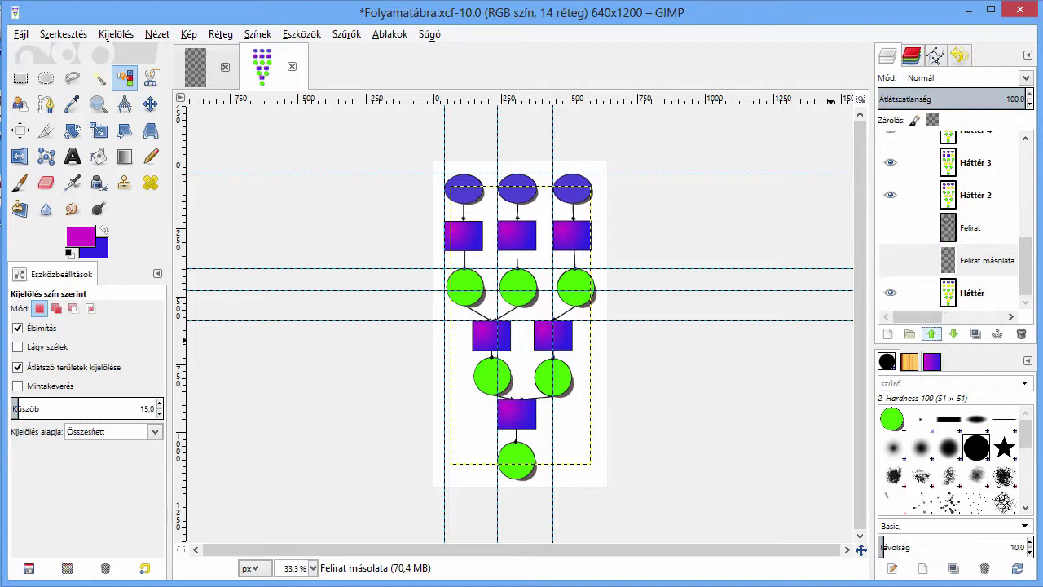
pyautogui.click(931, 334)
pyautogui.click(931, 334)
pyautogui.click(931, 334)
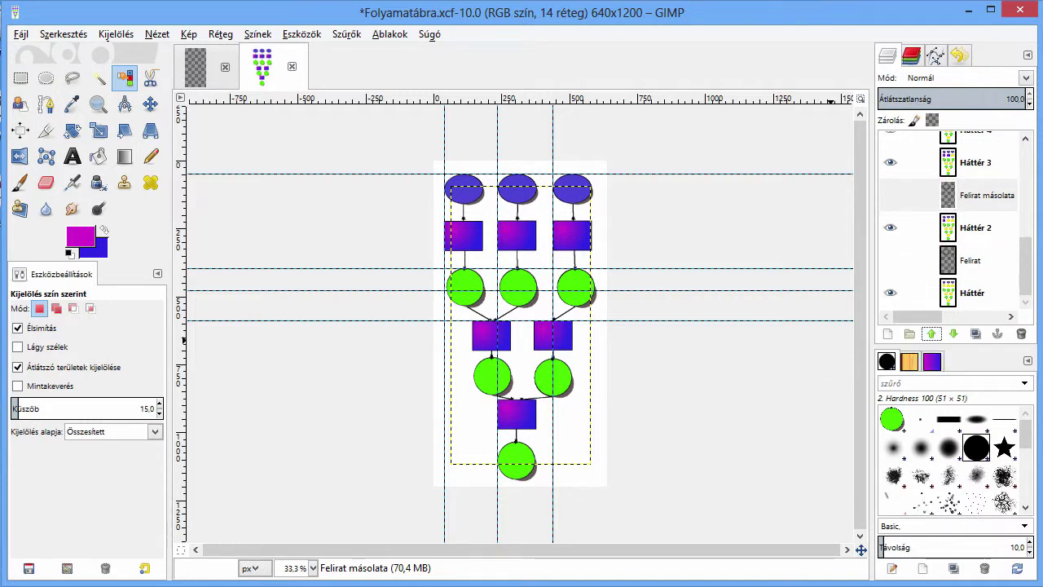
pyautogui.click(931, 334)
pyautogui.click(931, 334)
# Lower another Felirat másolata copy three positions, below Háttér 7 and Háttér 6
pyautogui.click(982, 210)
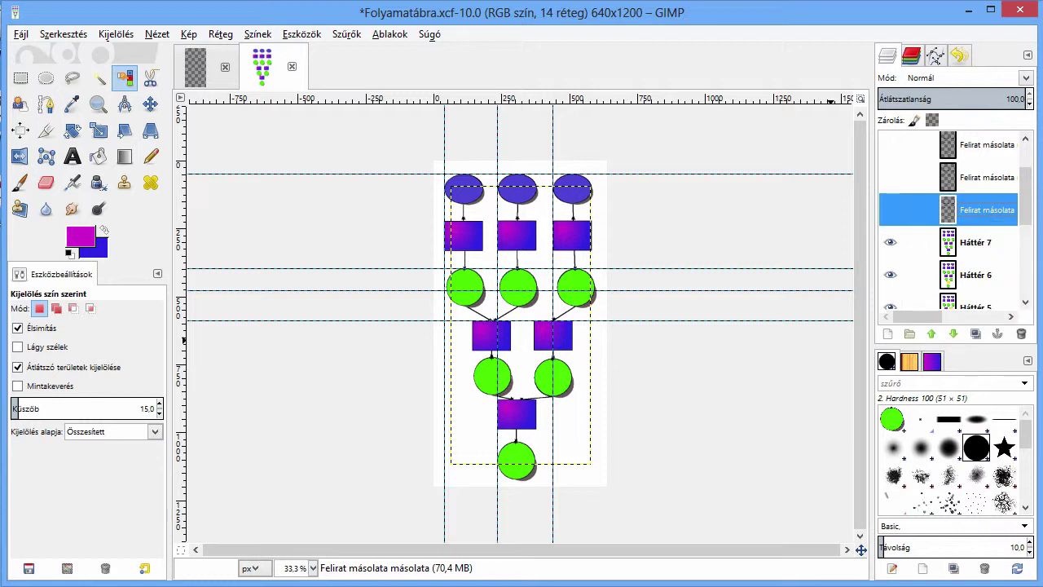
pyautogui.click(953, 334)
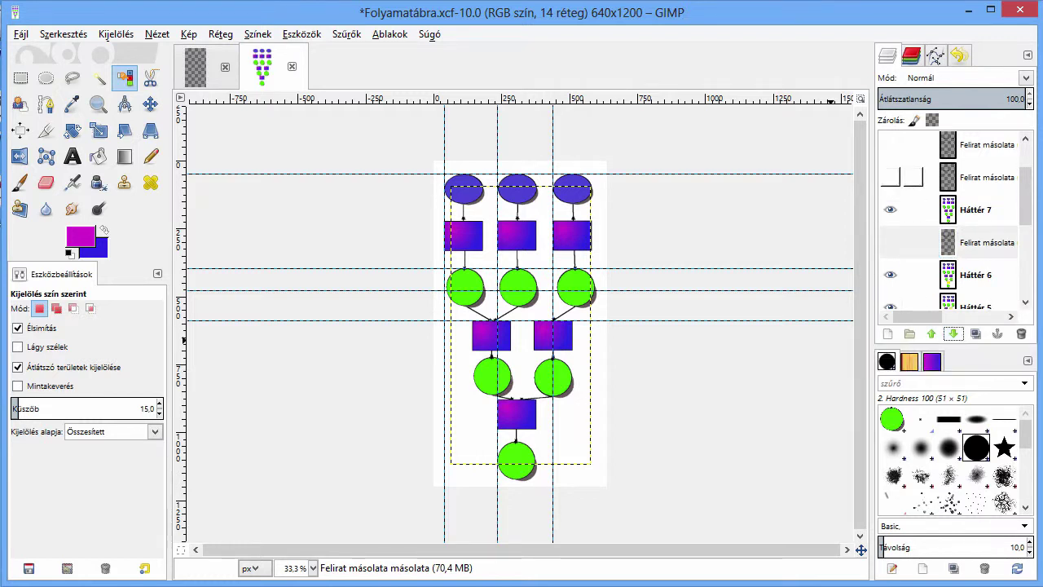
pyautogui.click(953, 334)
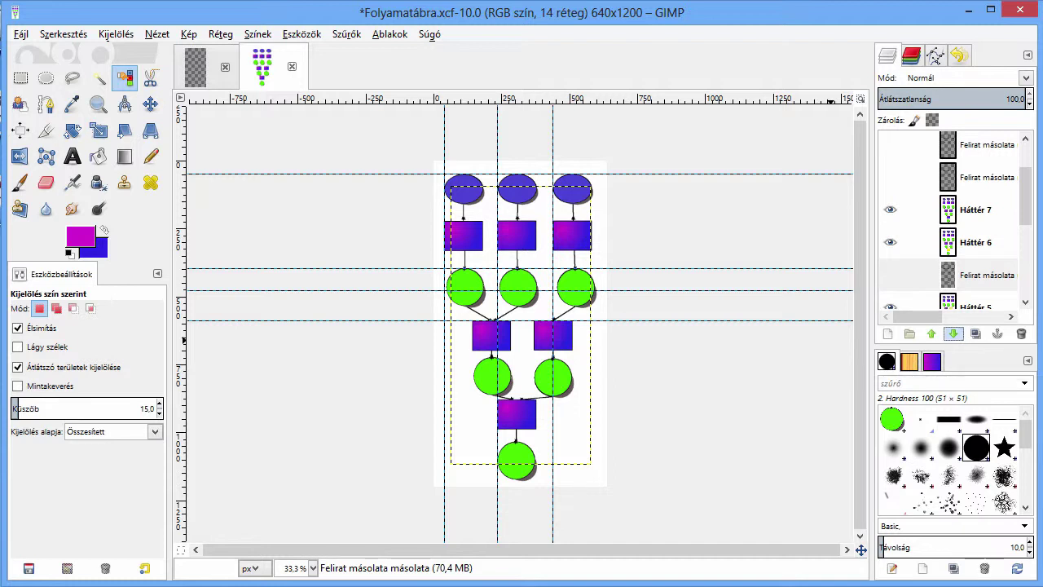
pyautogui.click(953, 334)
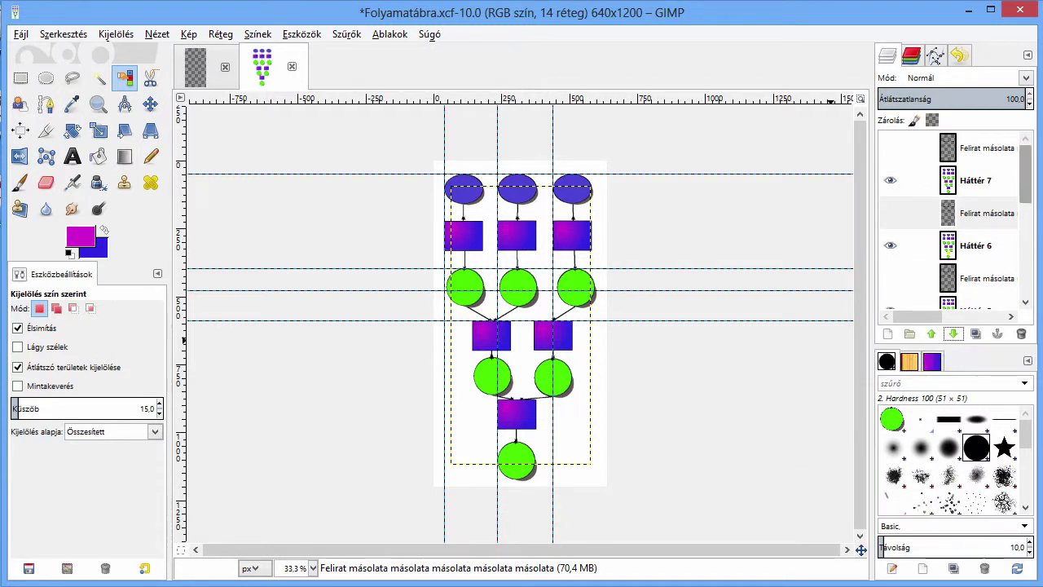
pyautogui.scroll(-5, 949, 219)
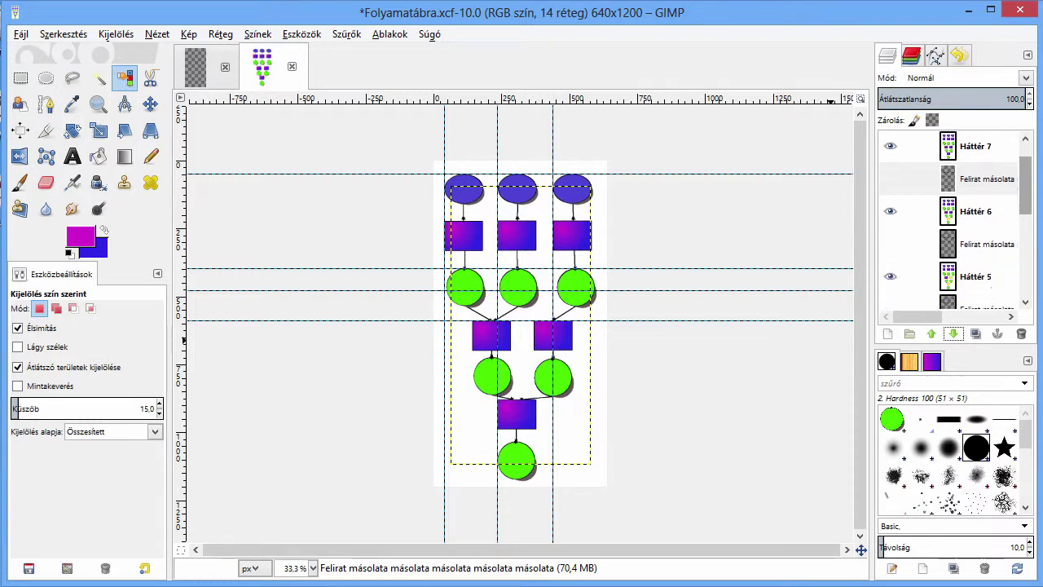
pyautogui.scroll(-2, 949, 220)
pyautogui.scroll(-2, 949, 220)
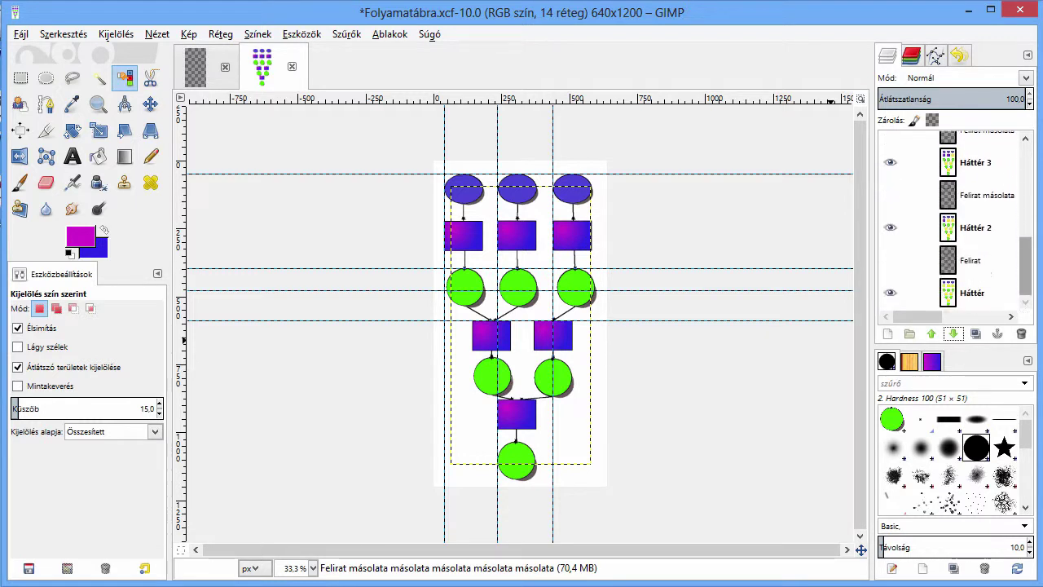
# Merge the Felirat label and the next three label copies down into Háttér through Háttér 4
pyautogui.click(969, 259)
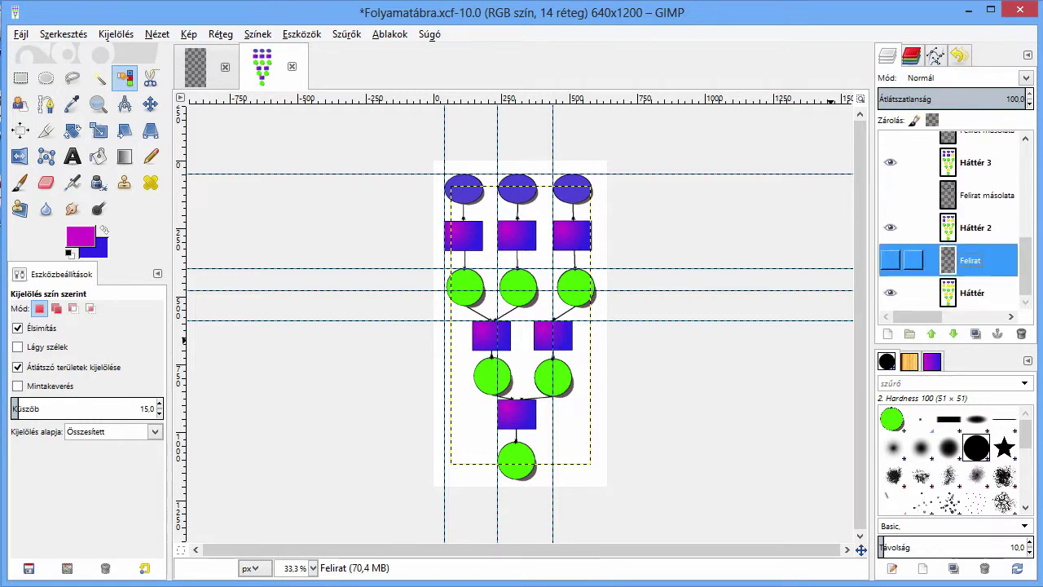
pyautogui.rightClick(970, 260)
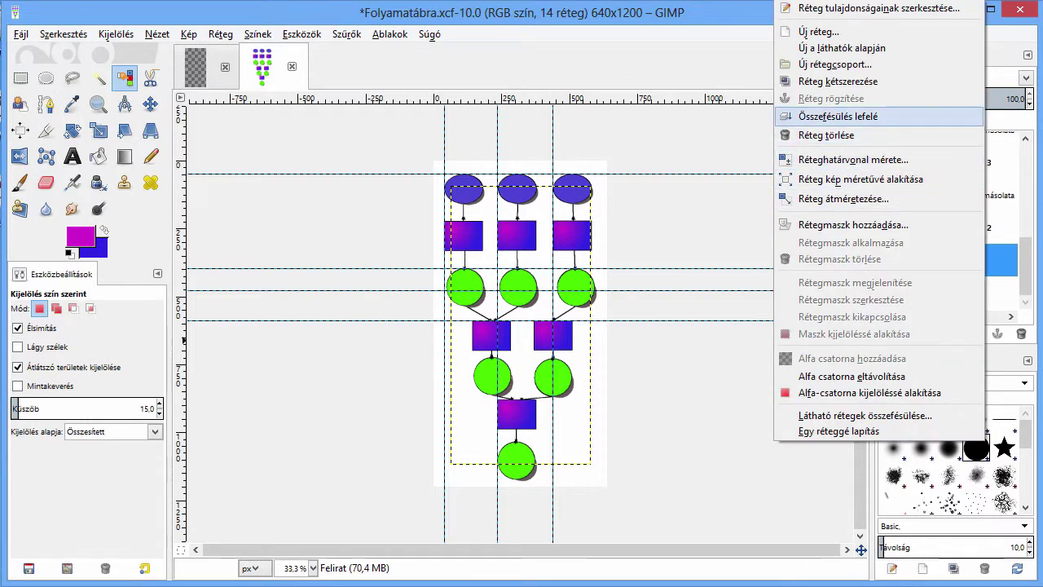
pyautogui.click(838, 116)
pyautogui.rightClick(970, 227)
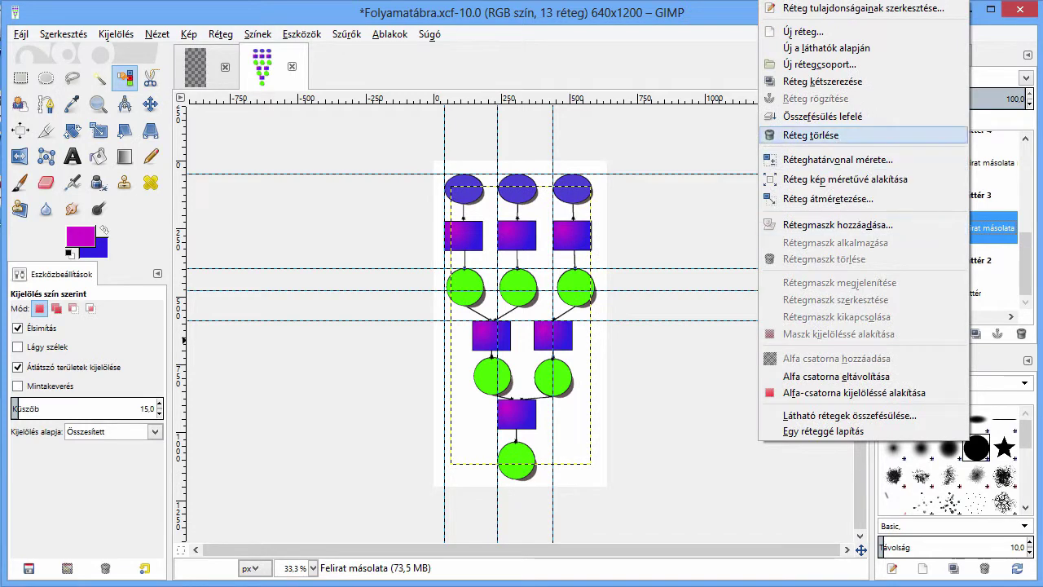
pyautogui.click(838, 116)
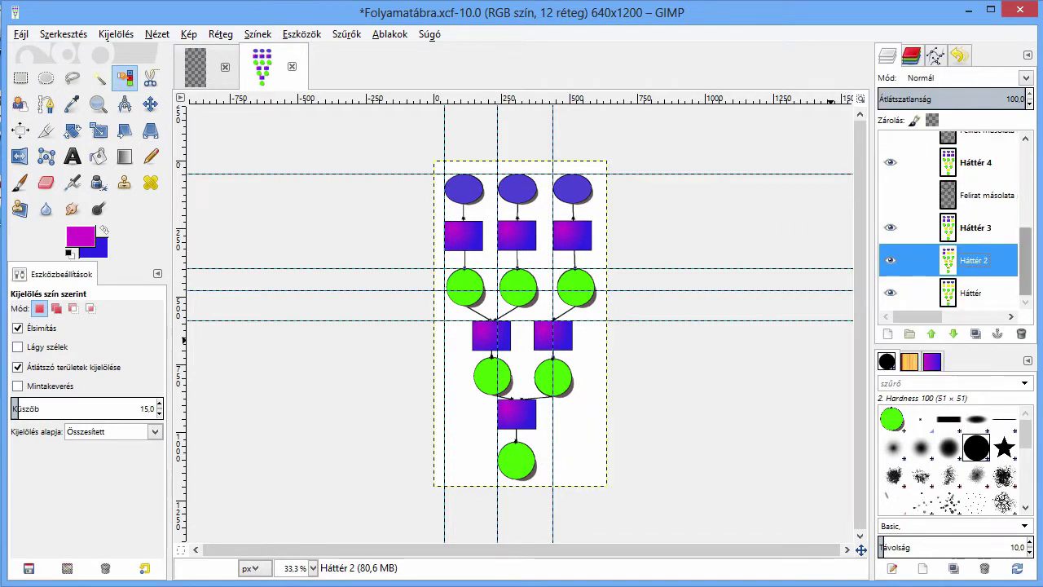
pyautogui.scroll(2, 978, 228)
pyautogui.rightClick(993, 225)
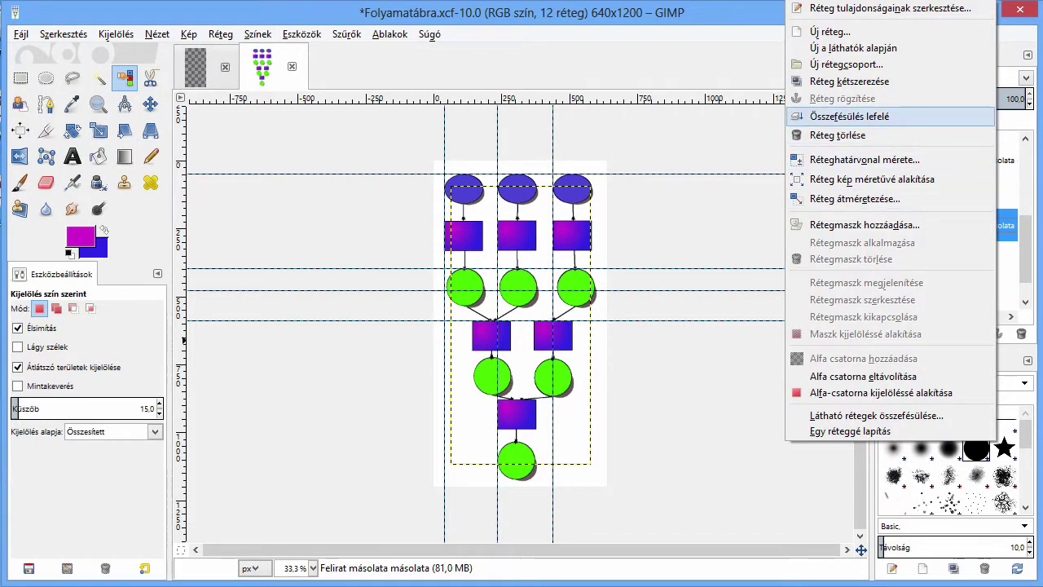
pyautogui.click(837, 115)
pyautogui.scroll(2, 978, 236)
pyautogui.rightClick(991, 238)
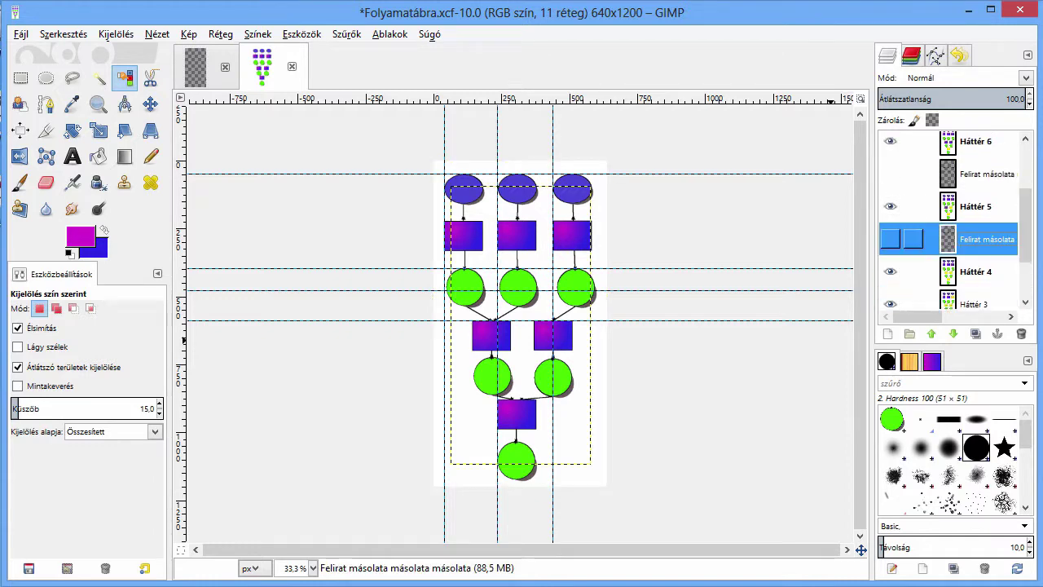
pyautogui.click(842, 115)
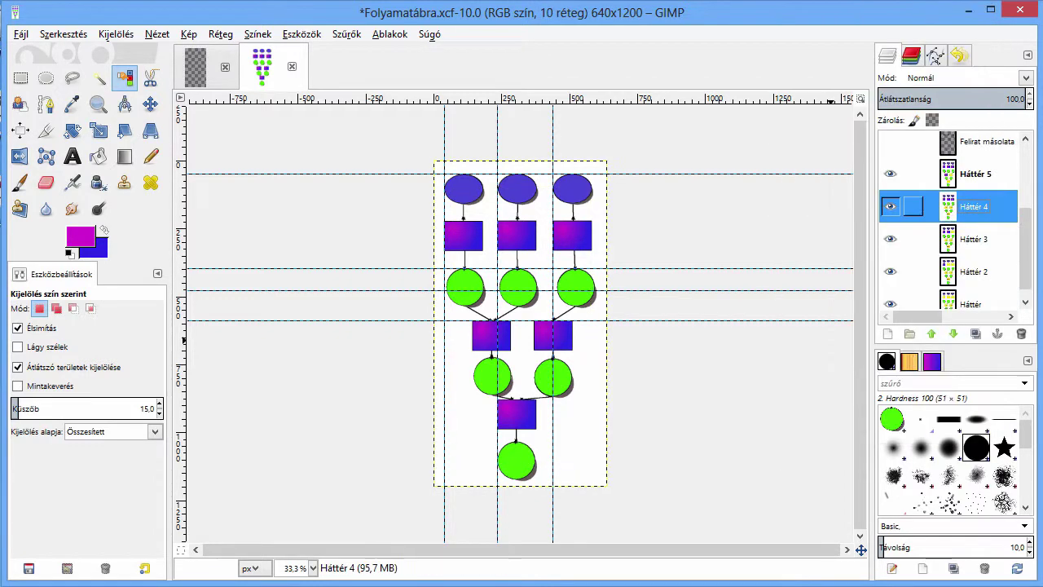
# Merge the last three Felirat másolata copies into Háttér 5 through Háttér 7, leaving seven frames
pyautogui.scroll(2, 913, 183)
pyautogui.click(977, 215)
pyautogui.rightClick(978, 214)
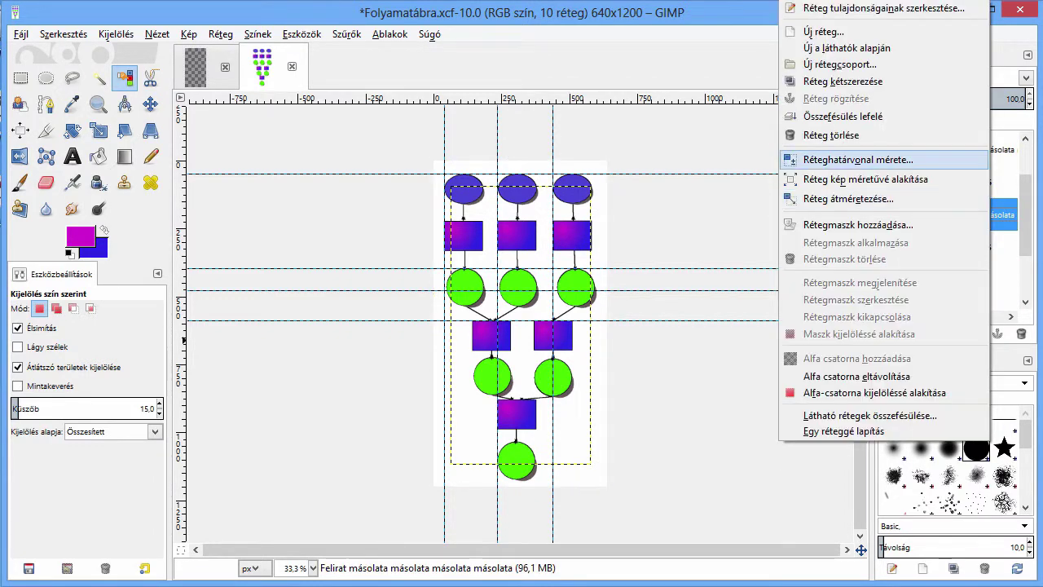
pyautogui.click(842, 115)
pyautogui.scroll(3, 949, 228)
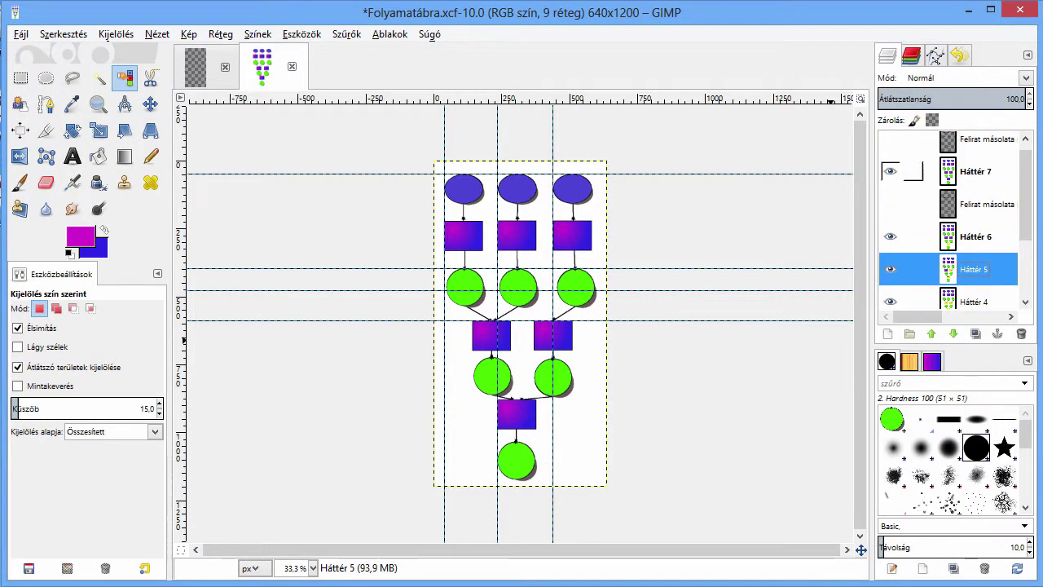
pyautogui.click(978, 204)
pyautogui.rightClick(977, 204)
pyautogui.click(843, 115)
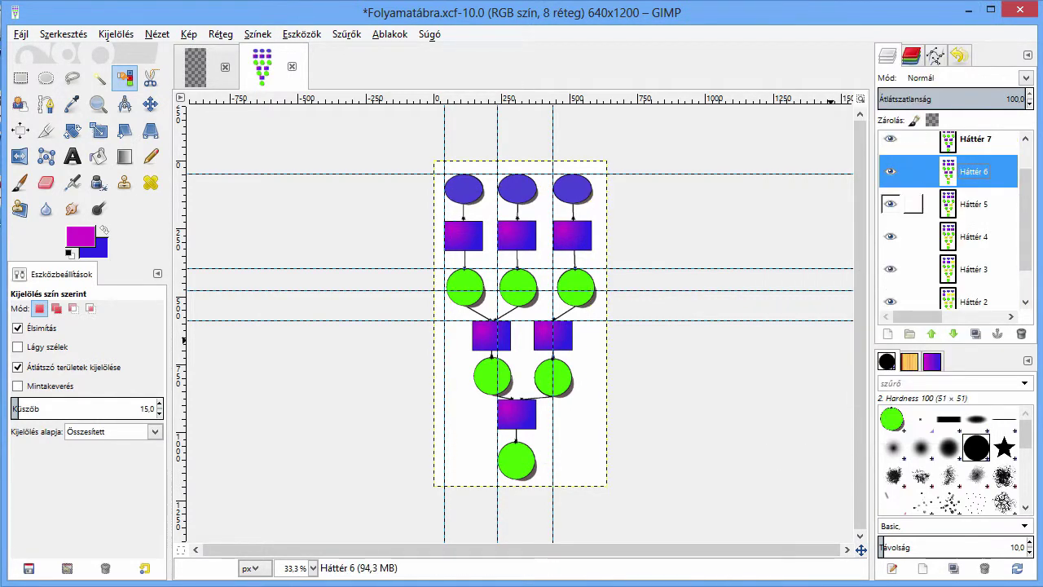
pyautogui.scroll(1, 950, 220)
pyautogui.scroll(1, 950, 220)
pyautogui.click(977, 148)
pyautogui.rightClick(977, 148)
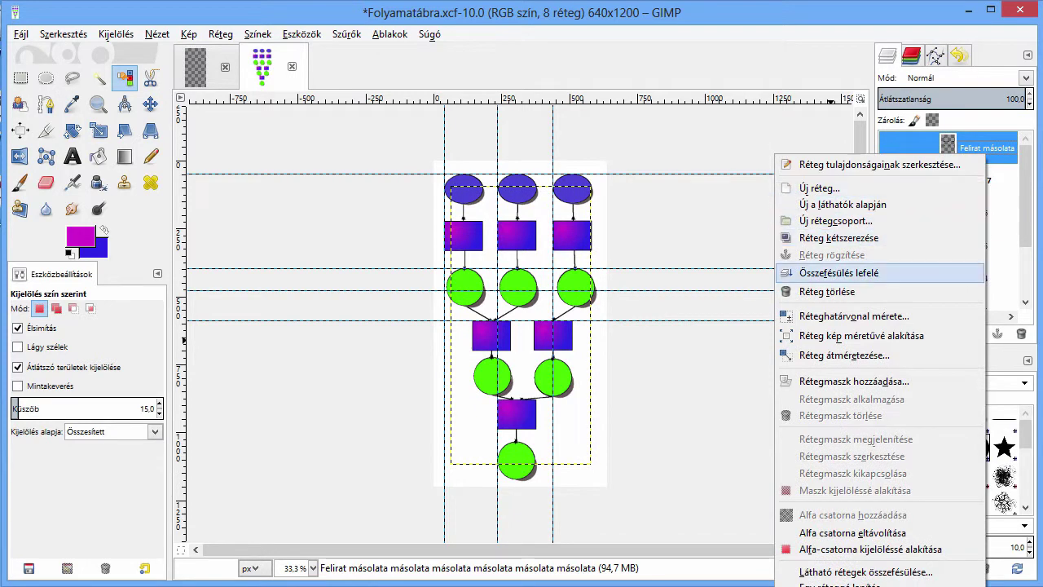
pyautogui.click(842, 272)
pyautogui.scroll(-1, 949, 229)
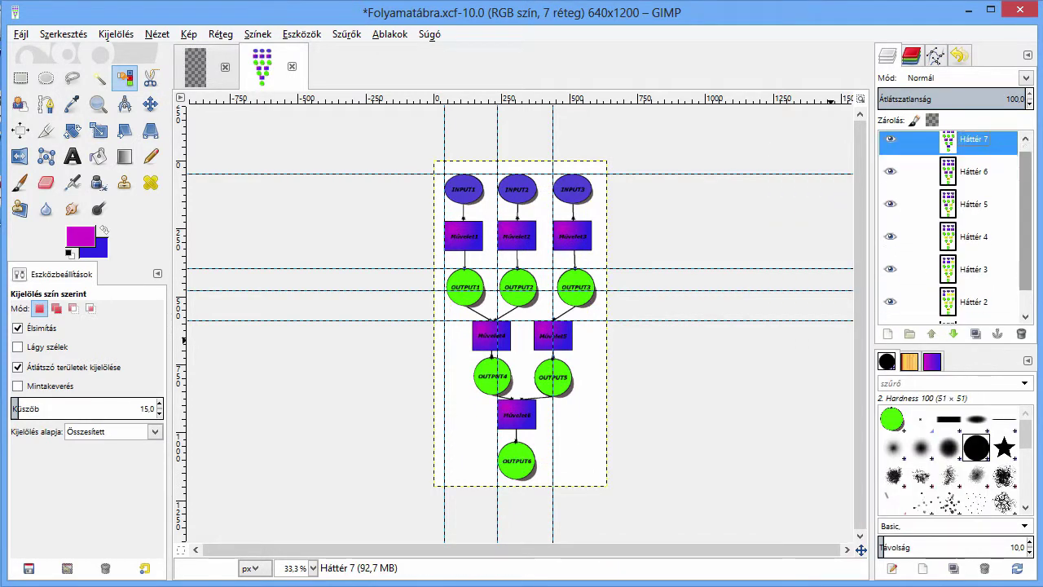
pyautogui.scroll(1, 949, 229)
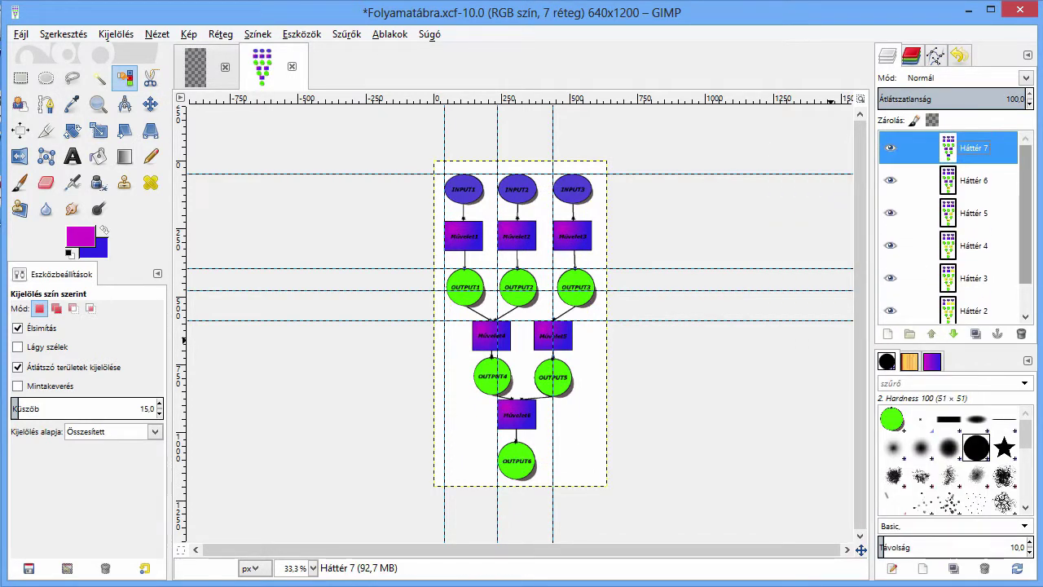
pyautogui.scroll(-1, 949, 228)
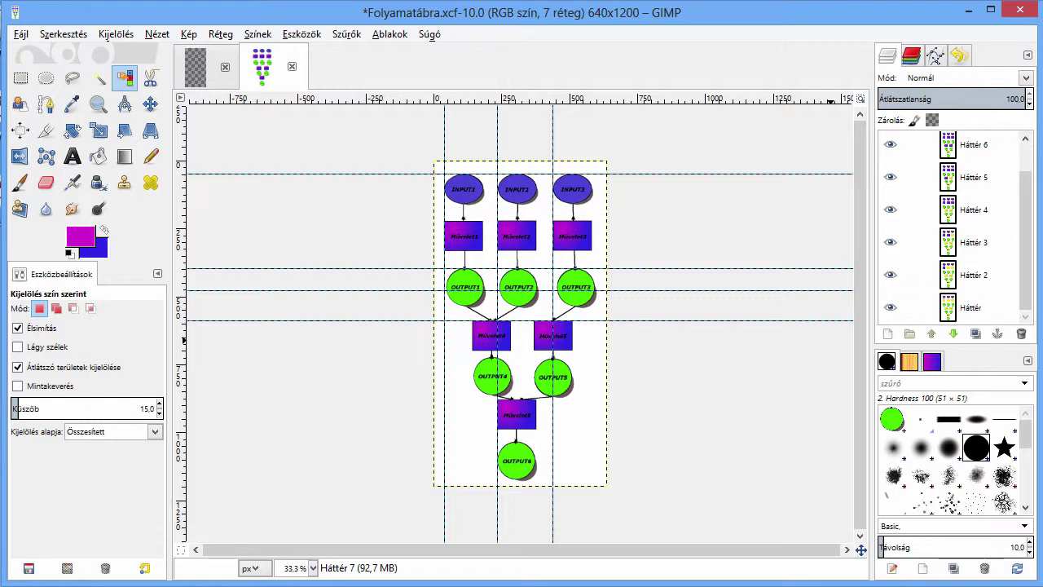
pyautogui.scroll(1, 949, 229)
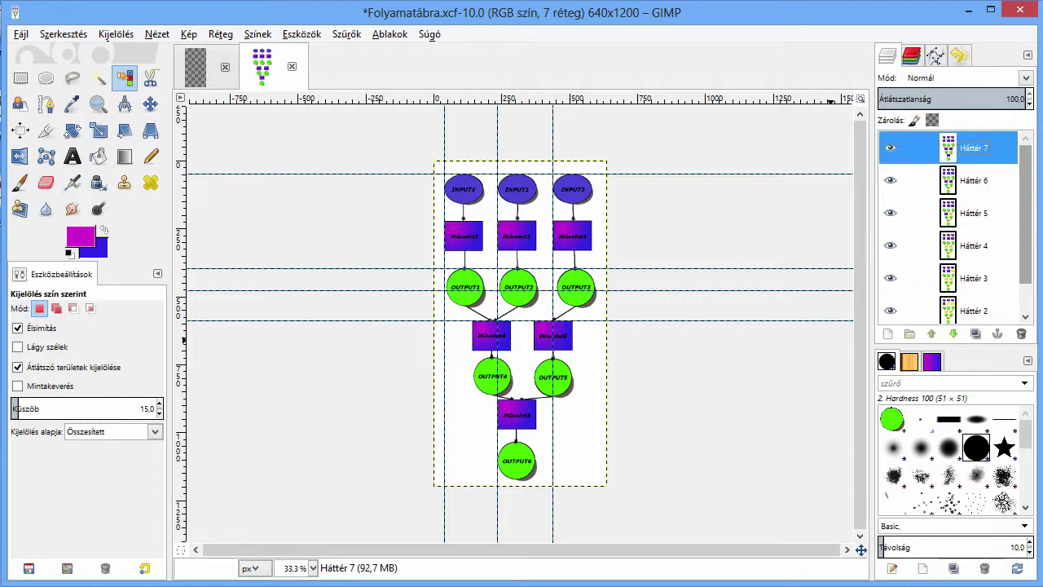
# Export the image as Folyamatábra.gif with the GIF-kép file type to reach the GIF options
pyautogui.click(20, 33)
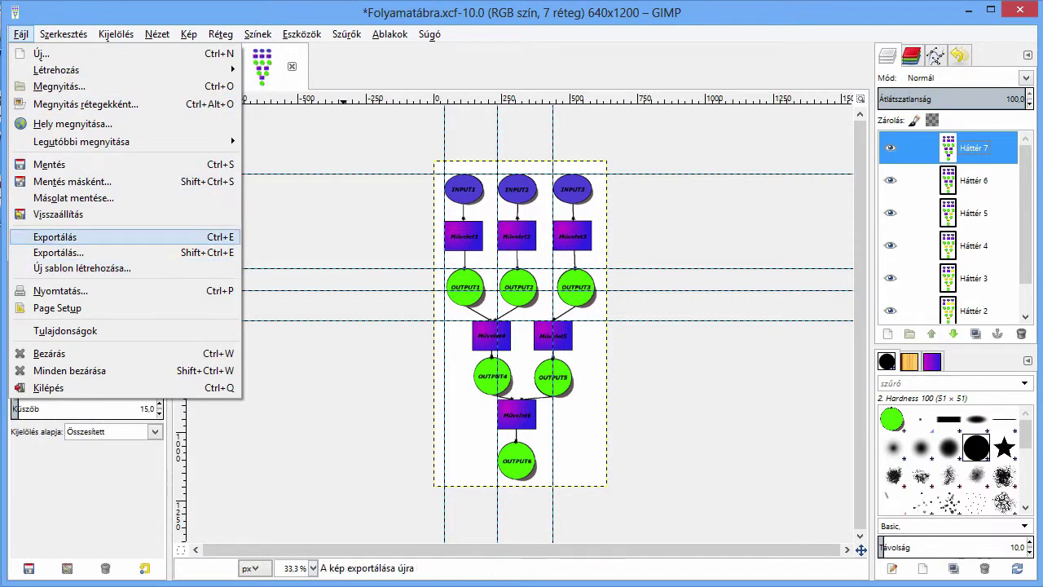
pyautogui.click(58, 252)
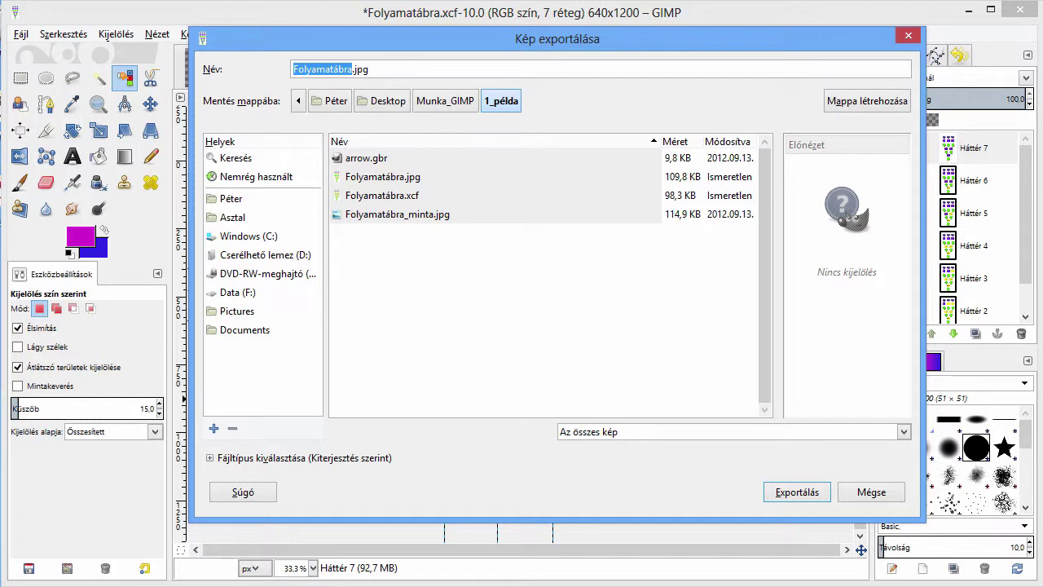
pyautogui.hotkey('alt', 'v')
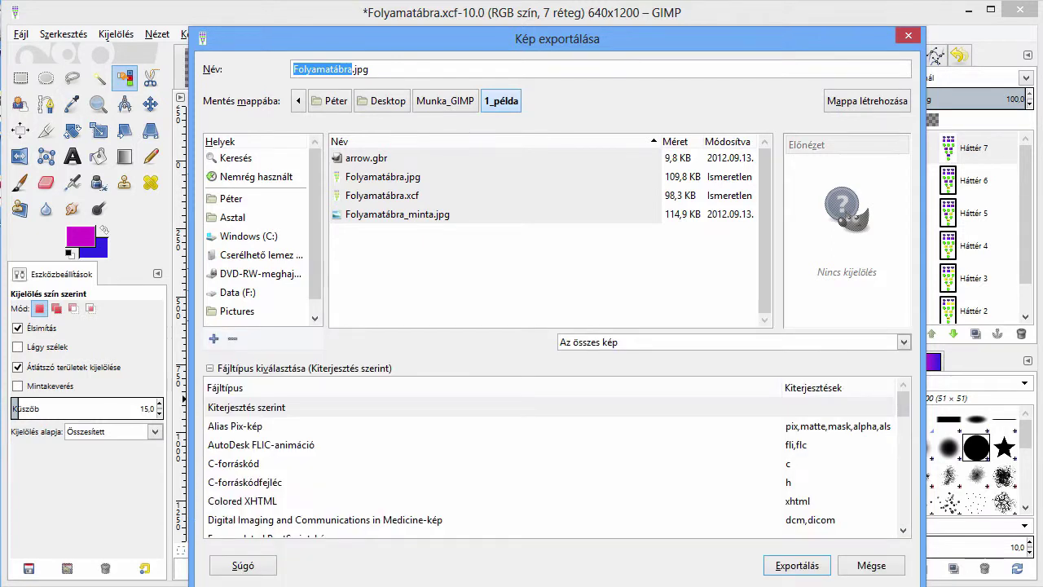
pyautogui.click(244, 482)
pyautogui.scroll(-1, 554, 465)
pyautogui.scroll(-1, 554, 464)
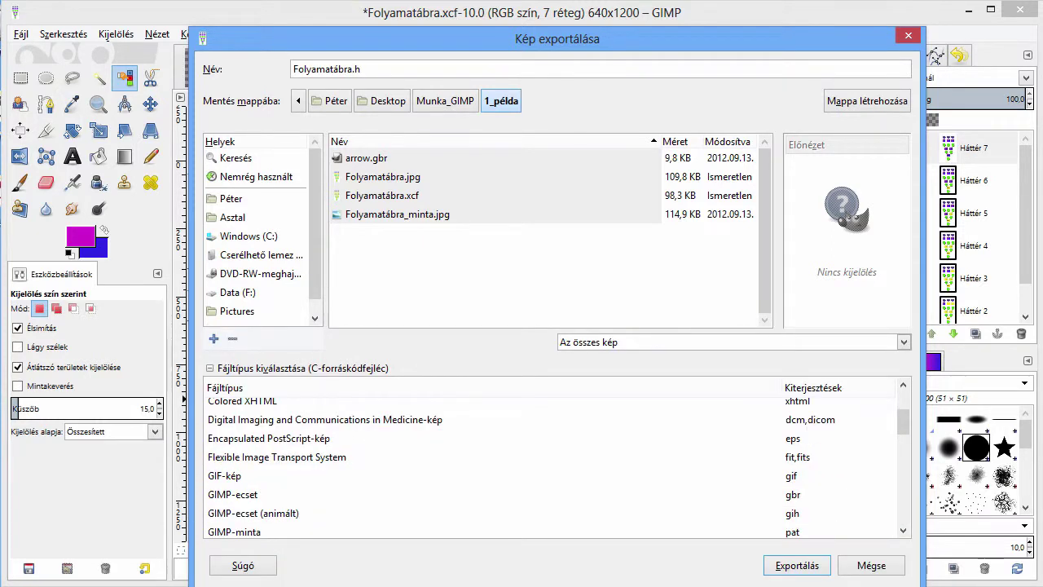
pyautogui.click(224, 475)
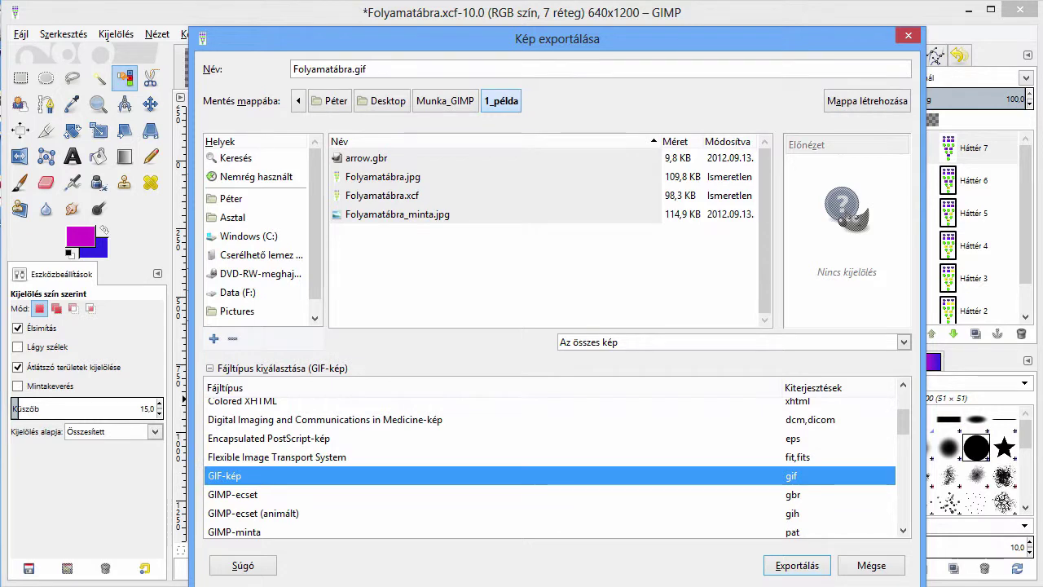
pyautogui.click(797, 565)
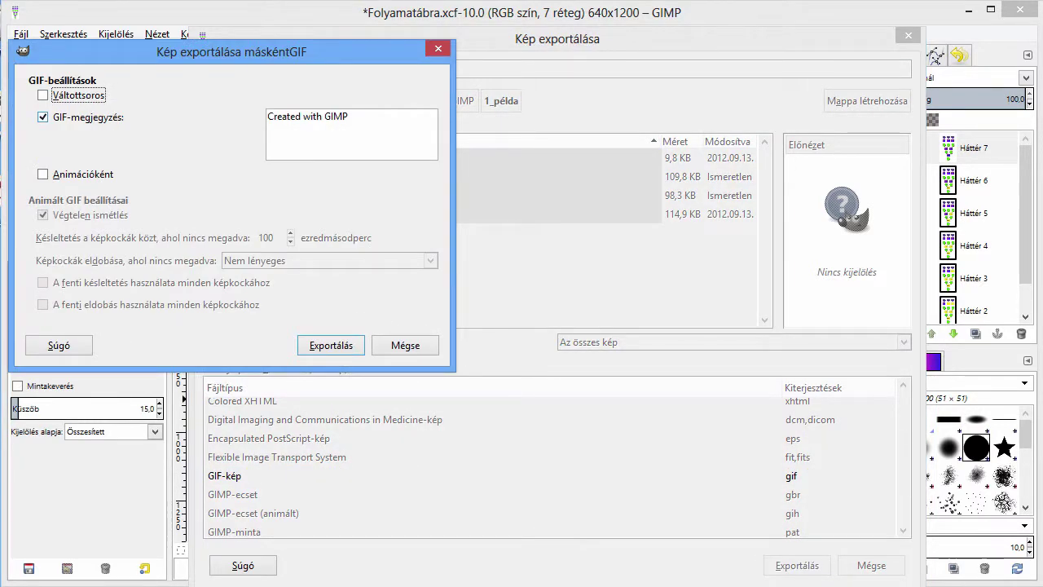
# Enable As animation, clear the frame delay value, and write the animated Folyamatábra.gif
pyautogui.moveTo(232, 51); pyautogui.dragTo(301, 63)
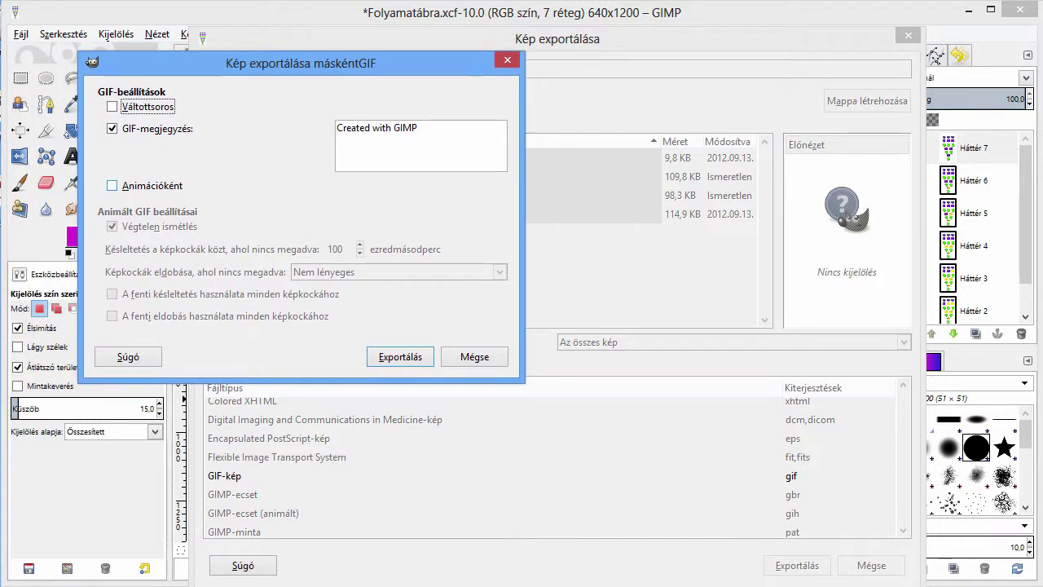
pyautogui.click(111, 185)
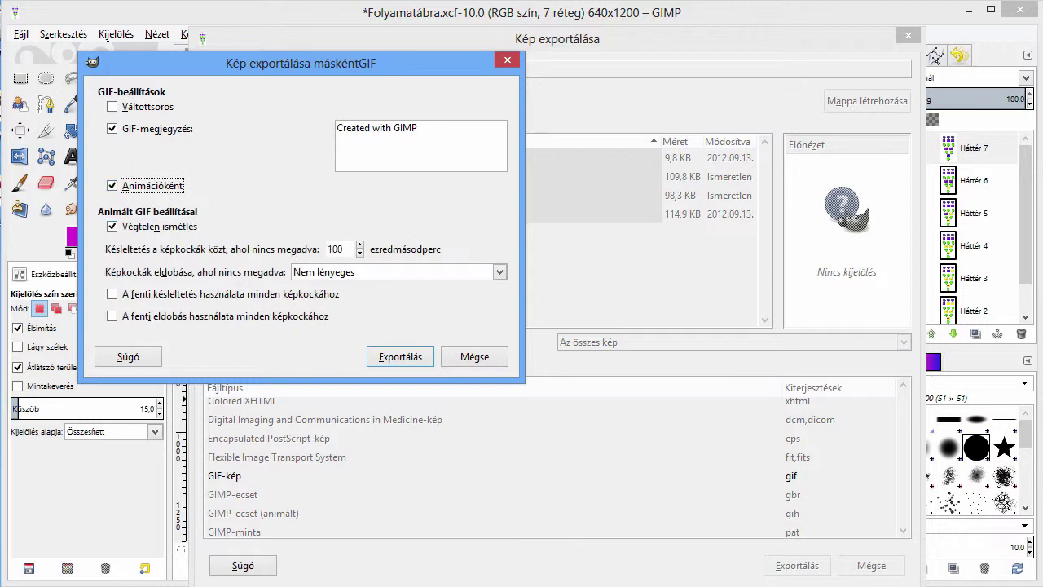
pyautogui.click(342, 249)
pyautogui.doubleClick(329, 249)
pyautogui.press('BackSpace')
pyautogui.press('Return')
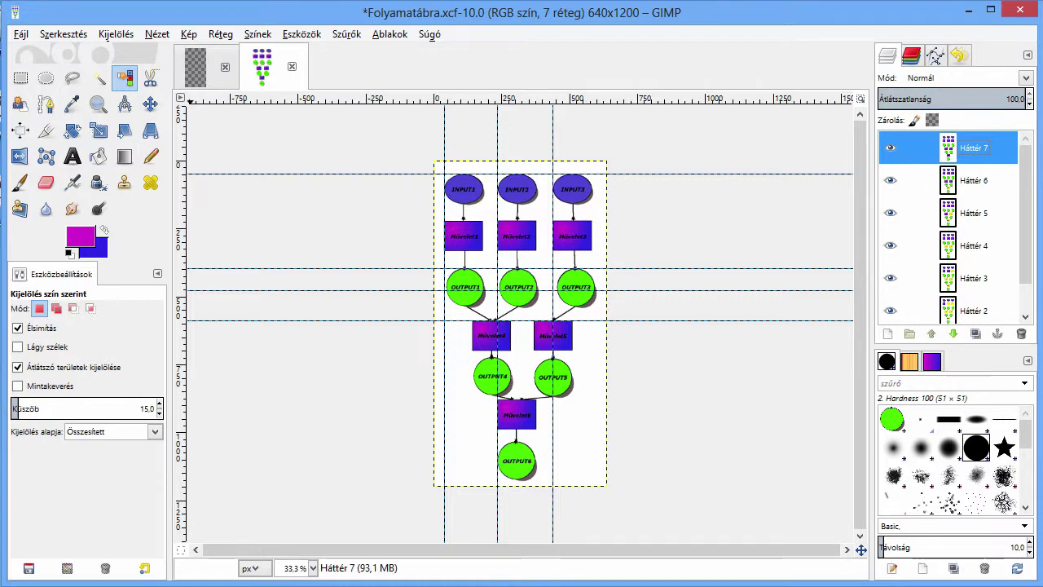
# Save the image as Modellfuttatás.xcf in the 2_példa folder, then close it
pyautogui.click(21, 34)
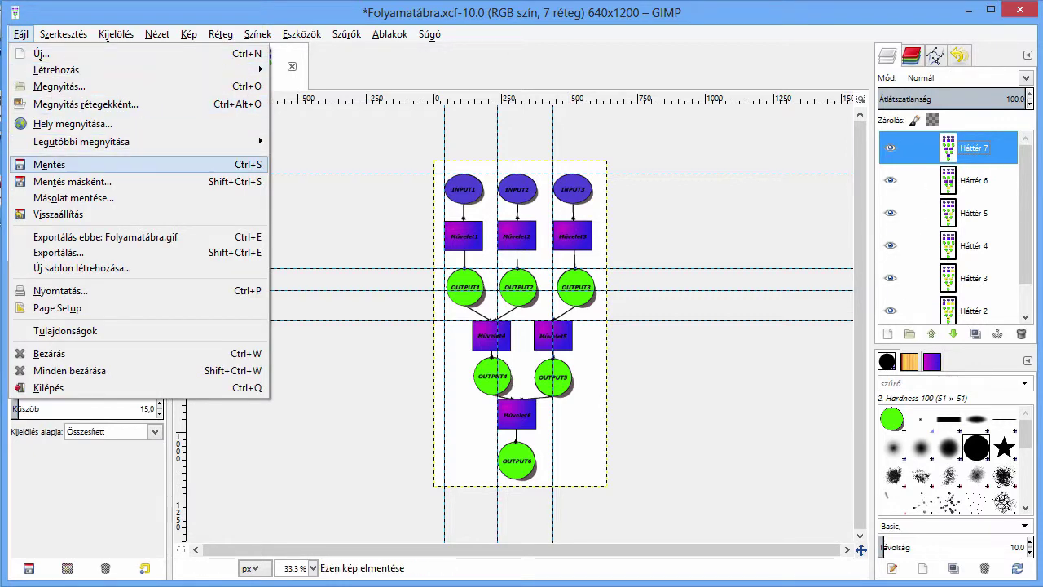
pyautogui.click(72, 181)
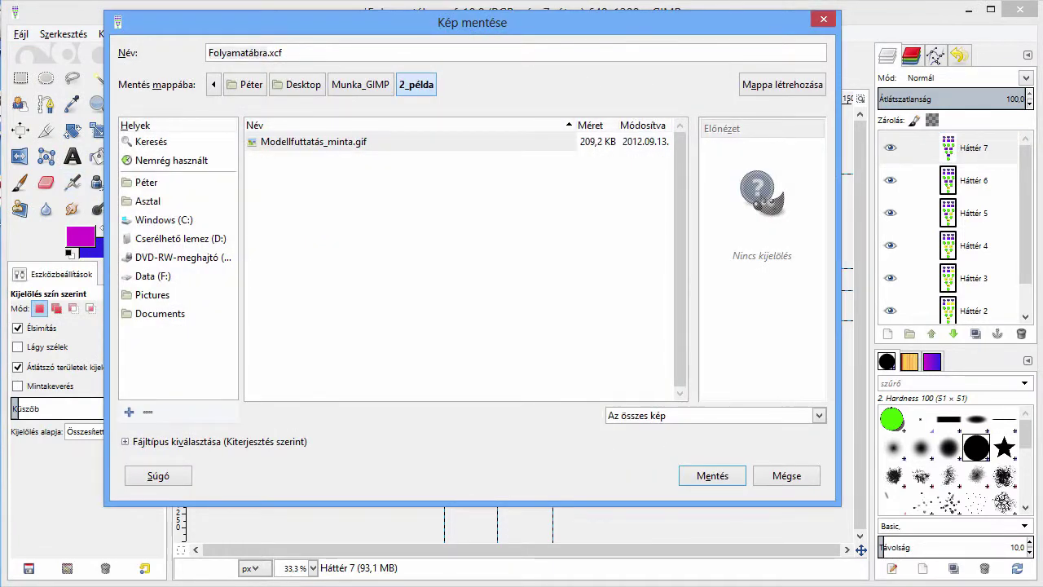
pyautogui.press('BackSpace')
pyautogui.press('BackSpace')
pyautogui.press('BackSpace')
pyautogui.press('BackSpace')
pyautogui.press('BackSpace')
pyautogui.press('BackSpace')
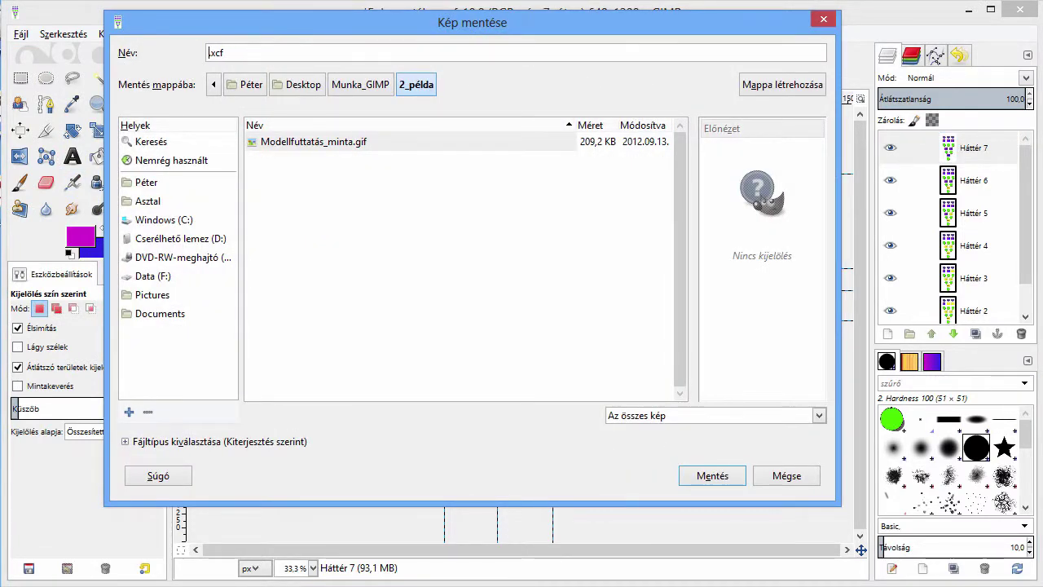
pyautogui.write('M')
pyautogui.write('o')
pyautogui.write('dell')
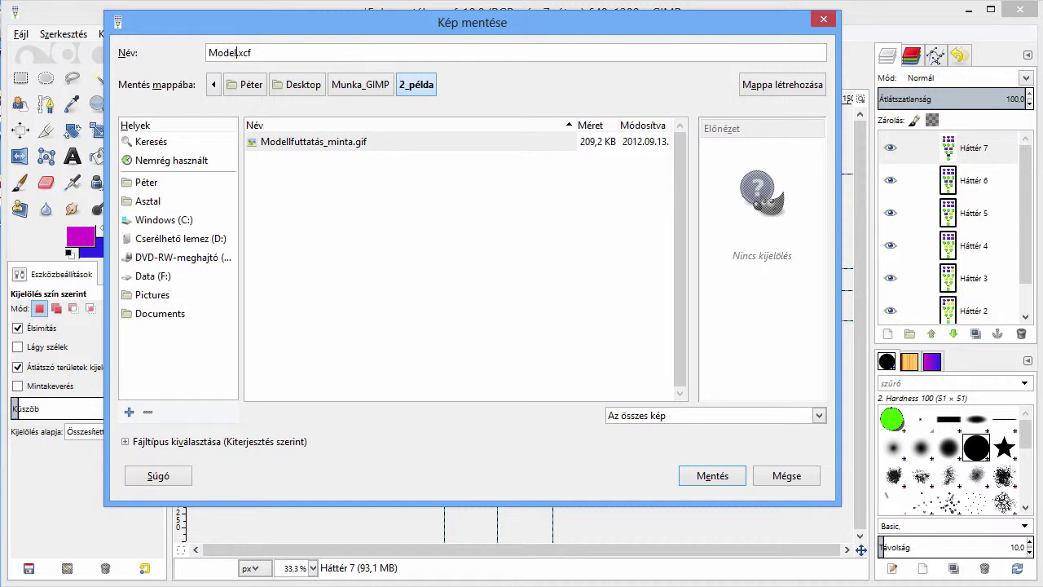
pyautogui.write('futtatás')
pyautogui.click(712, 475)
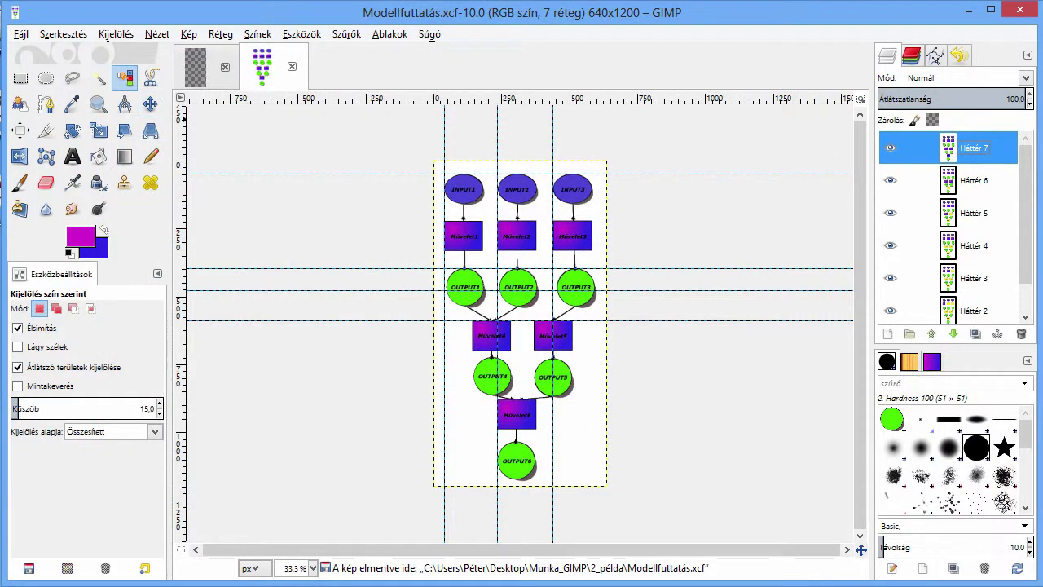
pyautogui.click(21, 33)
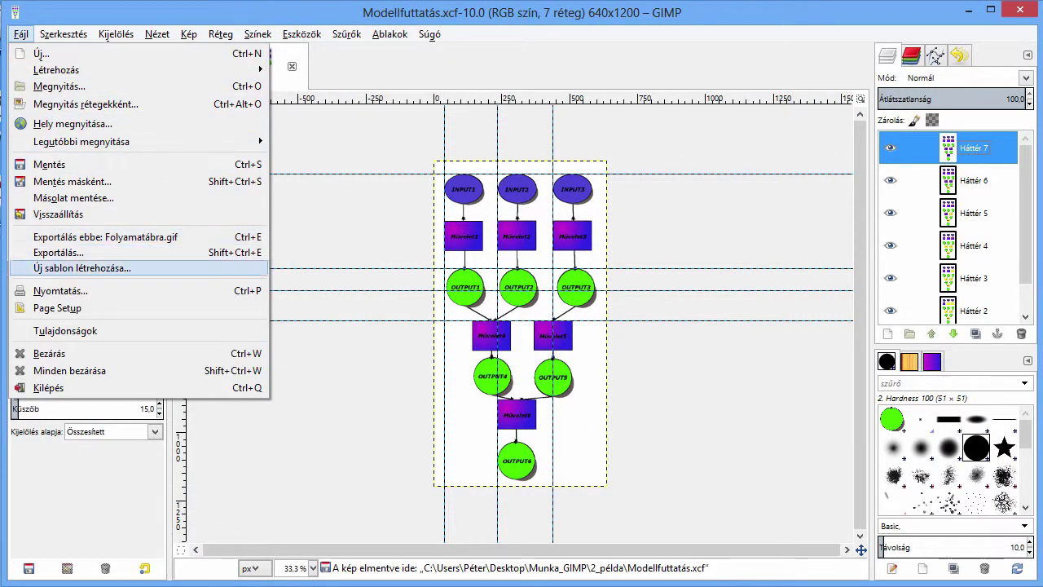
pyautogui.click(49, 352)
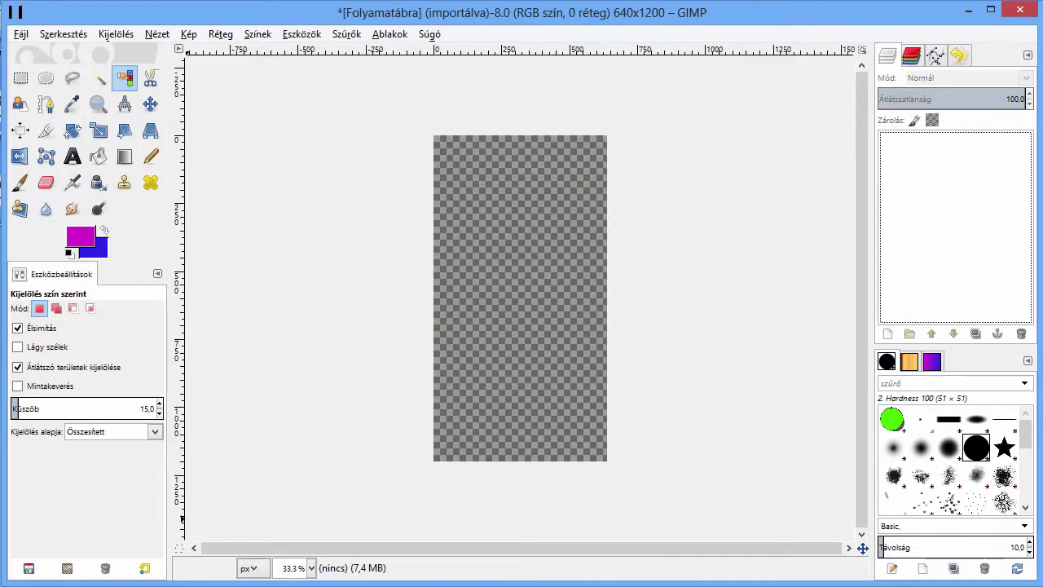